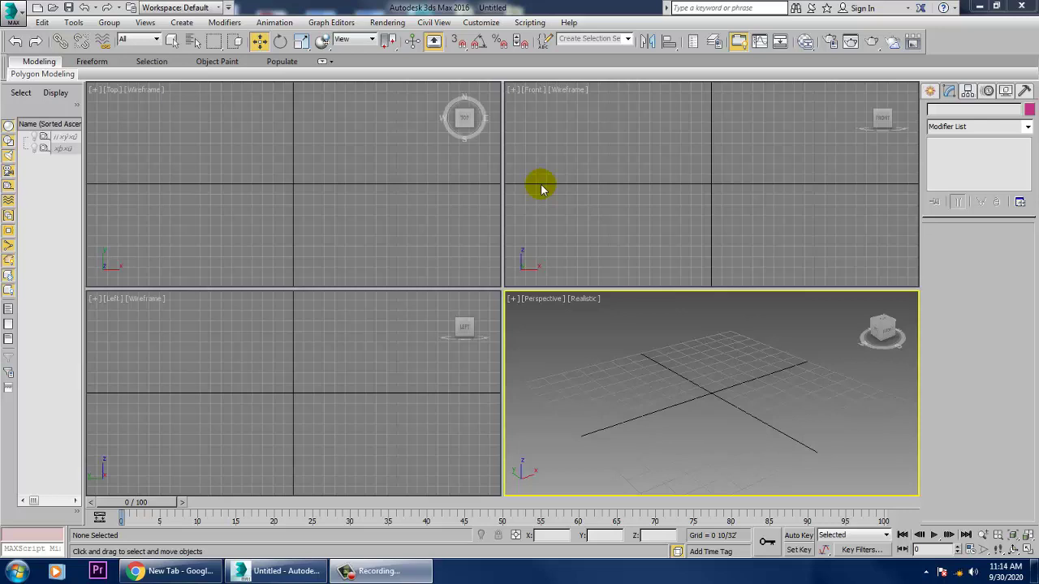
Step: Open the exhibition stand and kiosk reference image from the exhi stall folder on the Desktop for viewing
click(385, 23)
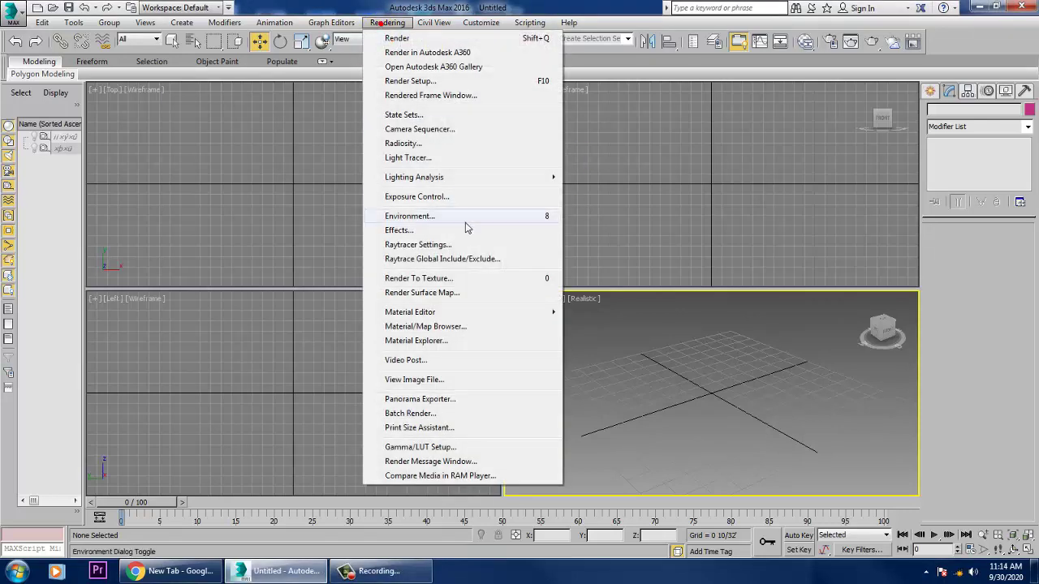
click(442, 381)
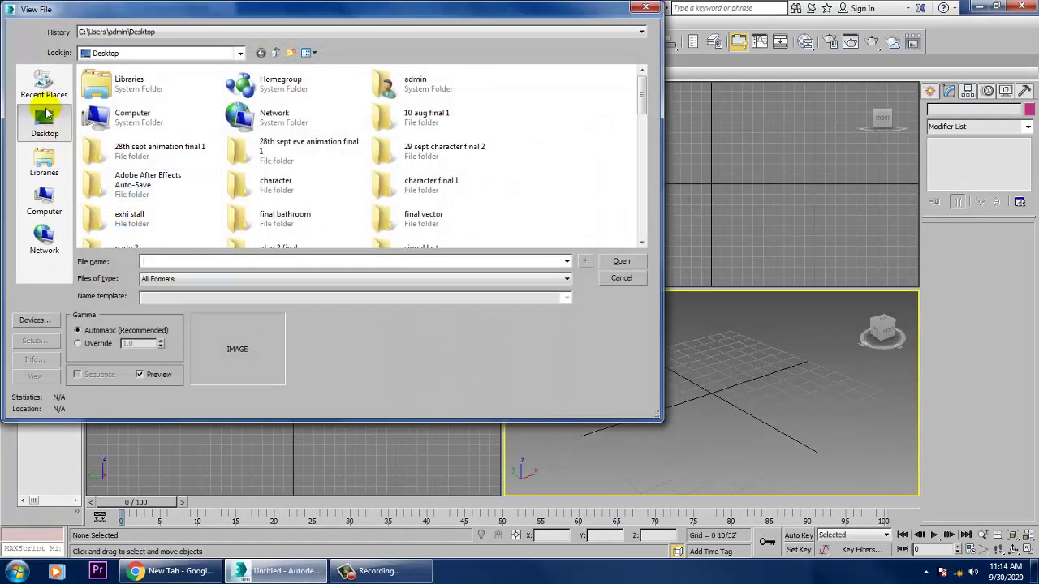
click(161, 219)
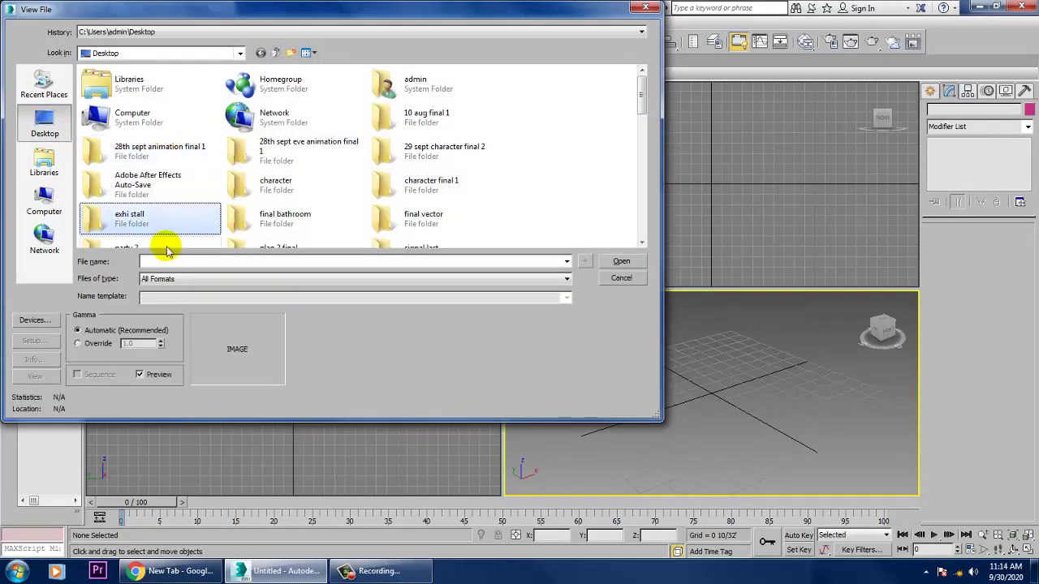
double_click(161, 220)
double_click(122, 108)
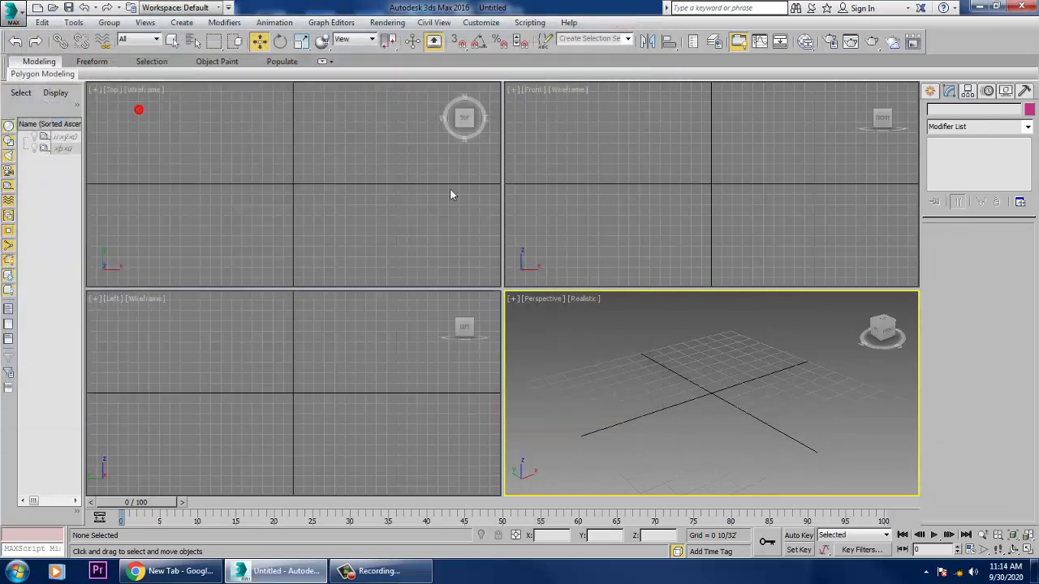
Step: Place the reference image window beside the modelling area and enlarge the Perspective viewport to full size
drag(758, 128, 154, 82)
drag(539, 442, 447, 445)
key(alt+w)
scroll(687, 355, down, 6)
scroll(664, 347, up, 3)
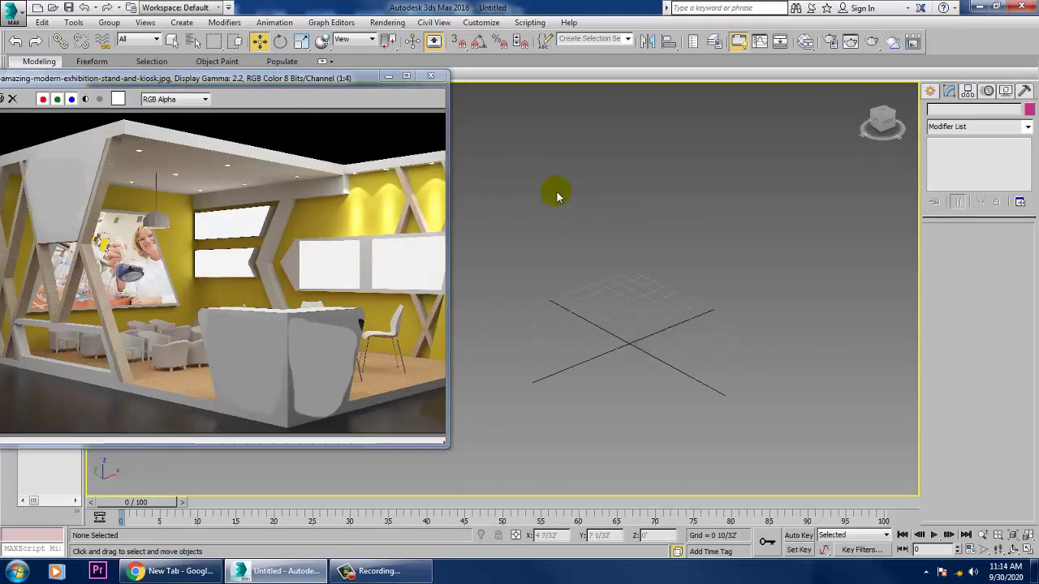
Step: Keep the display units at US Standard, Fractional Feet with 1/32 precision
click(482, 22)
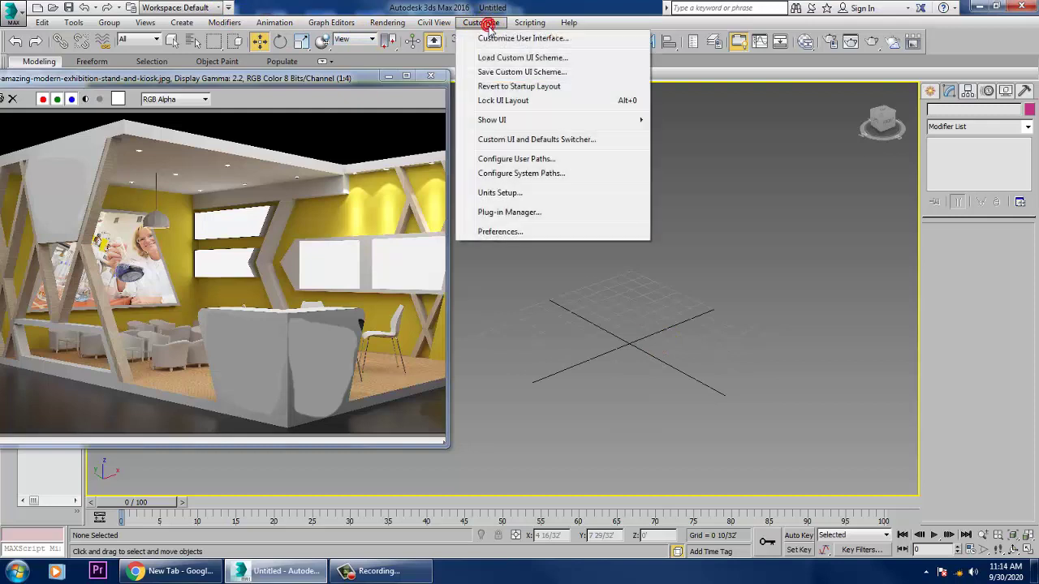
click(545, 192)
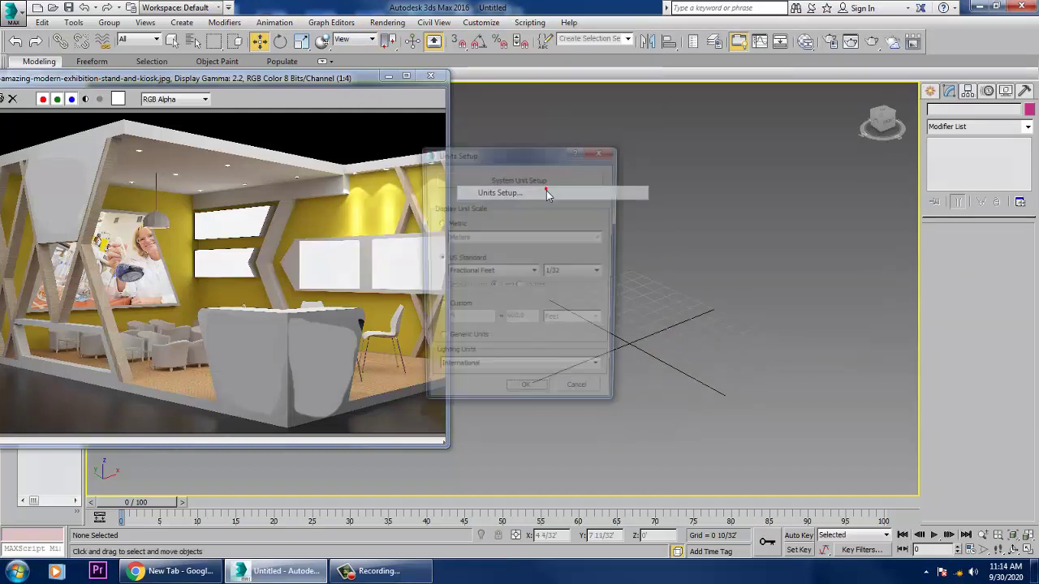
click(465, 276)
click(474, 277)
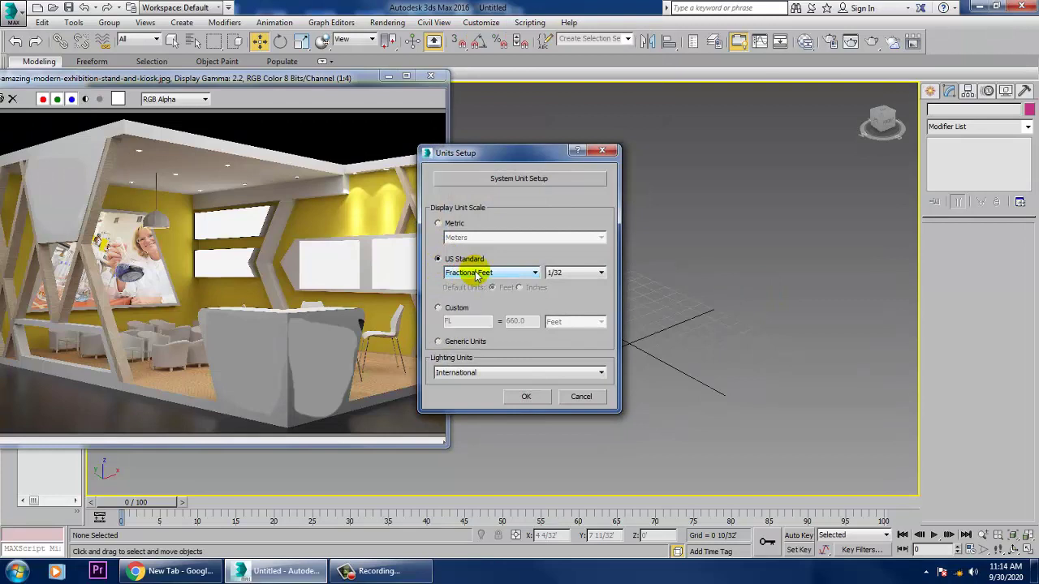
click(529, 397)
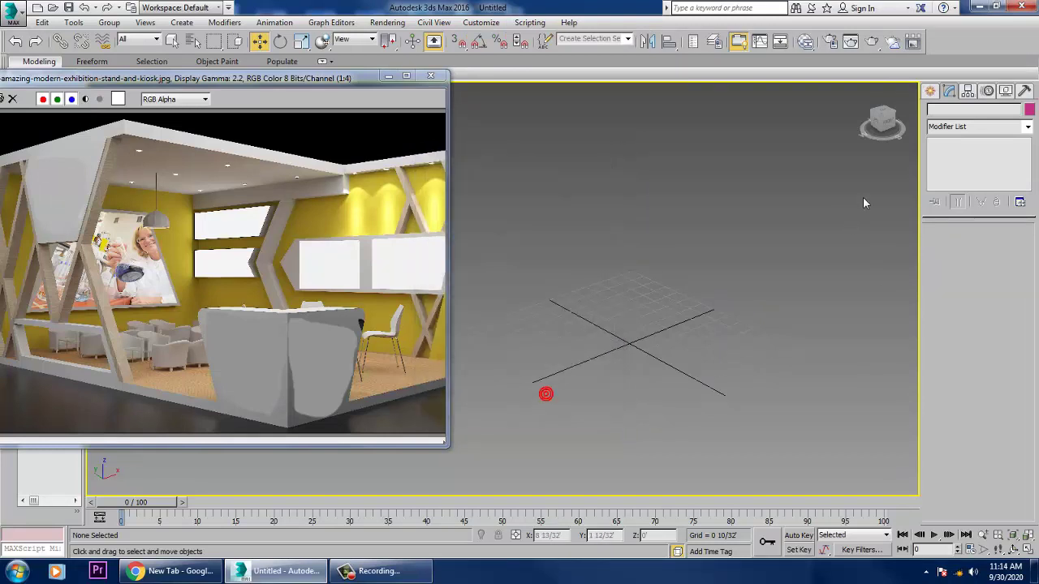
Step: Create a rectangular floor plane over the grid origin in the Perspective viewport
click(930, 91)
click(1004, 228)
click(696, 274)
drag(711, 174, 526, 575)
middle_drag(702, 394, 704, 394)
scroll(712, 400, down, 3)
right_click(703, 366)
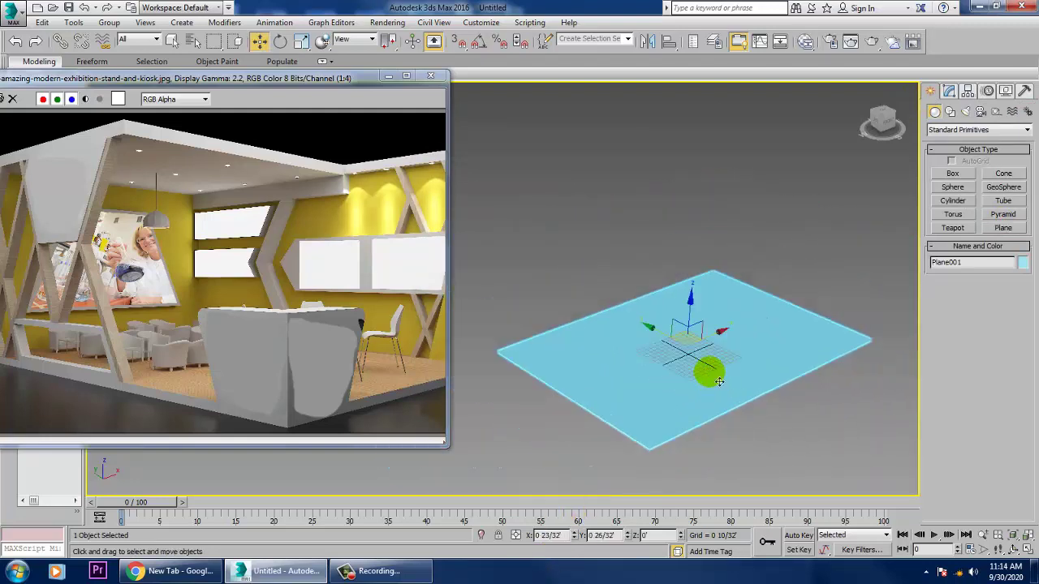
click(954, 174)
alt+middle_drag(636, 346, 522, 382)
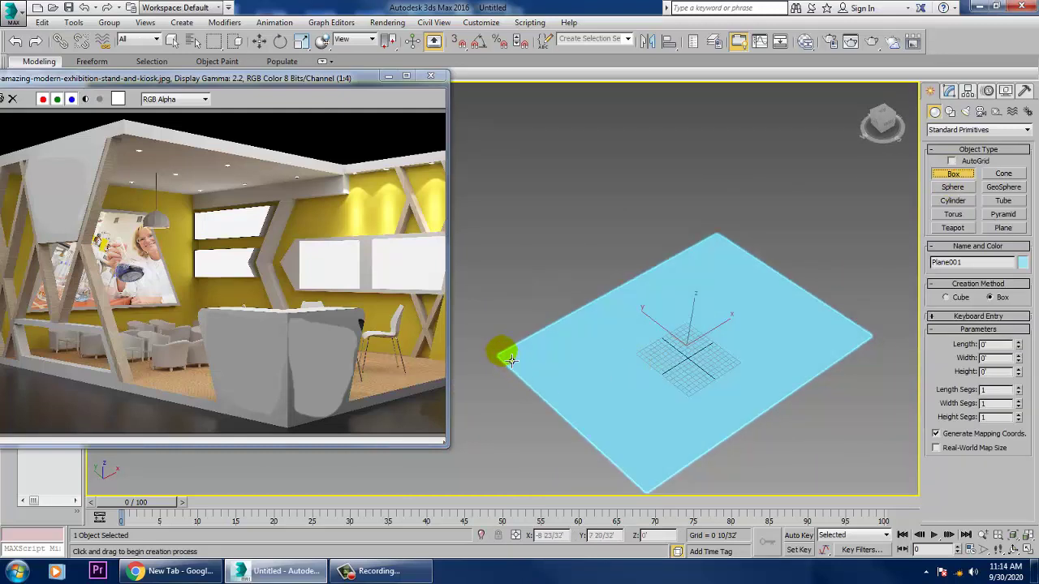
right_click(738, 259)
click(970, 130)
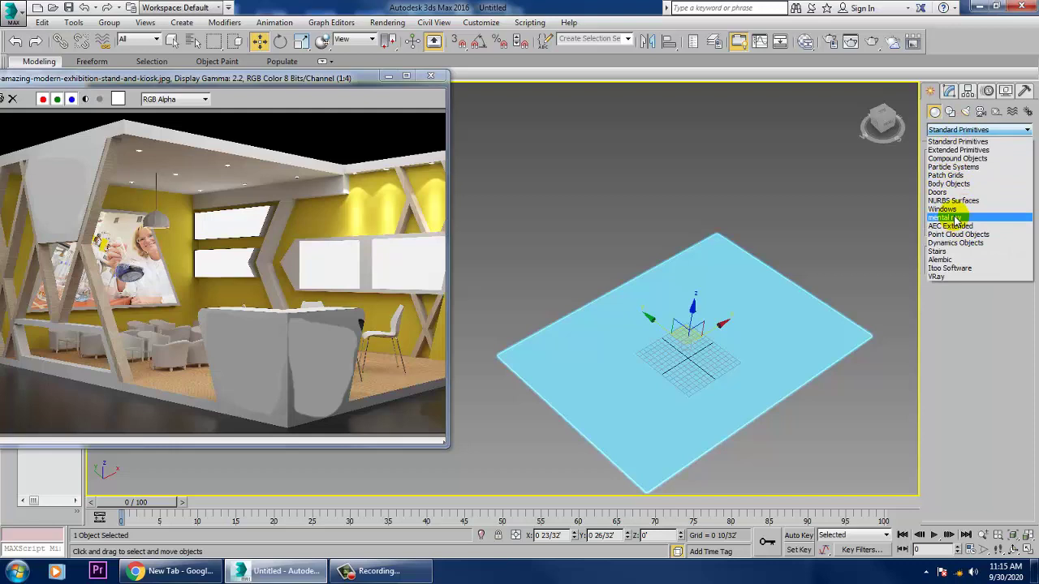
click(963, 226)
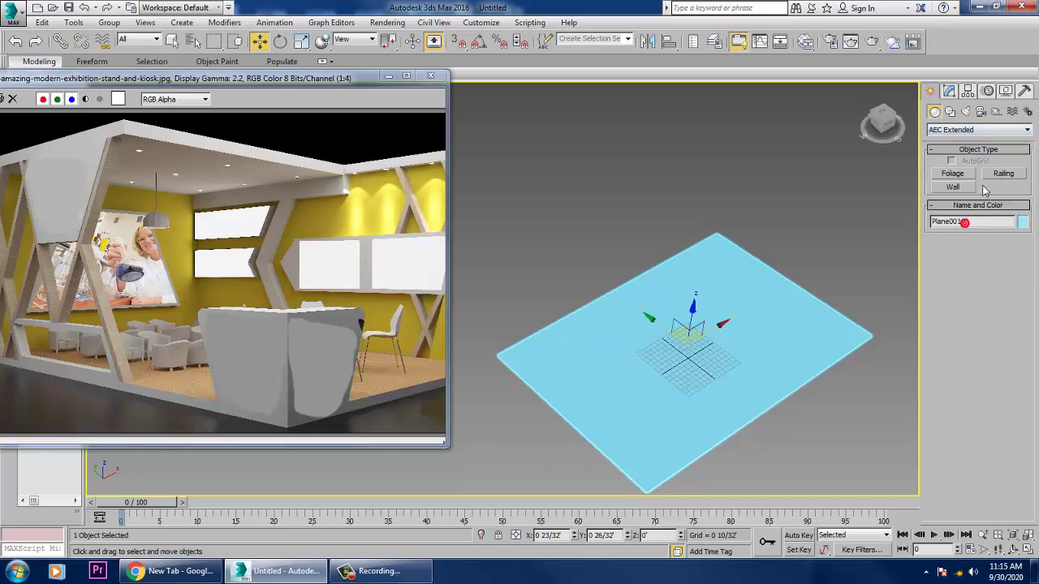
click(954, 131)
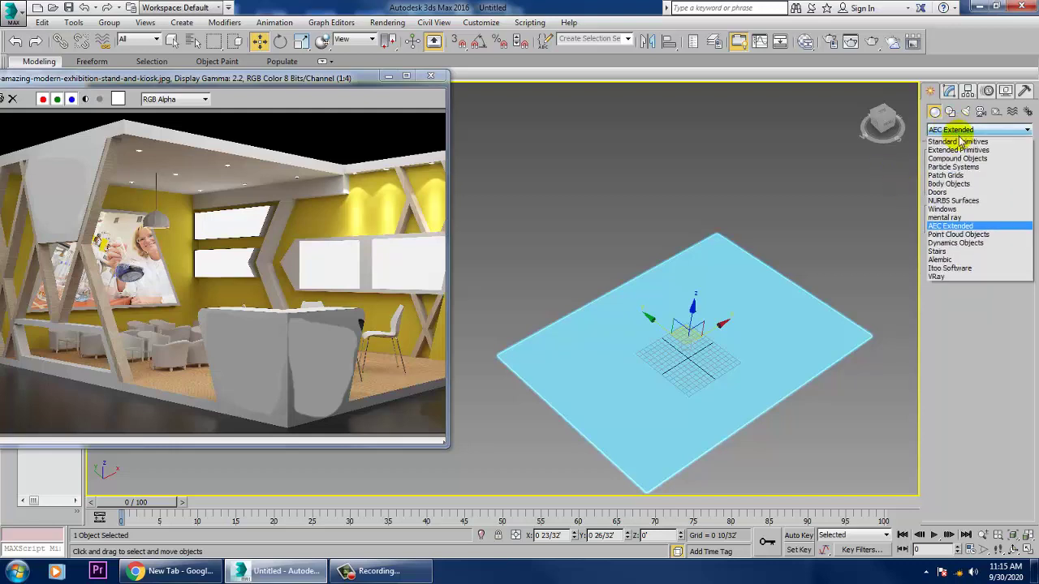
click(959, 140)
Step: Draw a thin box along the floor plane's short west edge in the Top view, about 13 8/32' long, 9/32' wide and 1 7/32' high
click(960, 174)
key(alt+w)
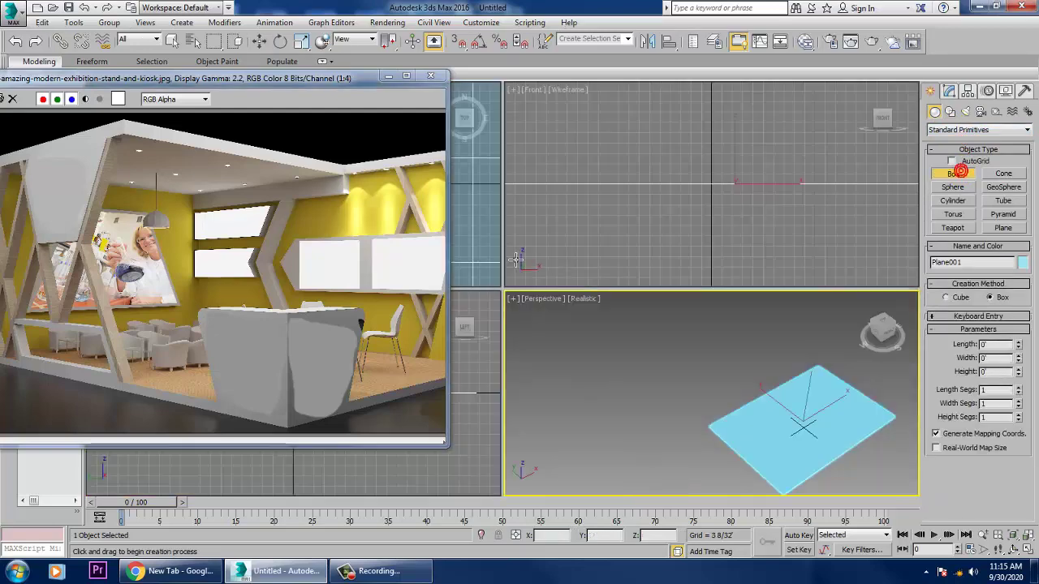
middle_click(497, 257)
key(alt+w)
middle_drag(548, 276, 627, 311)
scroll(758, 252, down, 5)
scroll(626, 313, up, 2)
drag(572, 393, 574, 220)
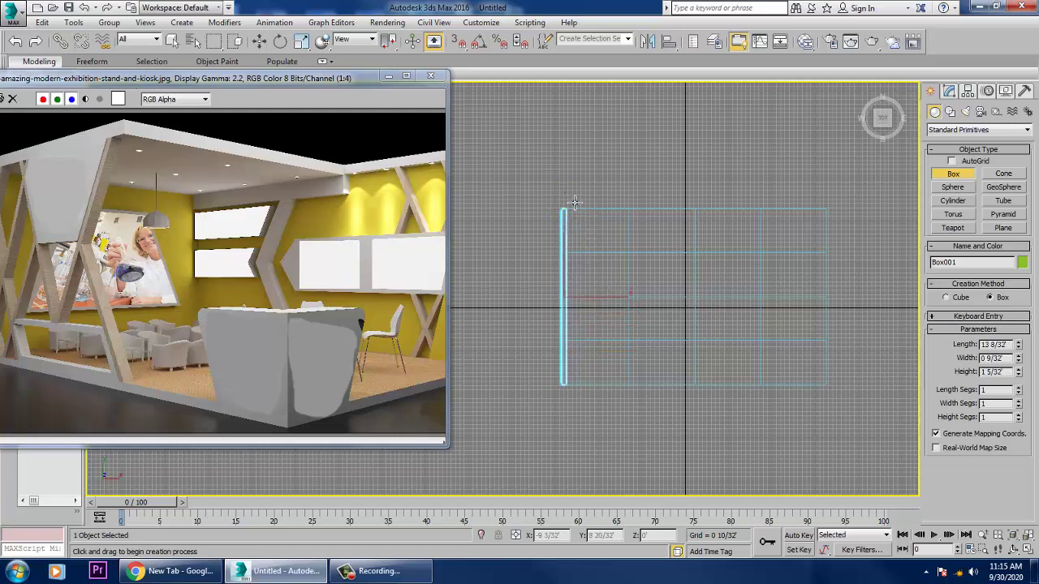
right_click(564, 193)
Step: Raise the thin box into a wall by setting its height to 10 feet
key(alt+w)
middle_click(729, 355)
key(alt+w)
alt+middle_drag(733, 357, 698, 331)
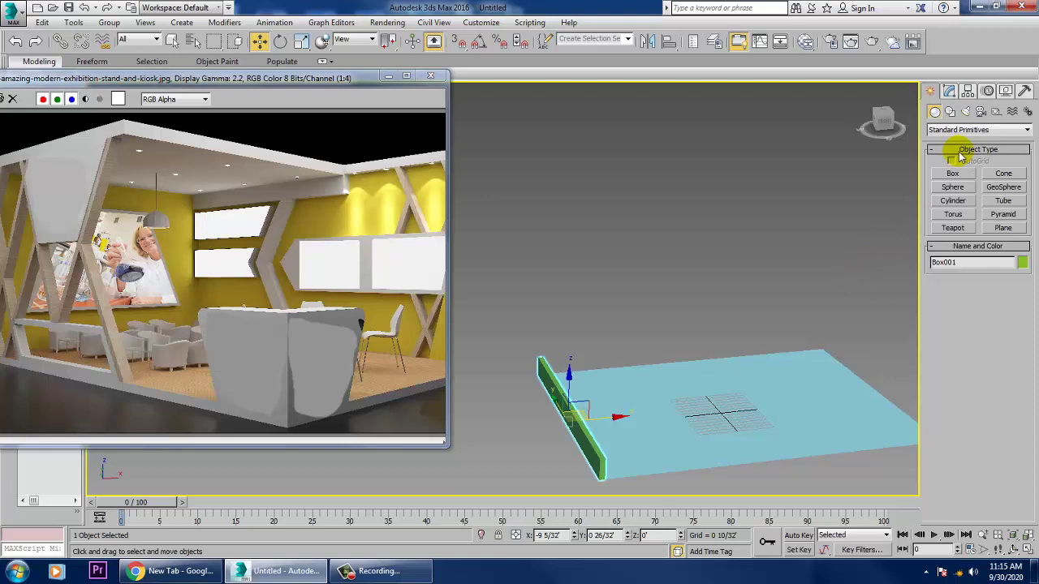
click(948, 90)
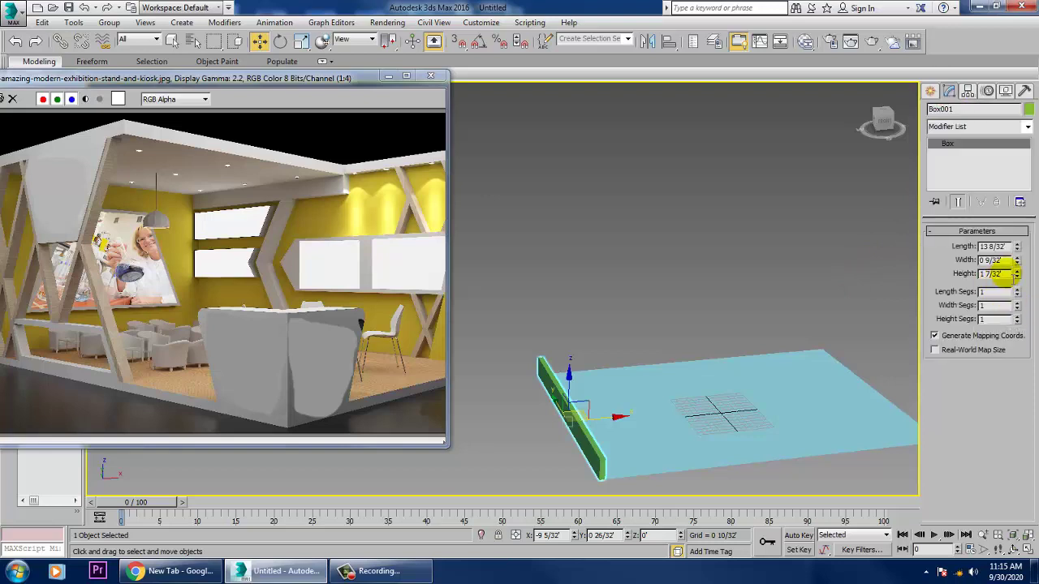
text(9)
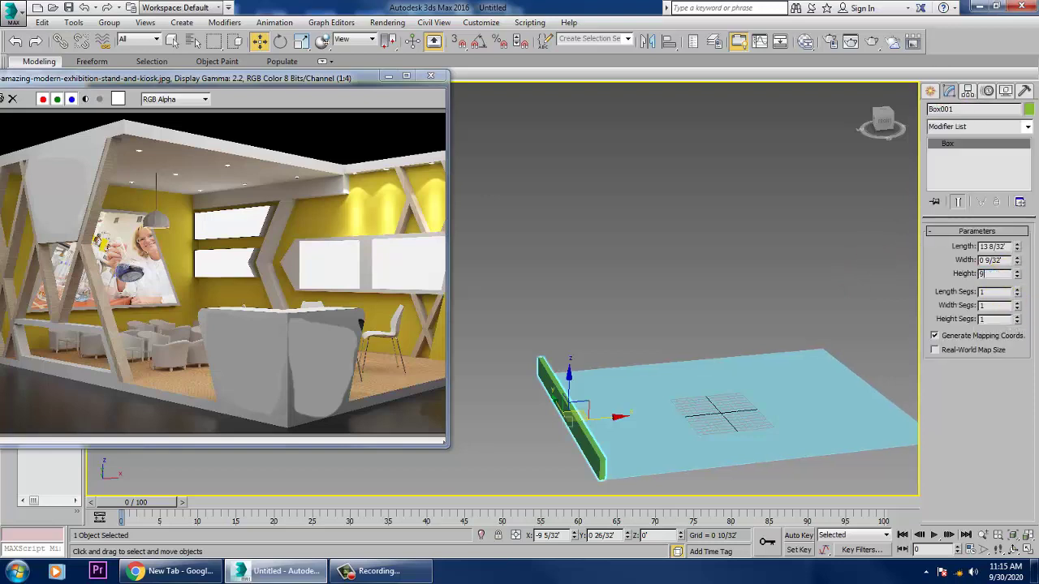
key(Return)
alt+middle_drag(655, 356, 463, 370)
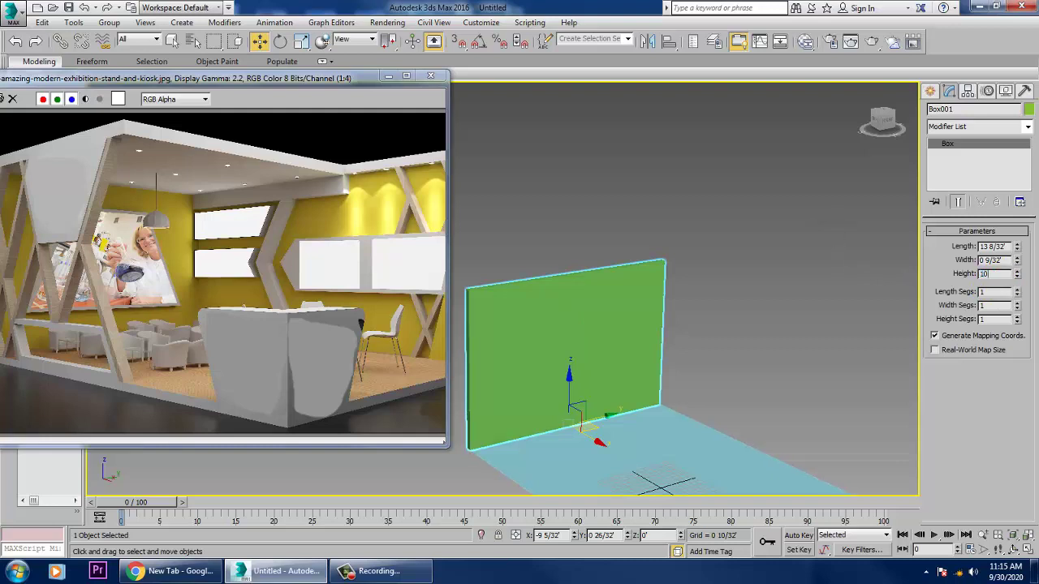
alt+middle_drag(726, 290, 757, 391)
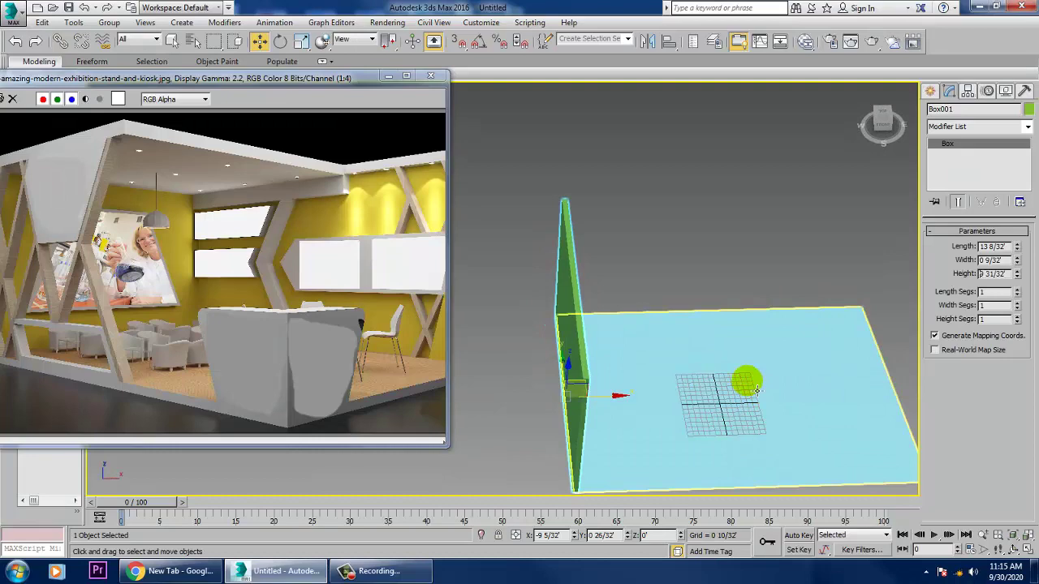
Step: Convert the wall box to an Editable Poly in the Top view
key(alt+w)
right_click(462, 255)
key(alt+w)
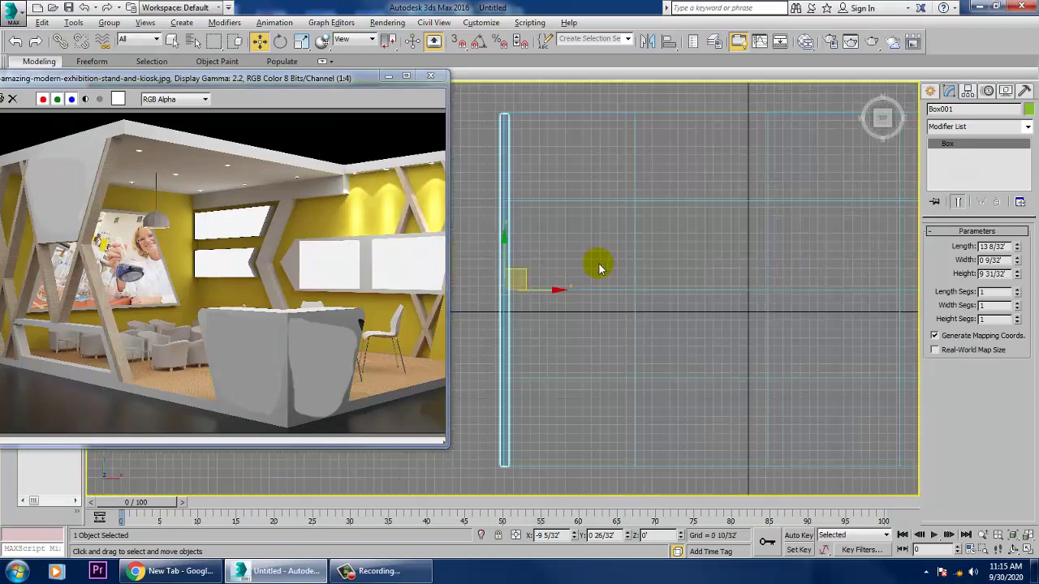
right_click(500, 188)
mouse_move(550, 315)
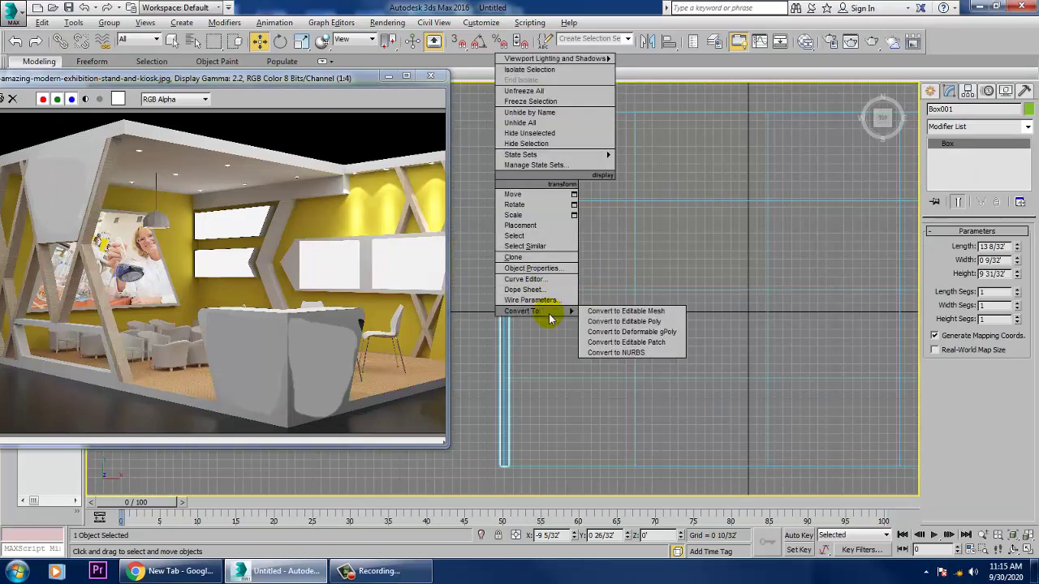
click(649, 325)
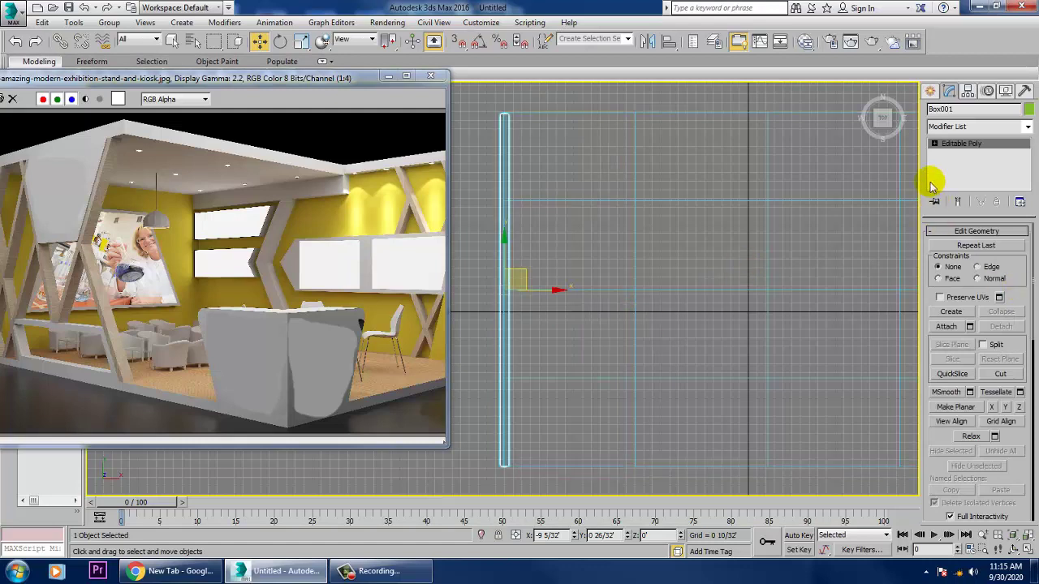
Step: Add a Swift Loop edge across the wall close to its north end, about one wall thickness from the corner
drag(306, 81, 308, 174)
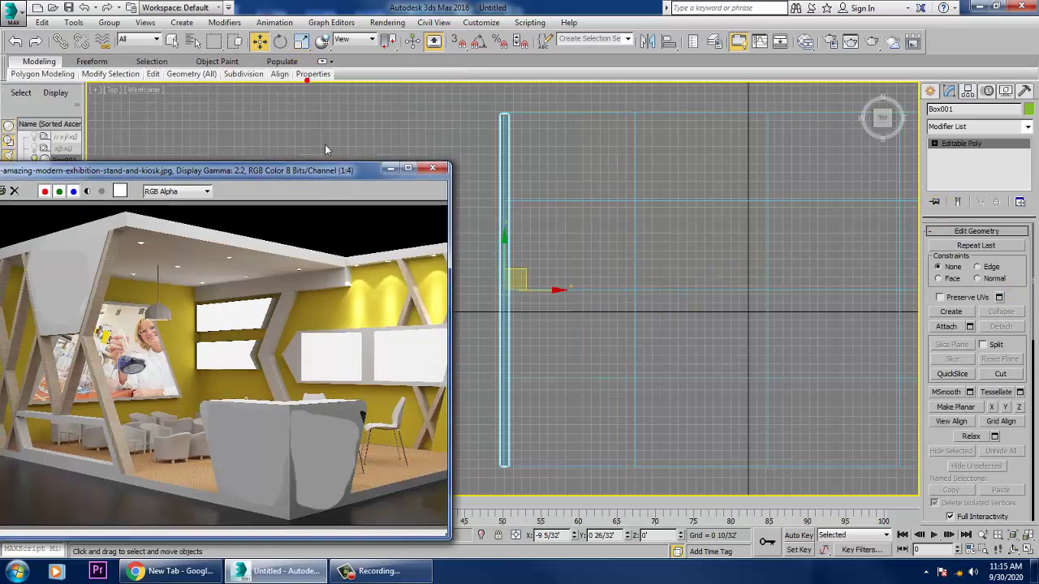
click(28, 74)
click(321, 61)
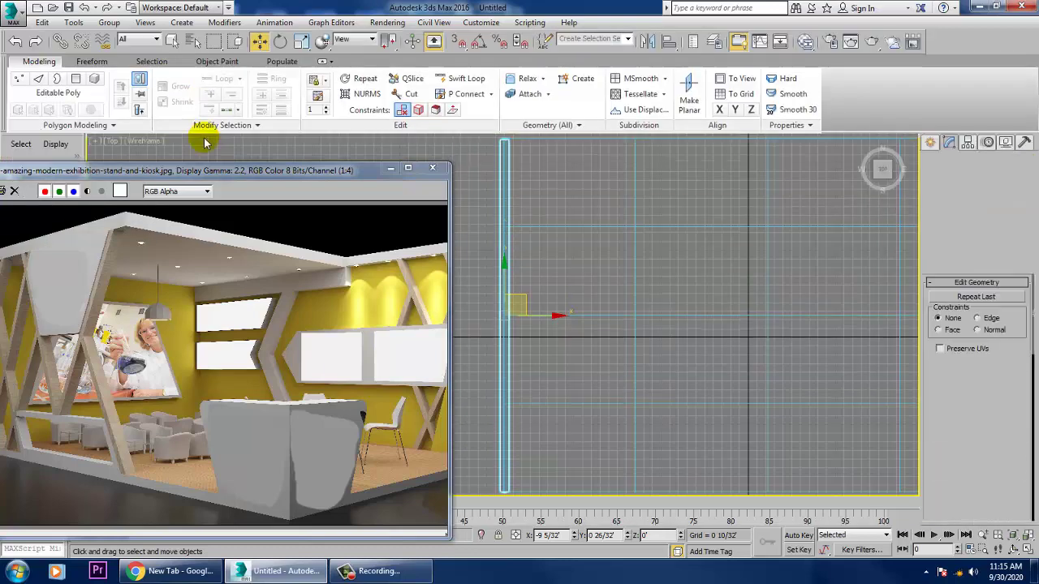
click(466, 78)
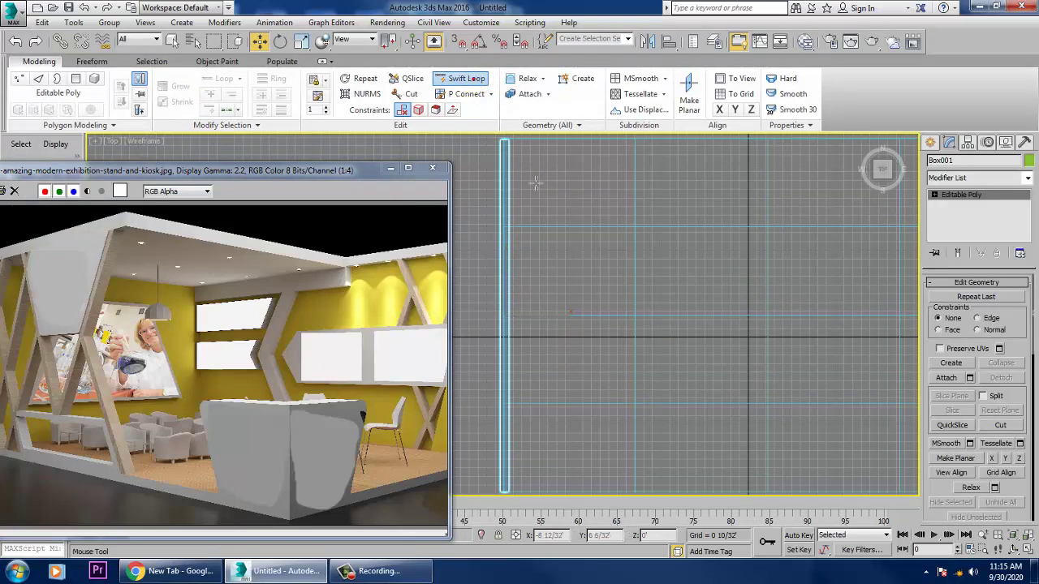
middle_drag(534, 199, 582, 387)
scroll(579, 385, up, 5)
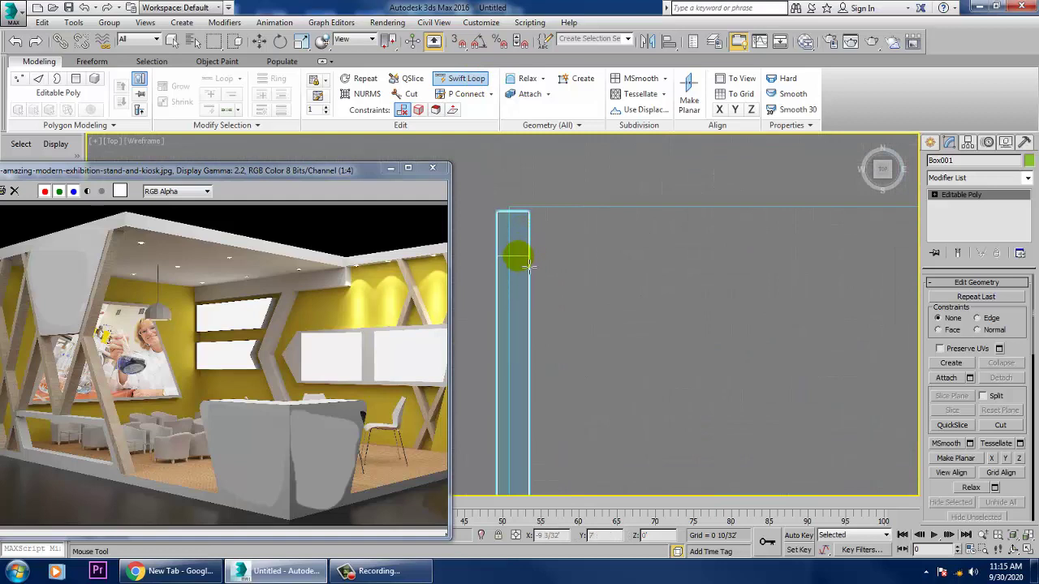
click(529, 260)
right_click(620, 282)
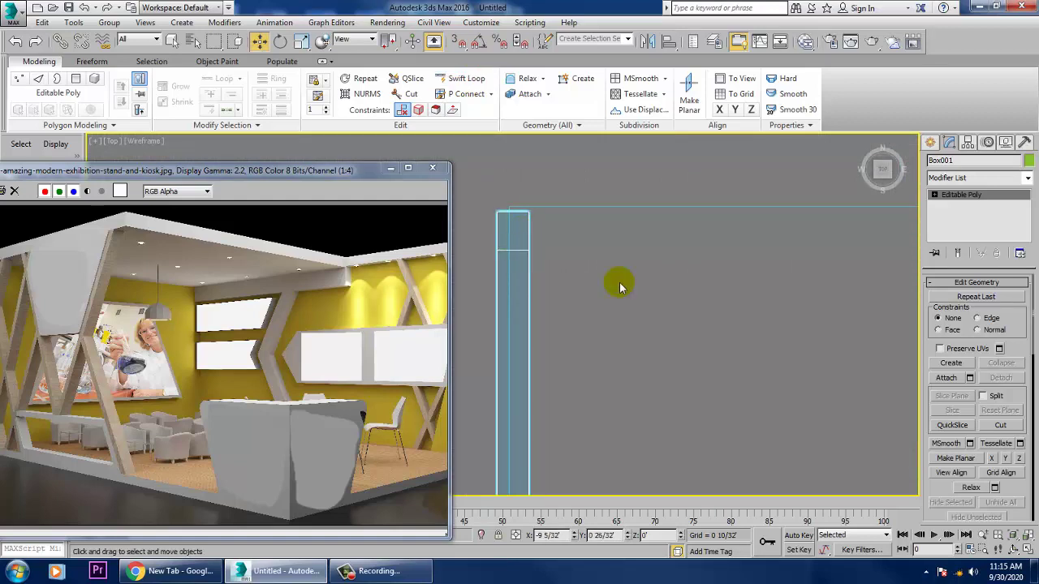
Step: Extrude the narrow inner polygon at the wall's north end by 19 31/32' to form the long wall along the floor's edge
key(4)
click(861, 240)
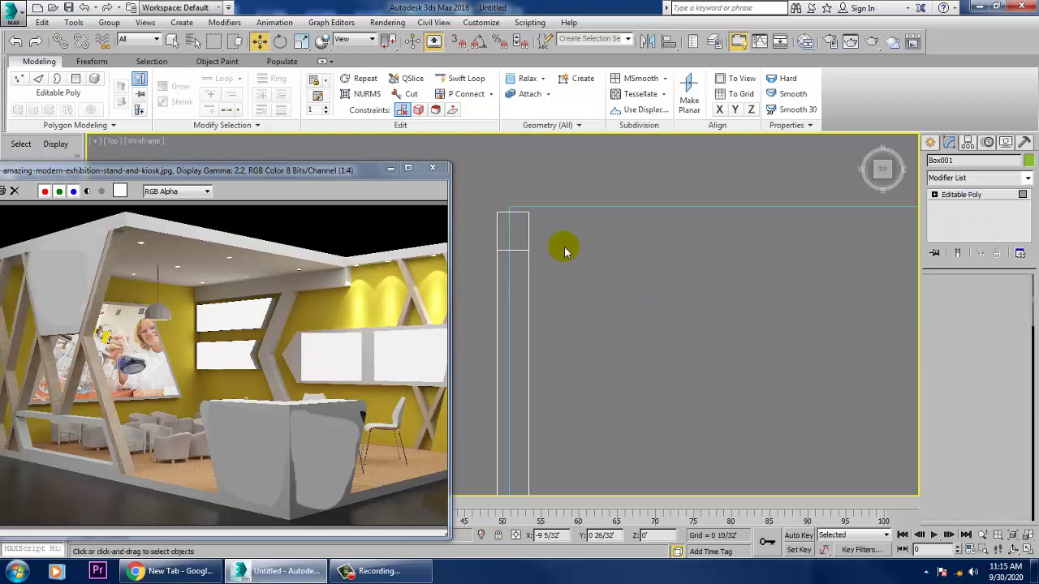
click(532, 242)
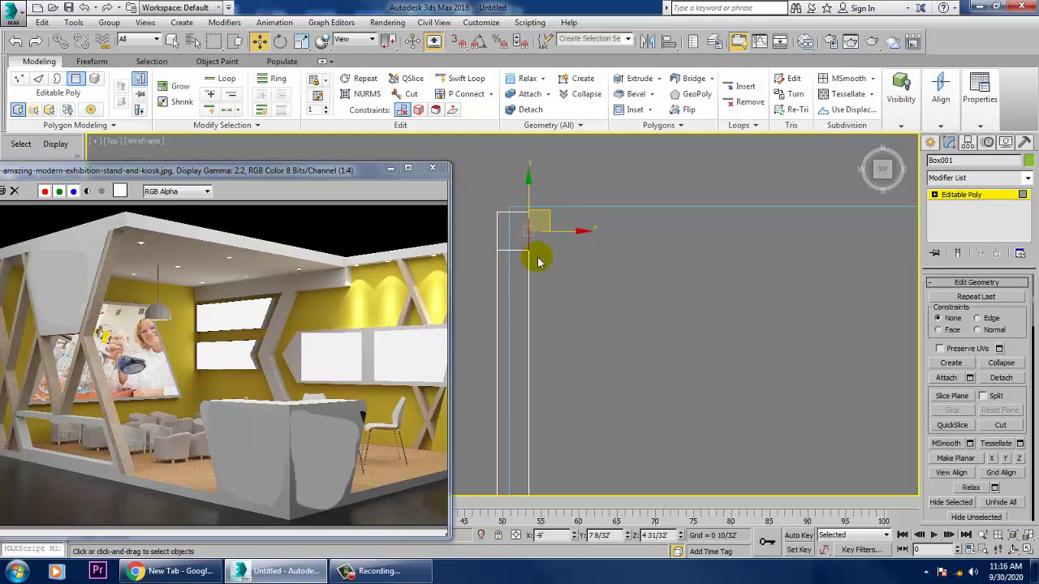
scroll(718, 329, down, 2)
scroll(602, 299, down, 3)
middle_drag(638, 331, 505, 271)
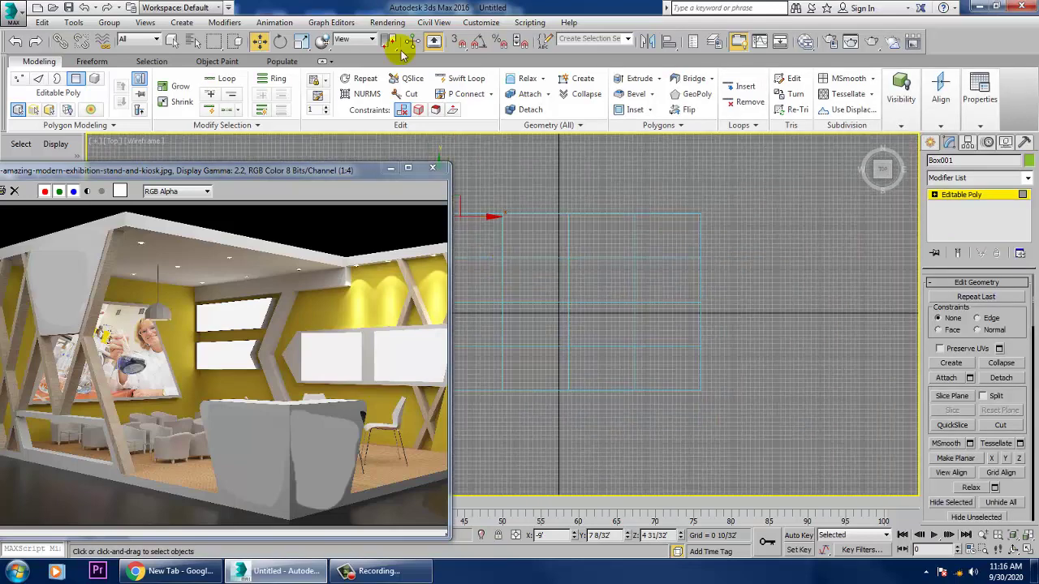
drag(1022, 505, 1020, 142)
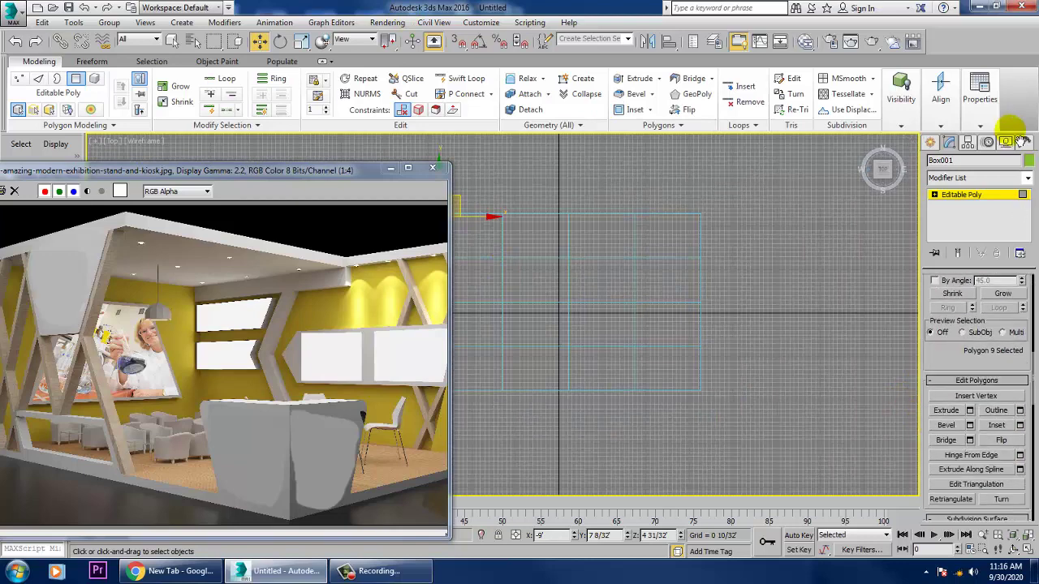
click(970, 411)
drag(513, 335, 509, 81)
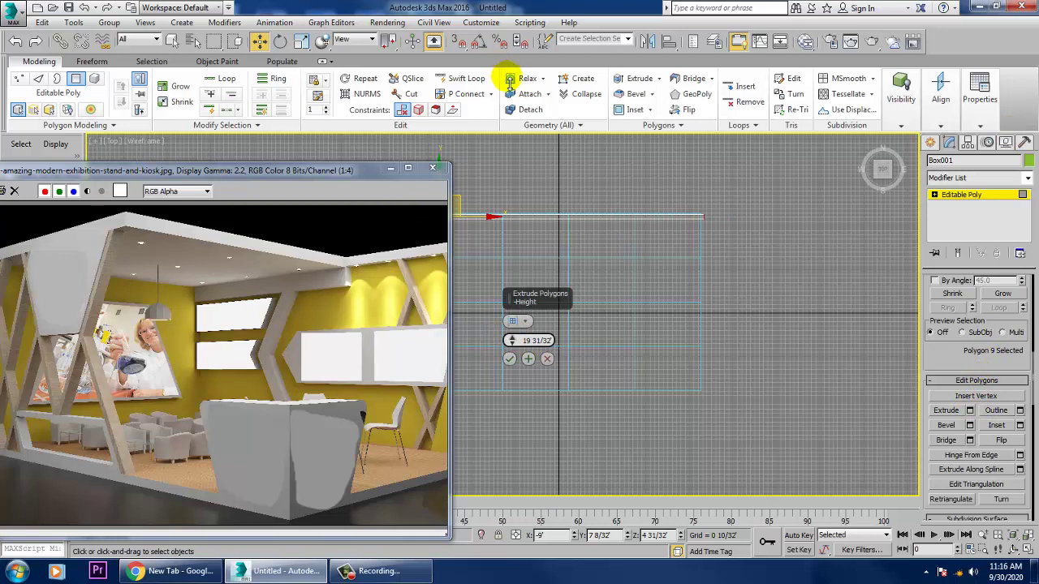
click(511, 361)
key(alt+w)
alt+middle_drag(756, 424, 706, 333)
key(alt+w)
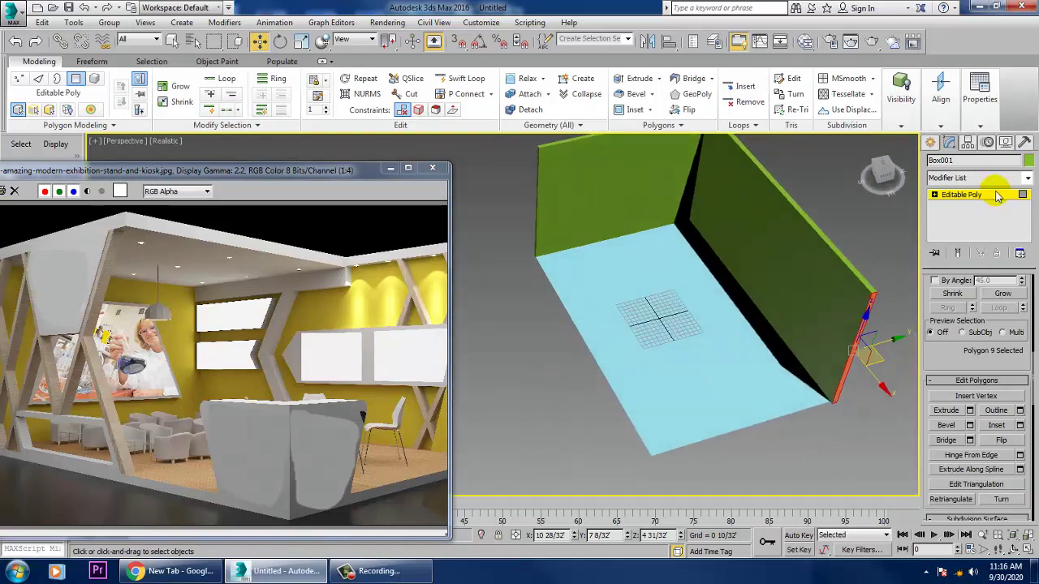
Step: Finish the wall's polygon editing and scale the floor plane up uniformly so it extends slightly beyond both walls
click(997, 196)
click(665, 325)
key(r)
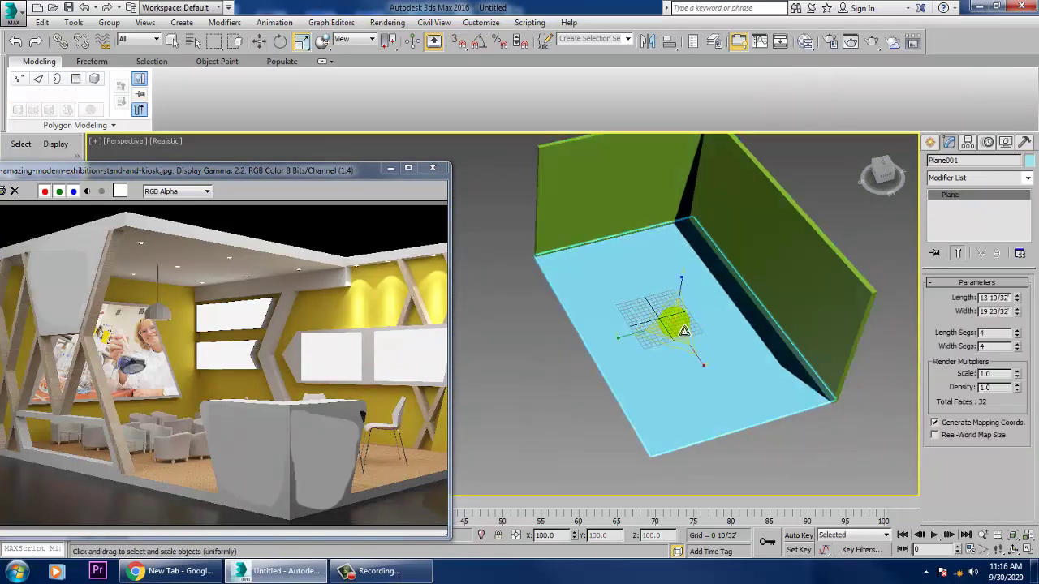
Step: Move the end vertices of the short wall outward along Y to the edge of the floor
click(621, 217)
alt+middle_drag(622, 217, 553, 172)
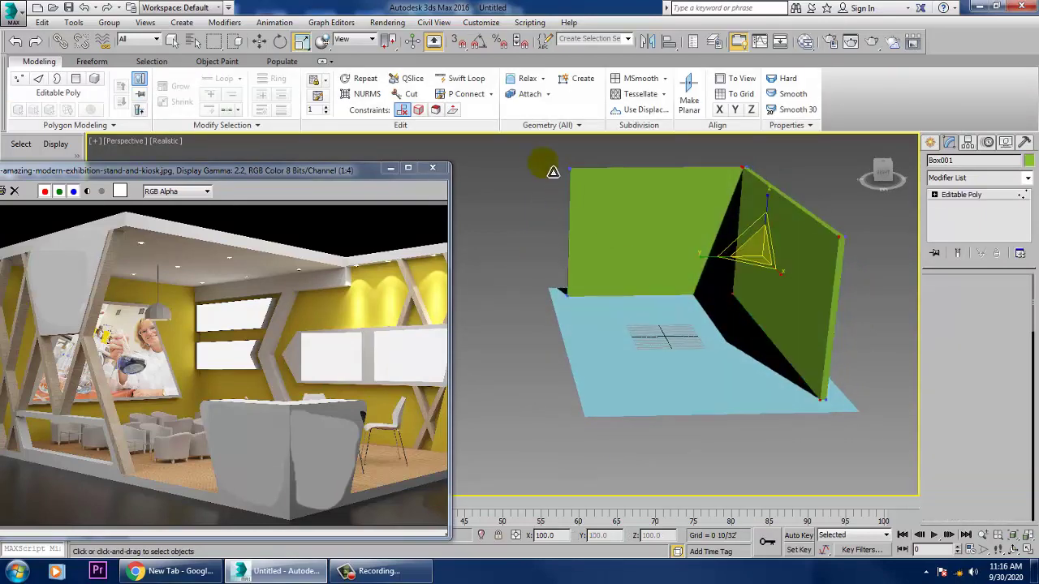
drag(630, 365, 631, 365)
key(w)
drag(624, 241, 609, 244)
alt+middle_drag(654, 280, 762, 293)
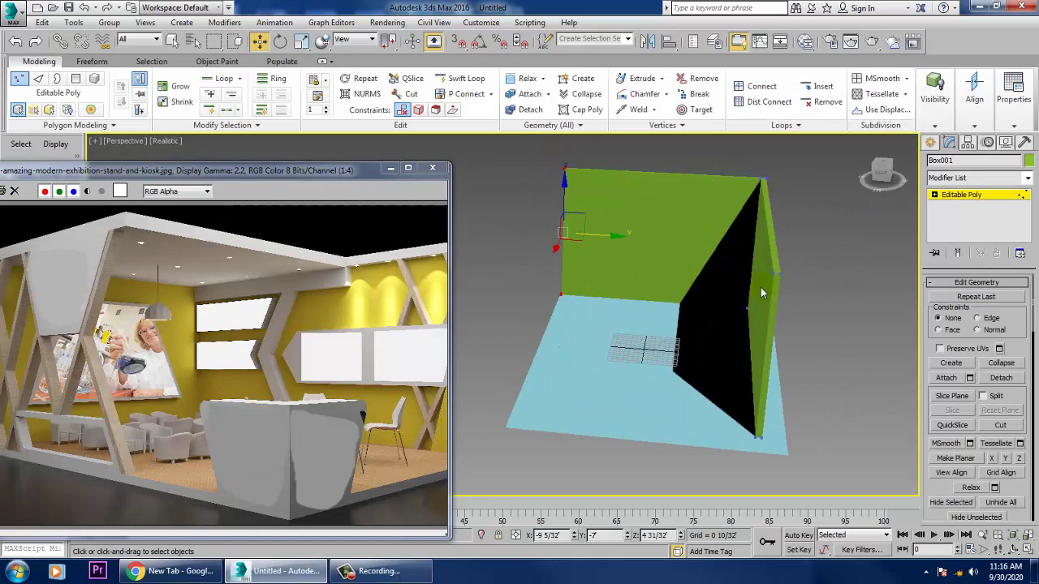
Step: Move the long wall's vertices outward along Y to the floor's back edge and turn on the edged-faces display
drag(860, 526, 859, 523)
drag(821, 290, 844, 291)
alt+middle_drag(721, 295, 803, 276)
key(F4)
Step: Move the short wall's vertices outward along X to the floor's outer edge, at about X -10 22/32'
alt+middle_drag(733, 338, 639, 228)
drag(759, 496, 729, 423)
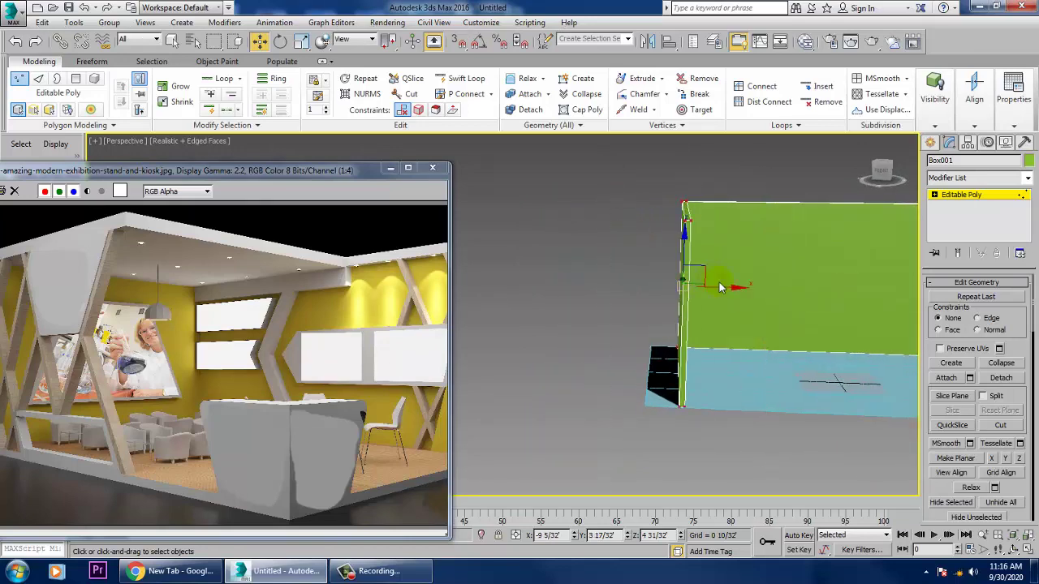
middle_drag(771, 413, 672, 366)
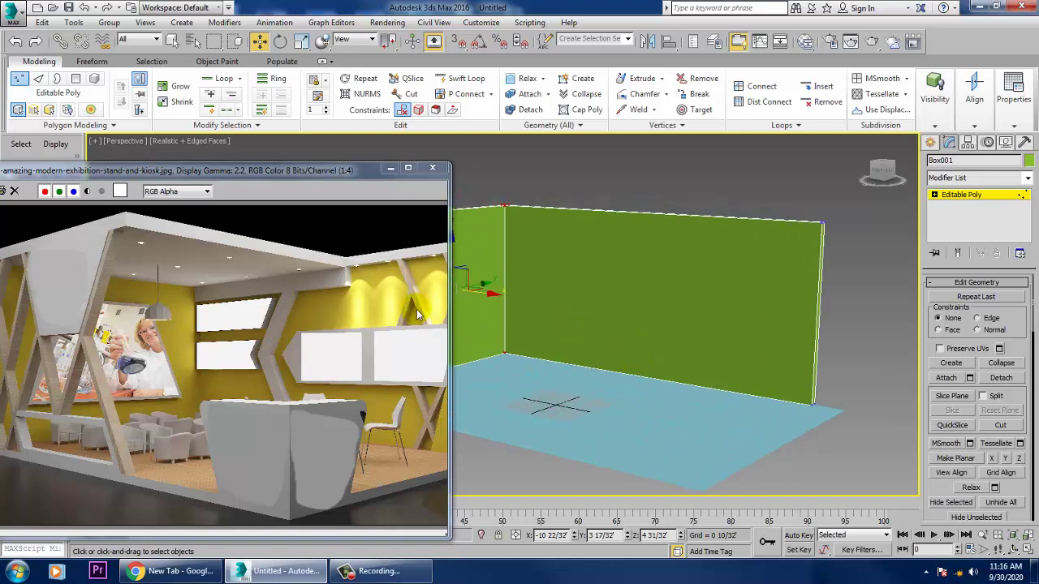
alt+middle_drag(793, 269, 783, 303)
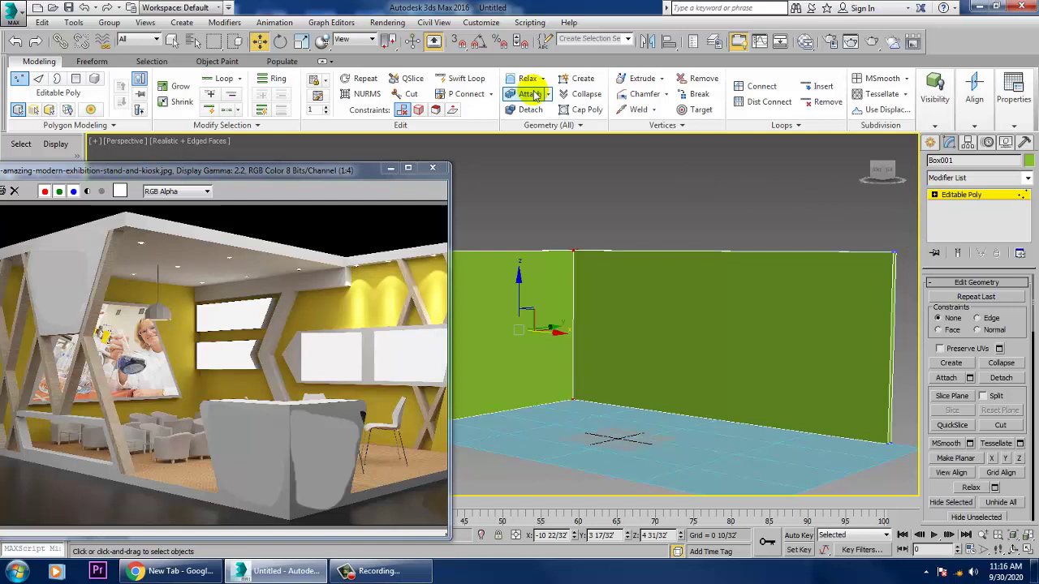
Step: Add a horizontal Swift Loop edge around both walls a little below their top edge
click(465, 78)
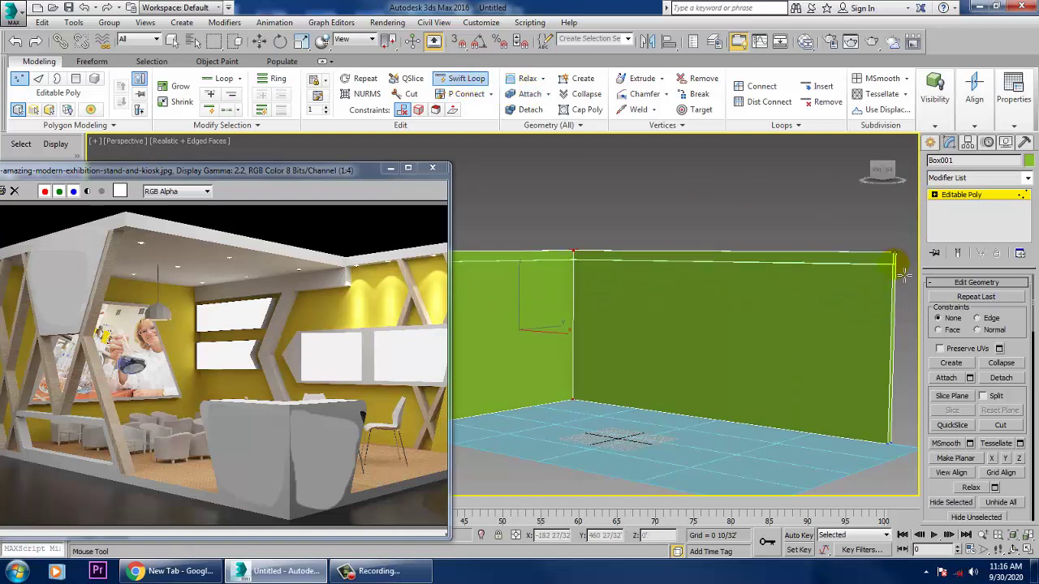
alt+middle_drag(896, 281, 907, 268)
key(w)
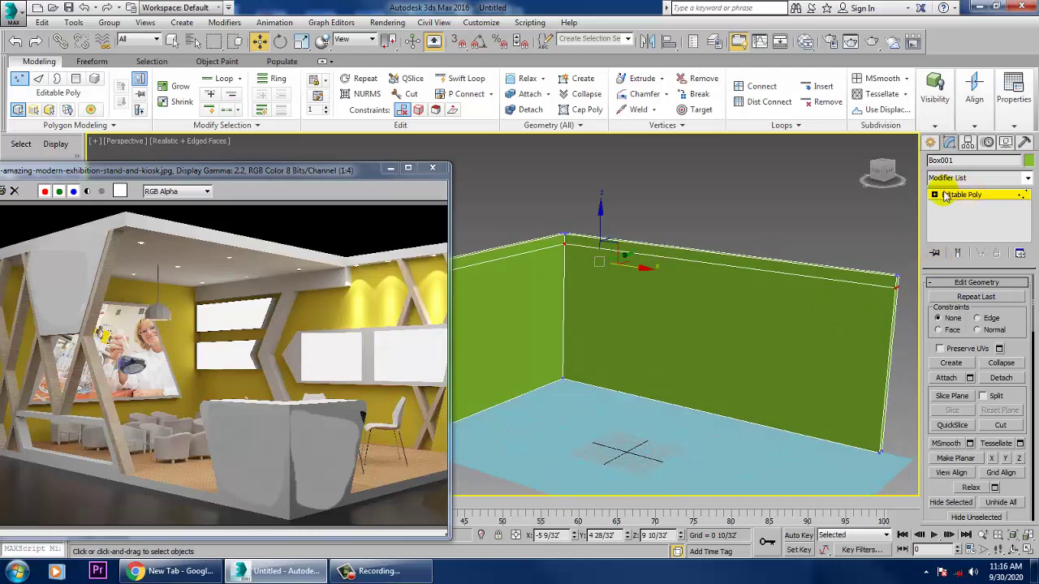
Step: Extrude the two inner polygons of the strip at the top of the walls by 28/32' along Local Normal
click(934, 196)
click(959, 237)
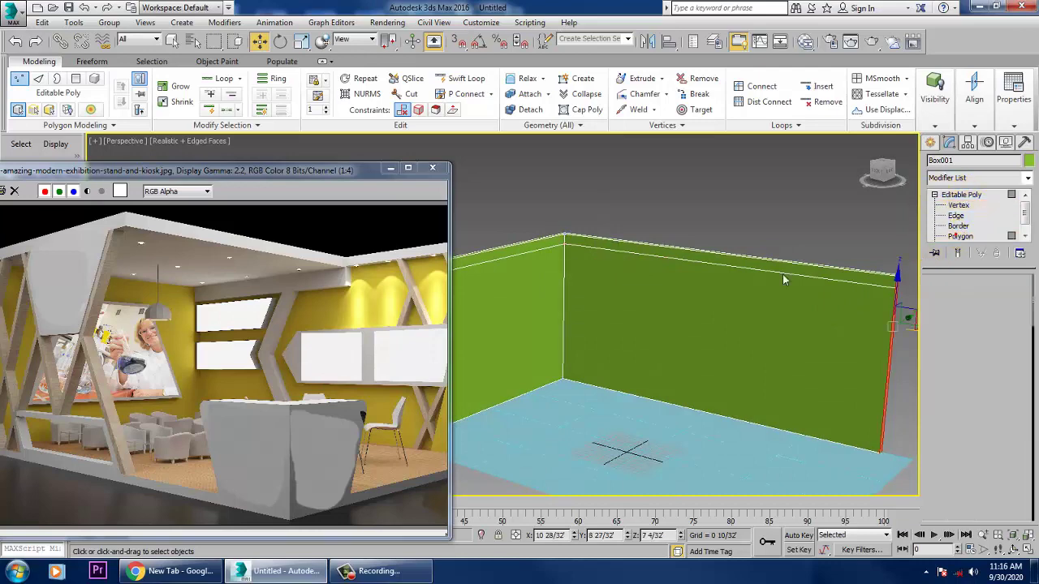
click(664, 262)
ctrl+click(547, 259)
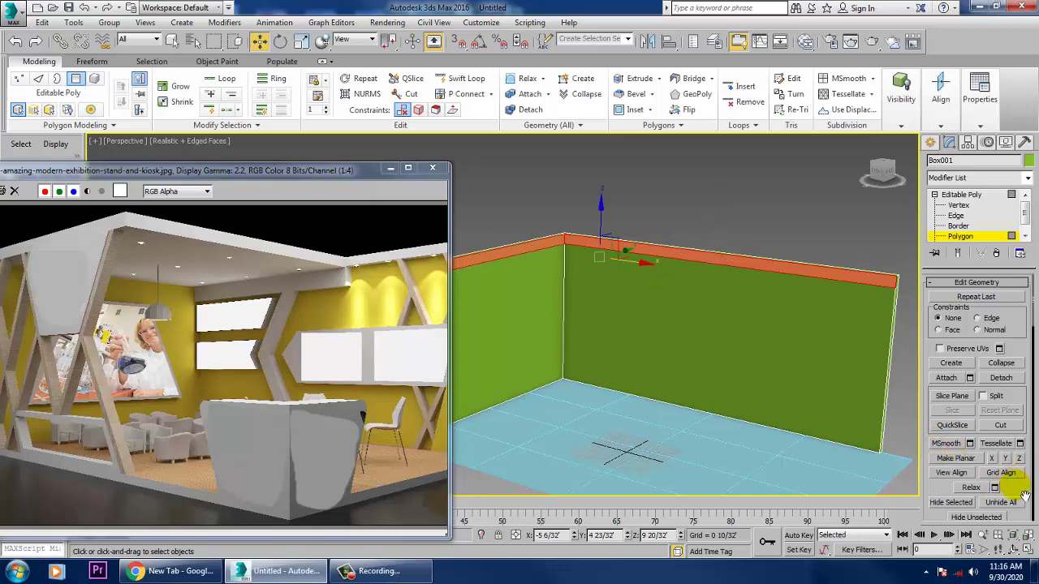
scroll(1025, 495, up, 8)
click(970, 445)
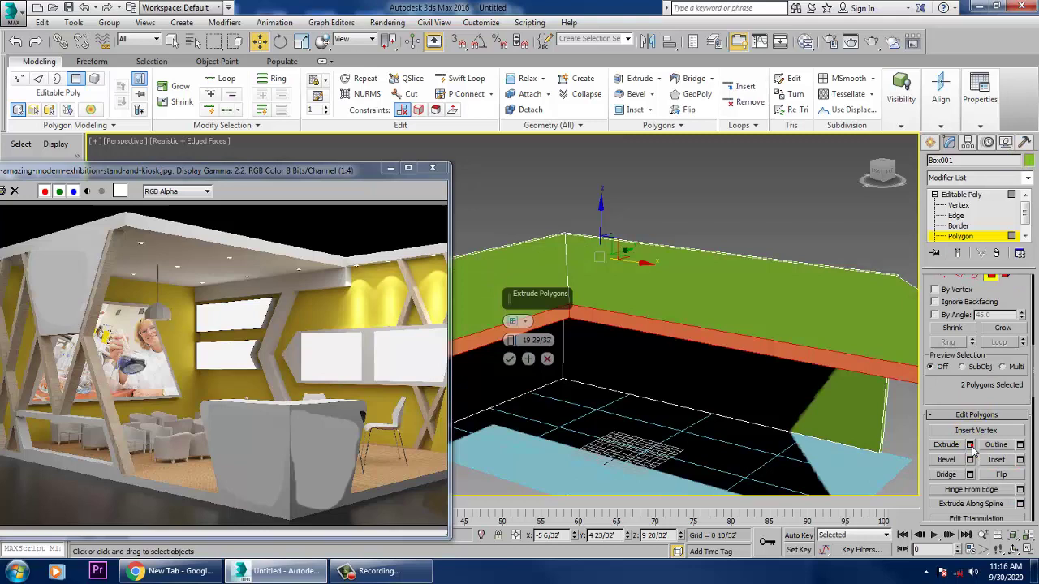
click(520, 322)
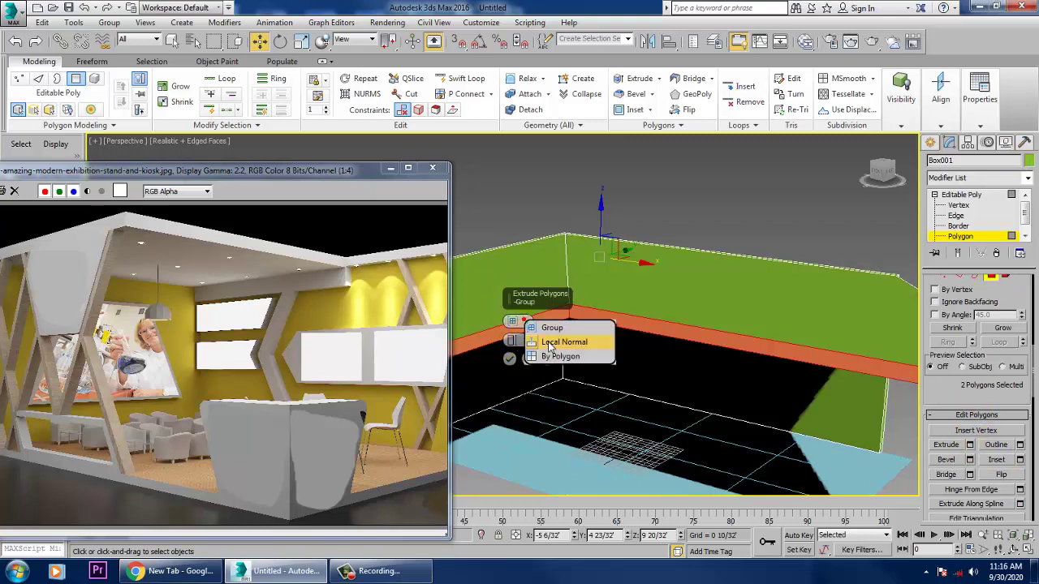
click(557, 343)
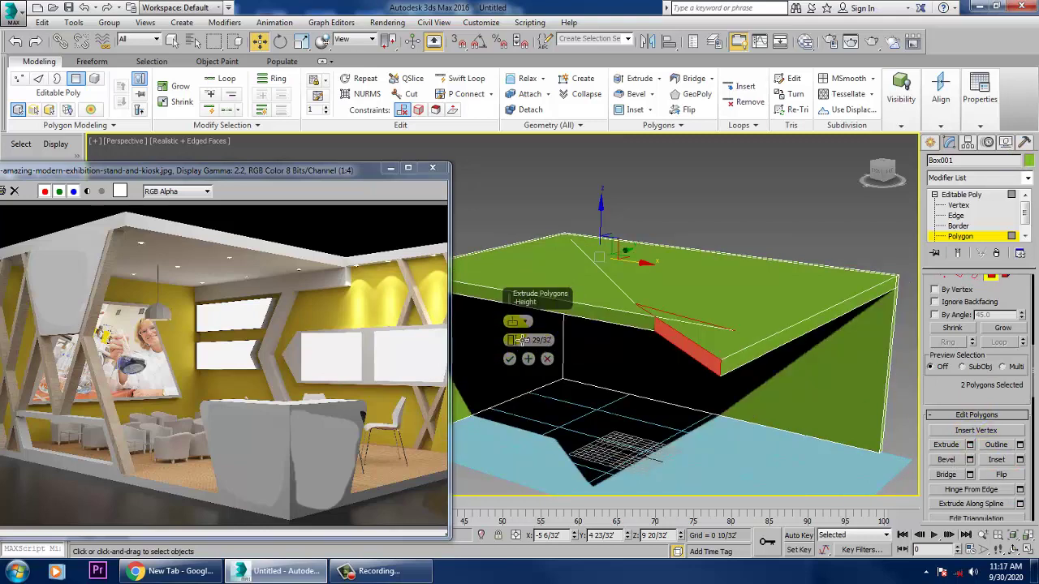
drag(515, 358, 1008, 163)
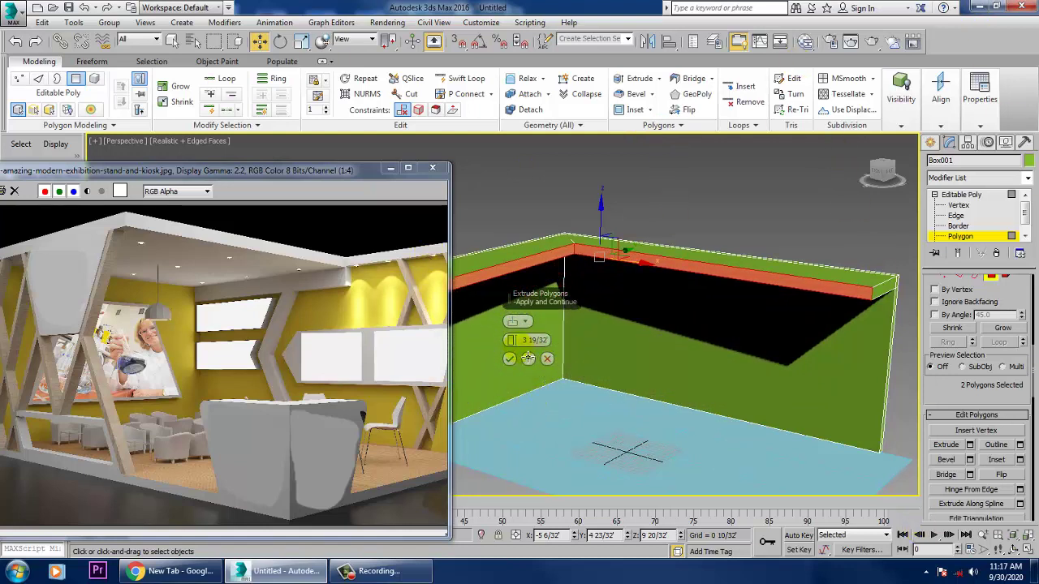
drag(512, 341, 669, 177)
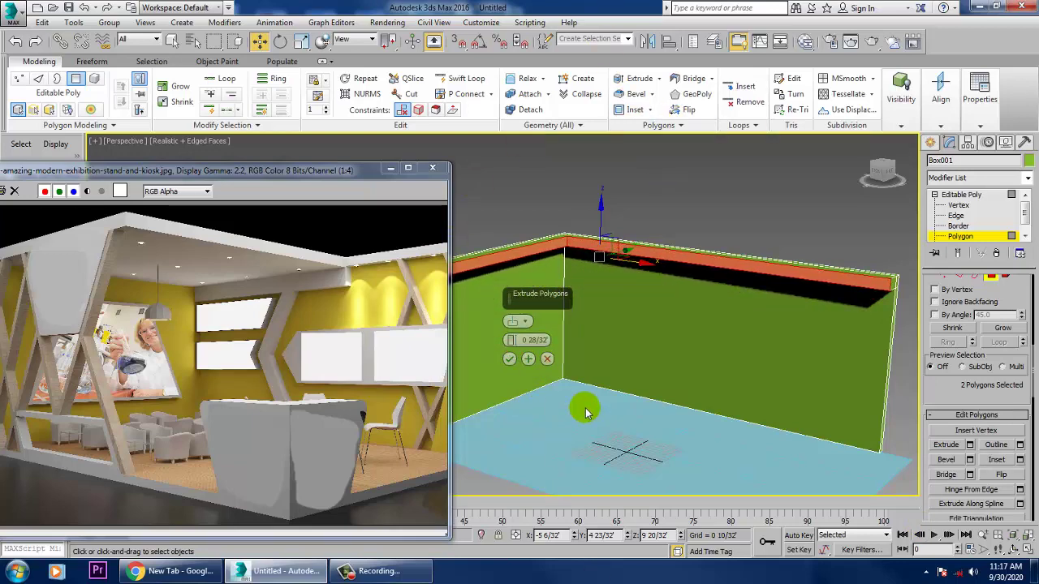
click(509, 359)
Step: Extrude the short wall's inner top polygon across the stall to about X 2 21/32' to form the roof slab
alt+middle_drag(765, 287, 727, 294)
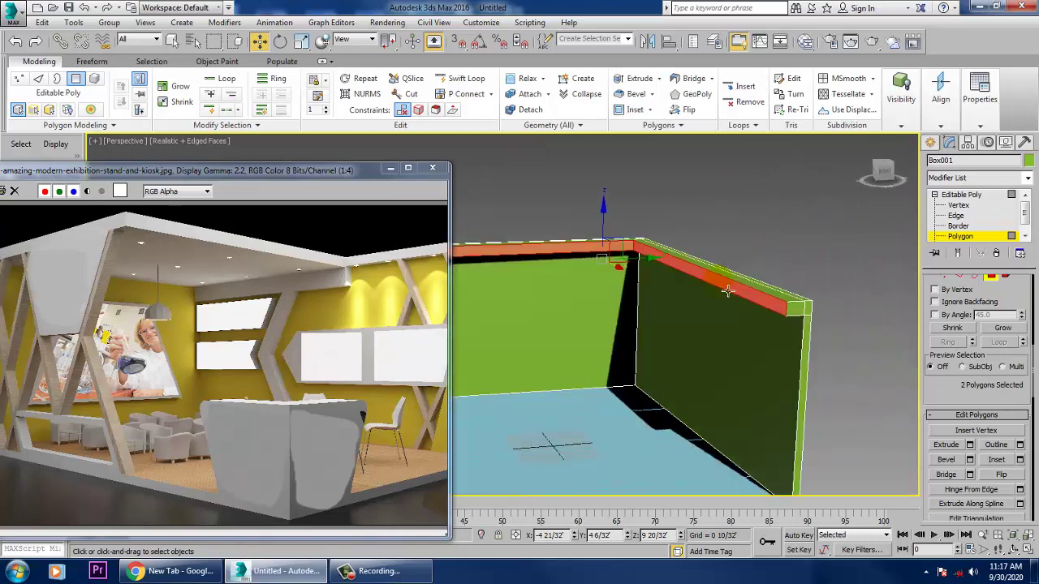
click(728, 297)
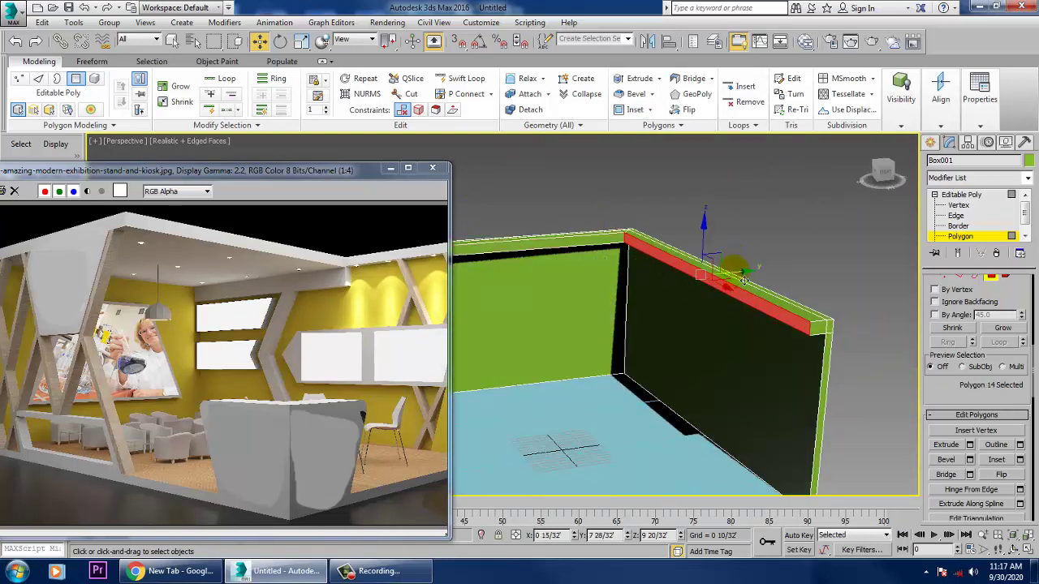
drag(747, 282, 749, 282)
alt+middle_drag(738, 281, 790, 328)
click(736, 309)
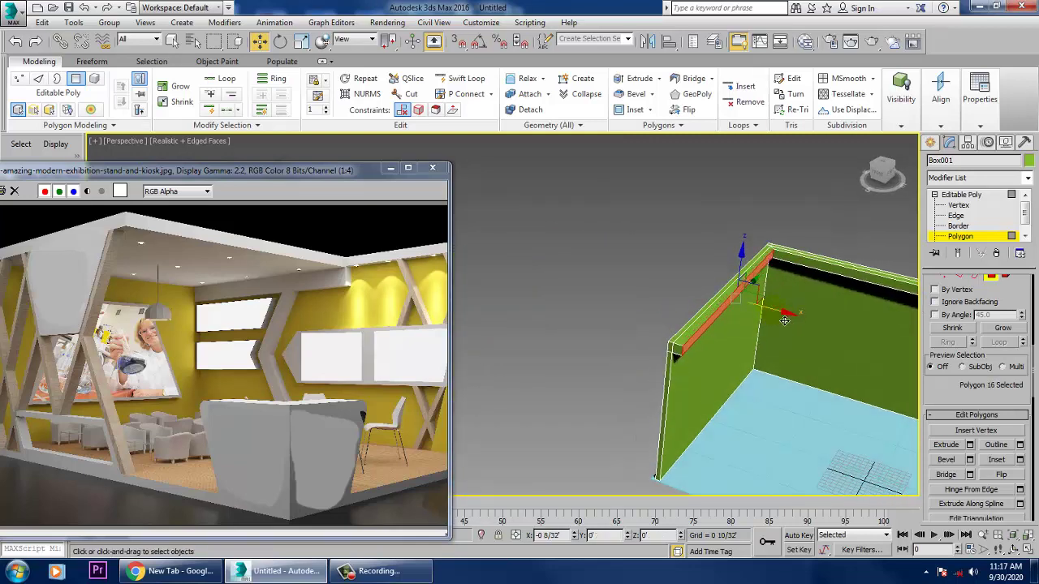
alt+middle_drag(711, 347, 712, 305)
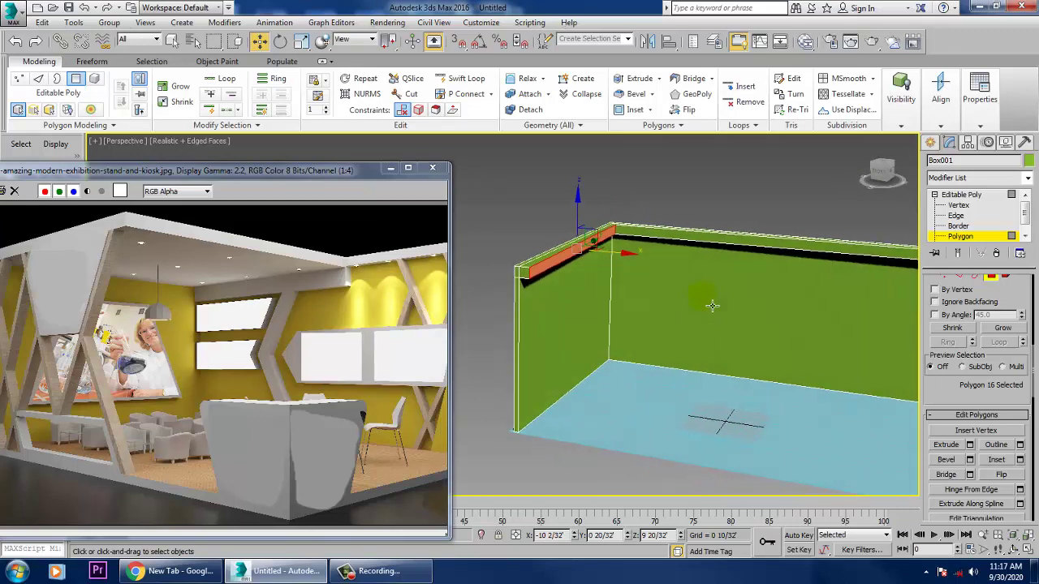
click(970, 445)
drag(509, 341, 459, 428)
click(509, 358)
alt+middle_drag(780, 379, 801, 365)
scroll(728, 374, down, 6)
alt+middle_drag(726, 375, 718, 379)
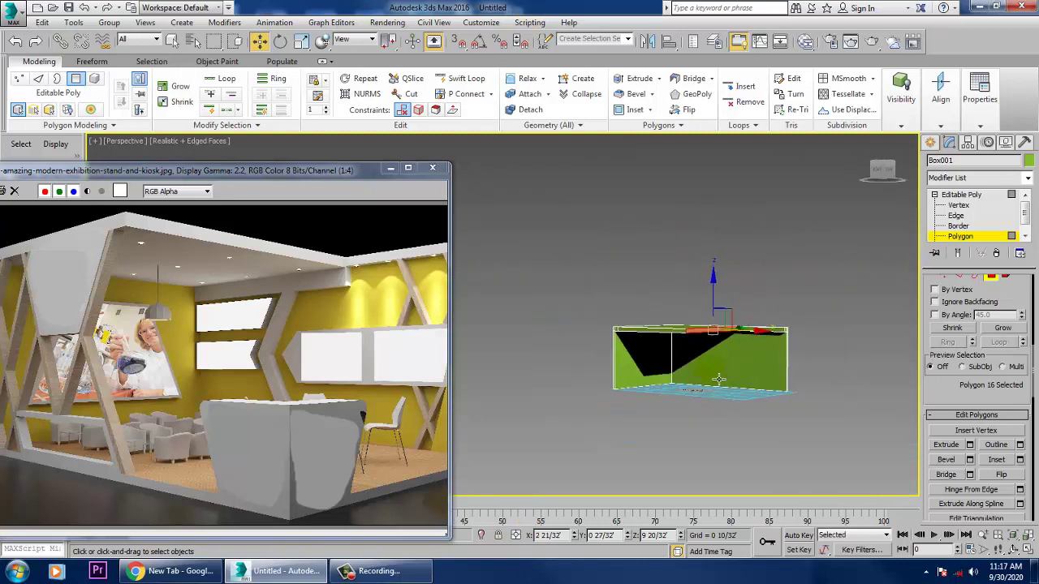
scroll(718, 379, up, 5)
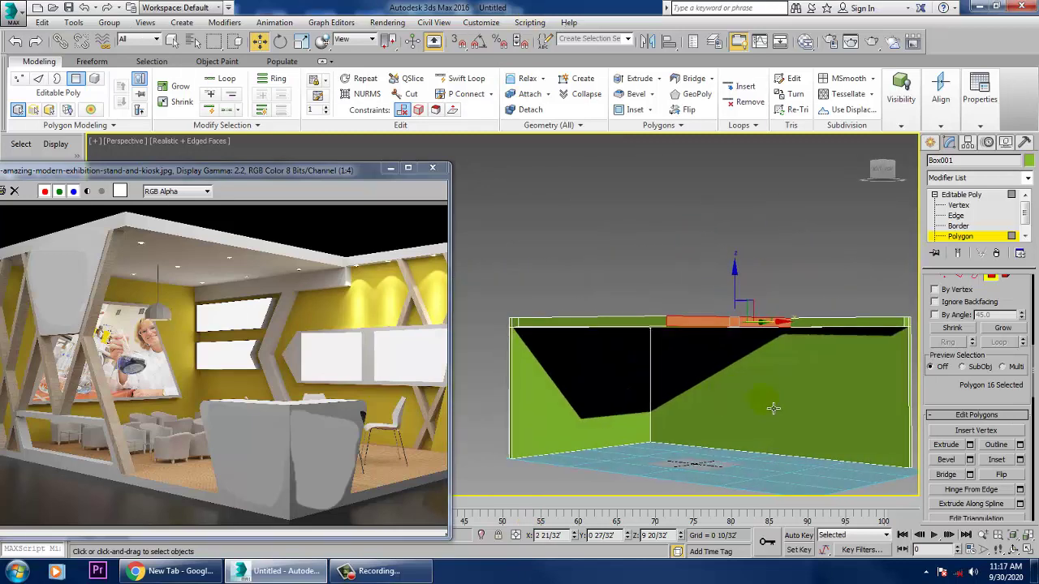
Step: Raise the top vertices of both walls and the roof slab to about Z 11 23/32'
click(961, 205)
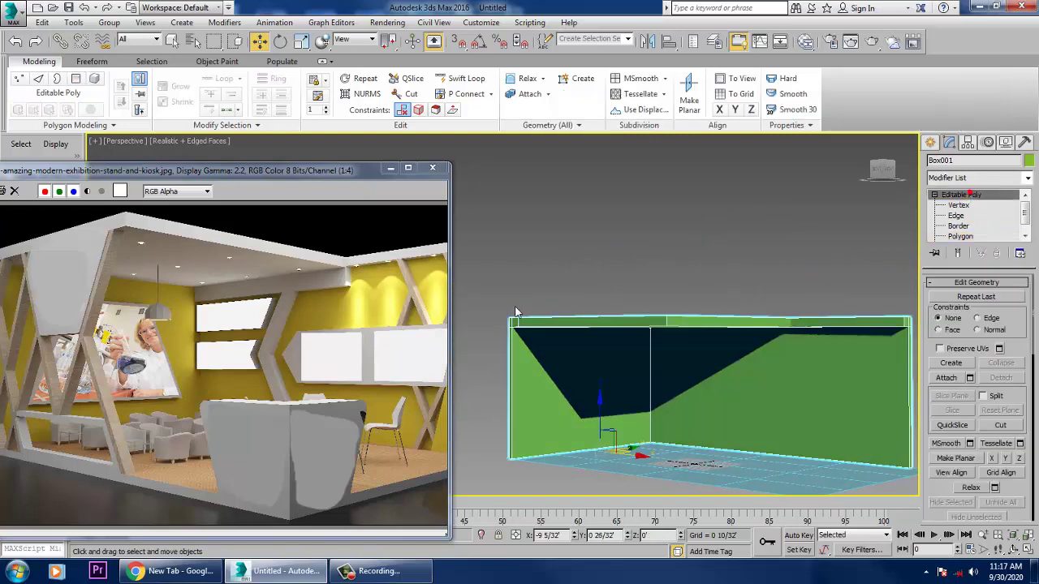
alt+middle_drag(693, 289, 788, 381)
middle_drag(311, 315, 230, 331)
alt+middle_drag(757, 409, 796, 403)
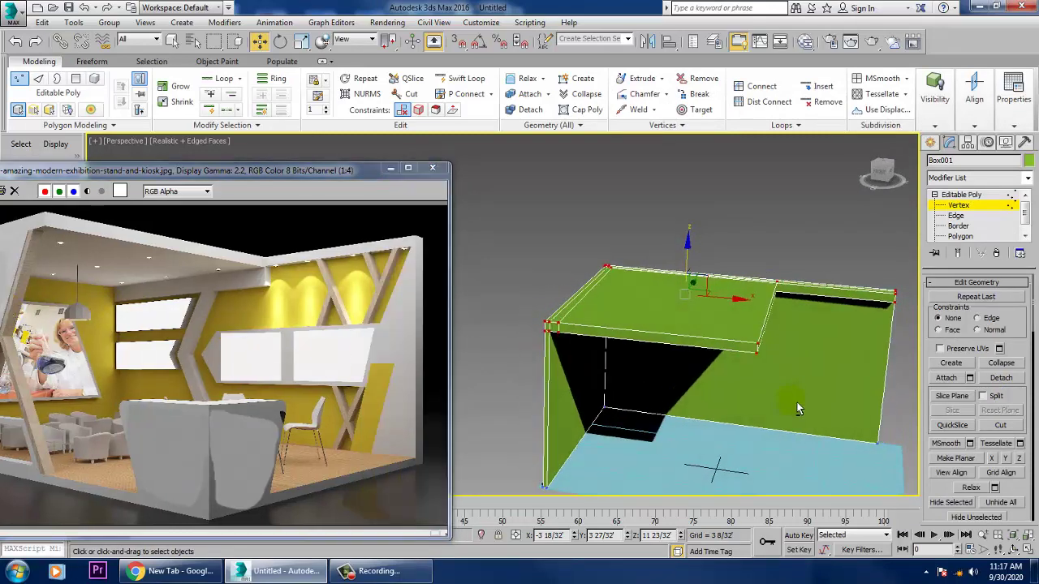
Step: Shorten the roof slab by moving its free-end vertices back to about X 1 2/32'
drag(819, 418, 819, 419)
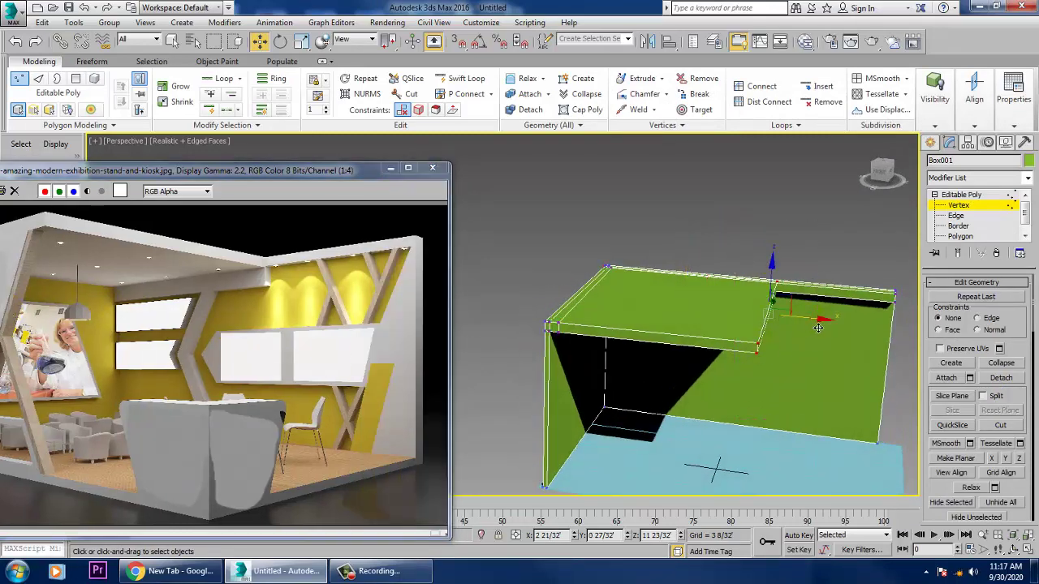
drag(819, 327, 798, 325)
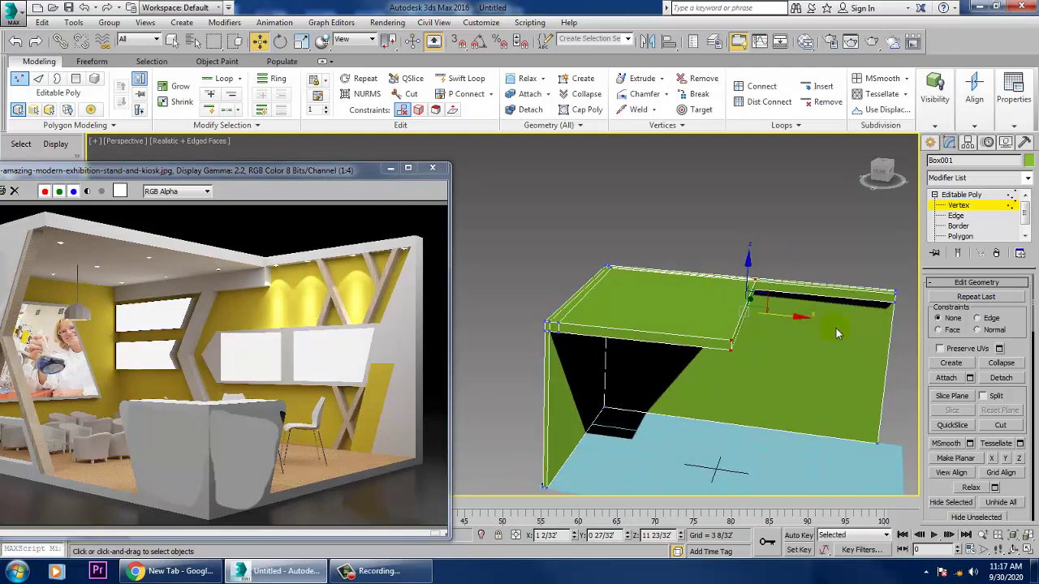
click(964, 195)
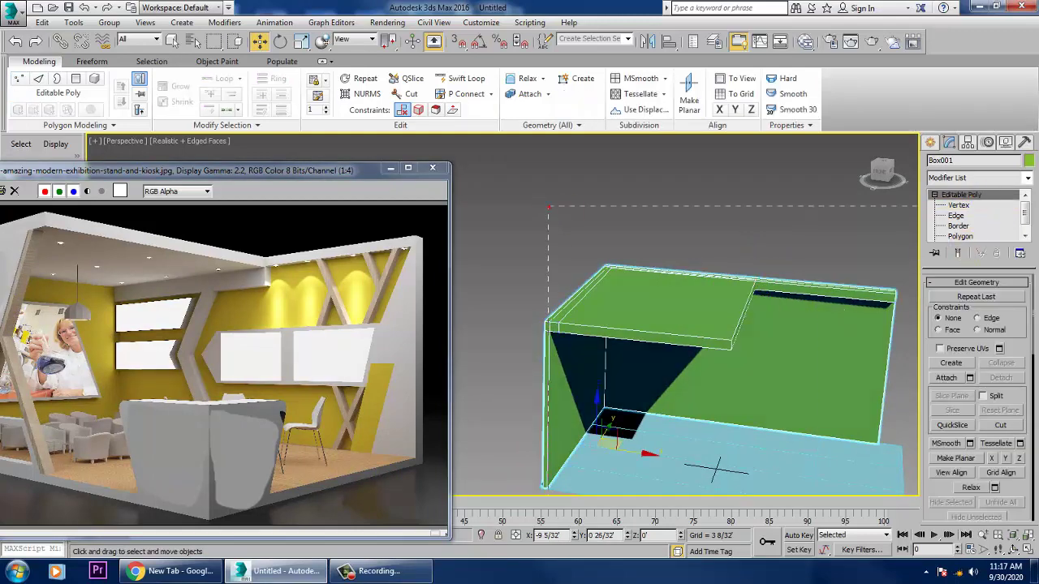
Step: Give the wall object and the floor plane the same neutral grey object color
drag(549, 206, 549, 211)
click(1030, 160)
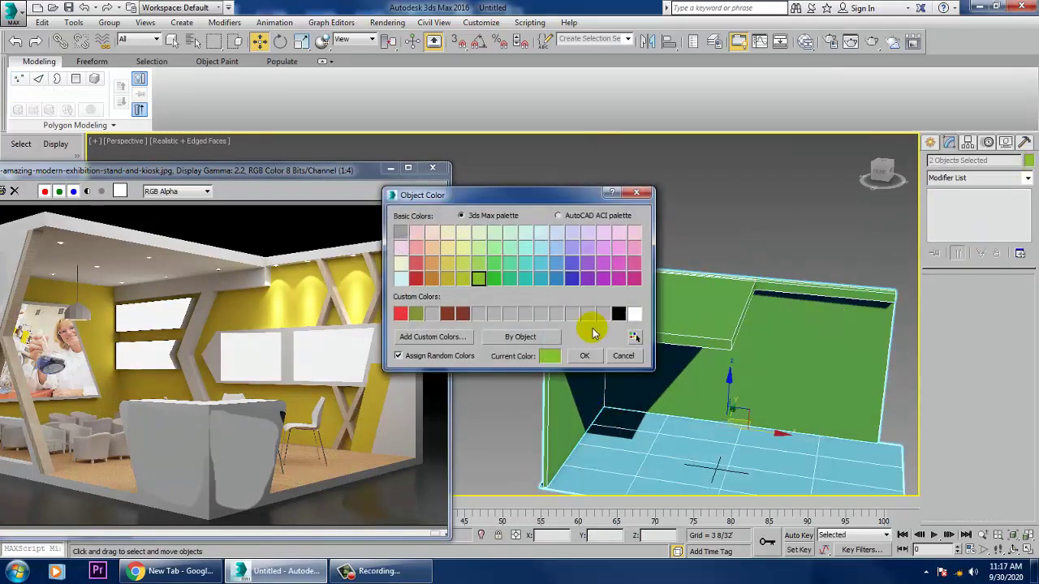
click(603, 313)
click(599, 356)
click(752, 216)
Step: Select the wall object and reposition the reference image window so the whole stall picture shows
alt+middle_drag(757, 422, 728, 381)
click(729, 380)
middle_drag(79, 391, 246, 332)
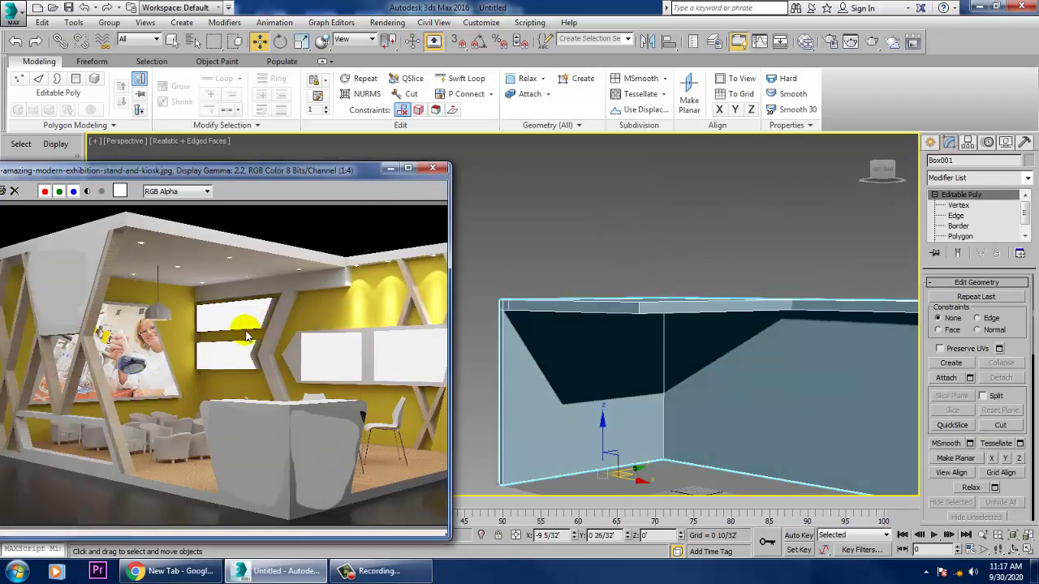
drag(118, 171, 185, 146)
Step: Lengthen the roof slab by moving its free-end vertices outward to about X 2 20/32'
alt+middle_drag(735, 382, 765, 348)
key(1)
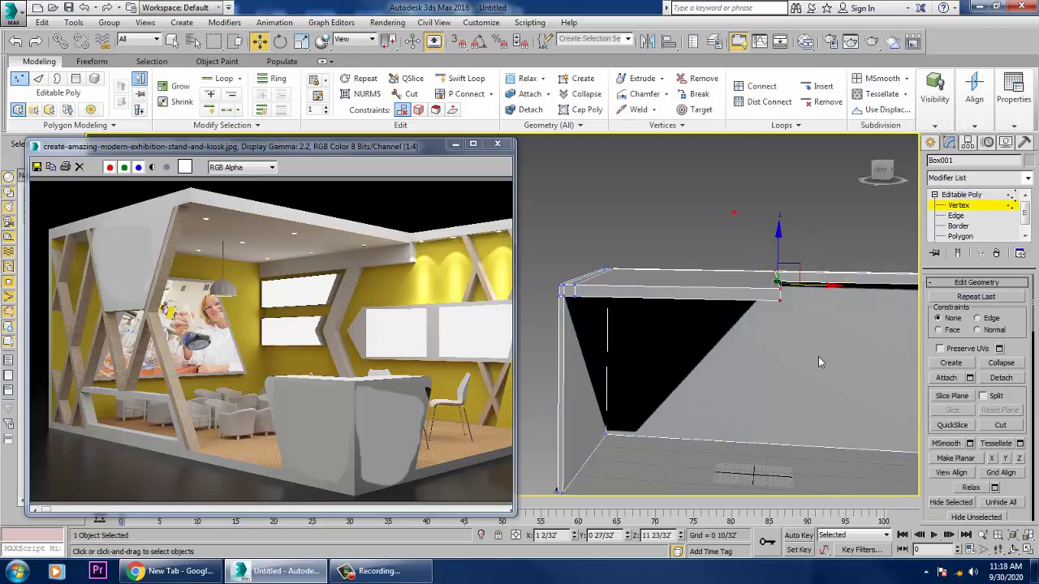
drag(827, 287, 852, 292)
Step: Move the long wall's free-end vertices outward along X to the side edge of the floor
middle_drag(862, 350, 693, 302)
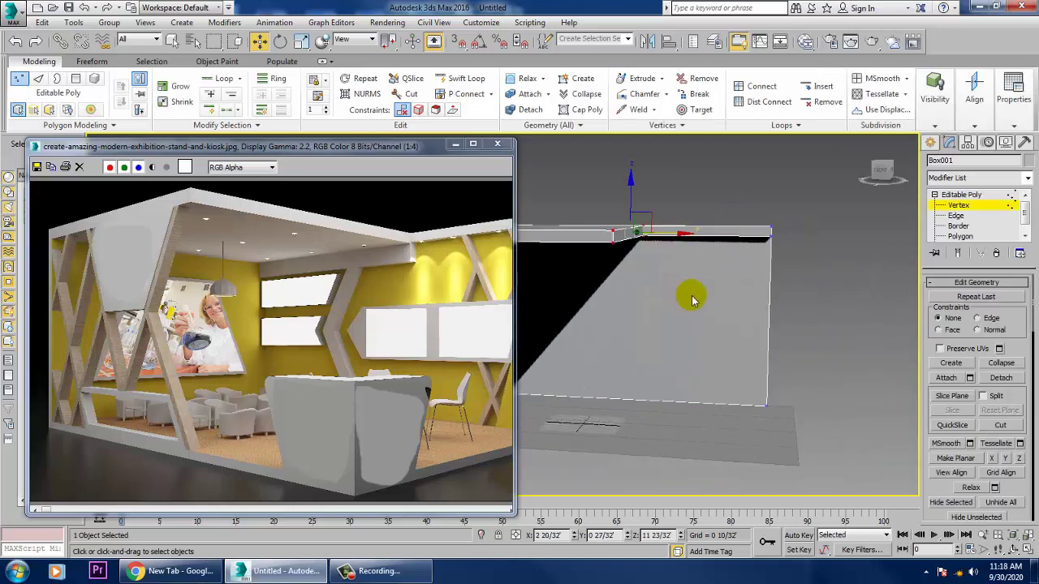
scroll(693, 301, down, 2)
drag(712, 208, 779, 304)
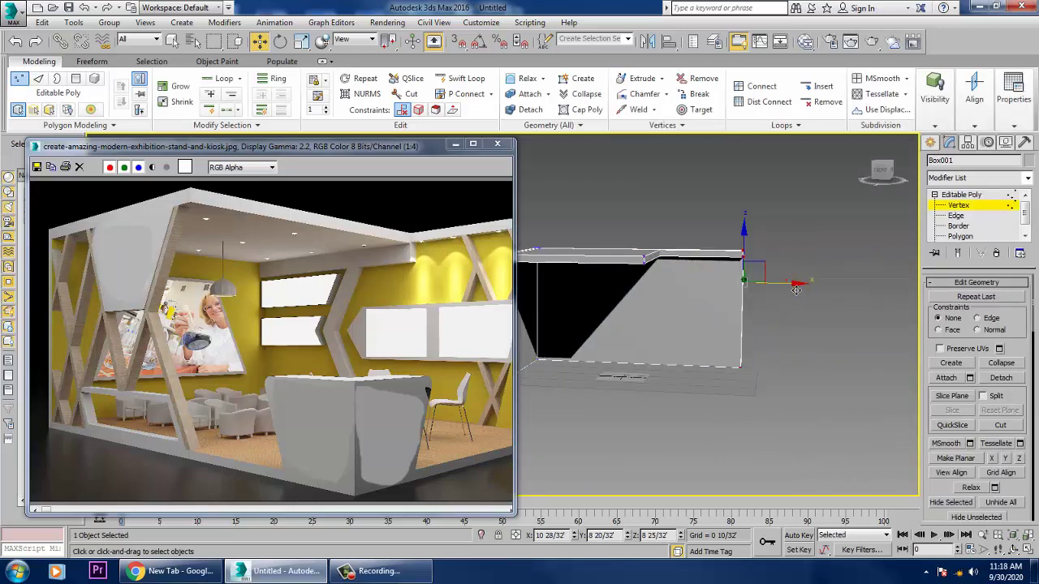
alt+middle_drag(799, 286, 788, 424)
click(964, 195)
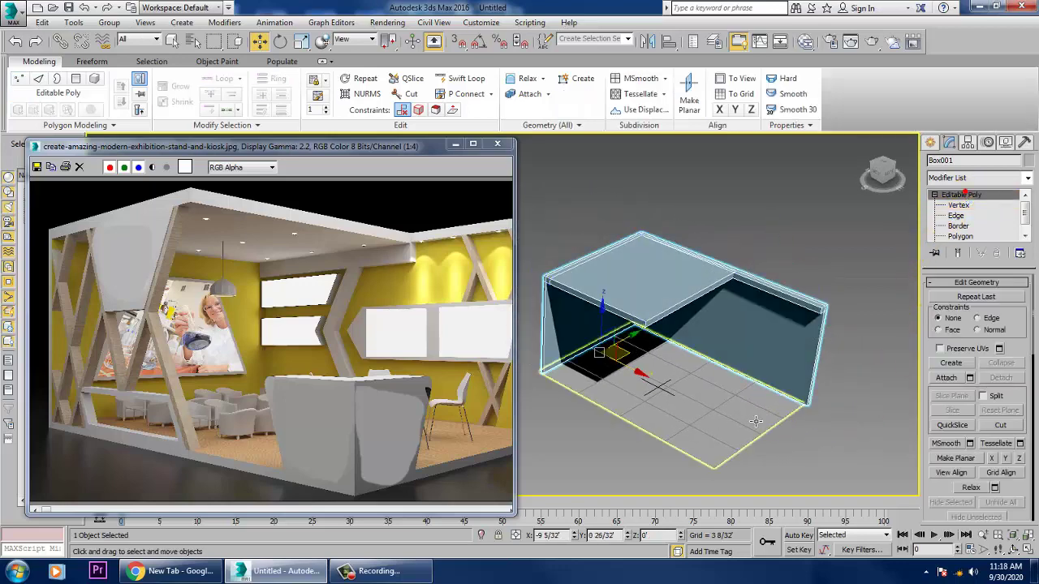
Step: Set the floor plane's width to 21 15/32'
click(755, 420)
drag(1017, 312, 1020, 310)
alt+middle_drag(656, 411, 710, 396)
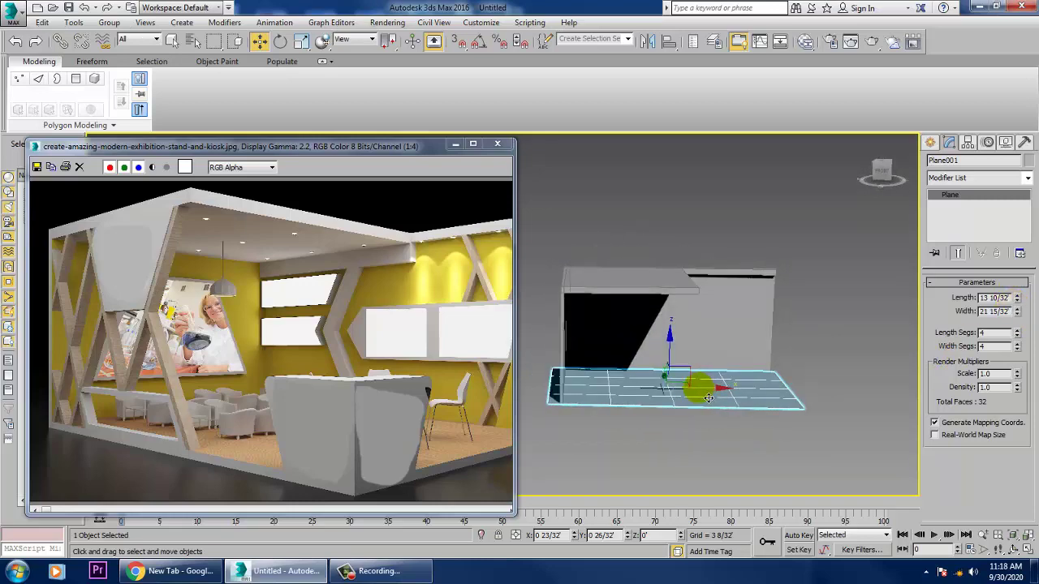
Step: Switch to a maximized Front view in shaded display with the whole stall framed
key(alt+w)
key(alt+w)
middle_drag(694, 238, 705, 323)
scroll(767, 273, down, 7)
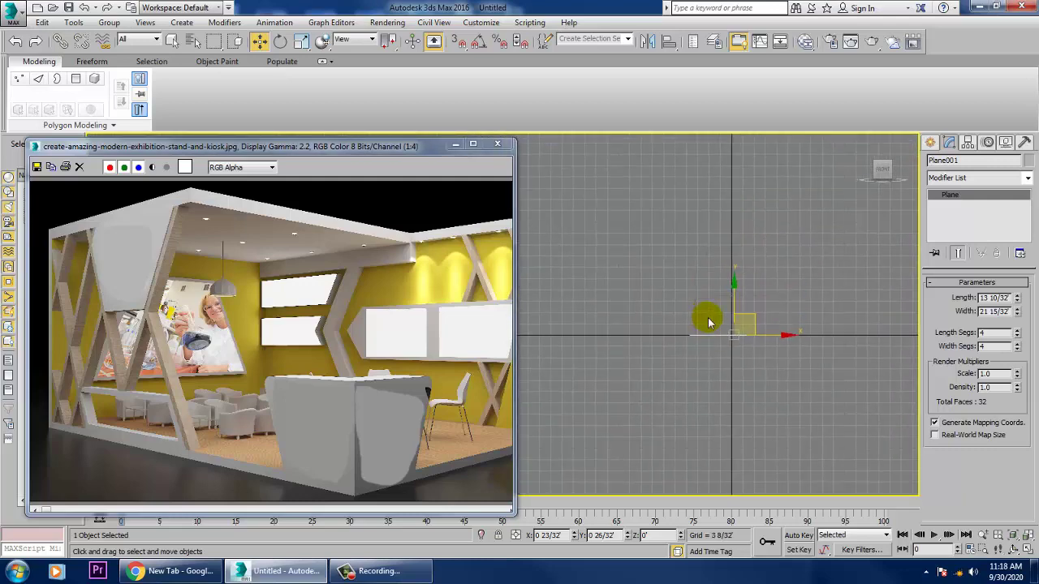
key(F3)
scroll(738, 327, up, 3)
middle_drag(710, 308, 719, 312)
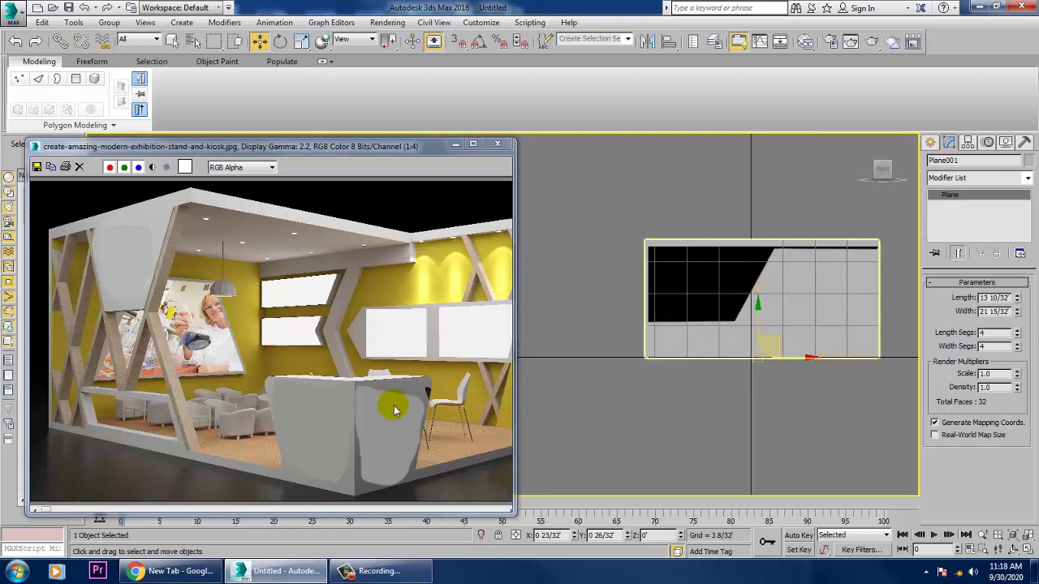
Step: Draw a short diagonal Line spline from the underside of the top beam down to the side upright in the Front view
click(930, 142)
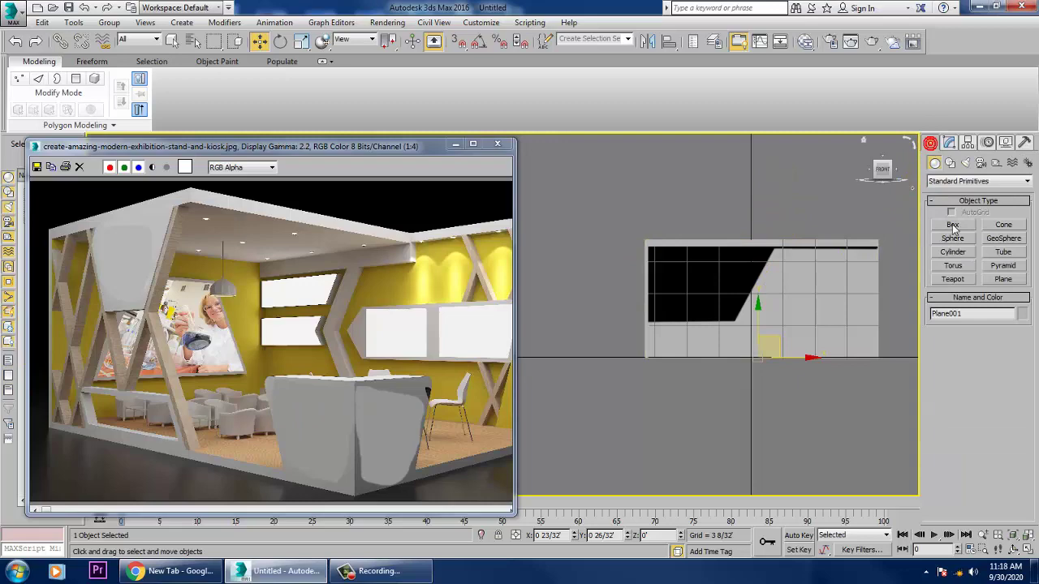
click(955, 163)
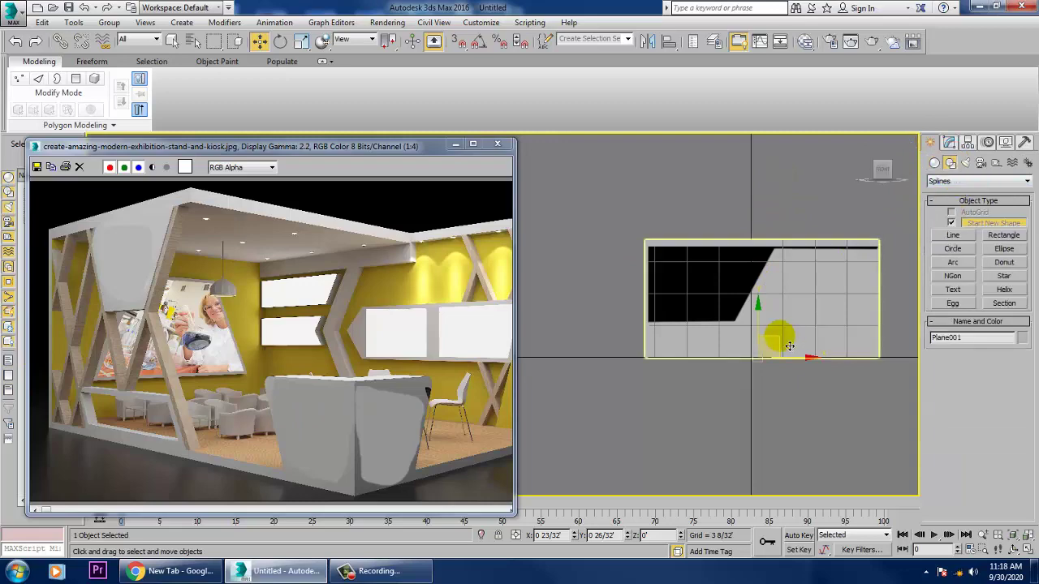
middle_drag(681, 330, 711, 359)
scroll(711, 359, up, 3)
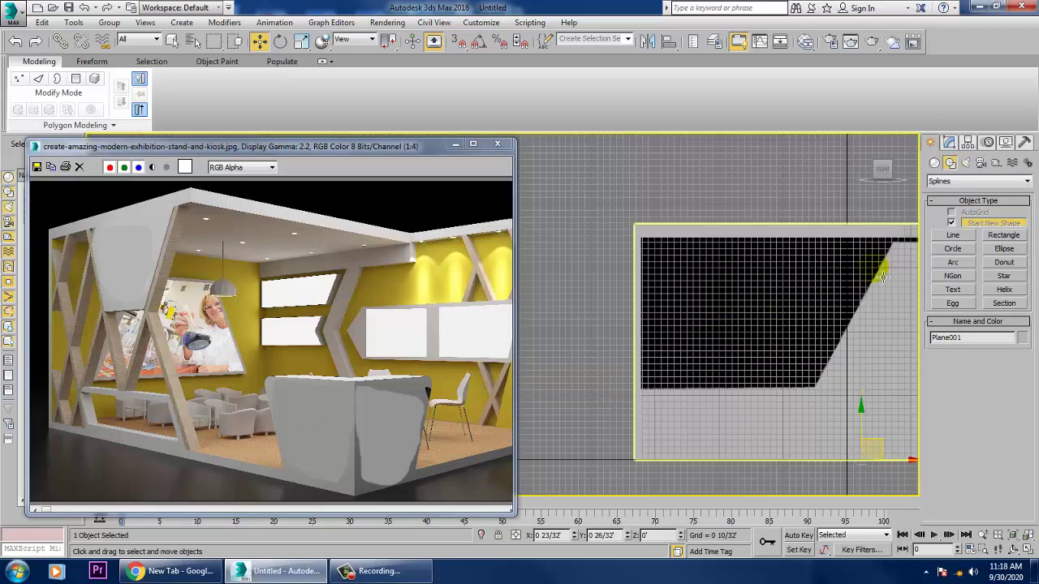
click(953, 235)
middle_drag(689, 317, 647, 313)
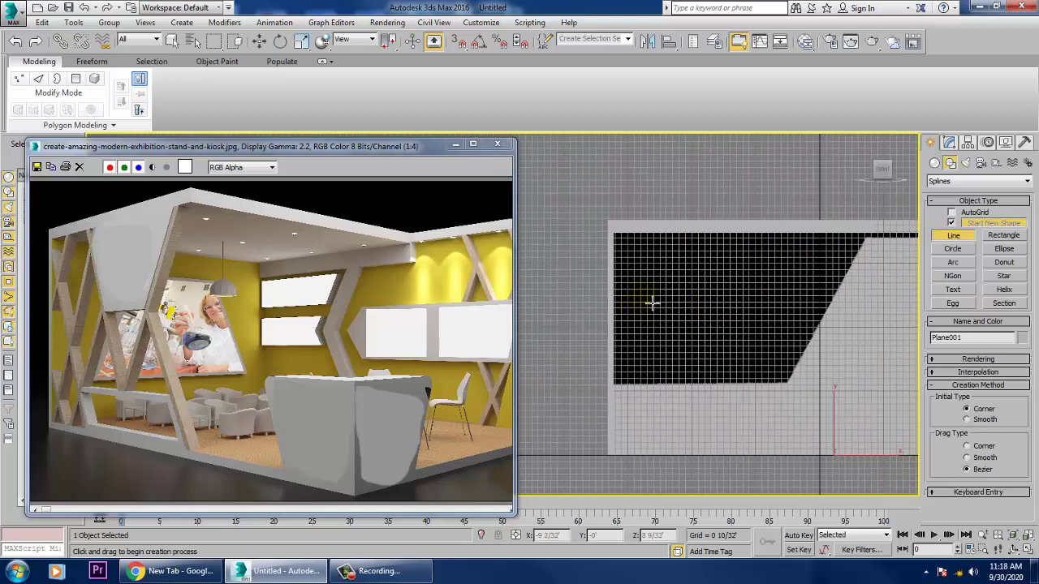
click(678, 234)
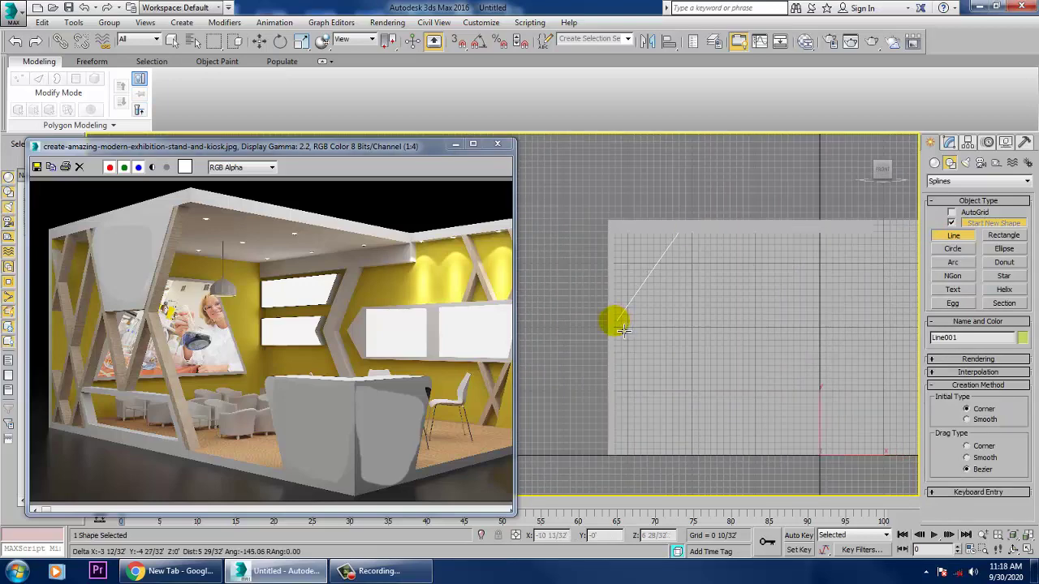
click(619, 335)
right_click(694, 343)
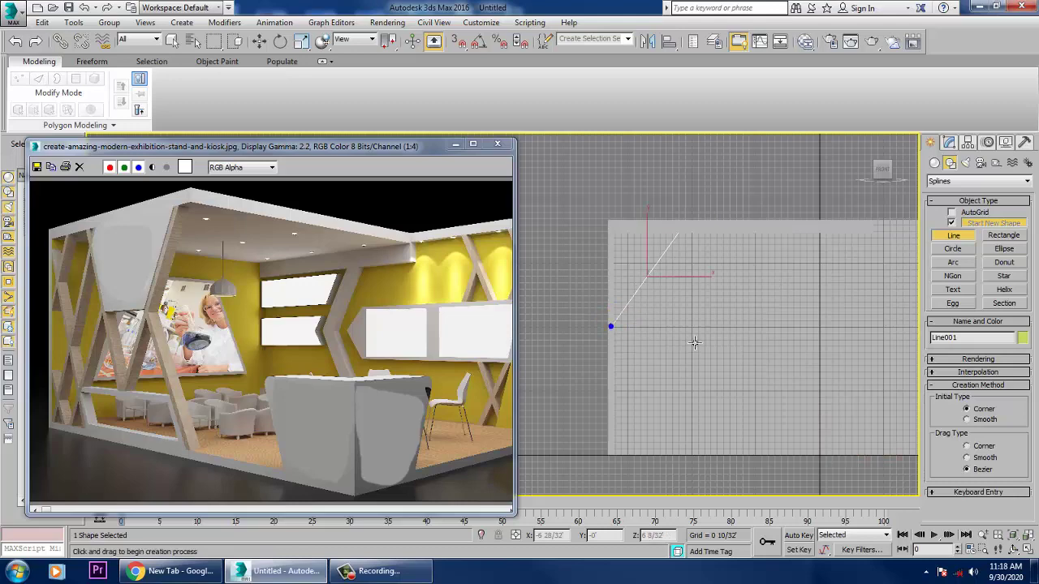
key(w)
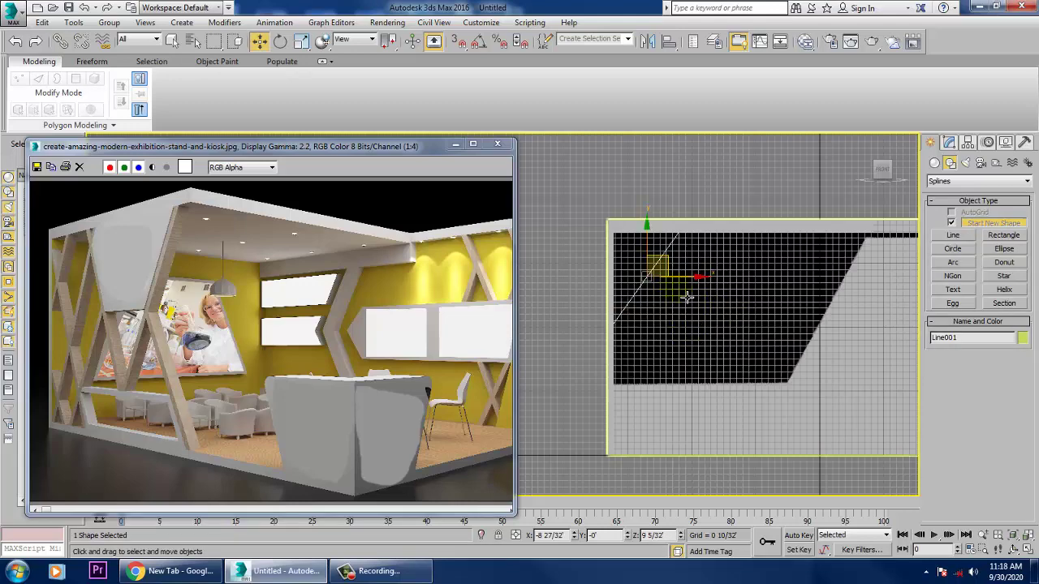
middle_drag(761, 324, 744, 294)
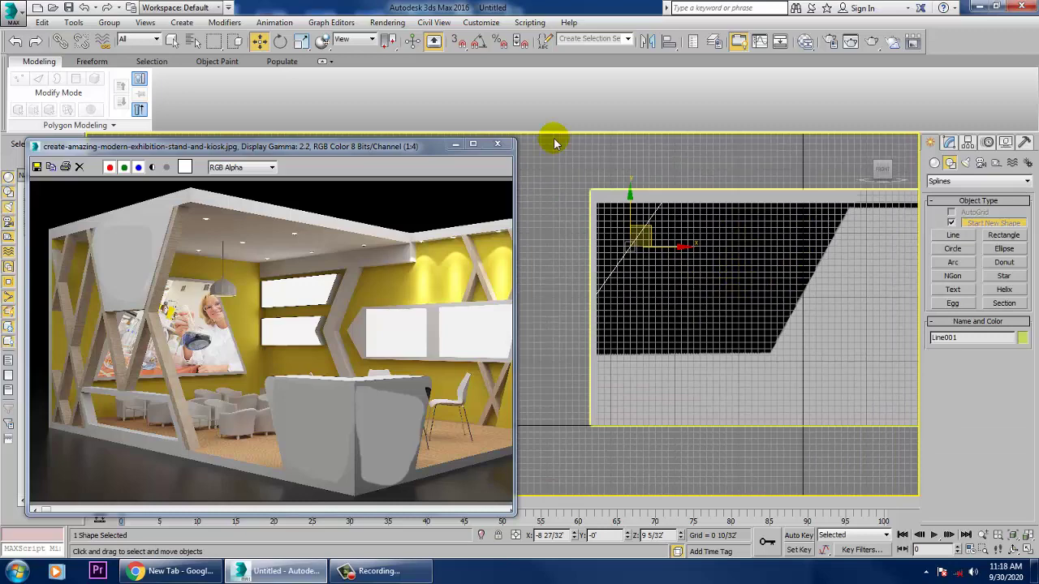
Step: Draw a second Line spline from the upper part of the side upright diagonally down to the floor, crossing the first
click(953, 234)
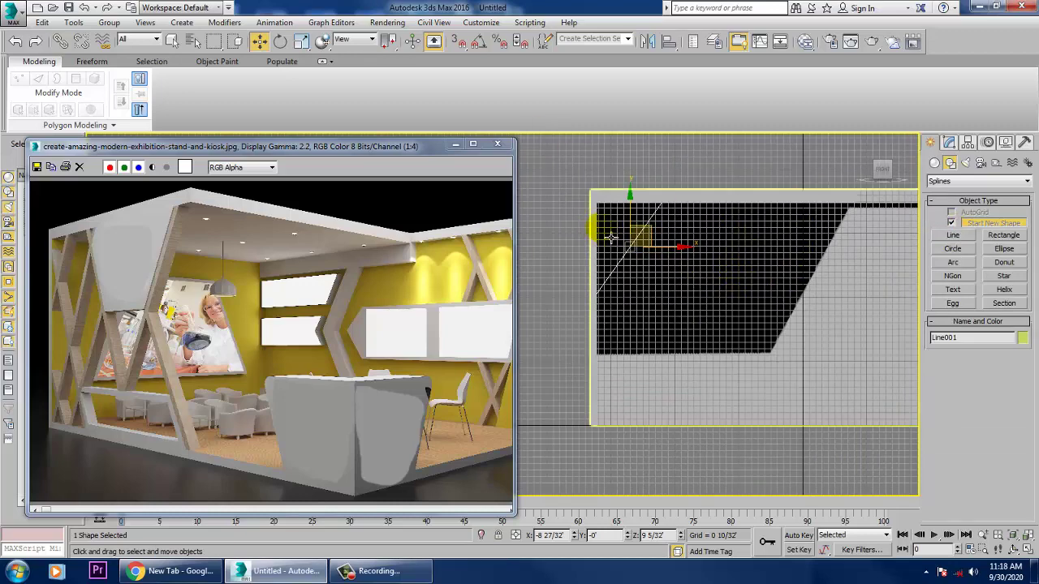
click(953, 234)
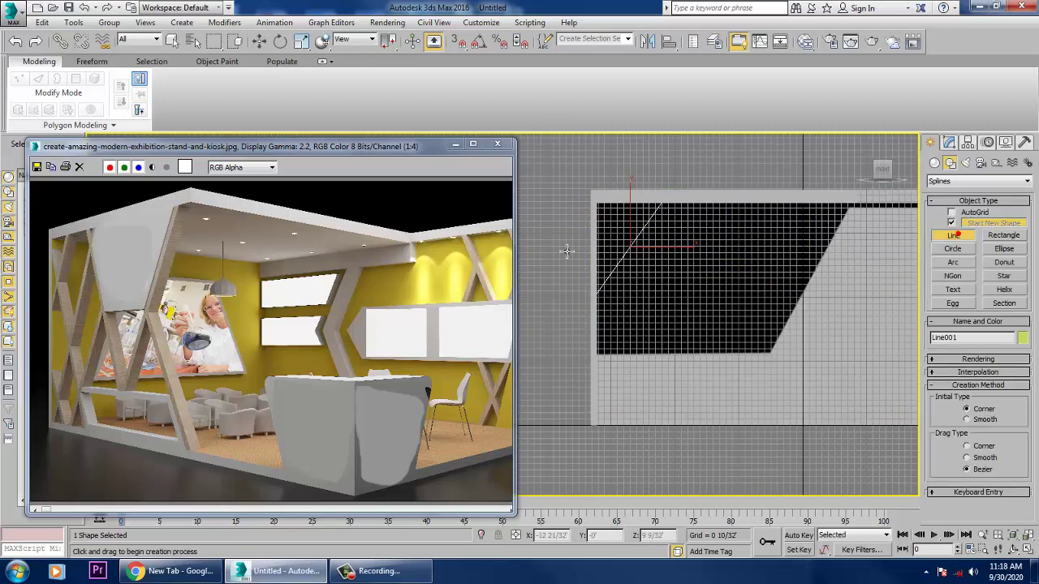
click(598, 231)
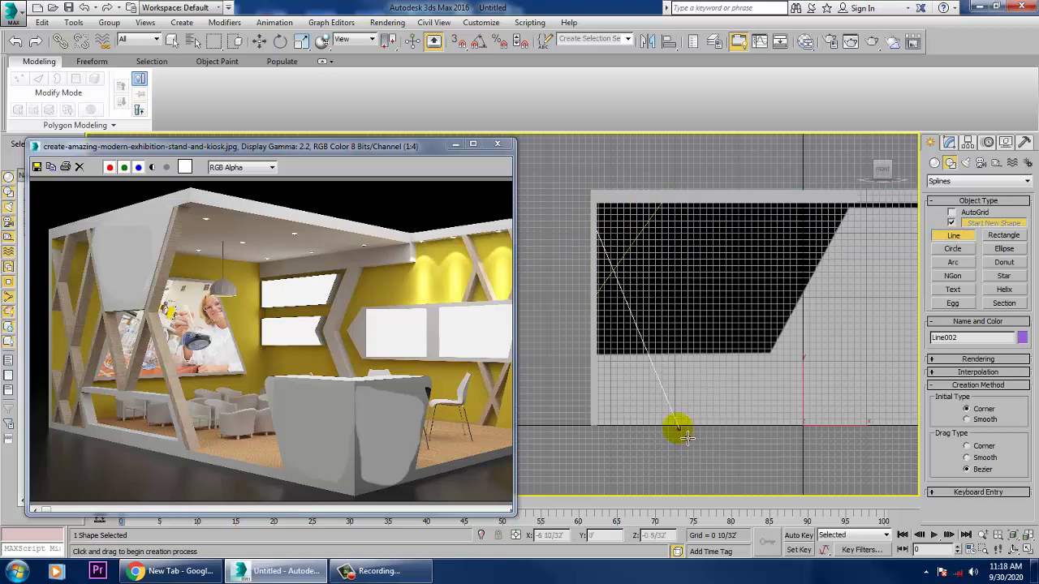
mouse_move(677, 422)
mouse_down()
mouse_move(695, 441)
mouse_move(598, 427)
mouse_move(685, 422)
mouse_move(696, 431)
mouse_up()
right_click(685, 422)
click(598, 230)
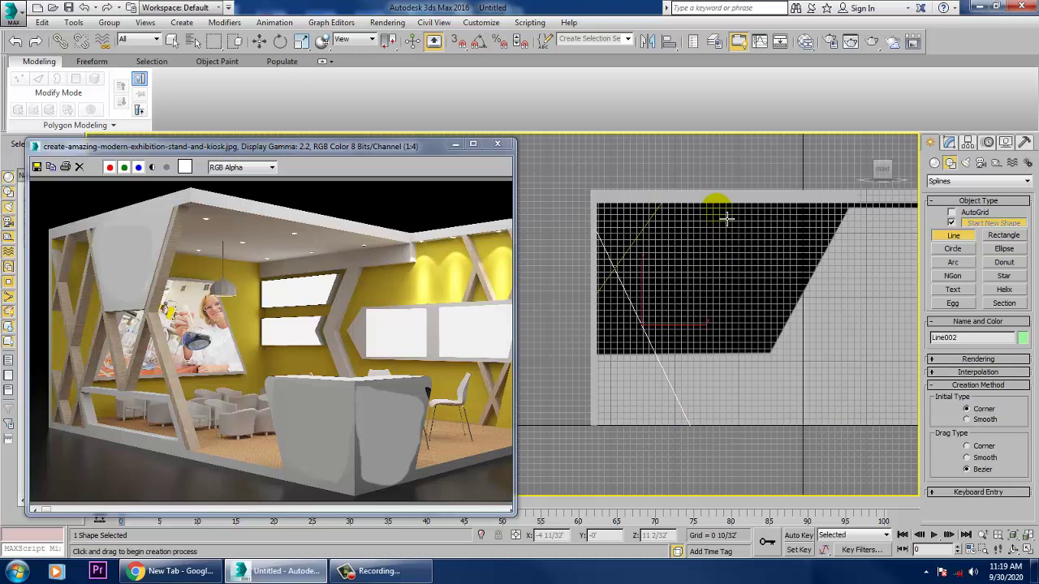
click(716, 202)
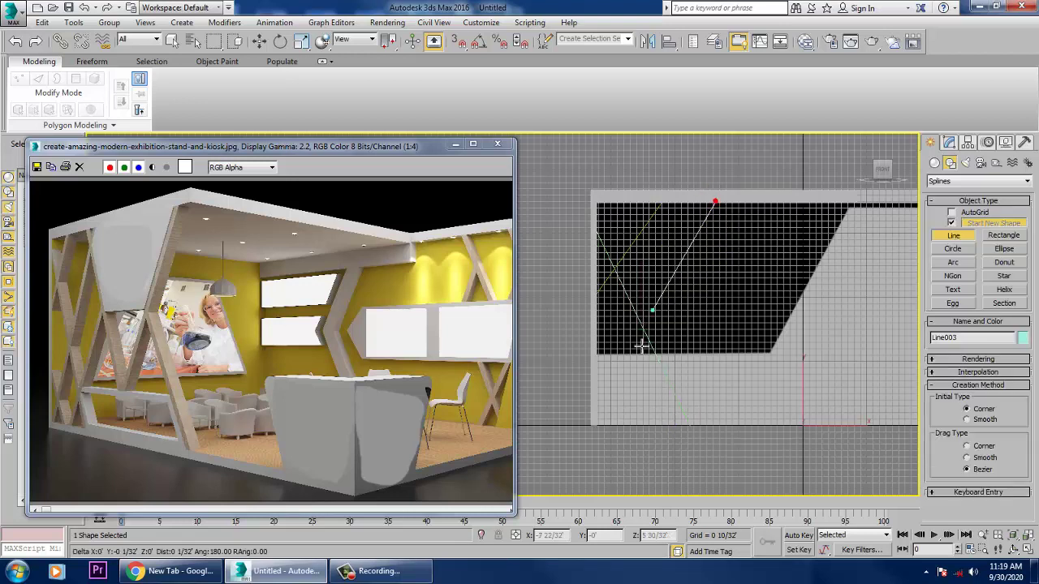
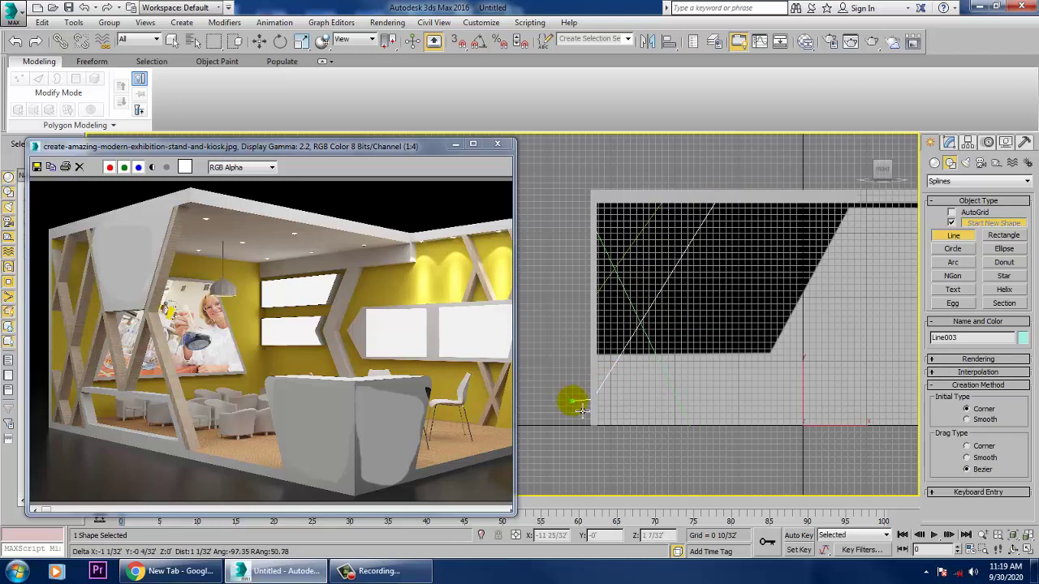
click(633, 426)
key(1)
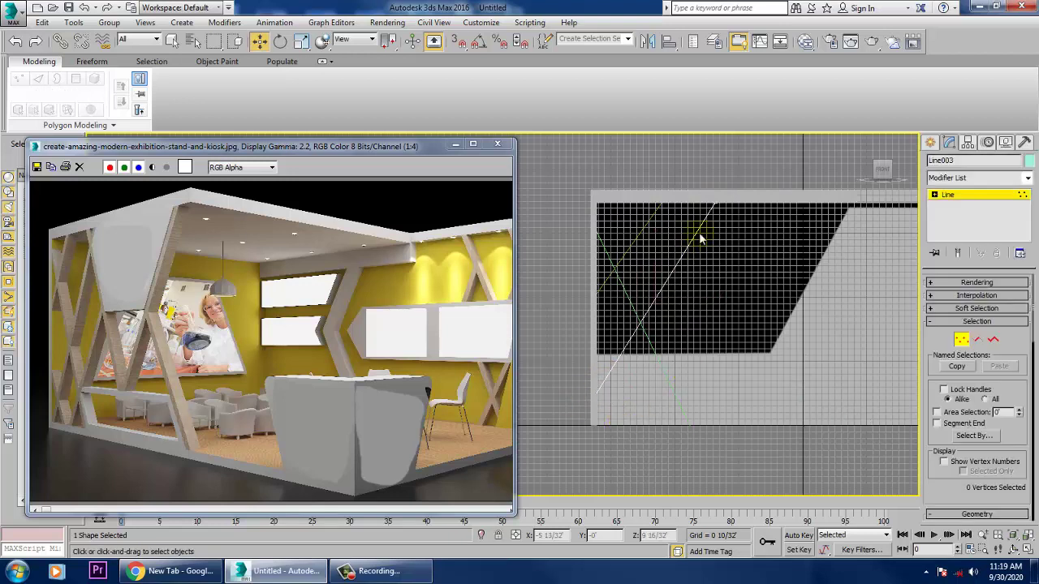
drag(697, 164, 746, 226)
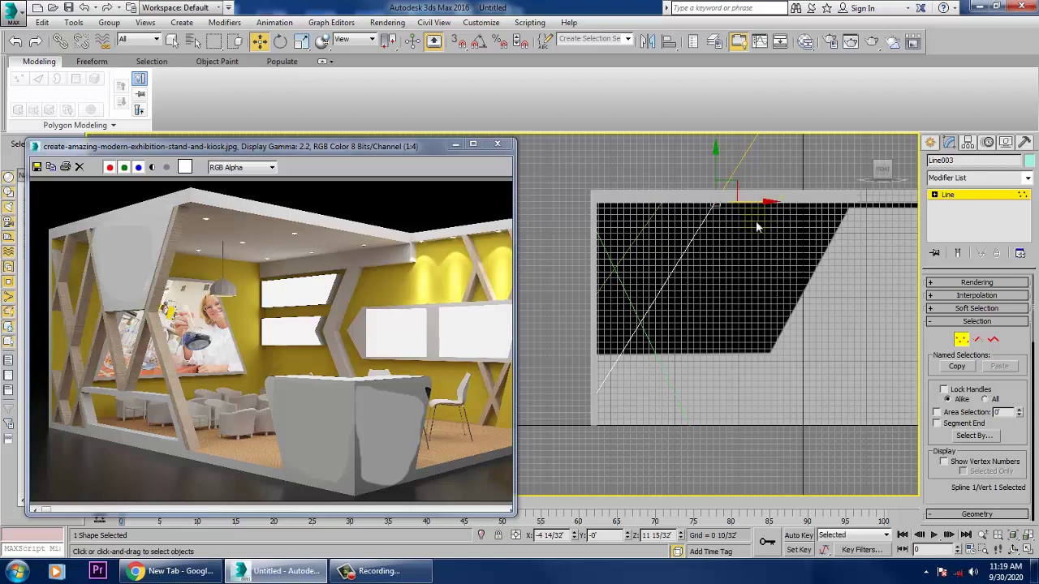
click(972, 194)
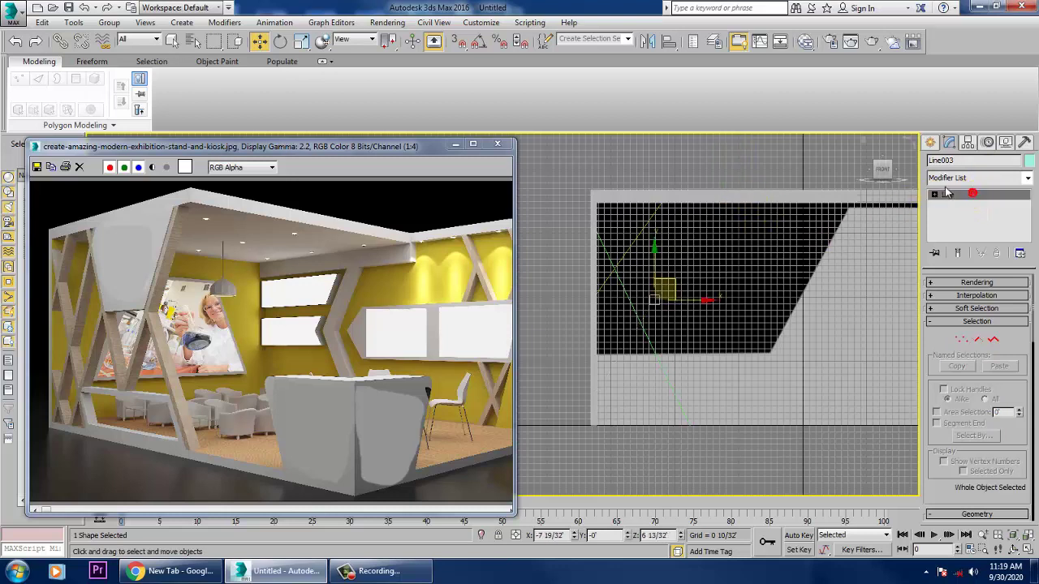
Step: Draw a longer diagonal Line spline from the top beam down to the lower part of the side upright
click(930, 142)
click(953, 235)
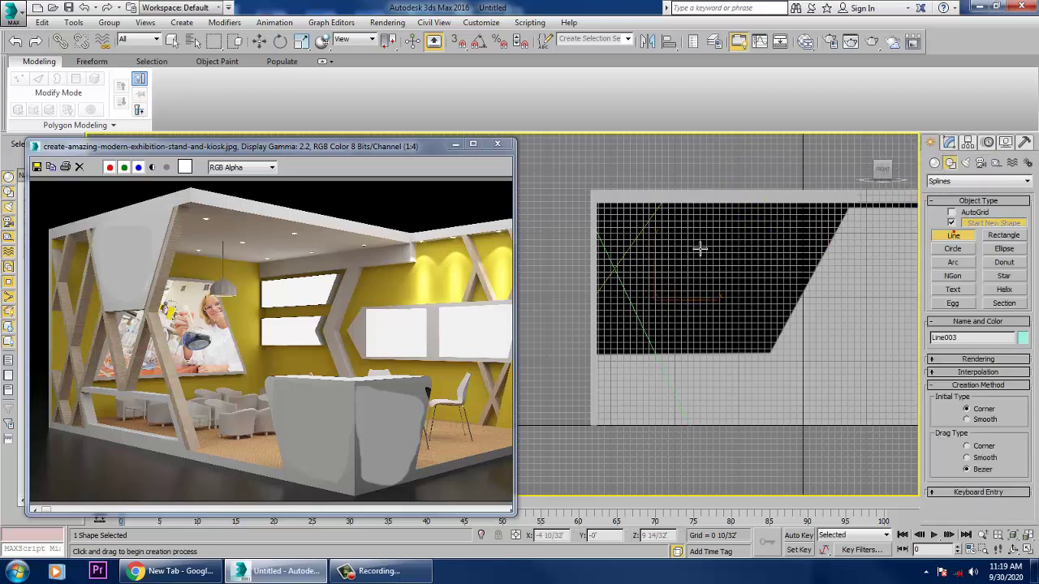
click(696, 198)
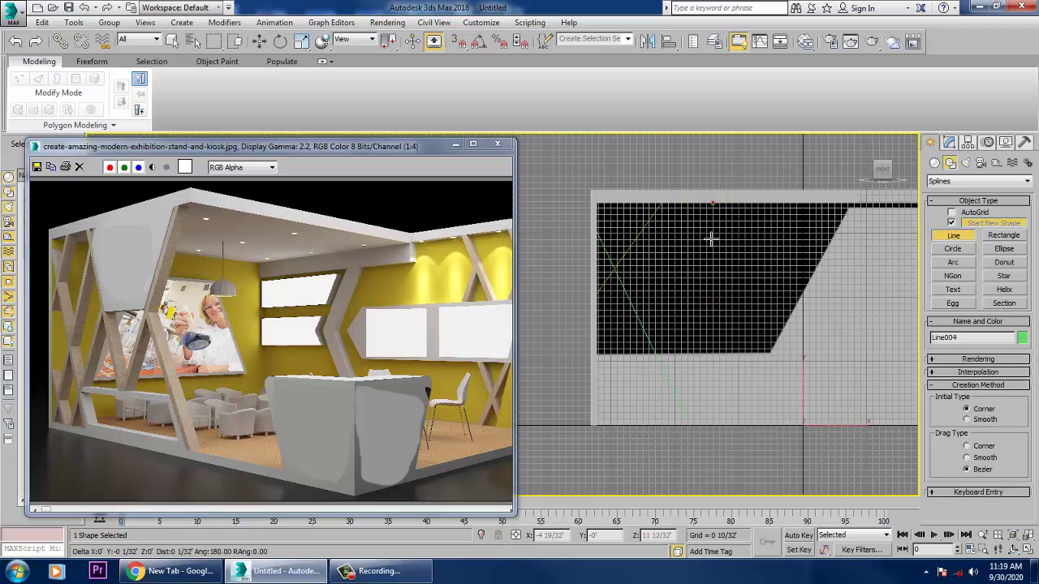
click(600, 378)
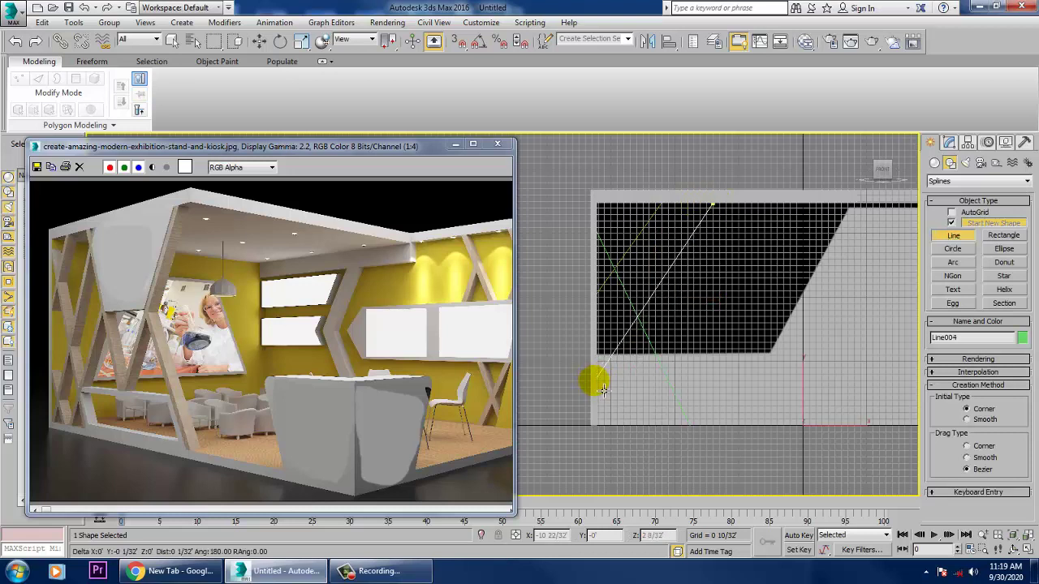
right_click(593, 378)
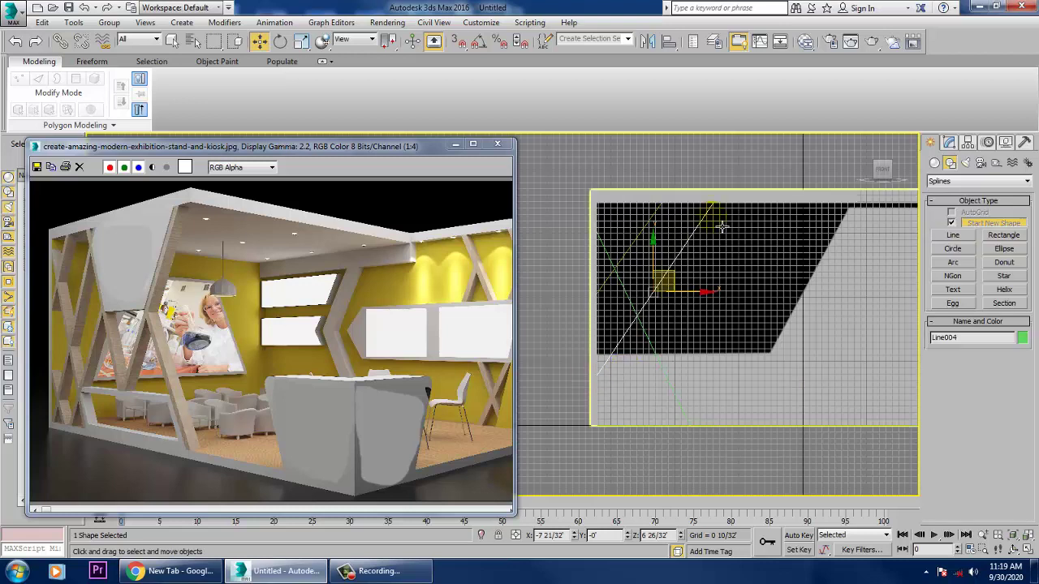
Step: Convert the longer diagonal's upper vertex to Corner and move it along the beam to about X -4 6/32'
key(1)
drag(701, 183, 731, 214)
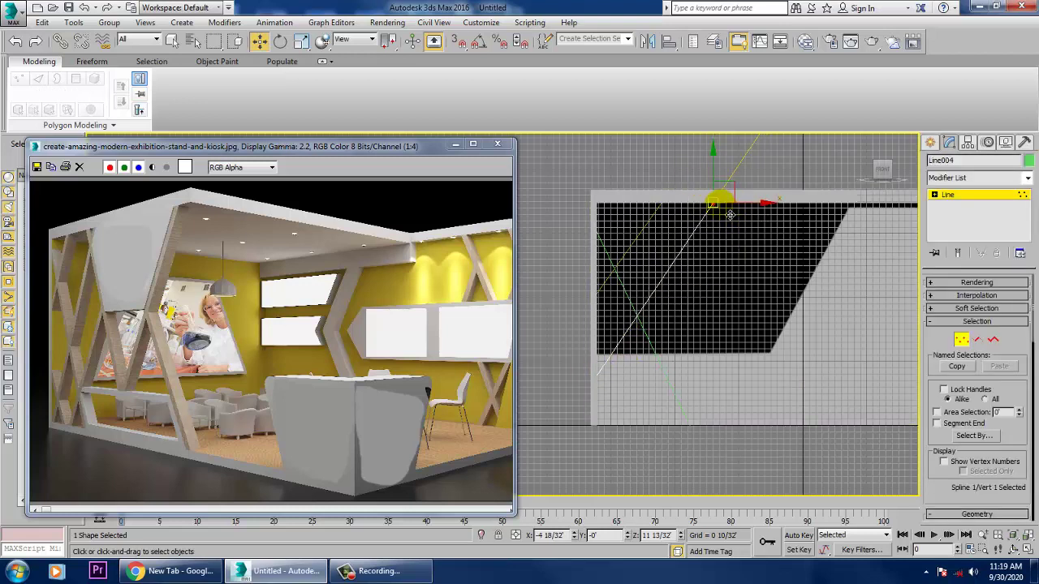
right_click(723, 216)
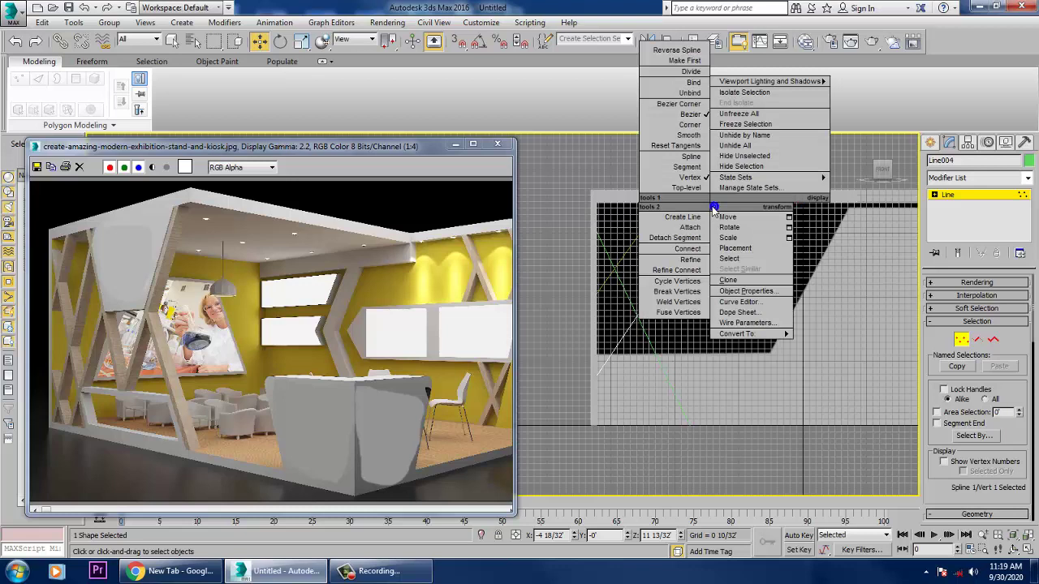
click(690, 124)
drag(760, 213, 768, 215)
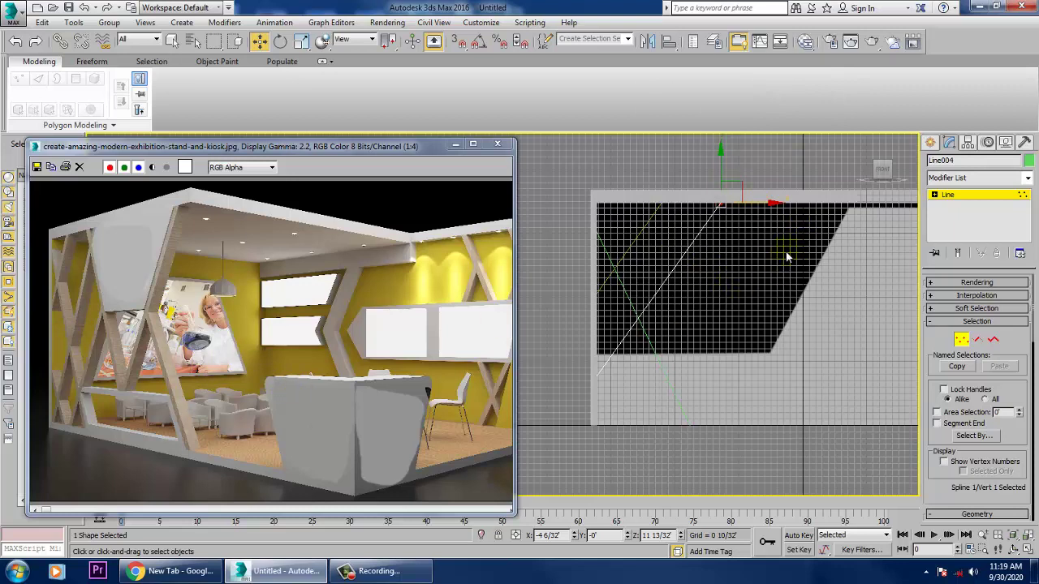
click(963, 200)
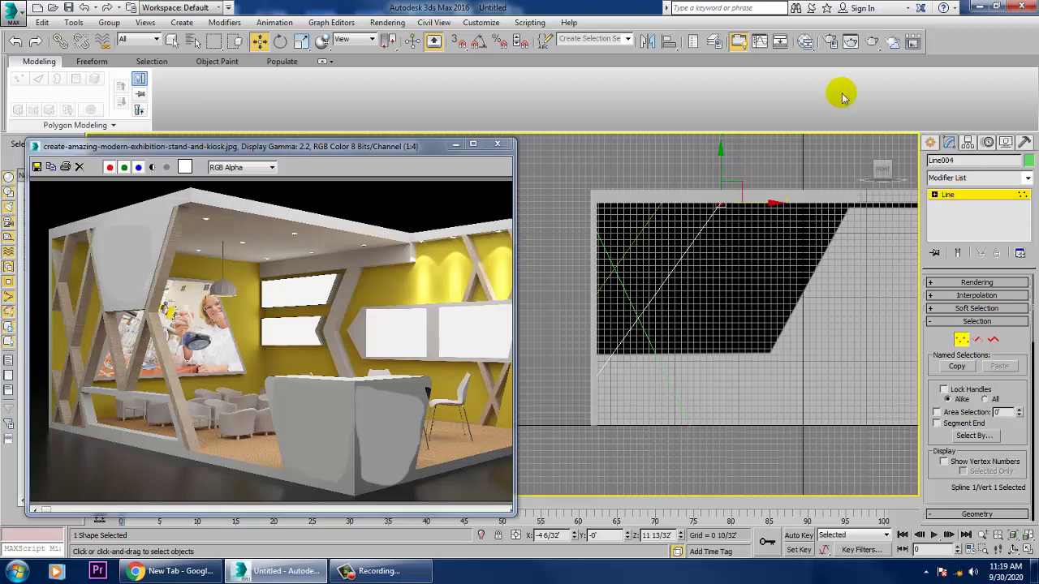
Step: Hide the viewport grid and turn on edged faces in the Front view
click(930, 143)
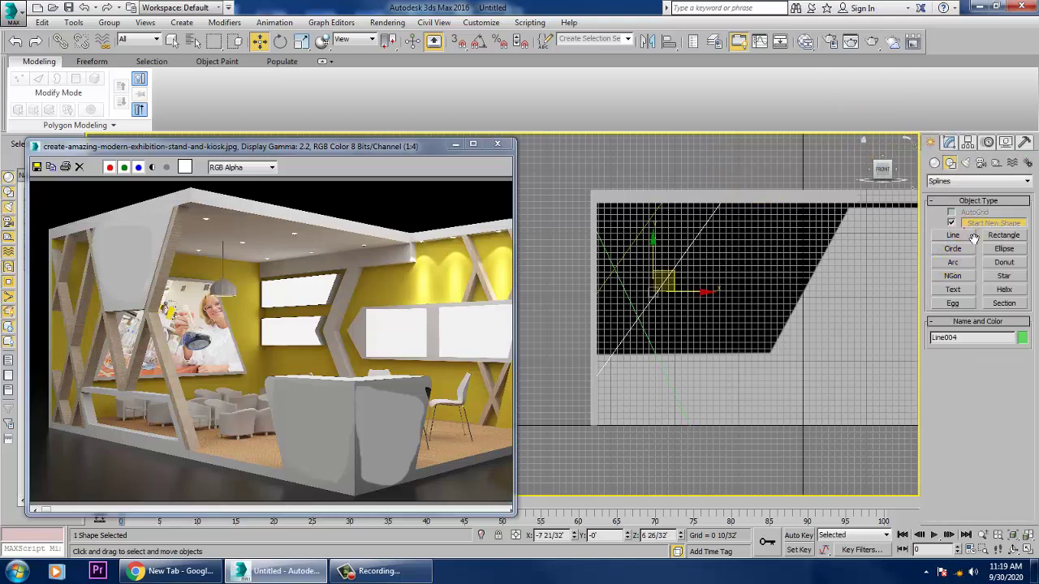
click(775, 211)
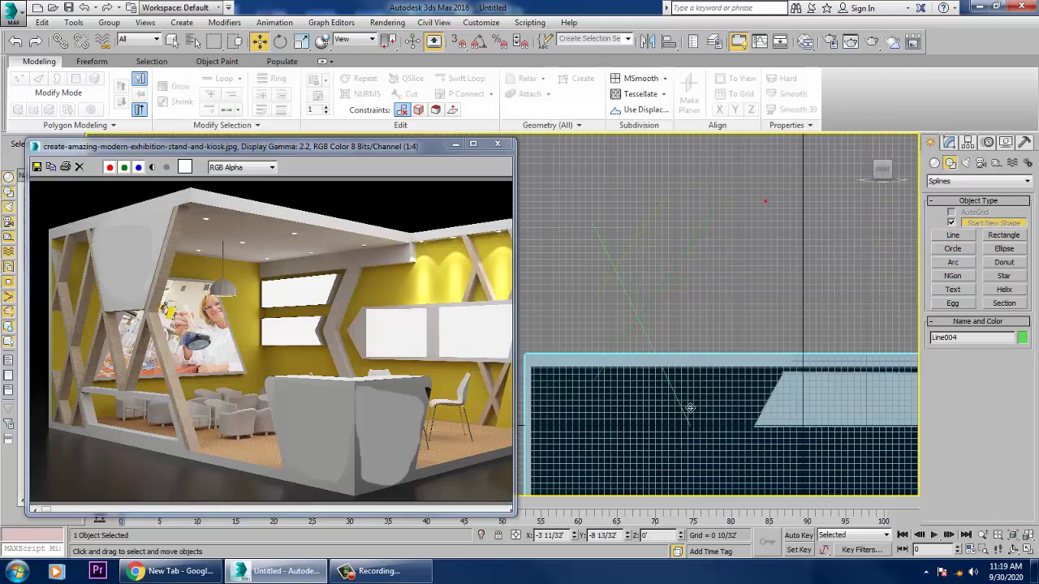
click(953, 235)
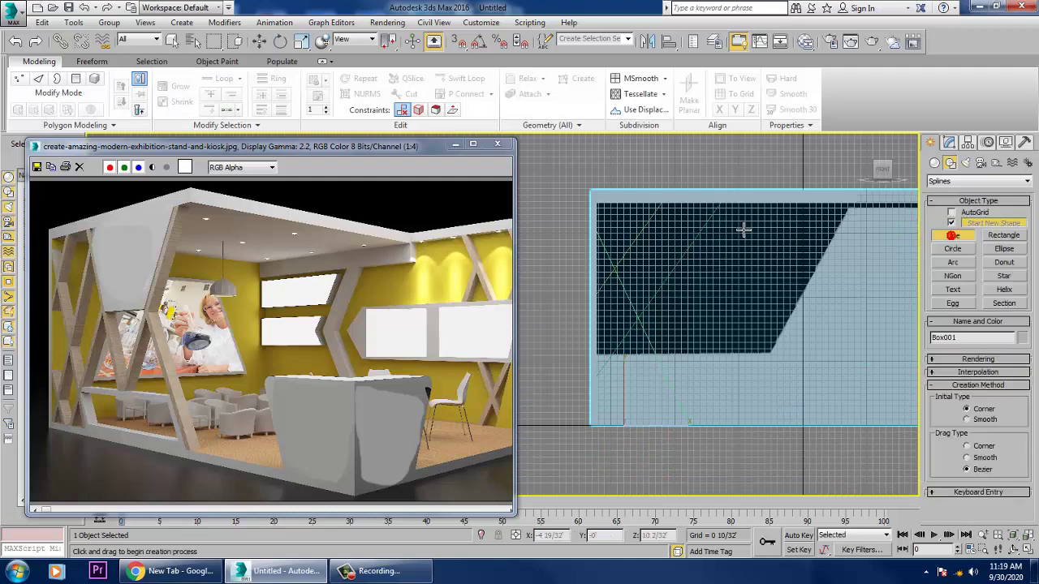
click(767, 203)
key(g)
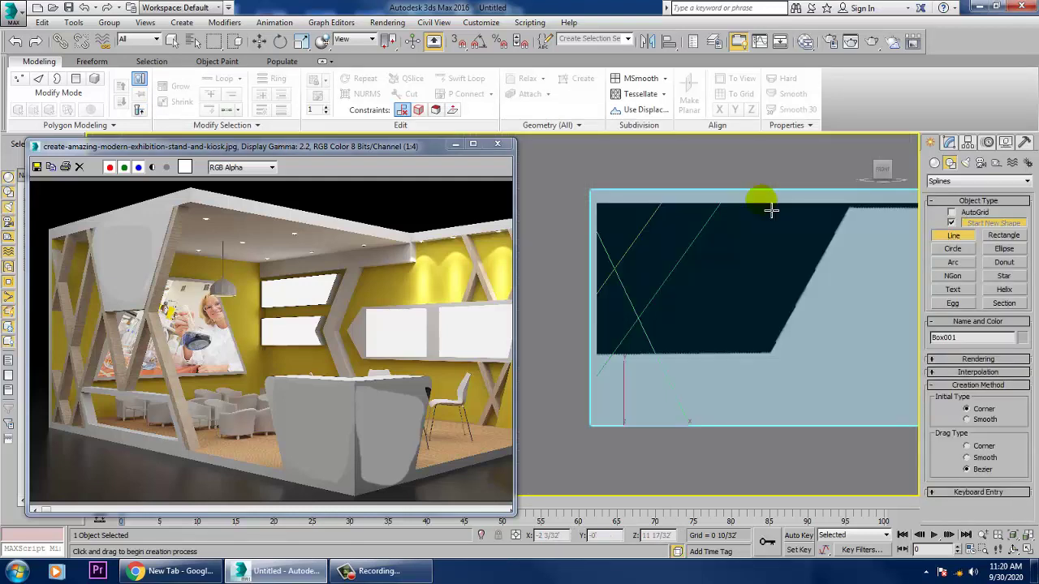
key(F4)
Step: Draw another diagonal Line spline from the top beam down to the floor, beside the previous one
click(767, 208)
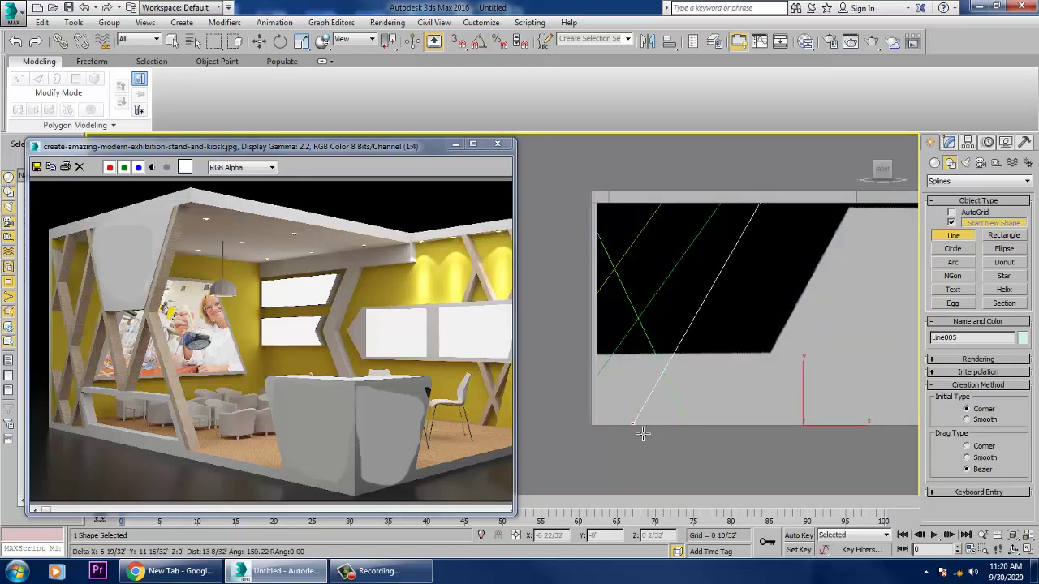
click(636, 426)
right_click(637, 425)
key(w)
Step: Convert the upper vertex of the floor-length diagonal to Corner and move it along the beam to X -1'
key(1)
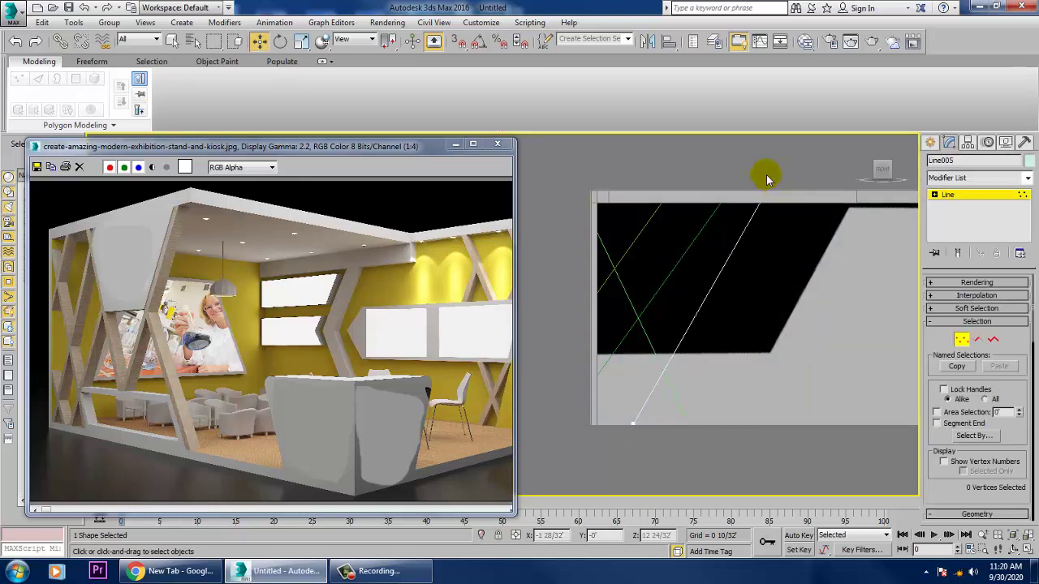
click(767, 201)
right_click(779, 205)
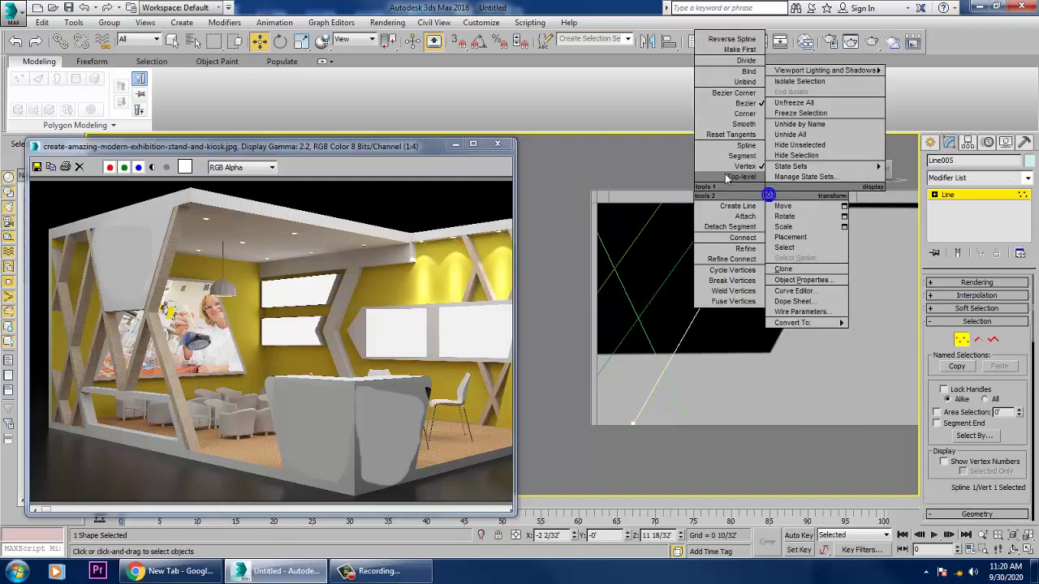
click(743, 112)
drag(796, 199, 828, 211)
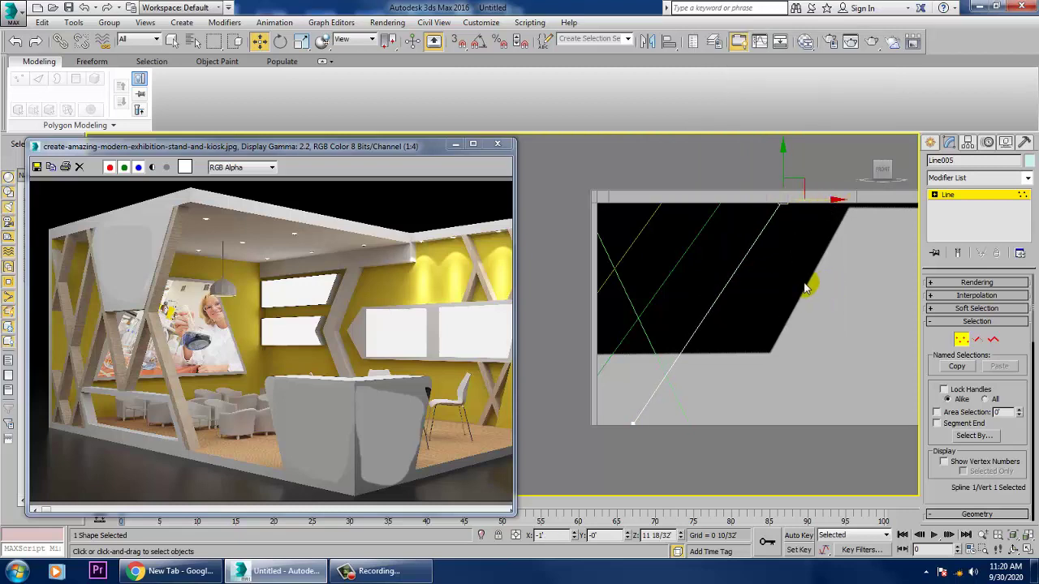
Step: Draw a V-shaped Line spline from the top beam down past the dark area's lower edge and back up to the beam at about X 2 5/32'
middle_drag(806, 288, 691, 288)
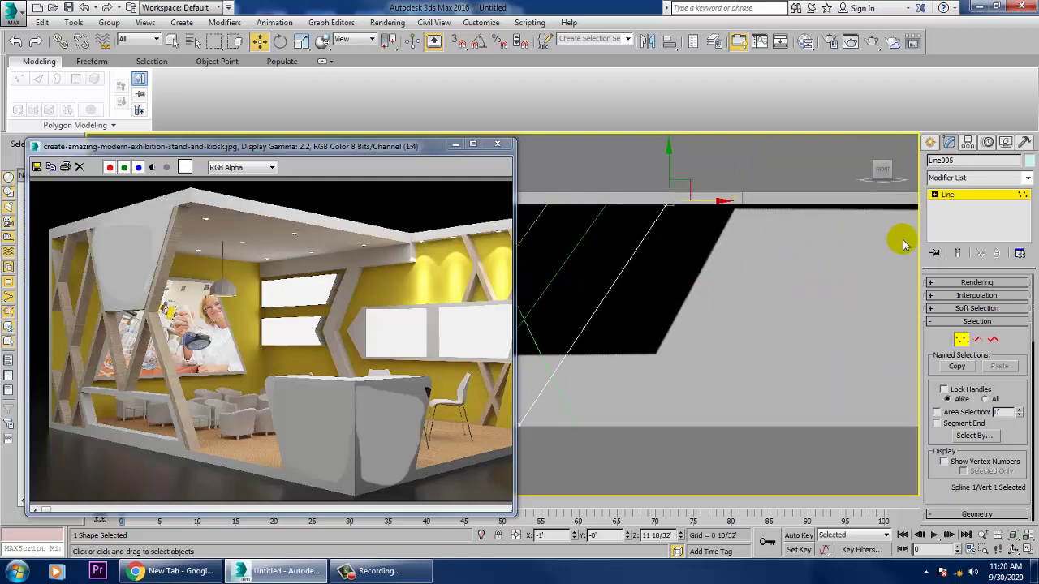
click(930, 142)
click(953, 235)
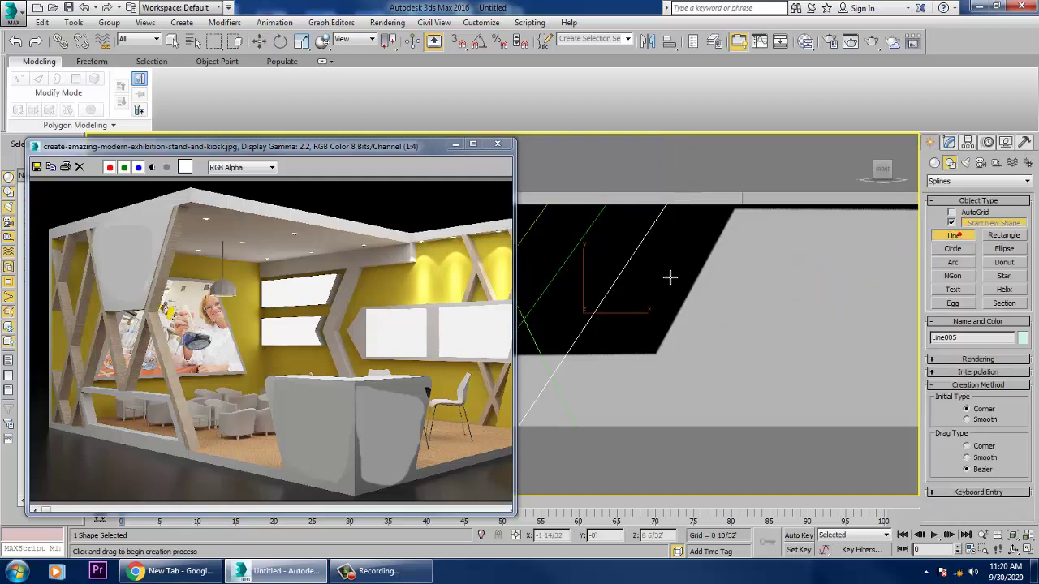
middle_drag(715, 244, 747, 248)
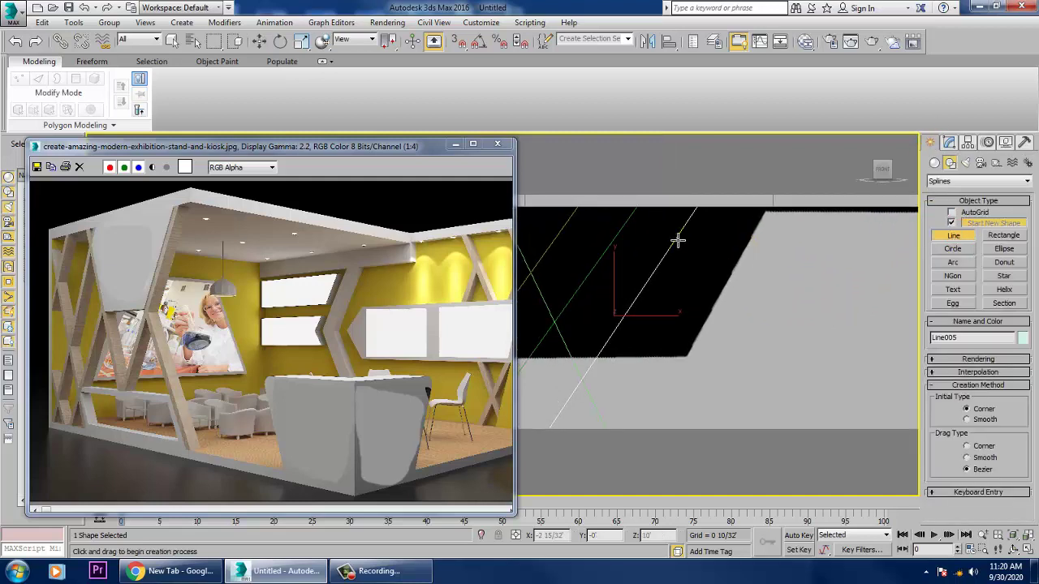
click(607, 203)
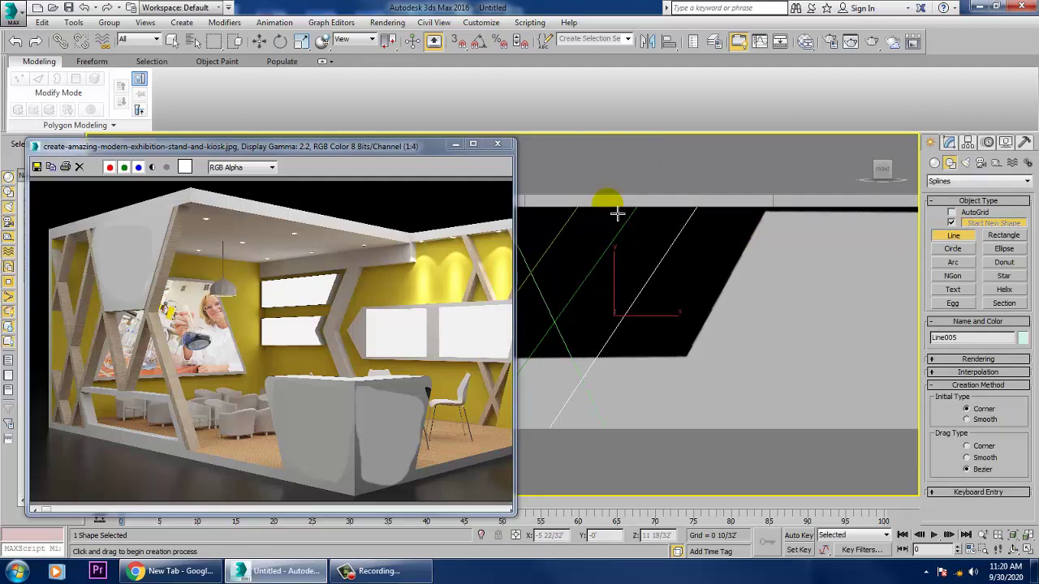
click(666, 365)
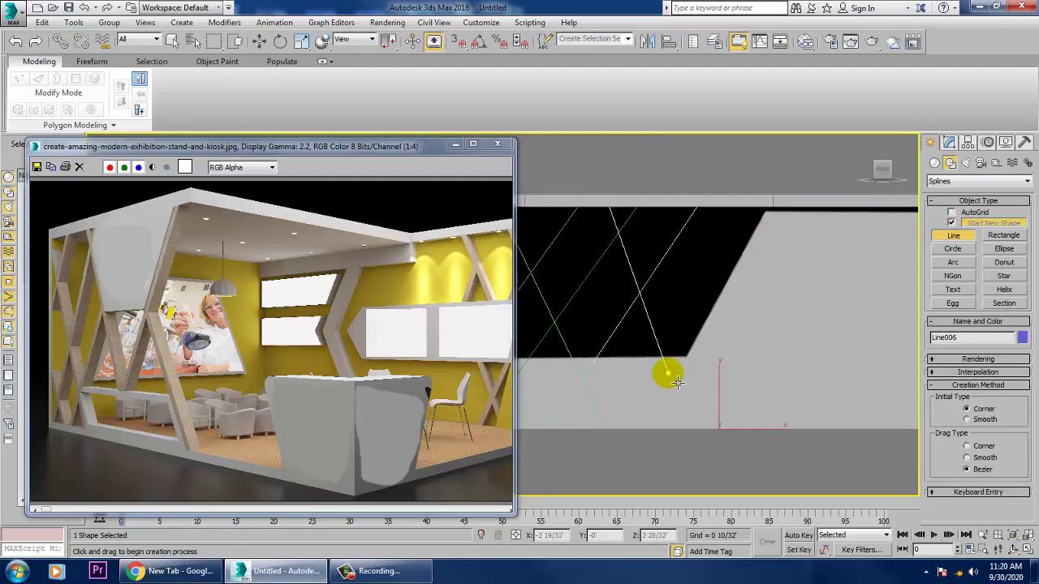
click(662, 372)
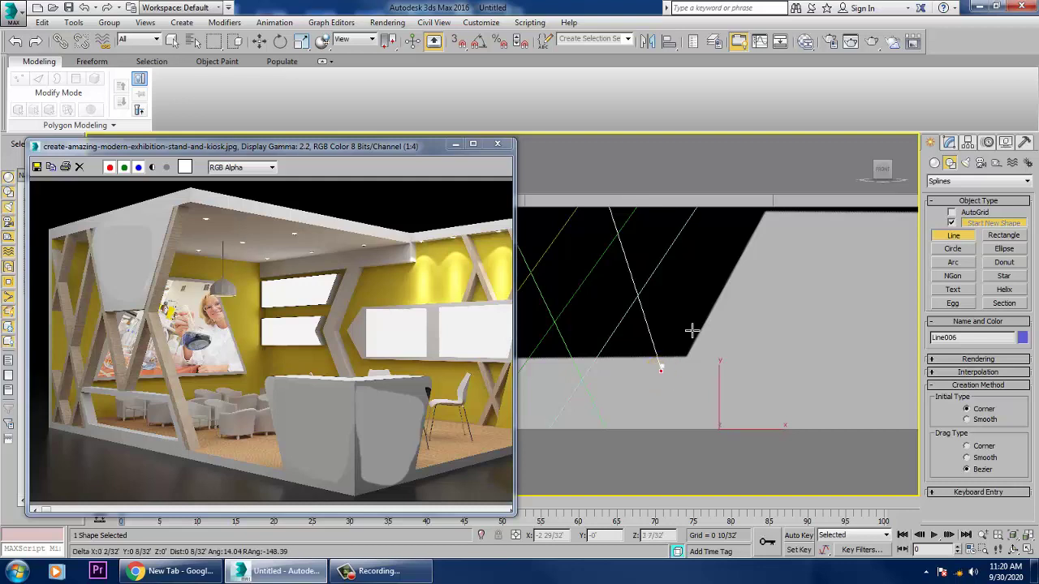
click(764, 209)
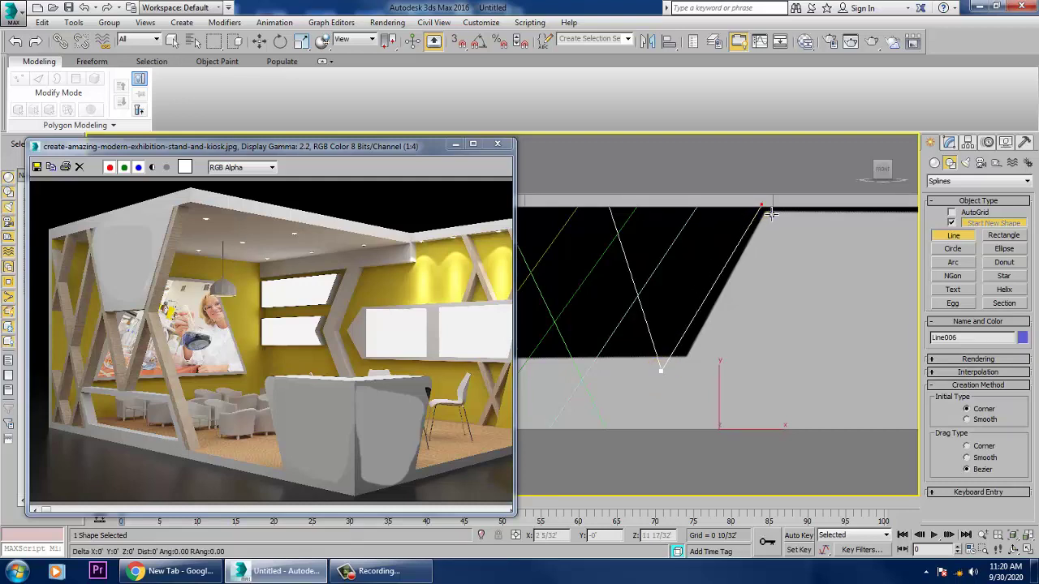
right_click(768, 213)
click(712, 312)
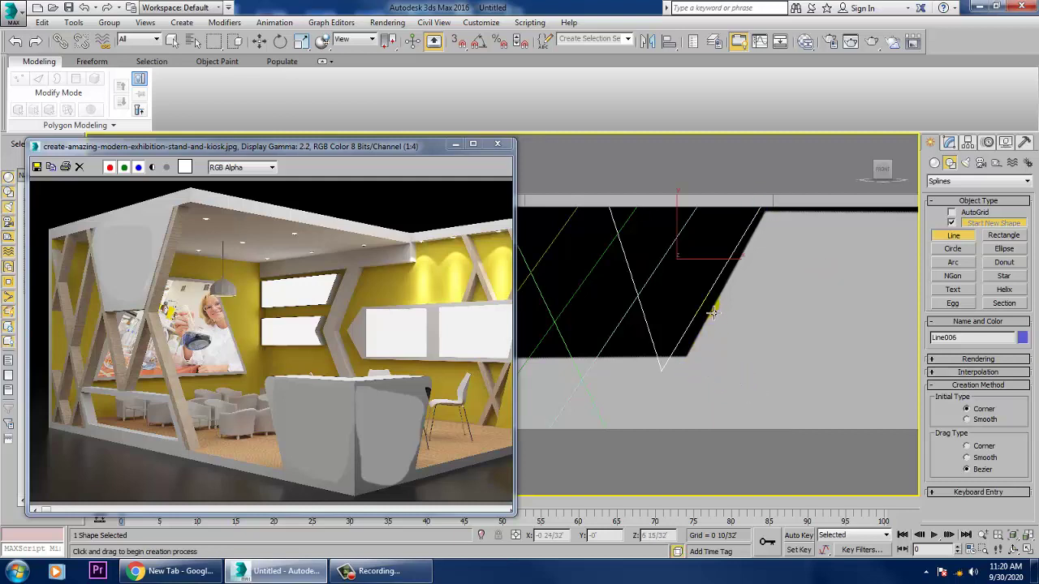
click(696, 311)
click(740, 424)
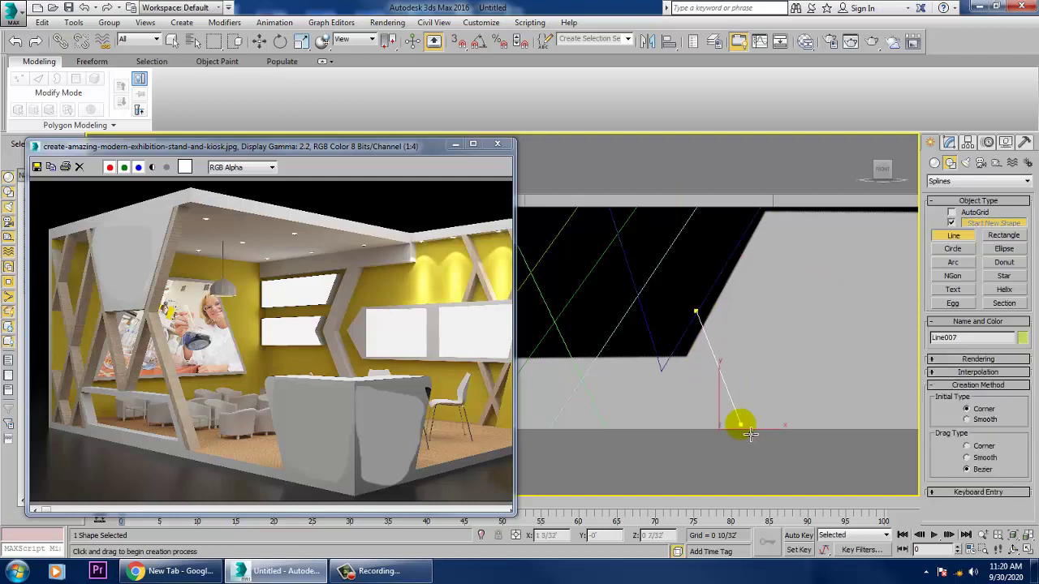
right_click(739, 430)
key(ctrl+z)
key(alt+w)
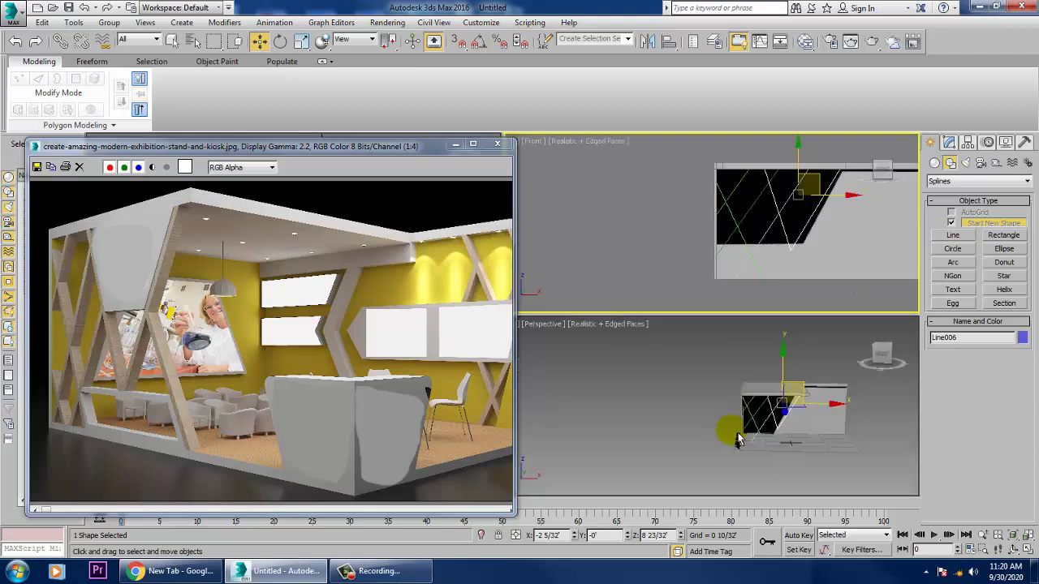
key(alt+w)
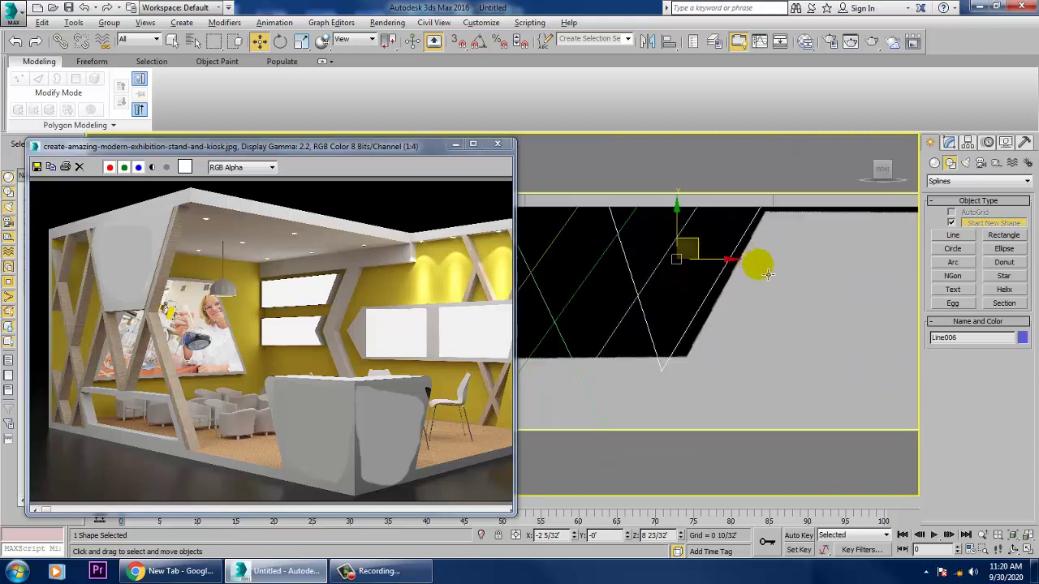
Step: Draw a short diagonal Line spline from the V's rising leg down to the floor at about X 1 12/32'
middle_drag(769, 314, 747, 288)
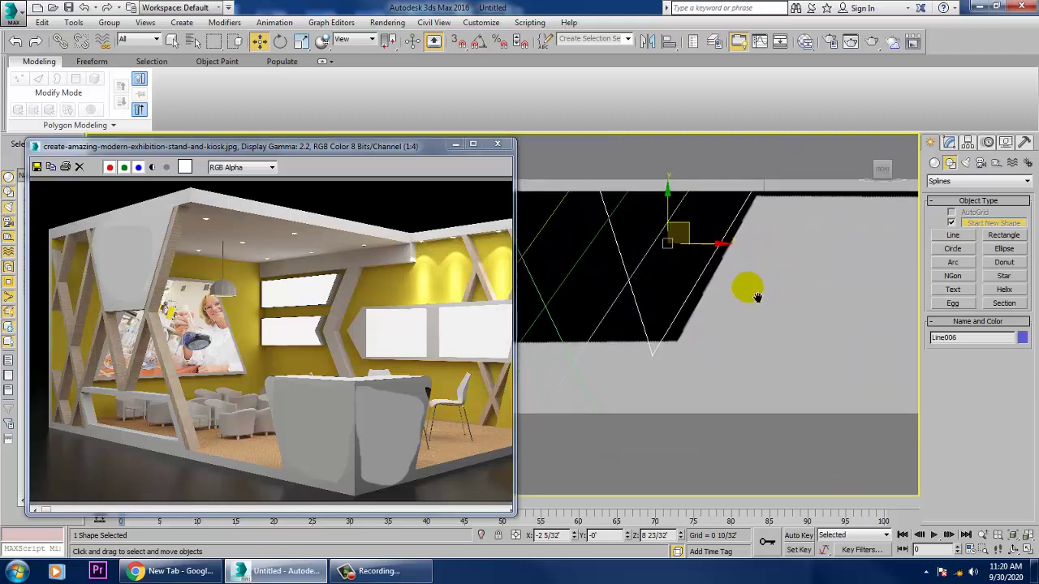
click(955, 234)
click(687, 290)
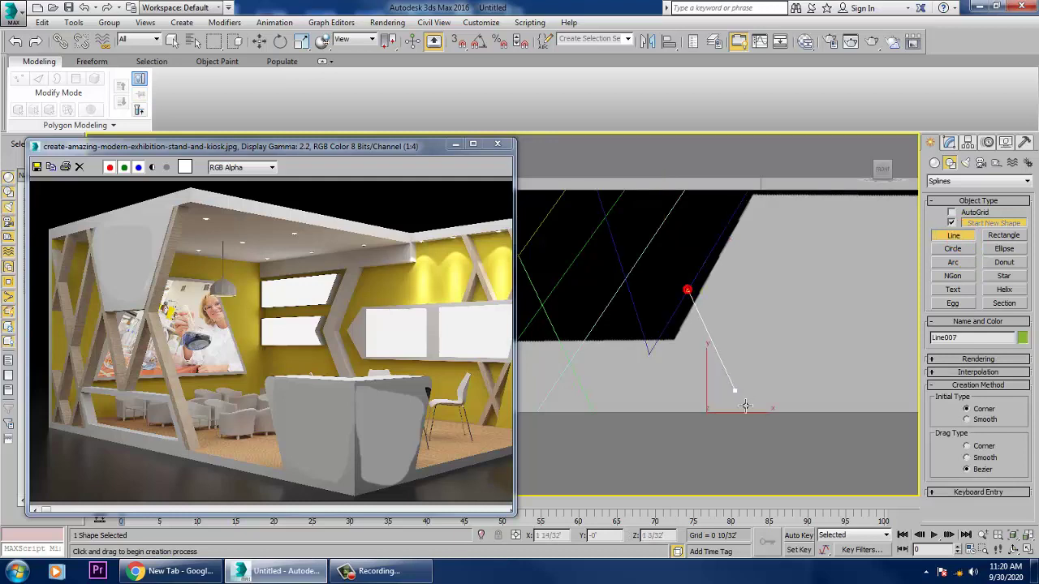
click(734, 410)
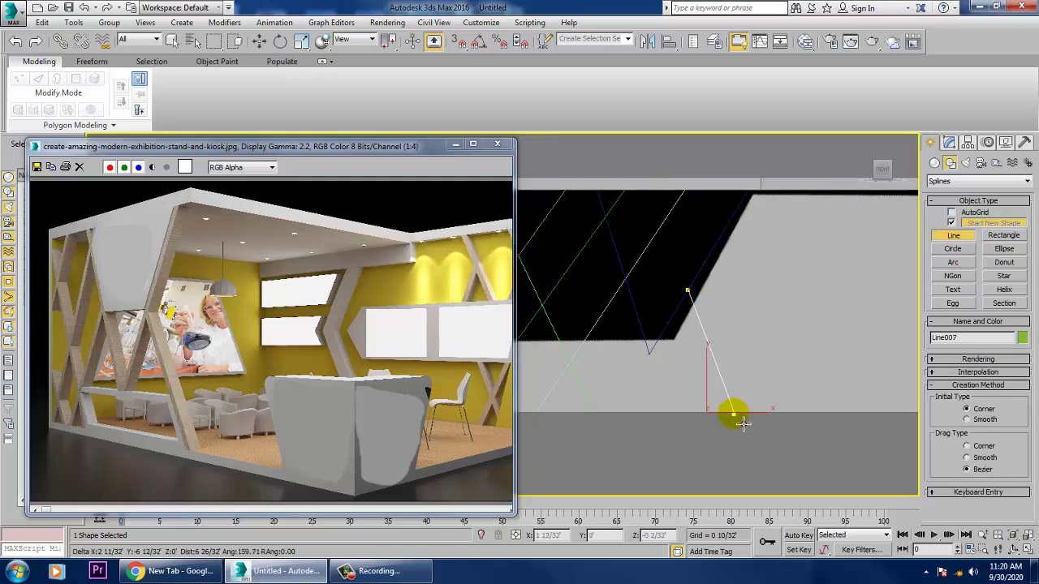
right_click(734, 417)
right_click(735, 418)
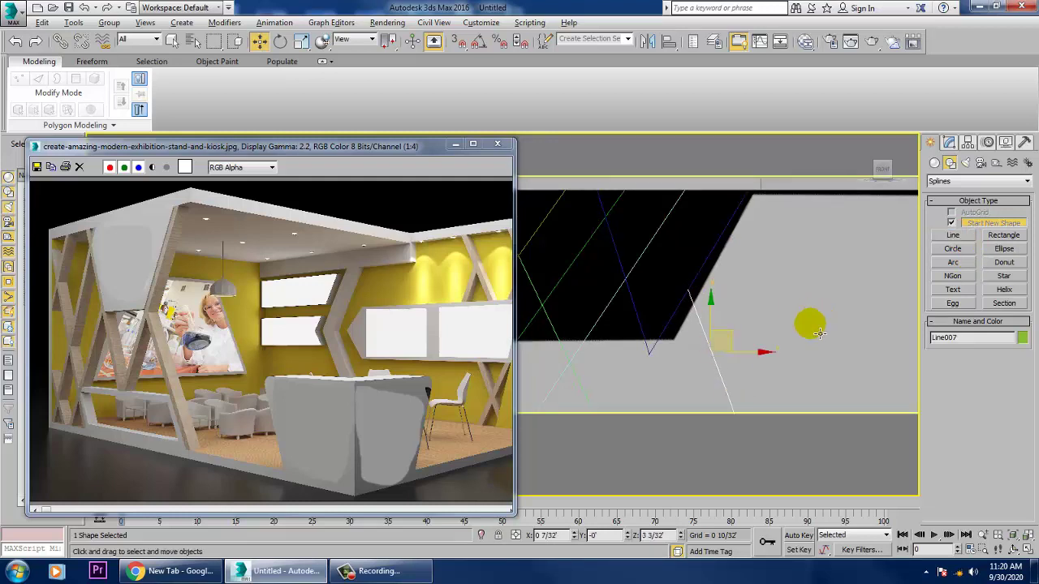
Step: Select all seven lattice splines in the Perspective view and move them along Y to the stall's open front, at about Y -6 25/32'
key(alt+w)
right_click(855, 387)
key(alt+w)
alt+middle_drag(824, 358, 568, 240)
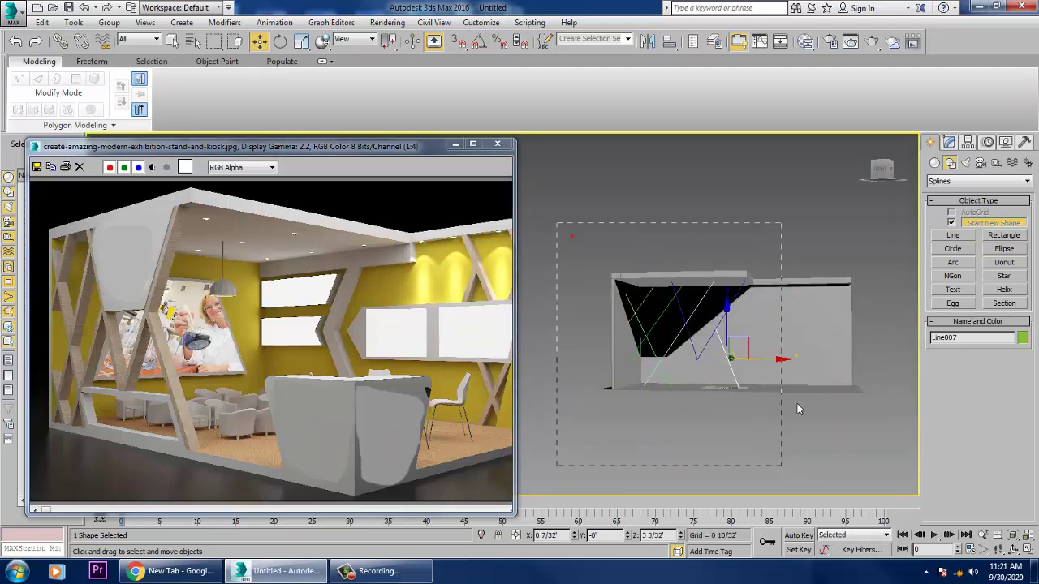
drag(797, 408, 843, 444)
alt+middle_drag(842, 443, 687, 304)
drag(718, 319, 661, 324)
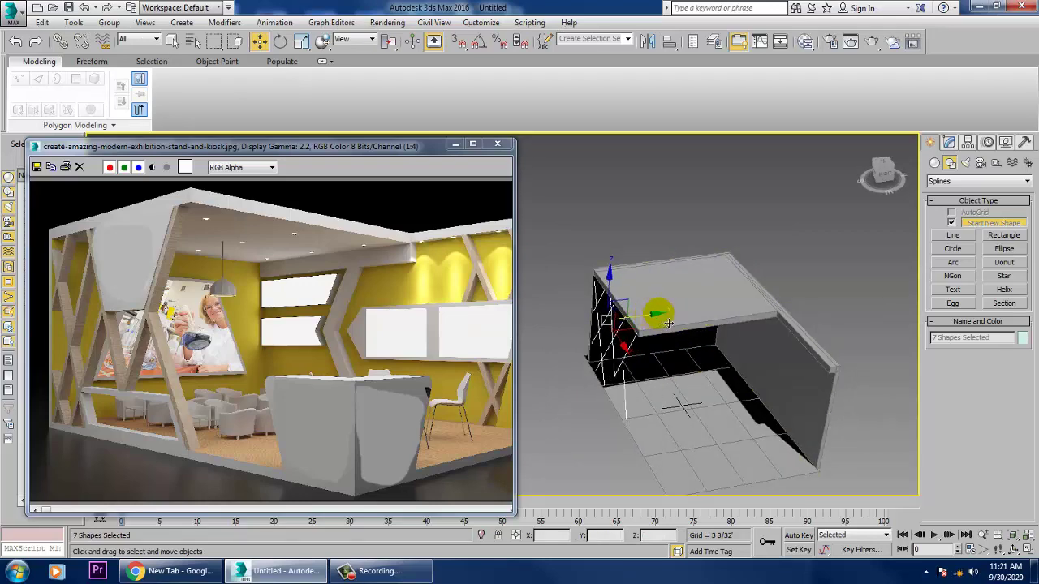
alt+middle_drag(668, 322, 788, 307)
scroll(680, 313, up, 5)
middle_drag(680, 313, 763, 323)
scroll(762, 324, down, 5)
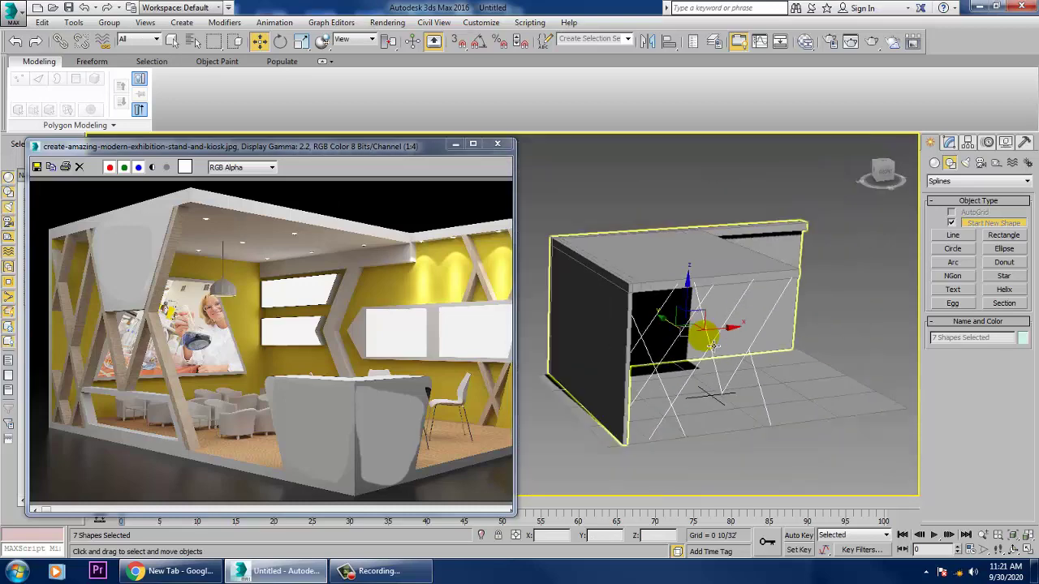
alt+middle_drag(703, 336, 661, 330)
scroll(651, 320, up, 4)
click(532, 204)
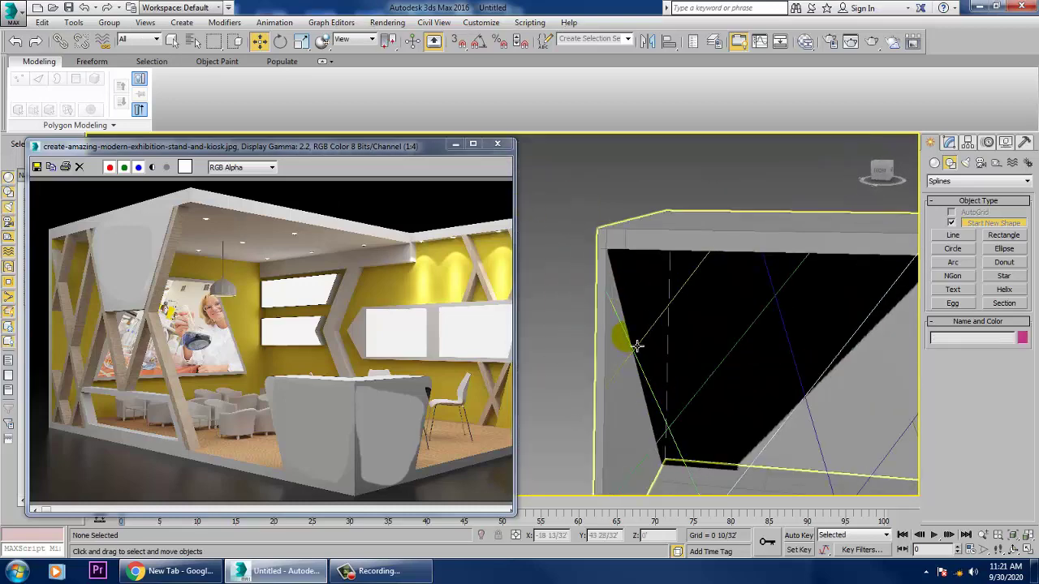
Step: Enable viewport rendering with a Rectangular section for the diagonal spline that runs from the side wall down to the floor
click(622, 339)
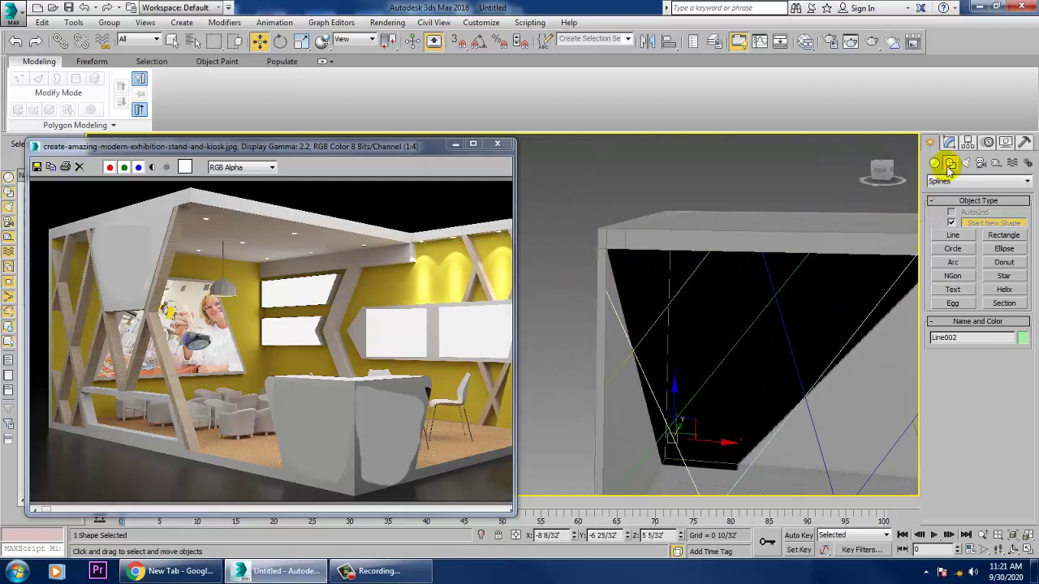
click(950, 142)
click(977, 283)
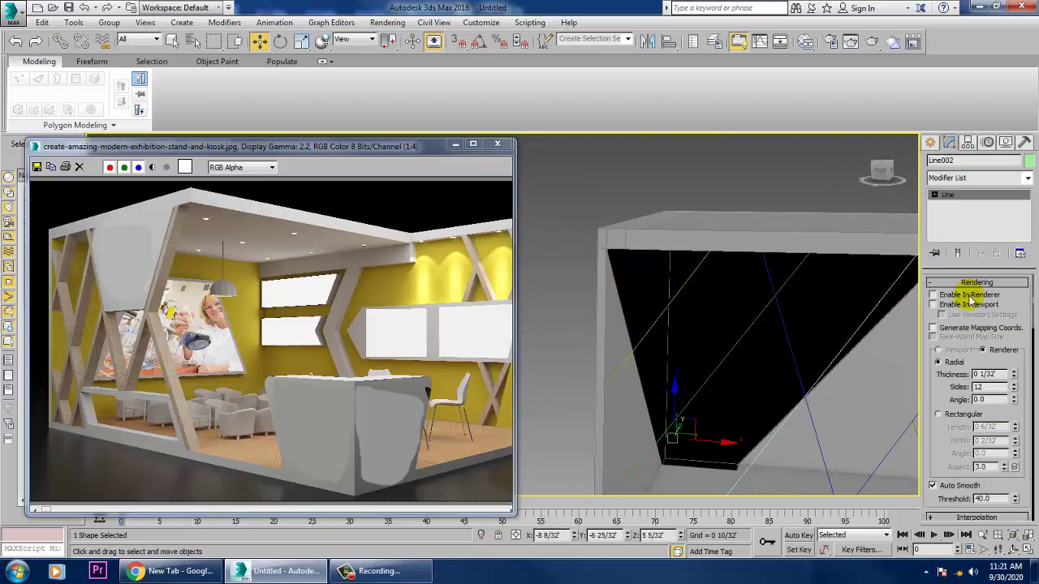
click(970, 305)
click(939, 414)
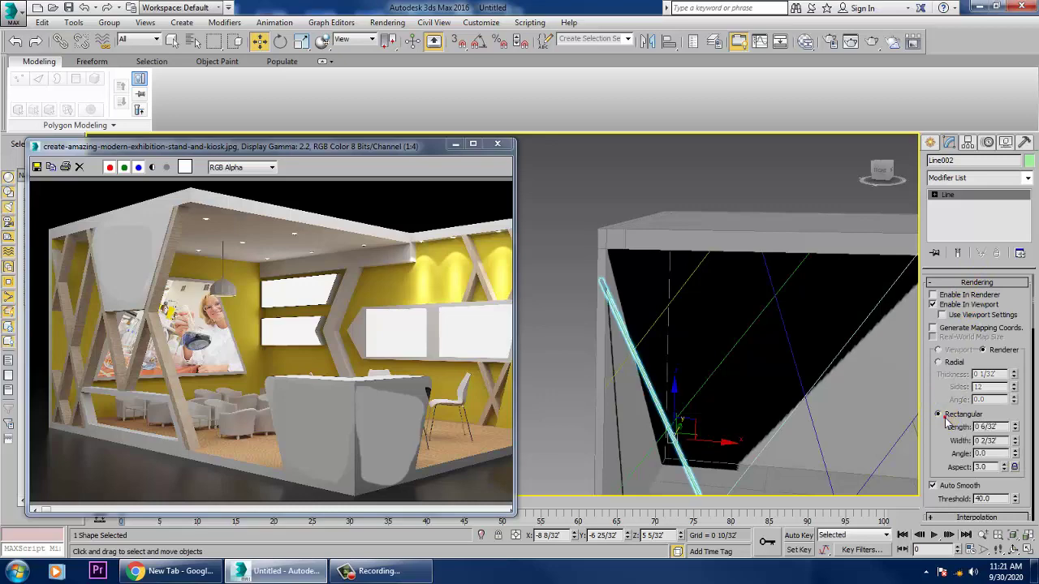
Step: Set that diagonal bar's rectangular section to a length of 0 14/32' and a width of 0 8/32'
alt+middle_drag(901, 406, 760, 247)
scroll(747, 325, up, 3)
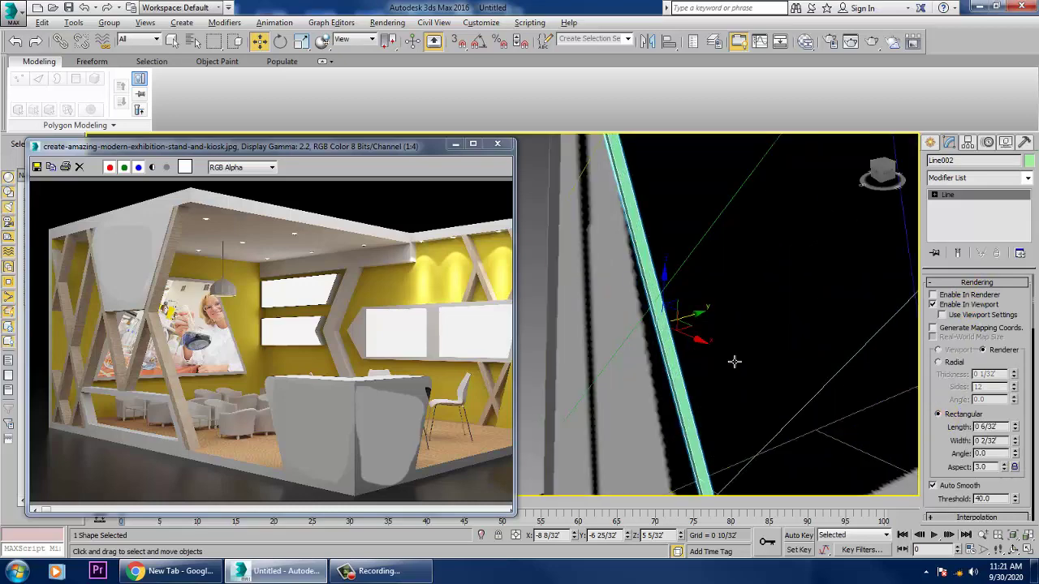
alt+middle_drag(734, 362, 800, 378)
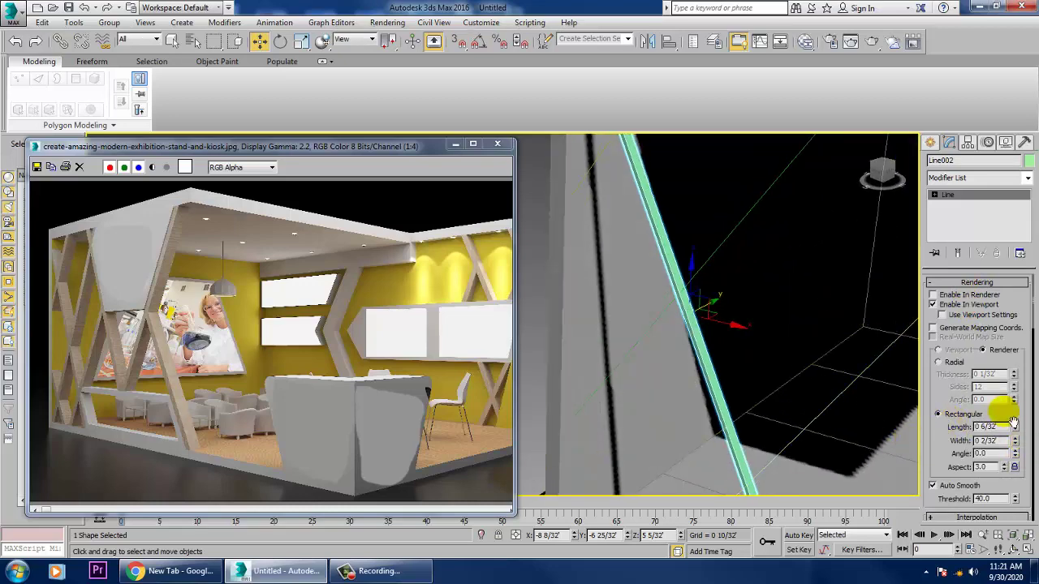
drag(1014, 427, 1021, 351)
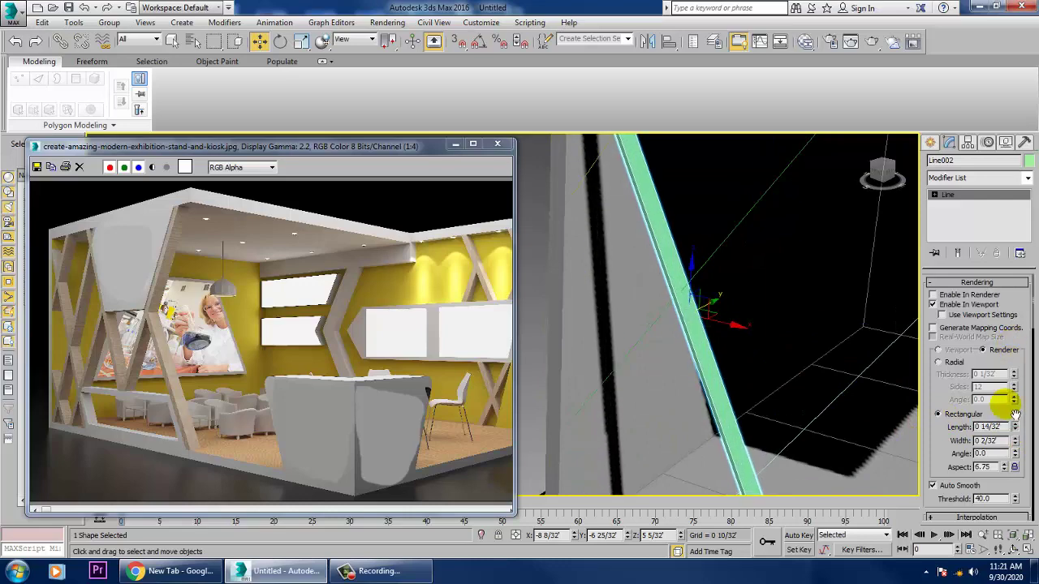
drag(1015, 440, 1026, 333)
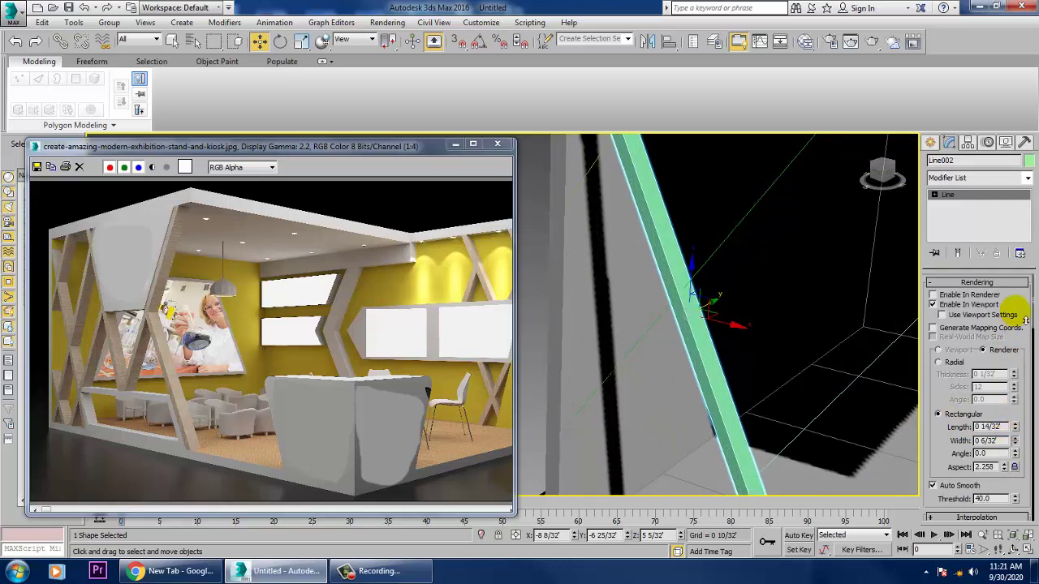
alt+middle_drag(860, 371, 768, 349)
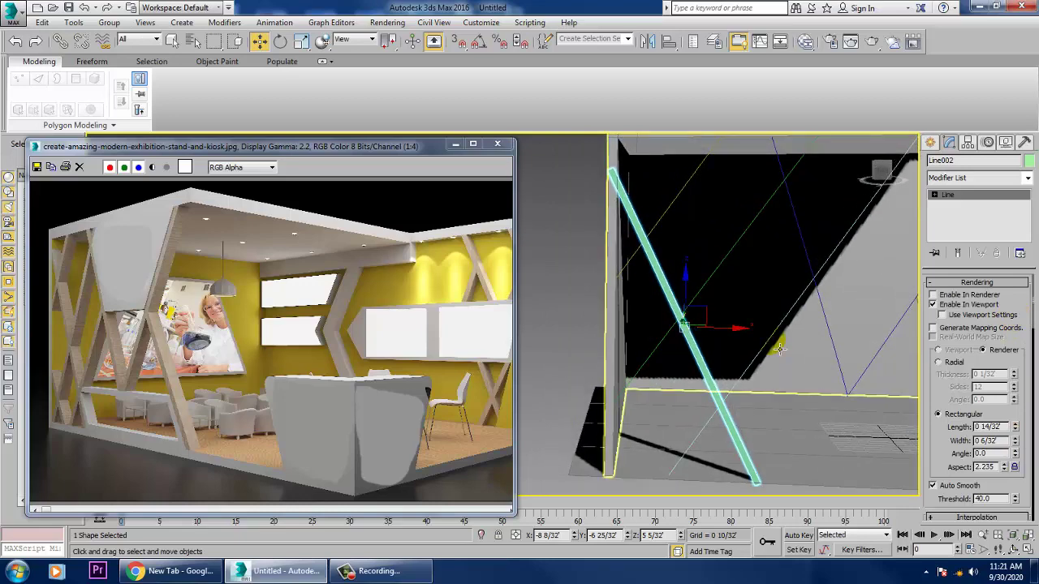
drag(1025, 444, 837, 392)
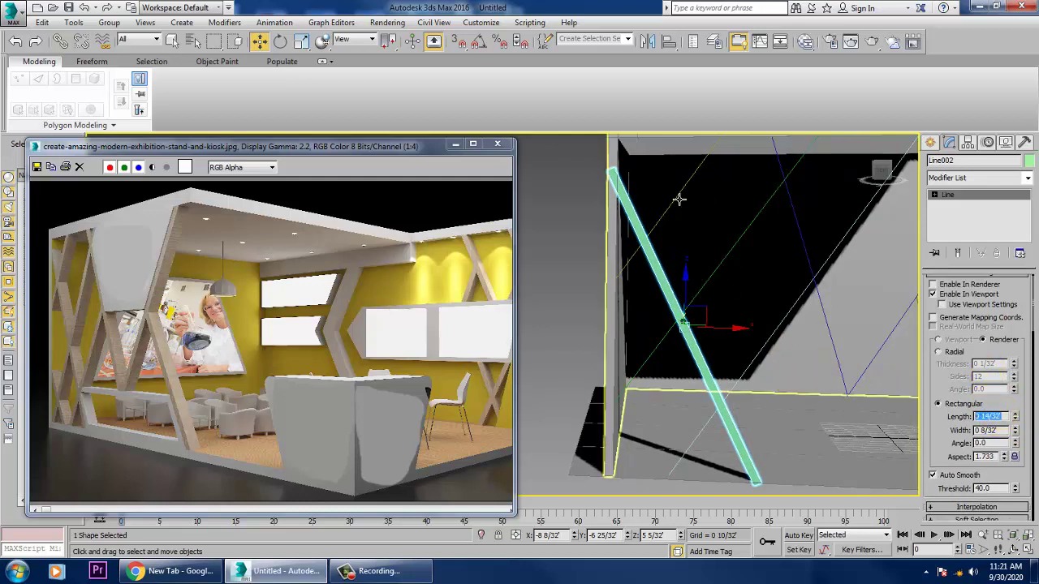
Step: Enable viewport rendering for the short upper diagonal that crosses the bar, with a Rectangular section 0 14/32' long
click(678, 200)
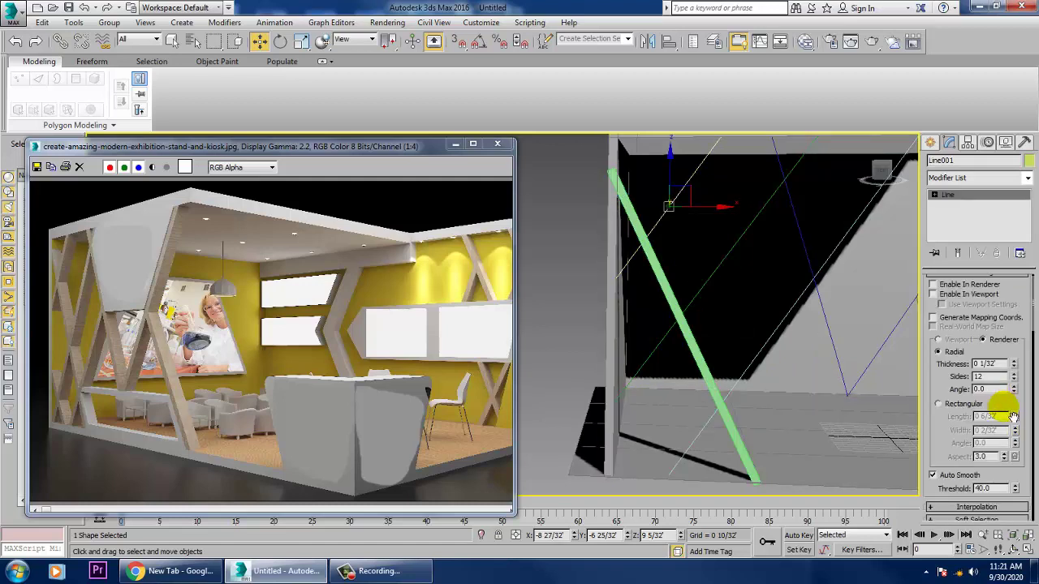
click(1000, 364)
click(935, 293)
click(946, 404)
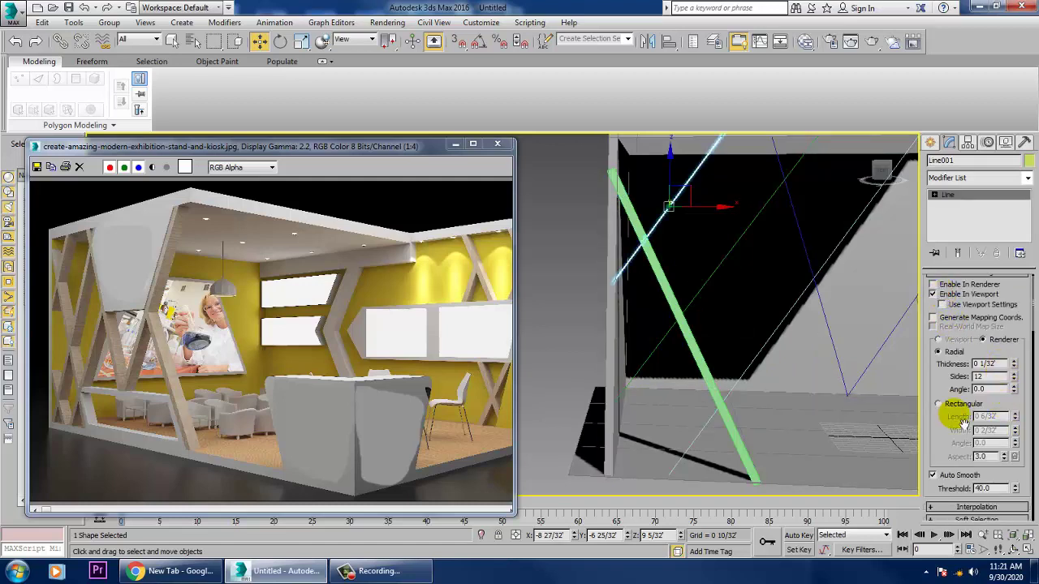
click(1000, 417)
click(862, 398)
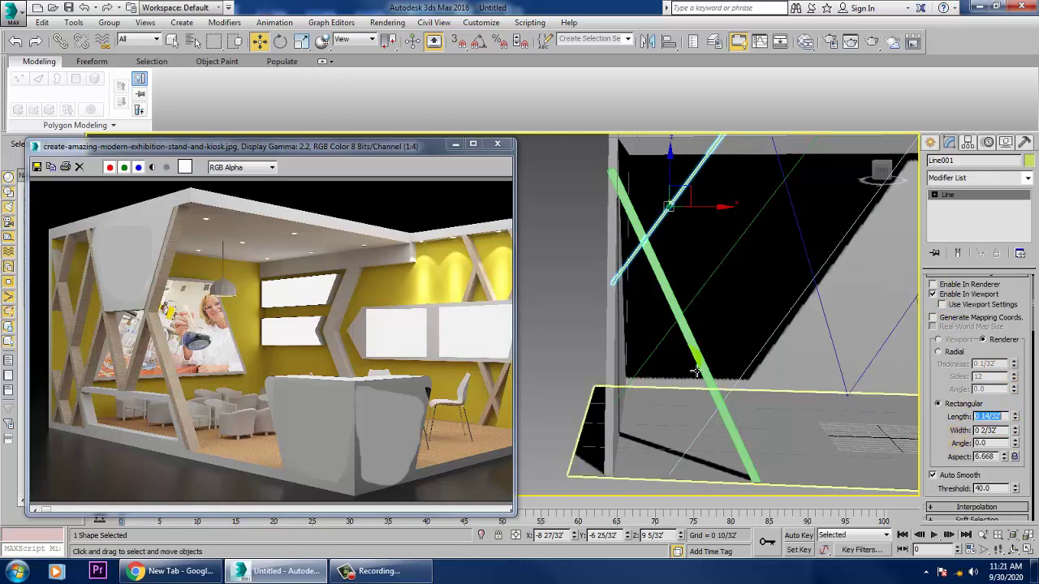
Step: Copy the section width of 0 8/32' from the first diagonal bar and apply it to the short upper diagonal
click(680, 309)
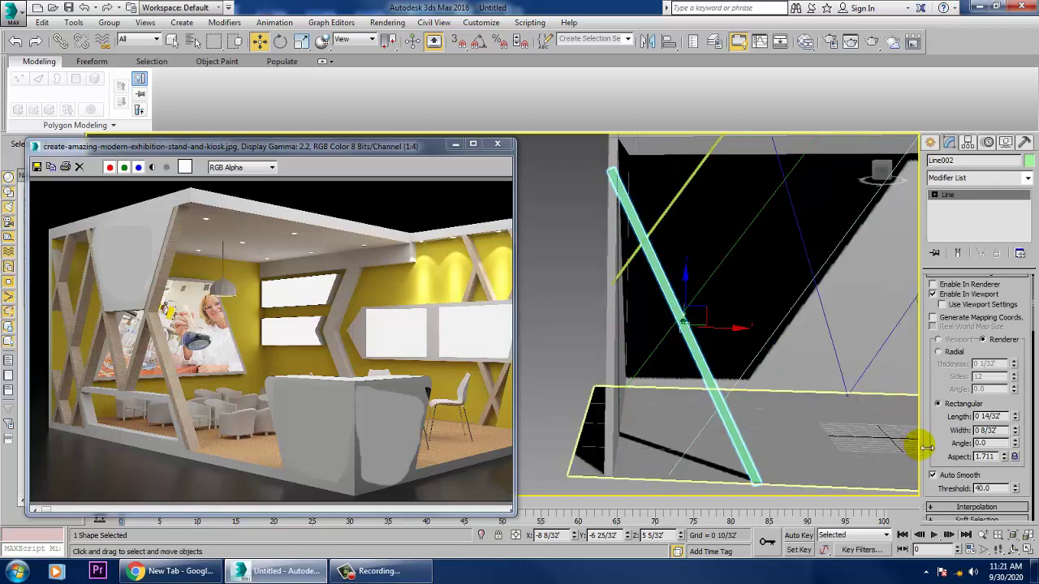
click(990, 430)
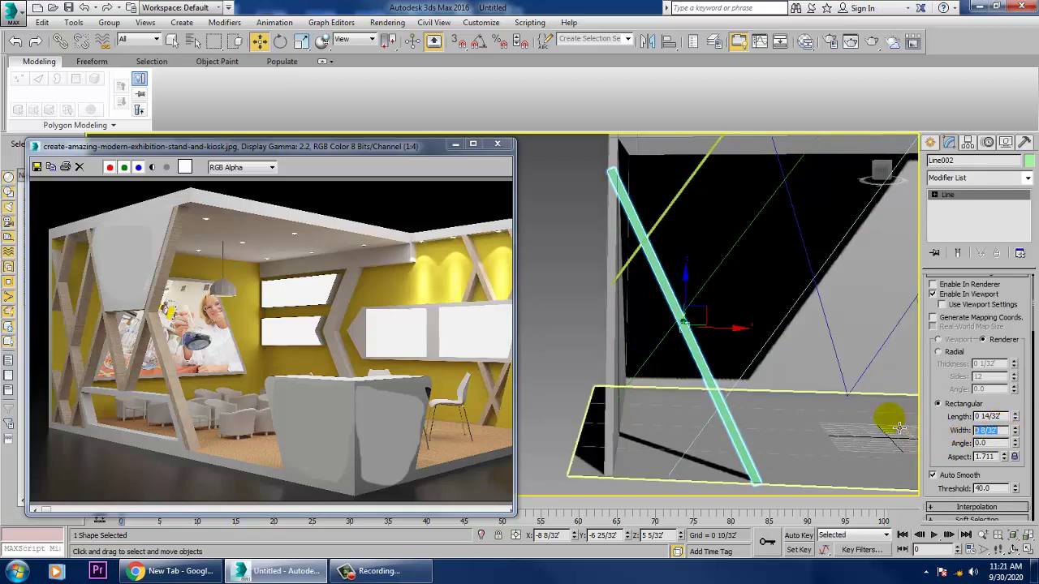
click(681, 214)
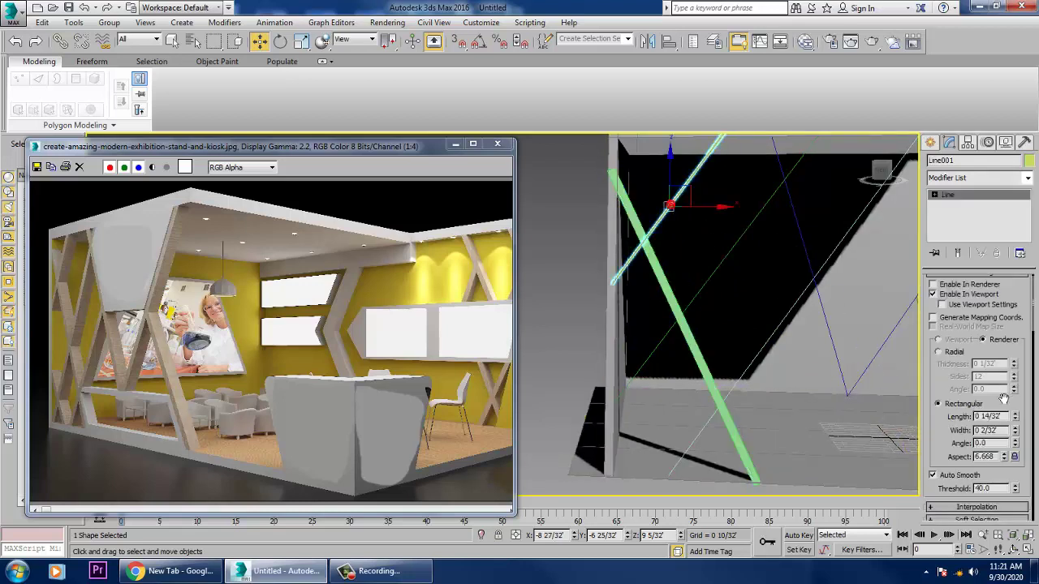
drag(1005, 434, 900, 423)
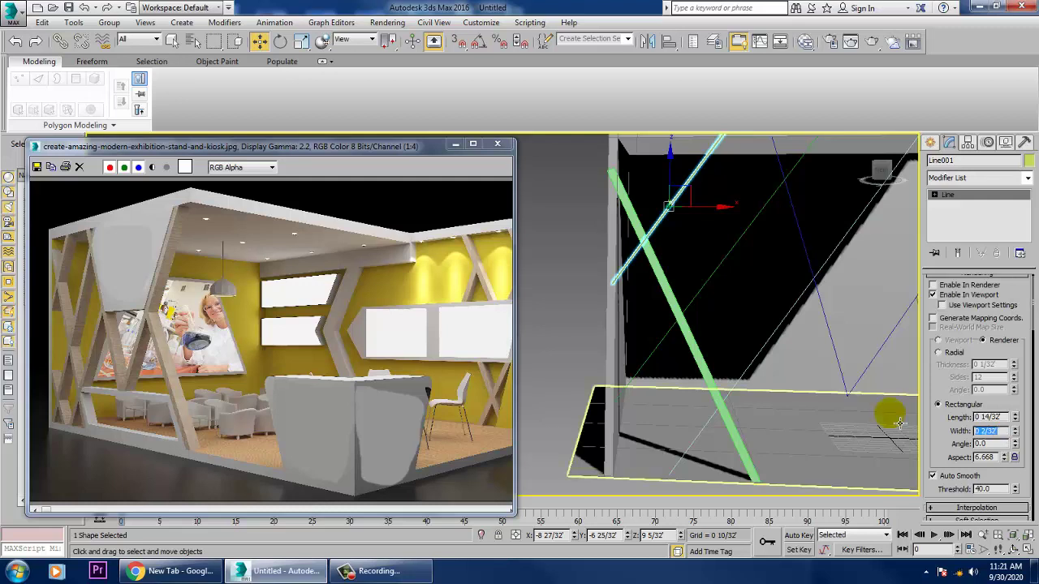
key(Return)
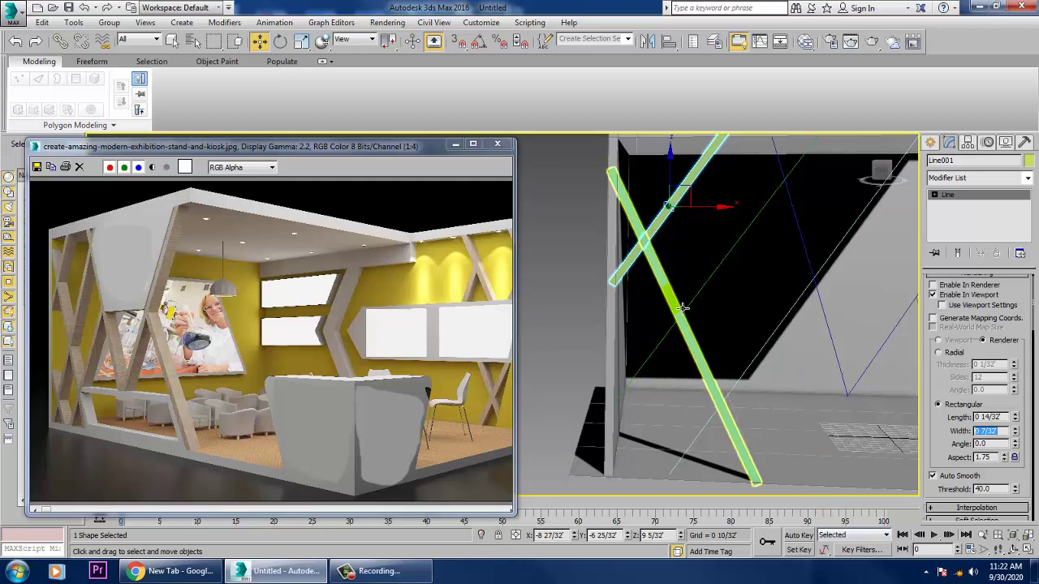
Step: Enable viewport rendering for the longer parallel diagonal ending at the side wall, with a Rectangular section 0 8/32' wide
click(699, 290)
click(943, 379)
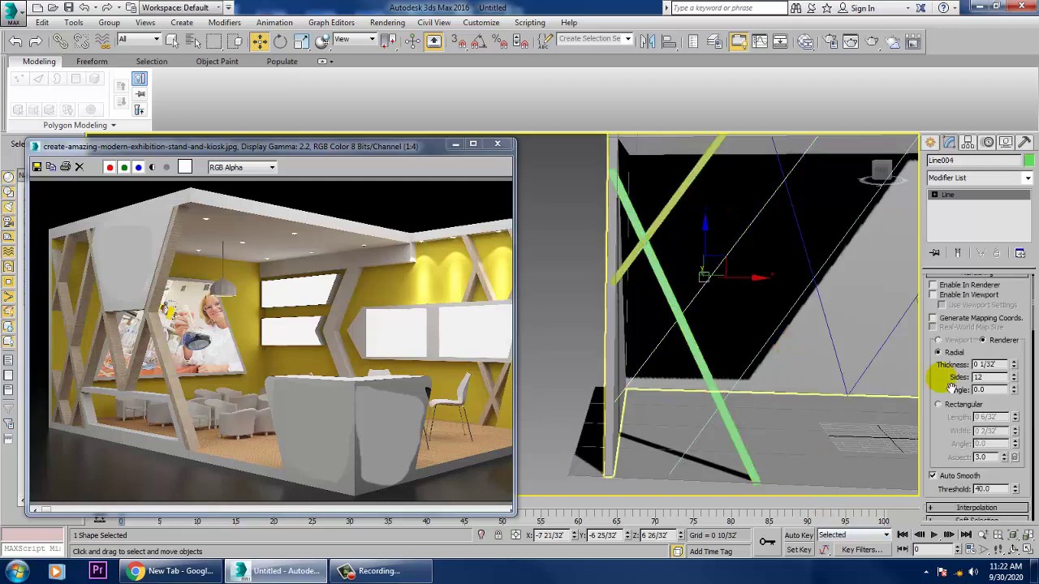
click(942, 405)
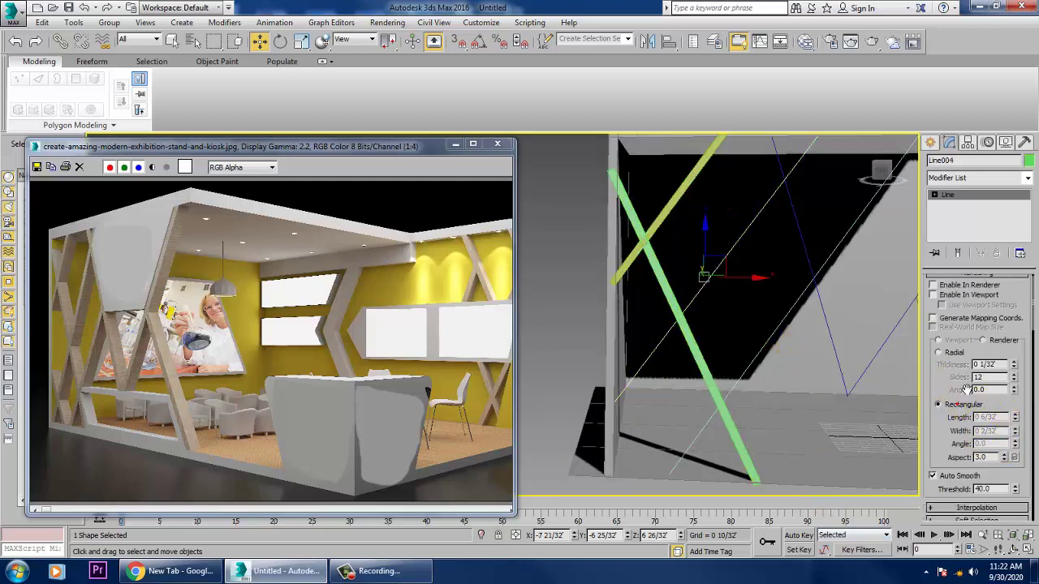
click(954, 296)
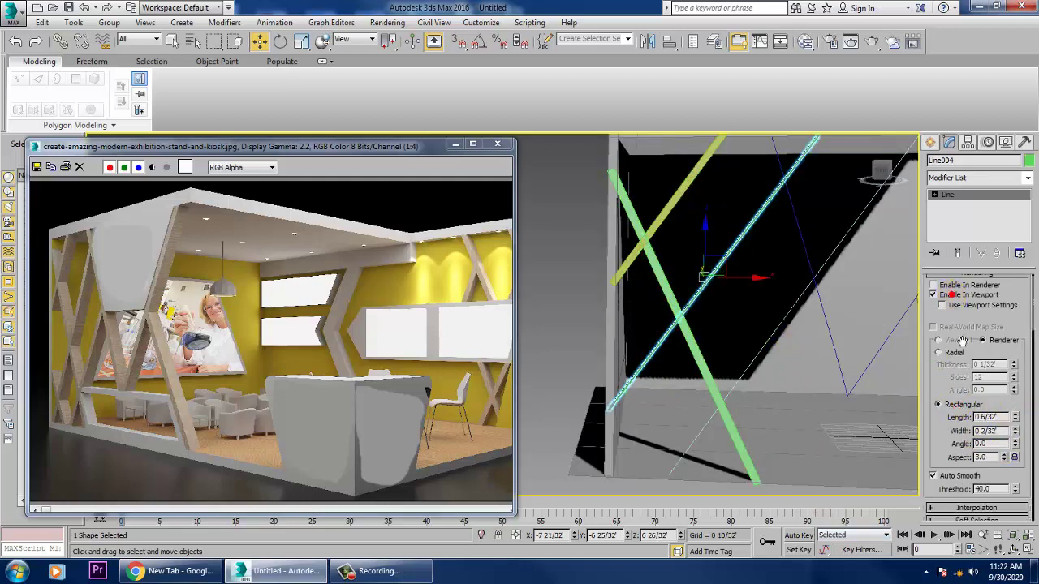
click(999, 431)
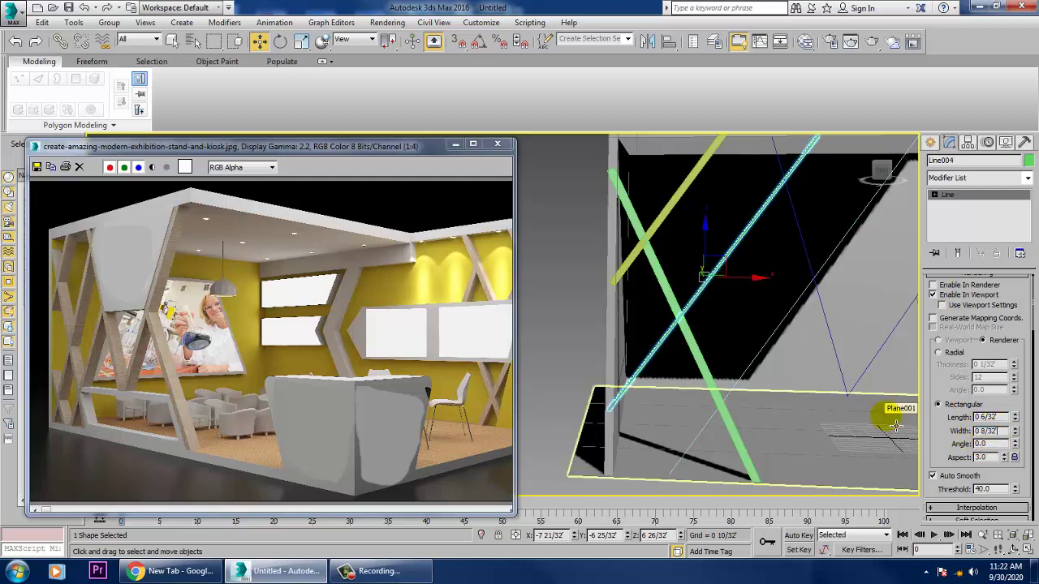
Step: Copy the section length of 0 14/32' from the first diagonal bar and apply it to the longer parallel diagonal
click(717, 368)
click(992, 417)
key(ctrl+c)
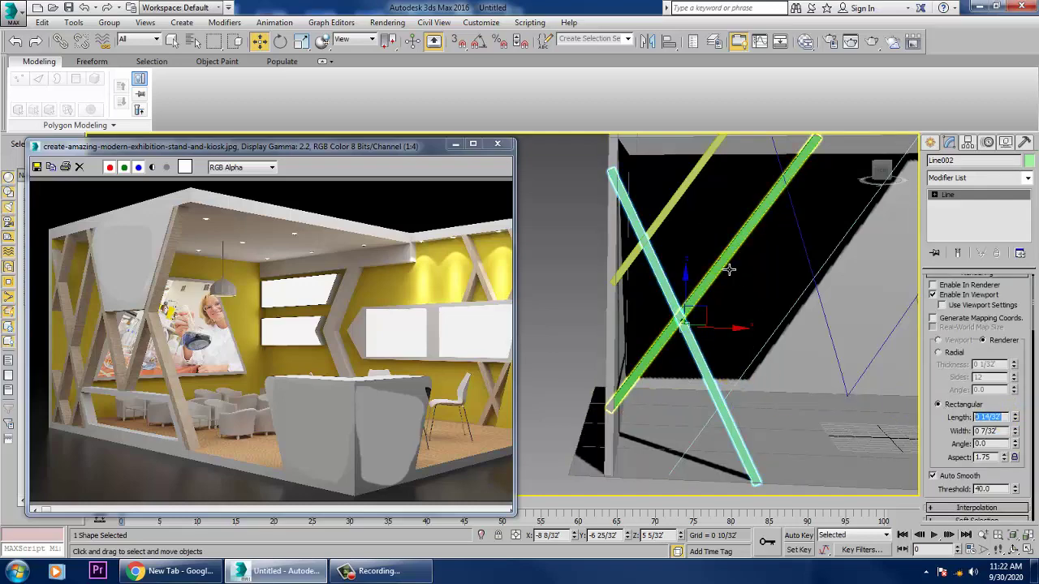
click(729, 270)
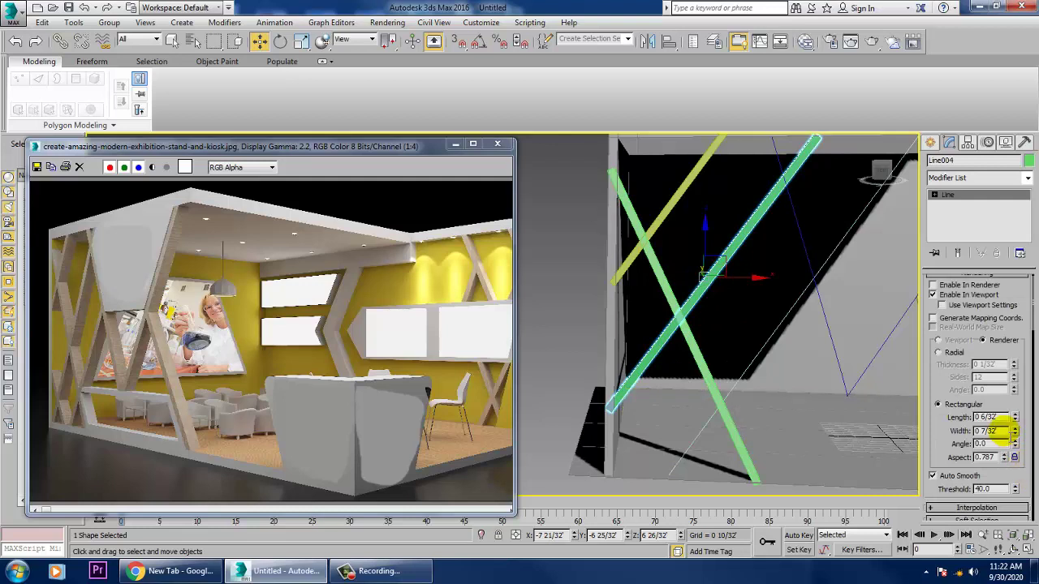
drag(1004, 431, 934, 427)
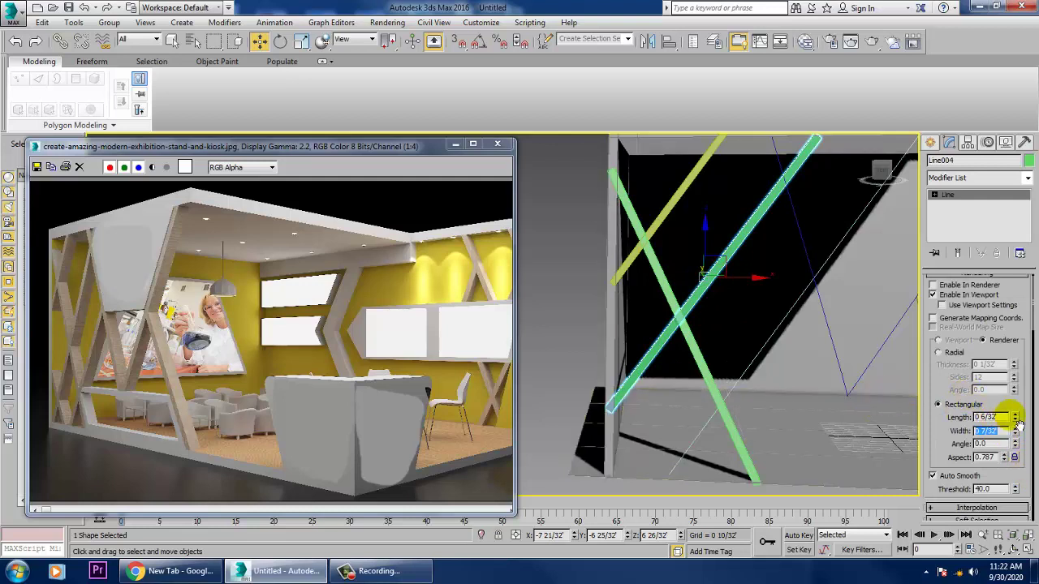
drag(1006, 418, 923, 416)
key(ctrl+v)
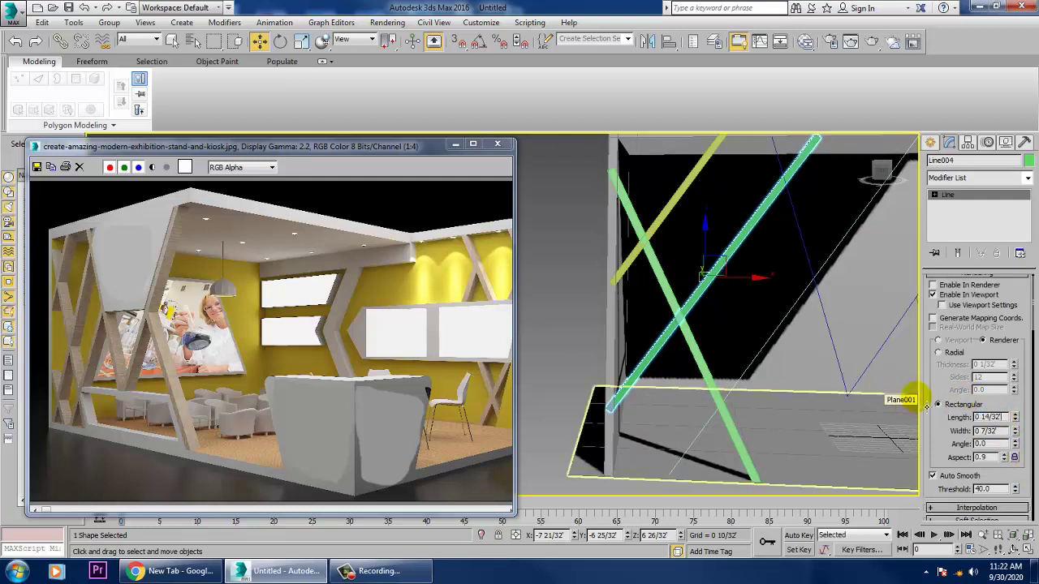
key(Return)
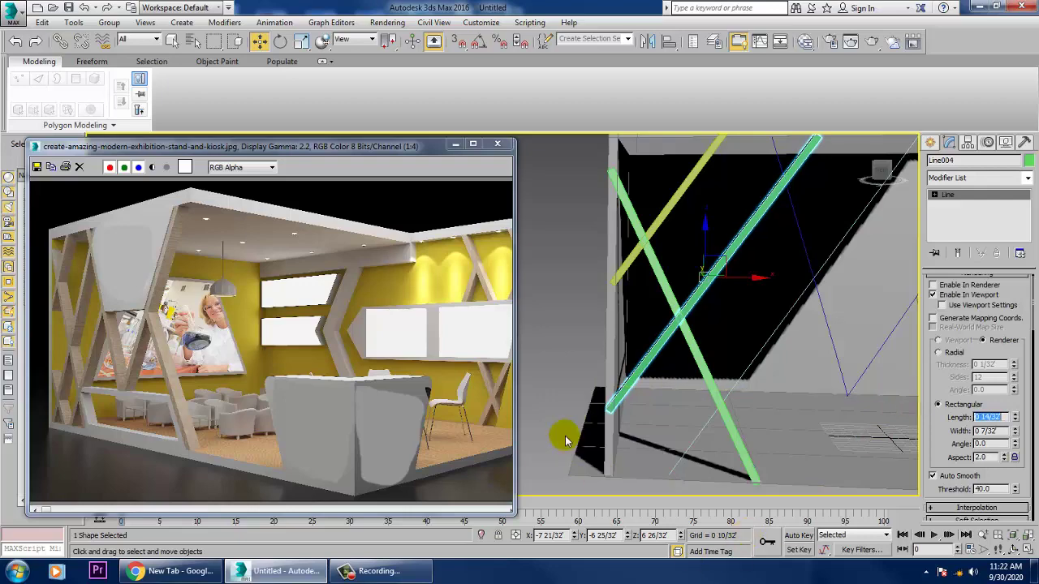
Step: Enable viewport rendering for the V-shaped spline, with a Rectangular section 0 14/32' long
alt+middle_drag(702, 410, 670, 390)
alt+middle_drag(700, 390, 686, 379)
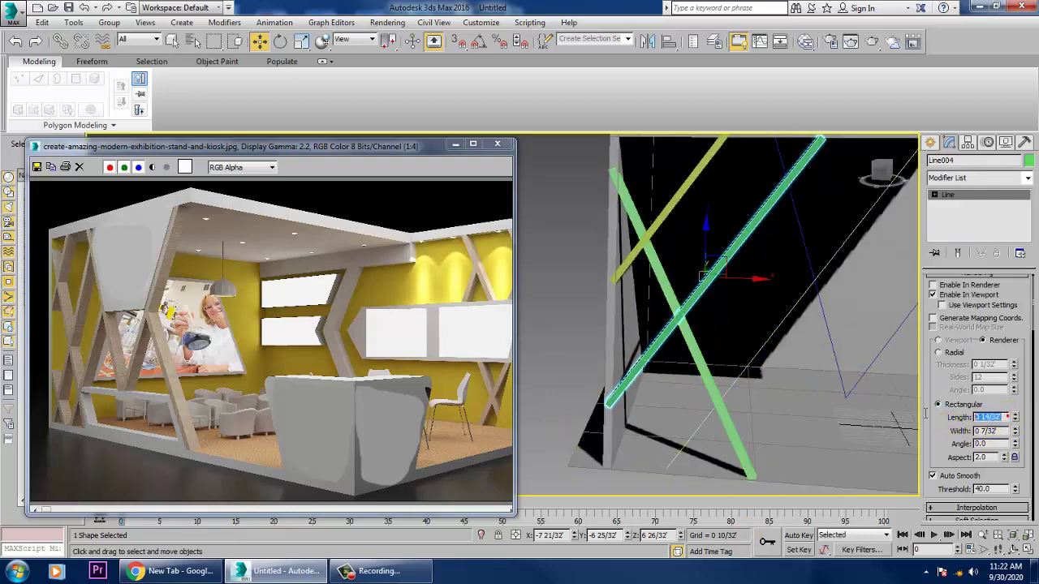
click(803, 238)
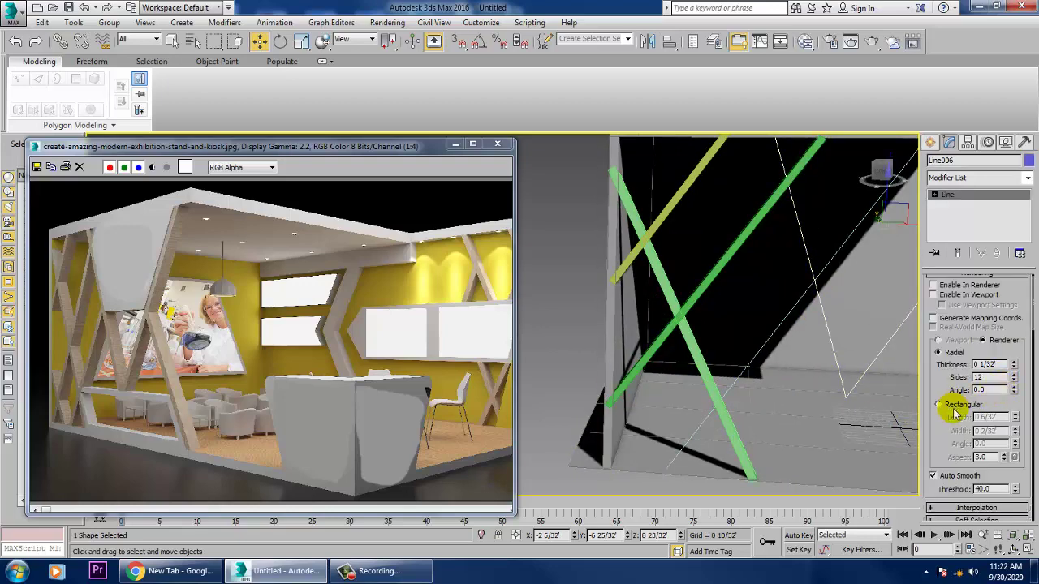
click(960, 405)
click(953, 297)
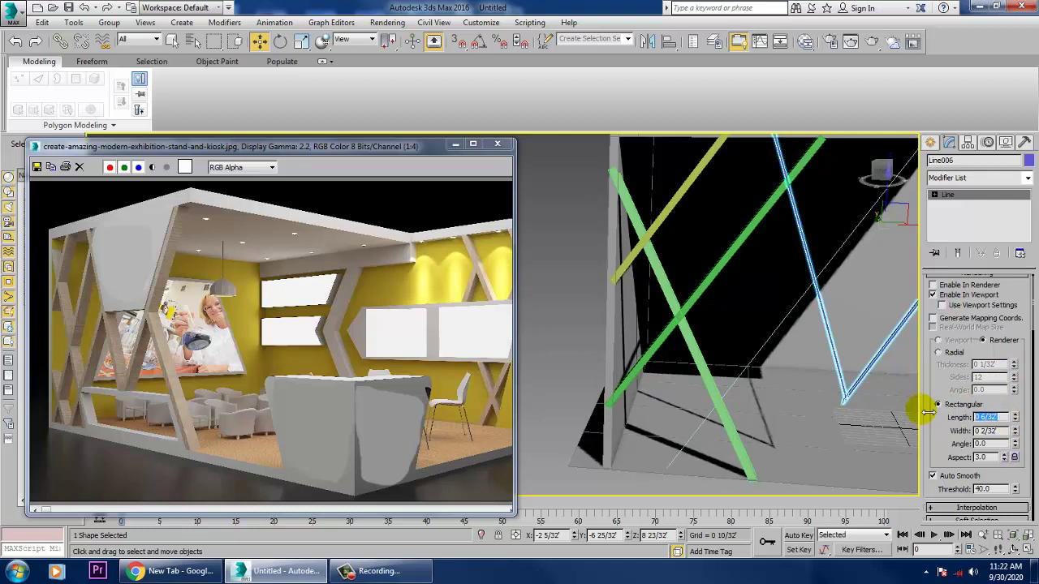
double_click(987, 431)
Step: Copy the first diagonal bar's section width of 0 7/32' and apply it to the V-shaped bar
click(1004, 433)
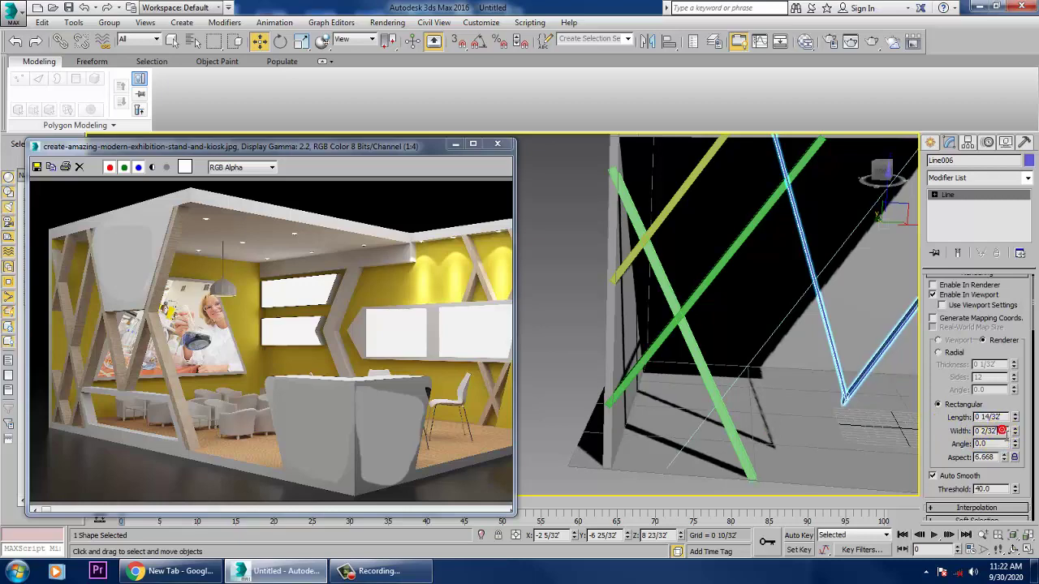
click(700, 358)
double_click(990, 417)
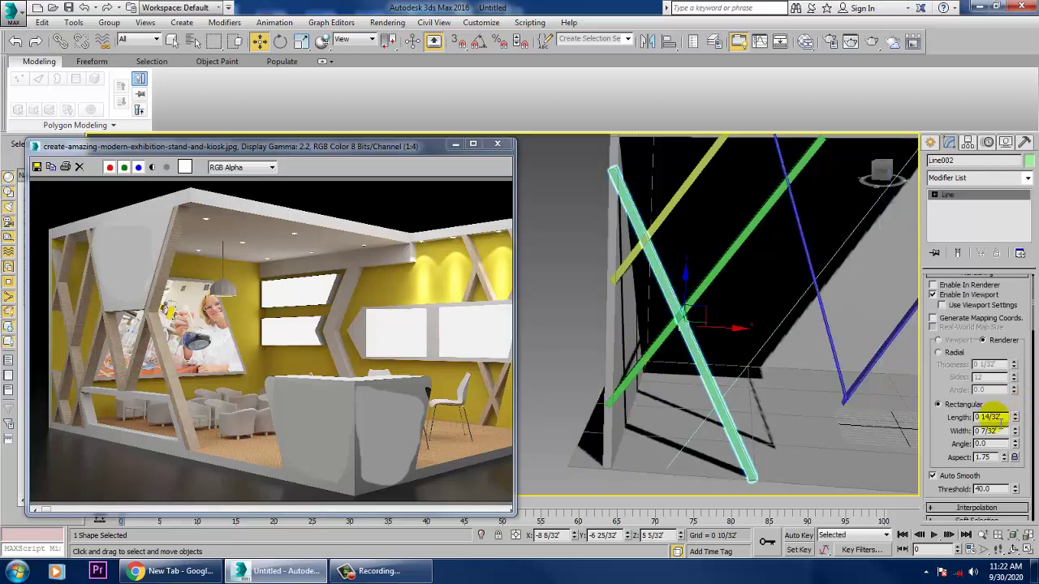
double_click(1006, 431)
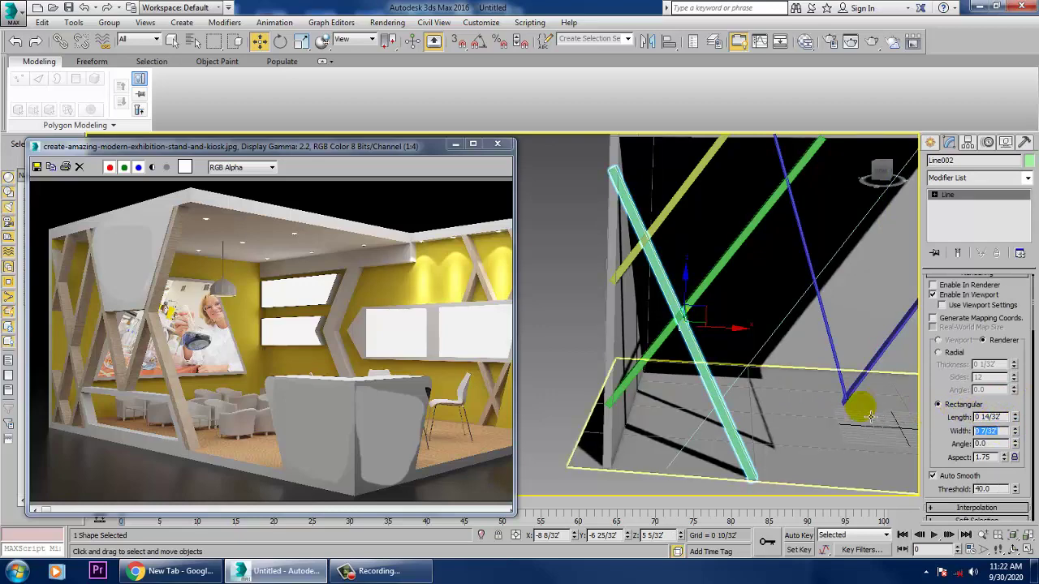
click(840, 348)
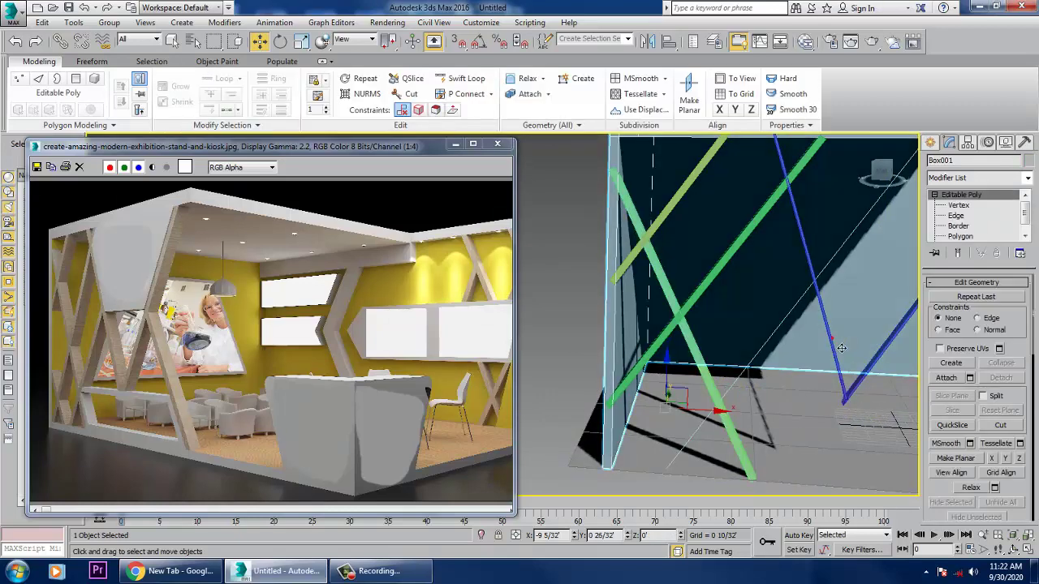
drag(1005, 435, 903, 419)
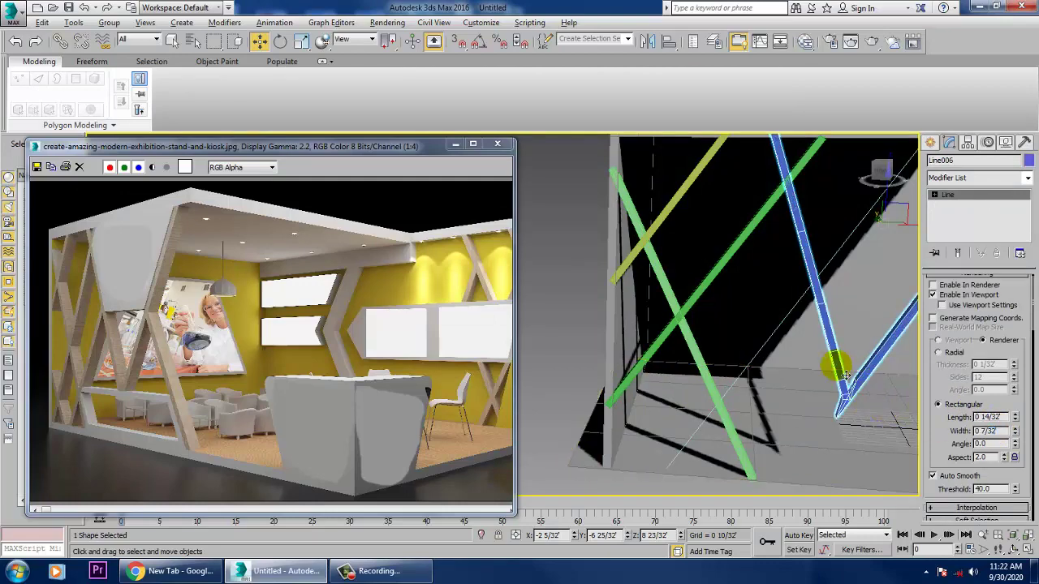
Step: Move the V-shaped spline's bottom vertex slightly, to about X -2 27/32' and Z 2 29/32'
alt+middle_drag(836, 366, 527, 318)
click(934, 195)
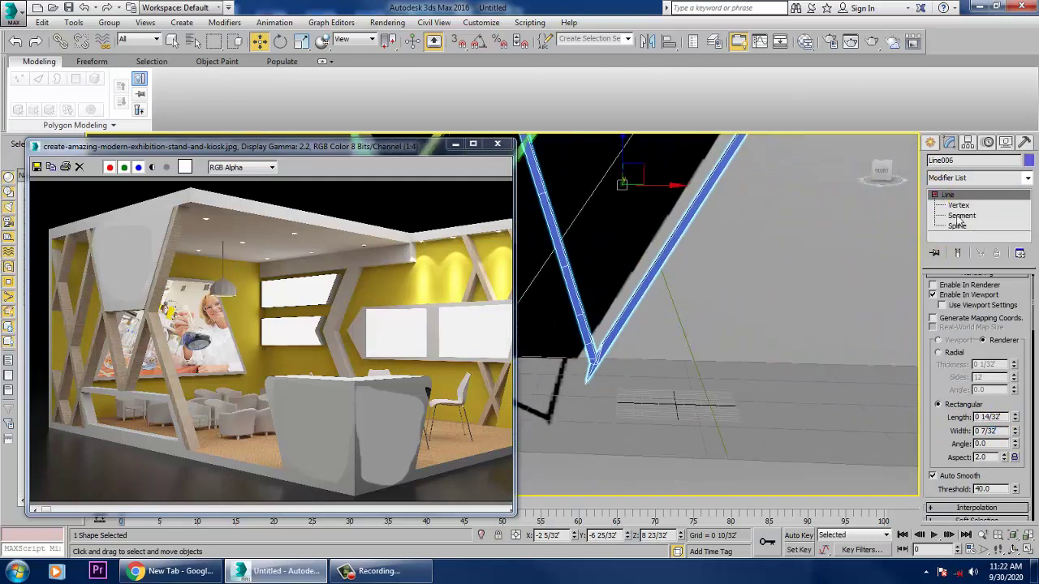
click(961, 205)
drag(575, 382, 611, 348)
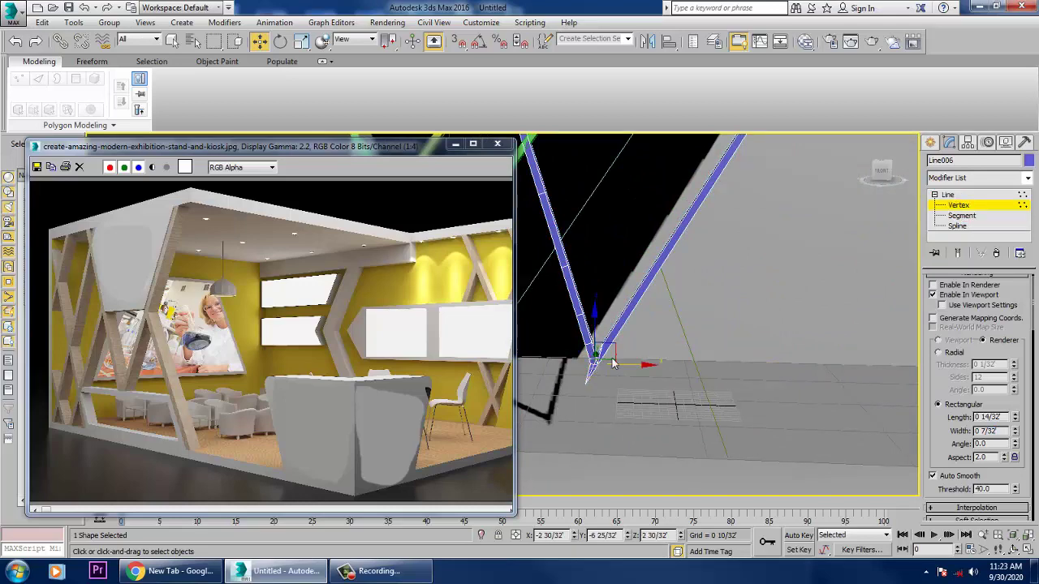
right_click(604, 363)
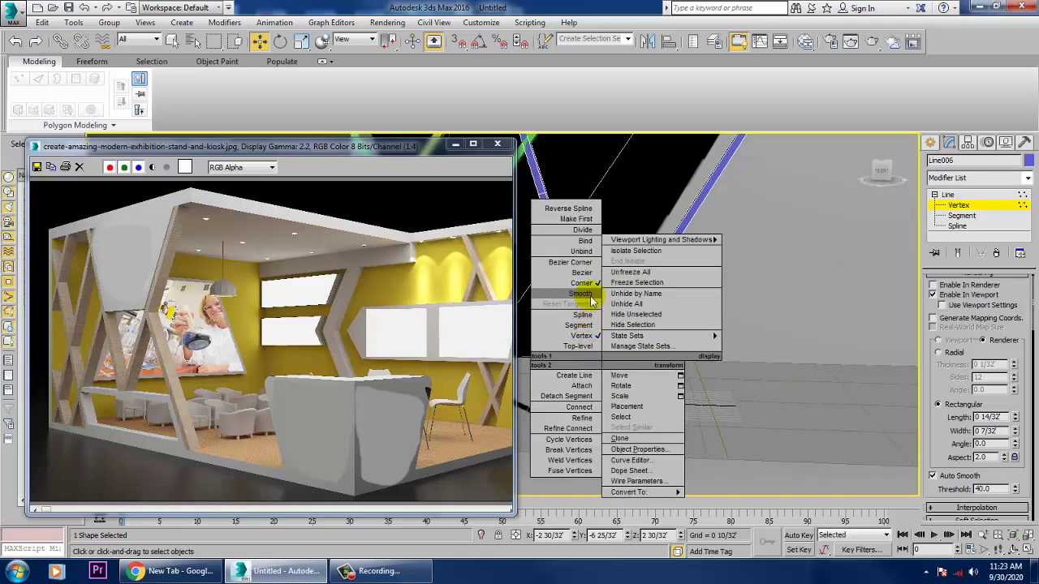
click(869, 323)
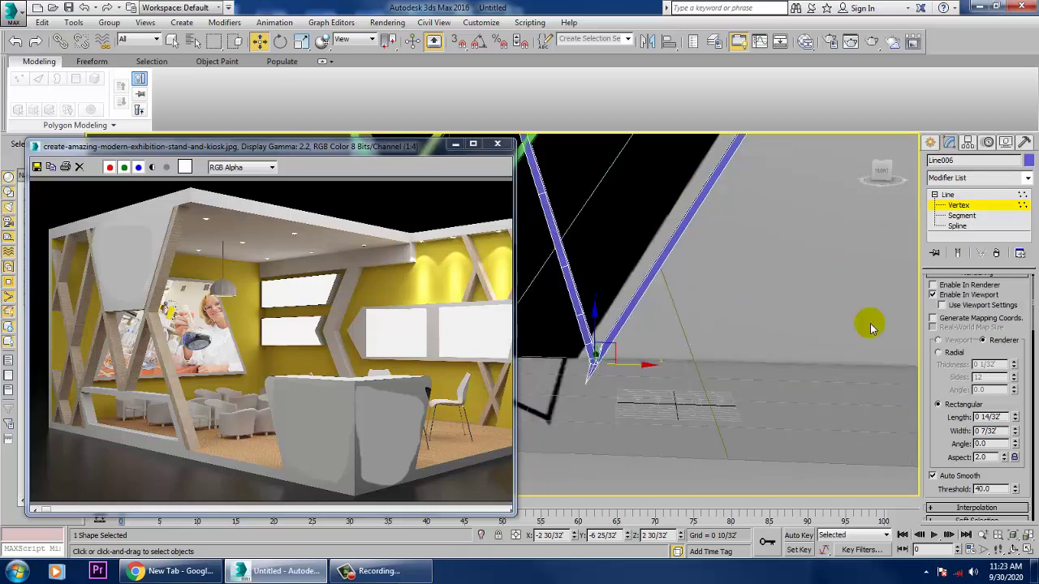
click(605, 373)
drag(617, 352, 619, 353)
scroll(698, 317, down, 5)
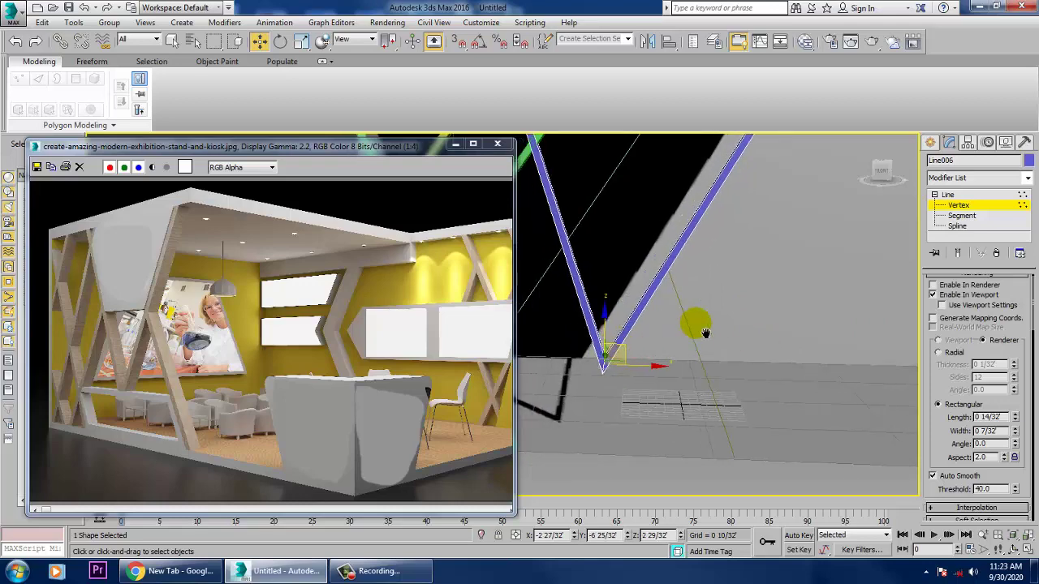
alt+middle_drag(814, 305, 762, 322)
scroll(764, 305, up, 5)
scroll(764, 305, down, 3)
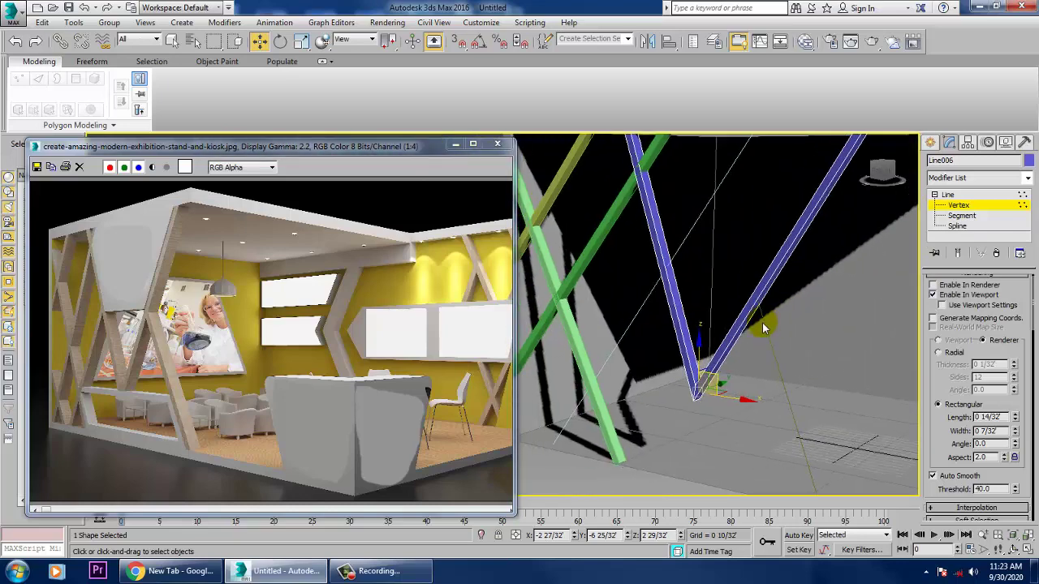
click(962, 179)
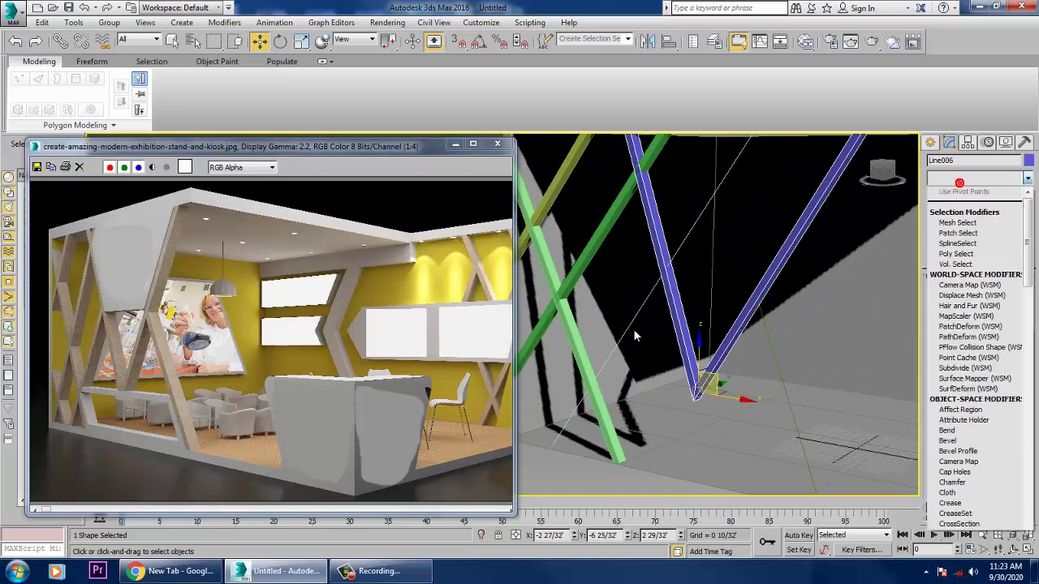
click(633, 329)
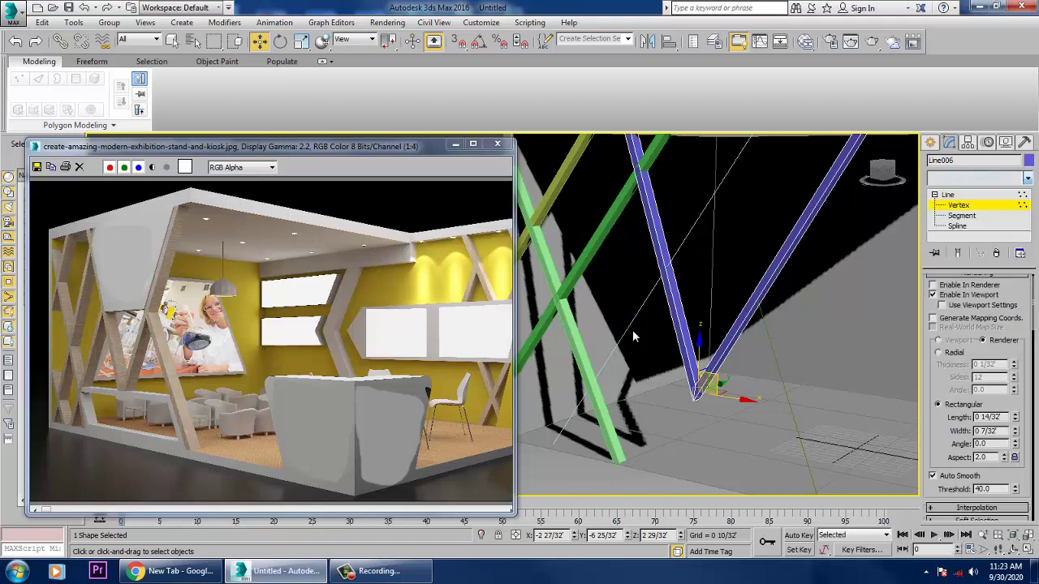
Step: Copy the V-shaped bar's section length of 0 14/32' and leave vertex editing
click(674, 314)
click(999, 416)
drag(1009, 418, 894, 407)
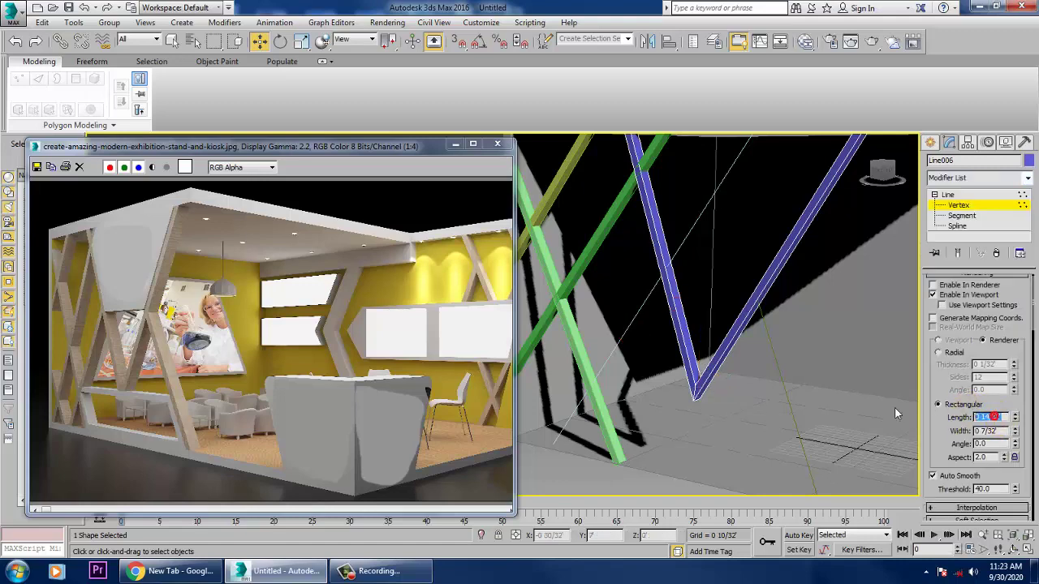
click(966, 205)
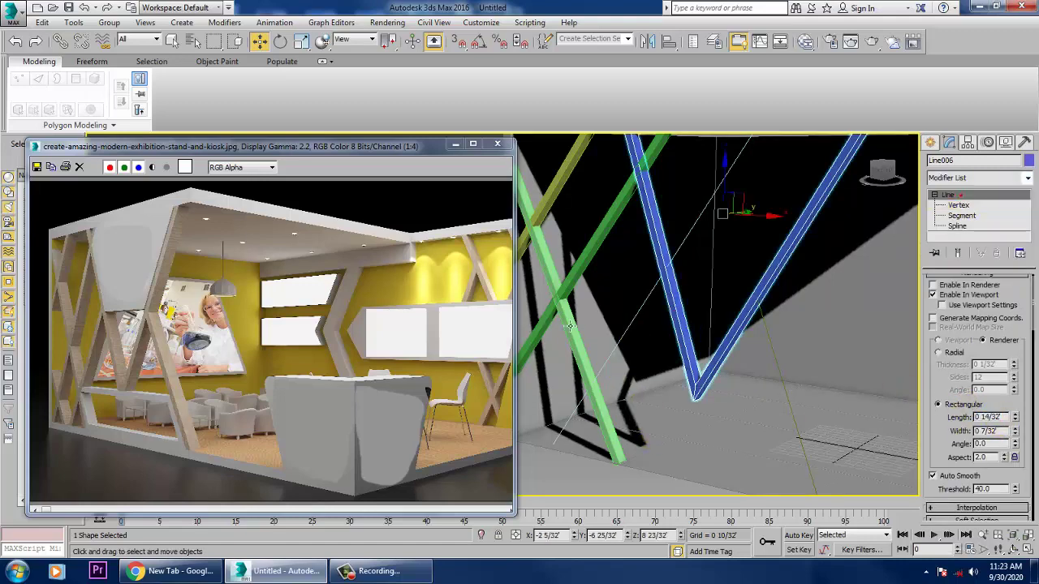
Step: Enable viewport rendering for the thin long diagonal spline with a Rectangular section, and copy the V-shaped bar's length of 0 14/32' to it
click(613, 349)
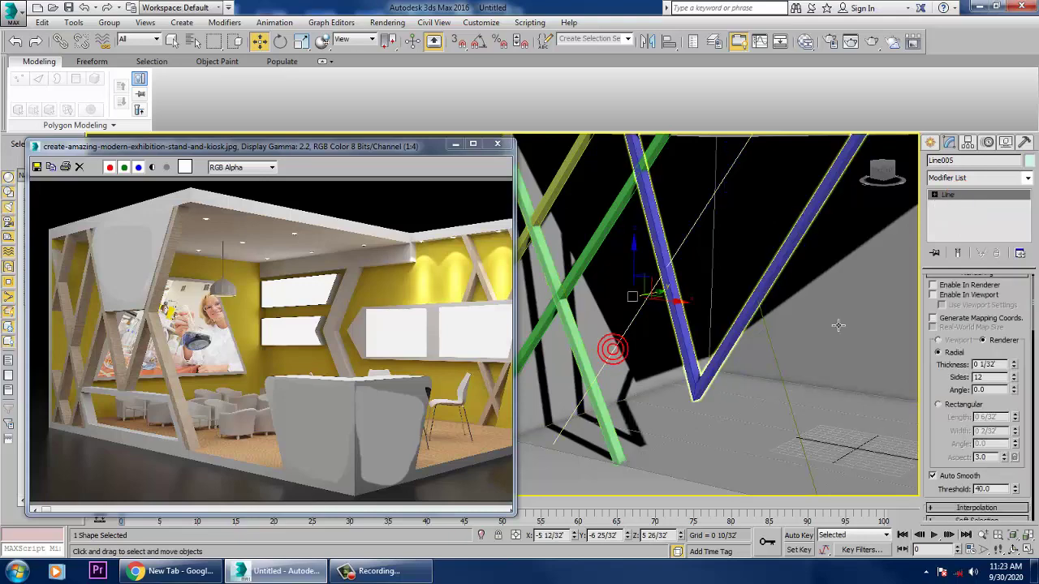
click(933, 295)
click(939, 404)
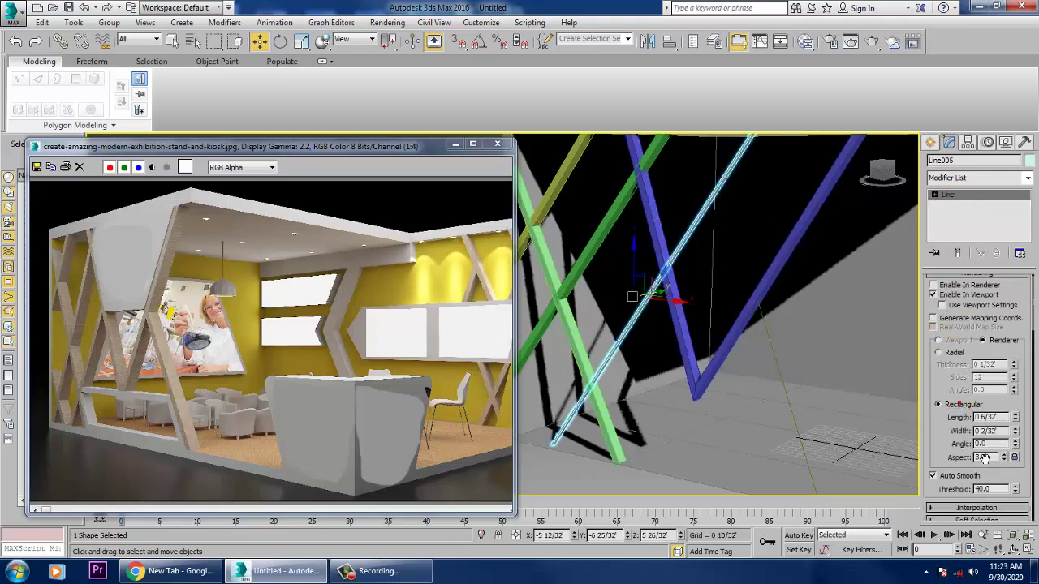
click(868, 406)
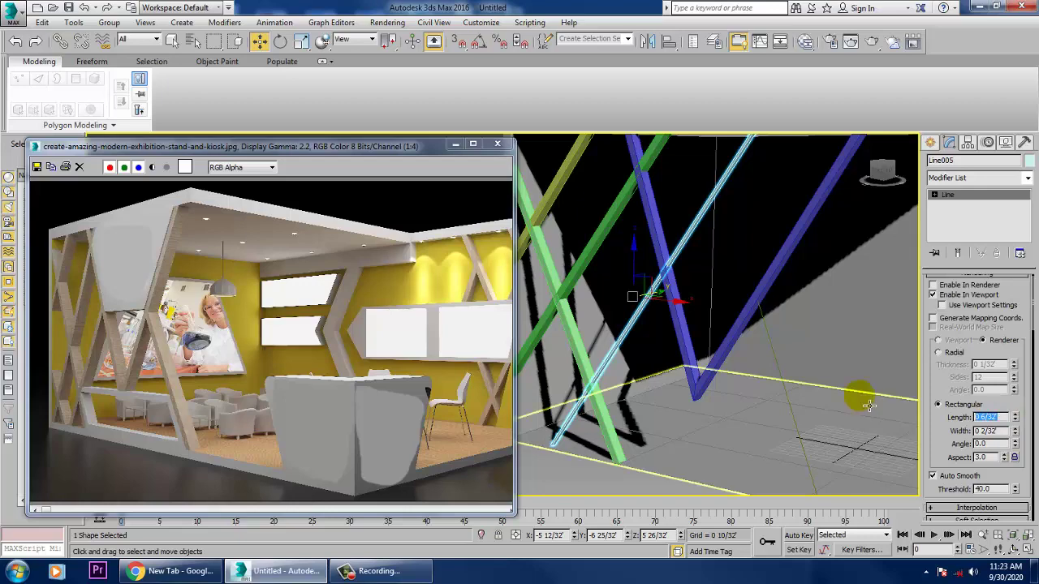
click(719, 370)
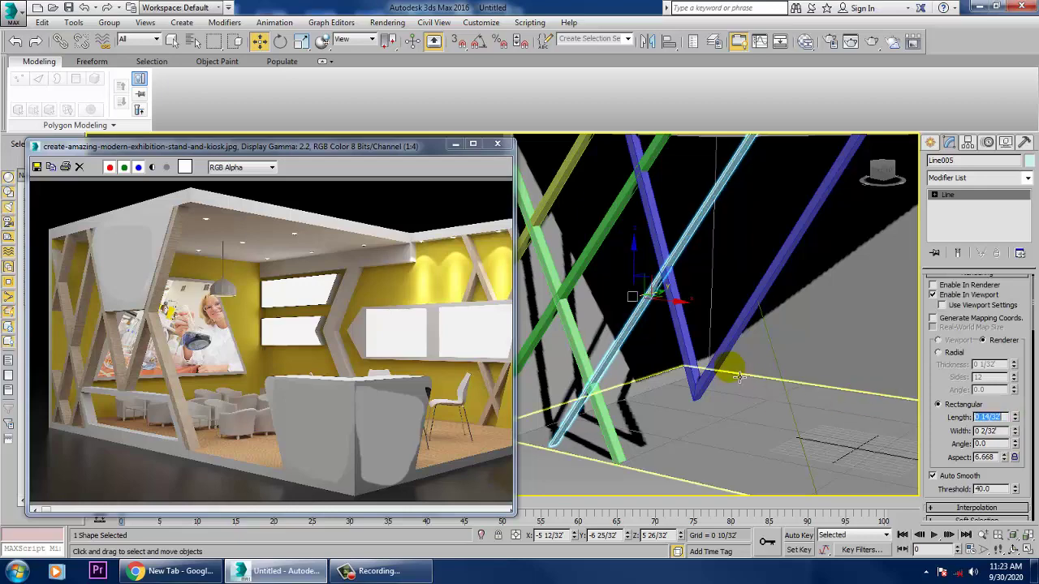
Step: Copy the V-shaped bar's section width of 0 7/32' and apply it to the long diagonal bar
double_click(994, 430)
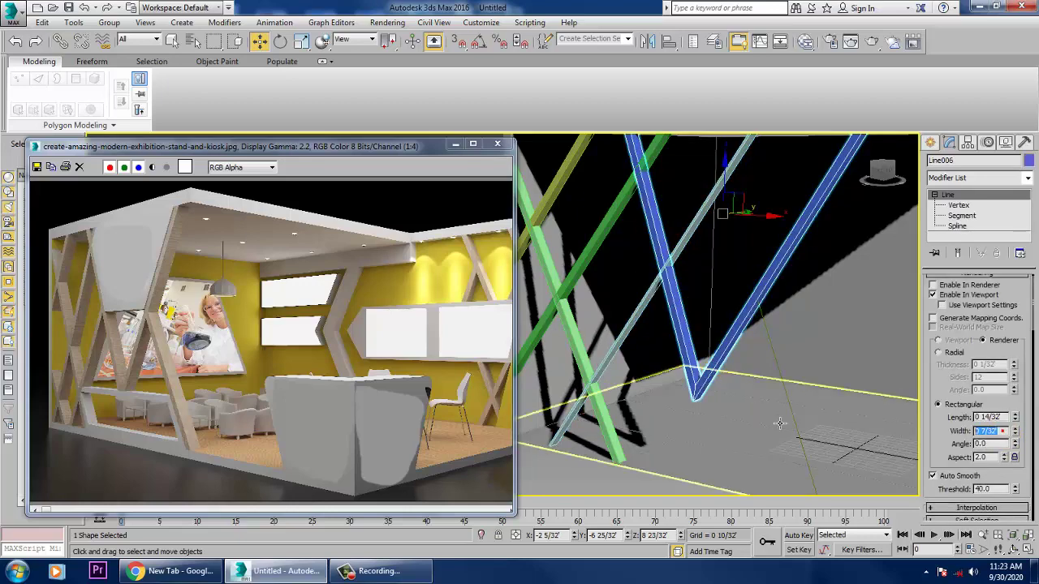
click(621, 367)
double_click(992, 430)
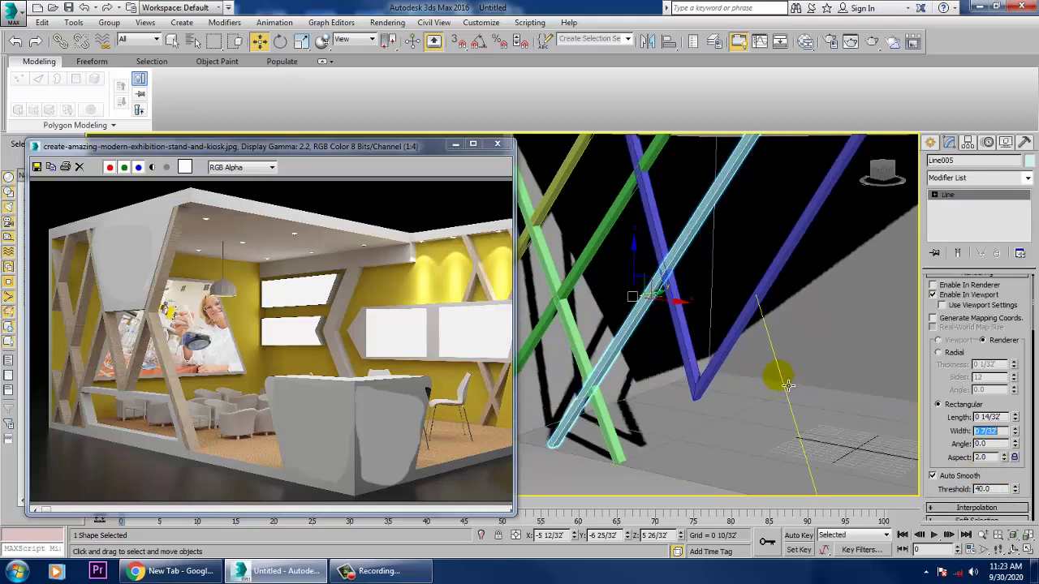
Step: Give the short diagonal spline beside the V a Rectangular section 0 7/32' wide and enable its rendering in the viewport
scroll(796, 396, down, 5)
scroll(819, 402, up, 5)
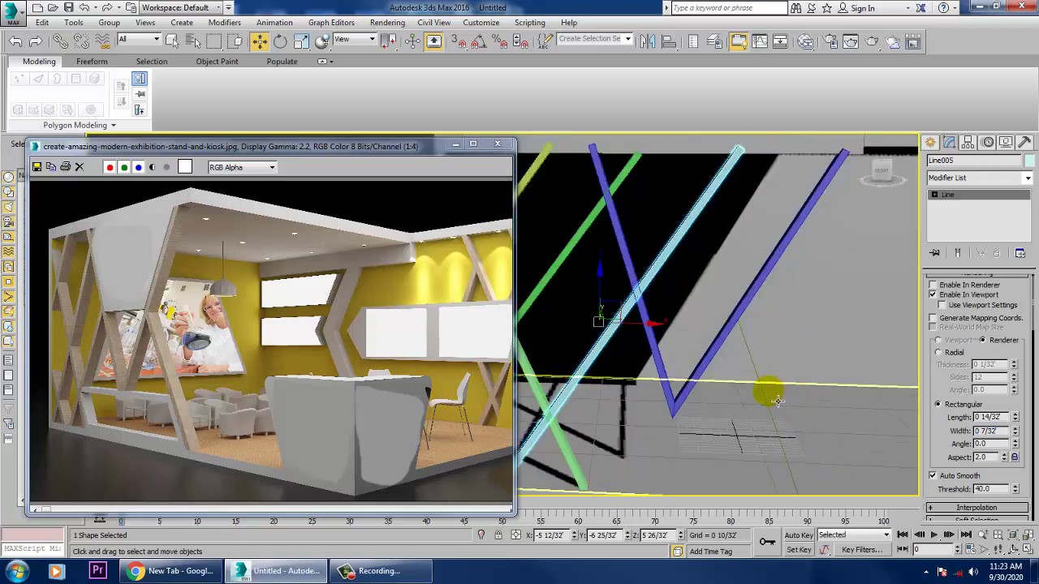
click(770, 397)
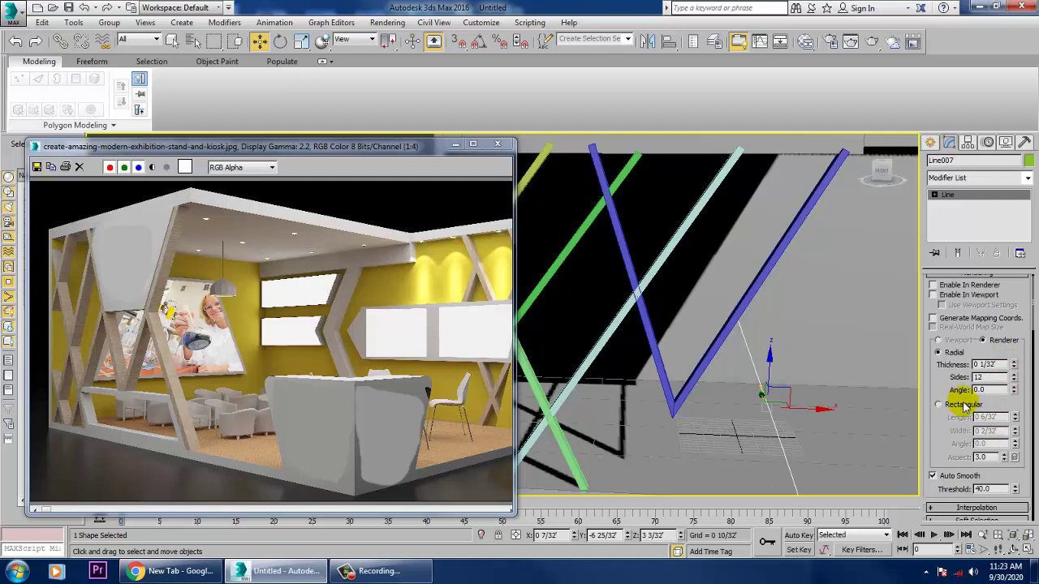
click(939, 404)
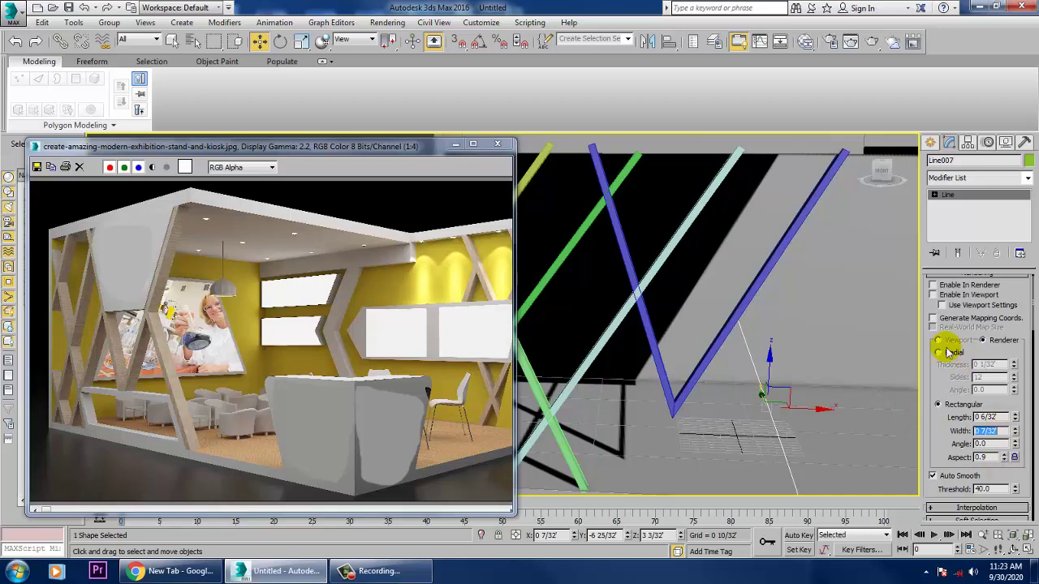
click(956, 297)
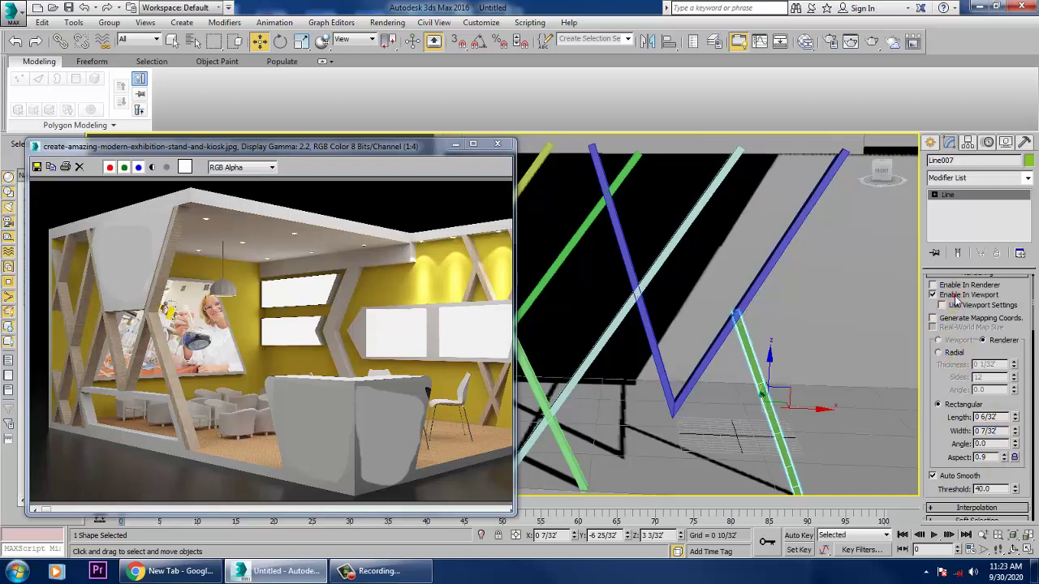
Step: Copy the V-shaped bar's section length of 0 14/32' and apply it to the short diagonal bar
click(659, 366)
drag(1007, 417, 1005, 415)
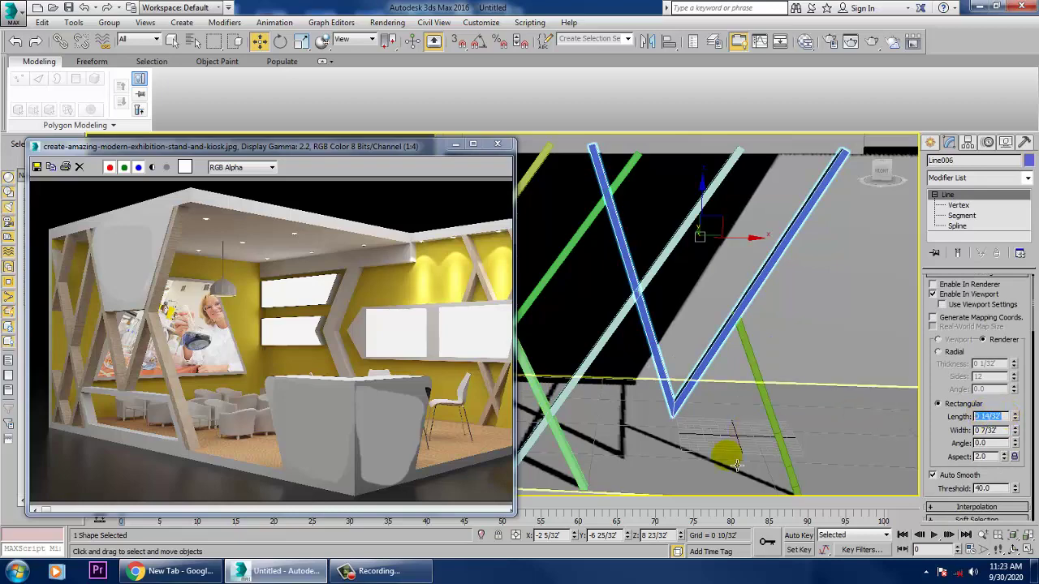
click(776, 432)
click(1014, 417)
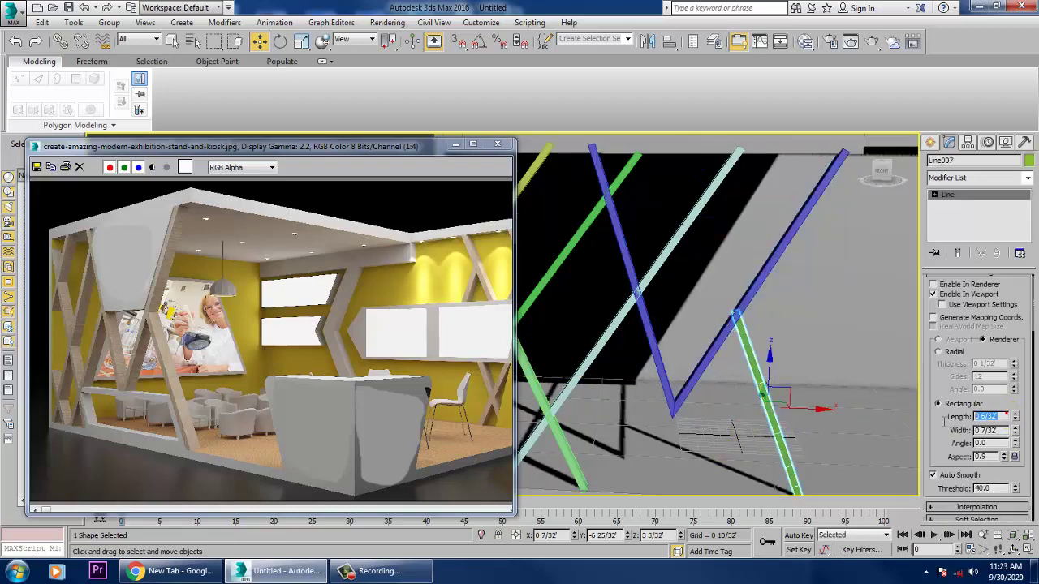
key(Return)
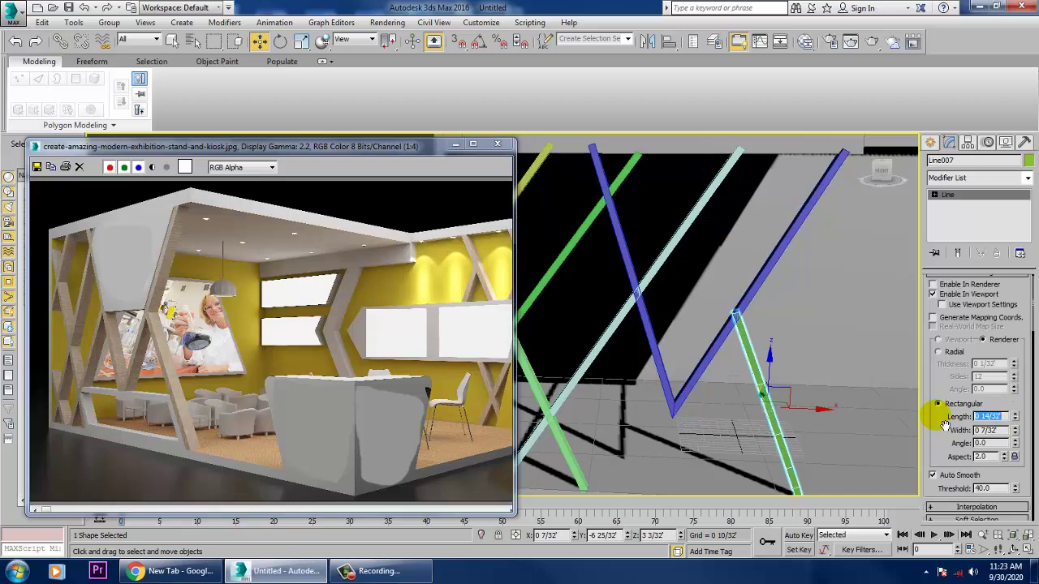
Step: Examine how the short diagonal bar meets the V-shaped bar in the perspective and front views
alt+middle_drag(714, 325, 731, 350)
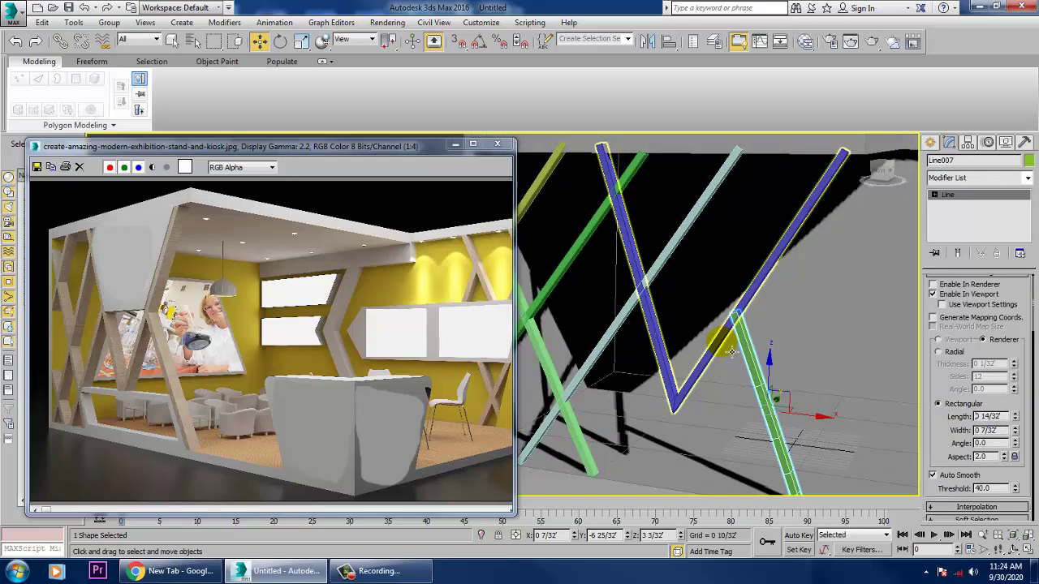
click(728, 347)
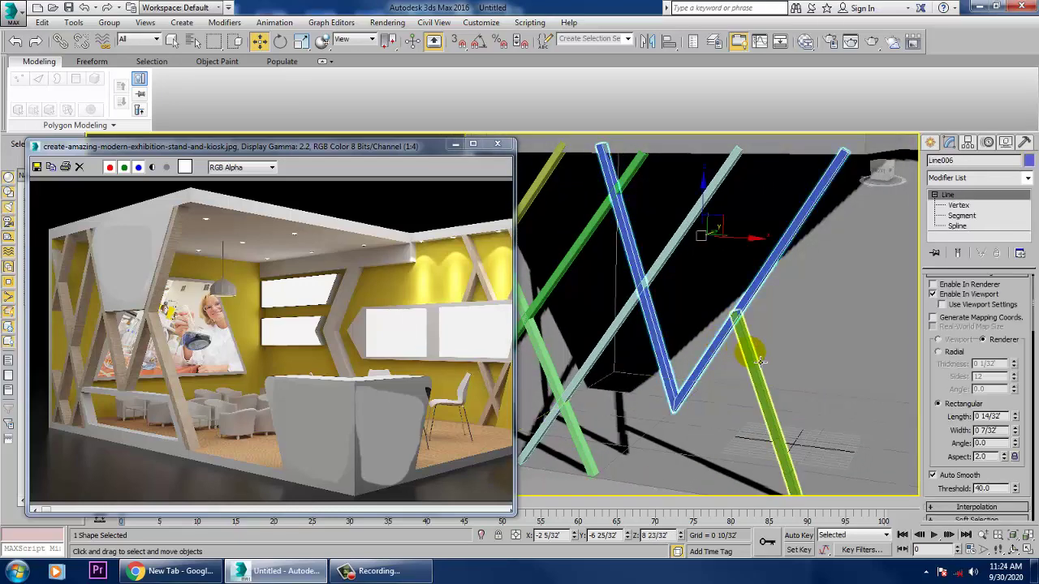
click(760, 361)
scroll(761, 358, down, 5)
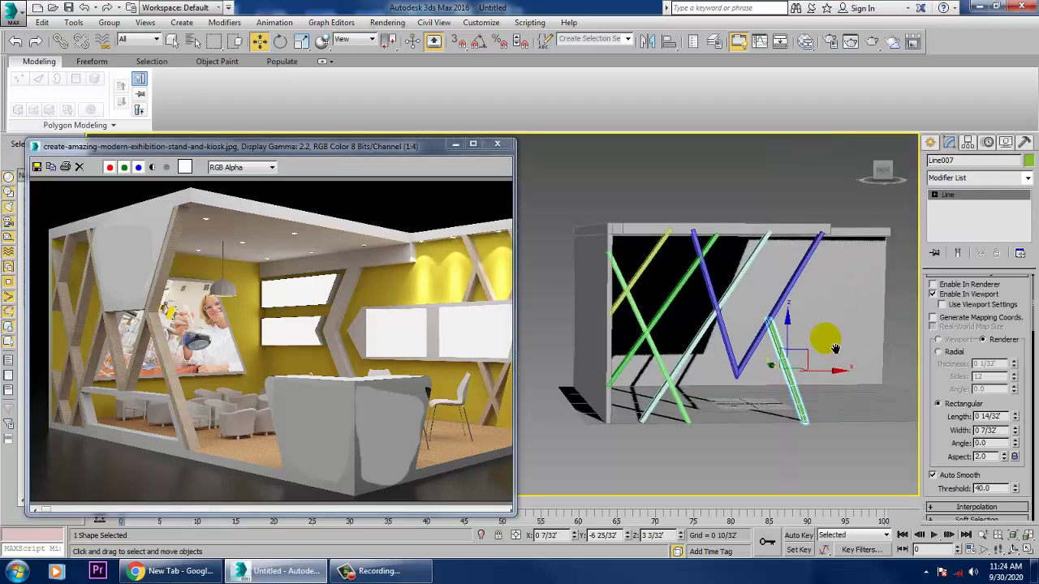
middle_drag(763, 357, 808, 365)
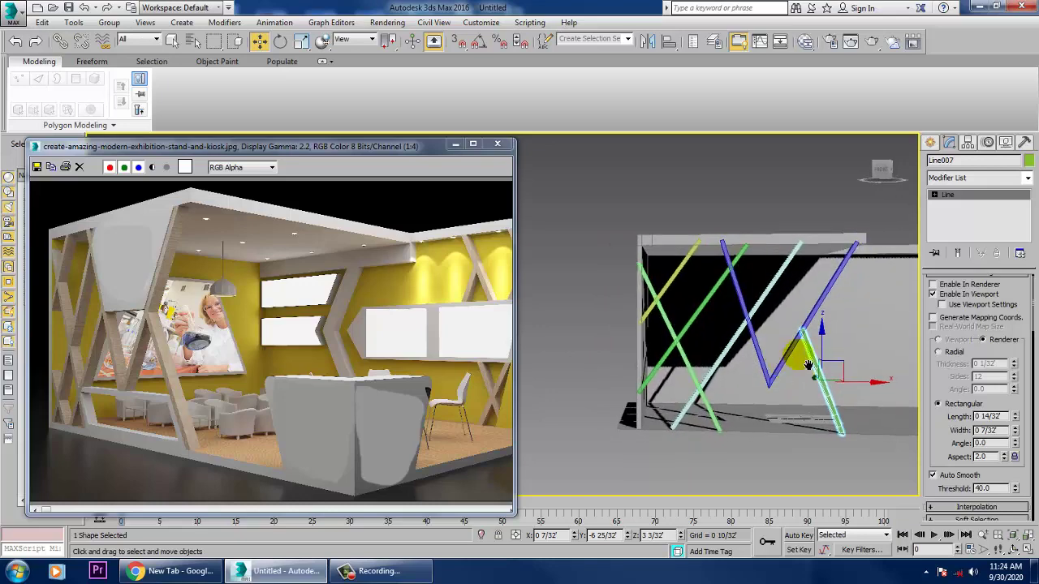
scroll(802, 371, up, 4)
key(alt+w)
middle_drag(865, 251, 840, 248)
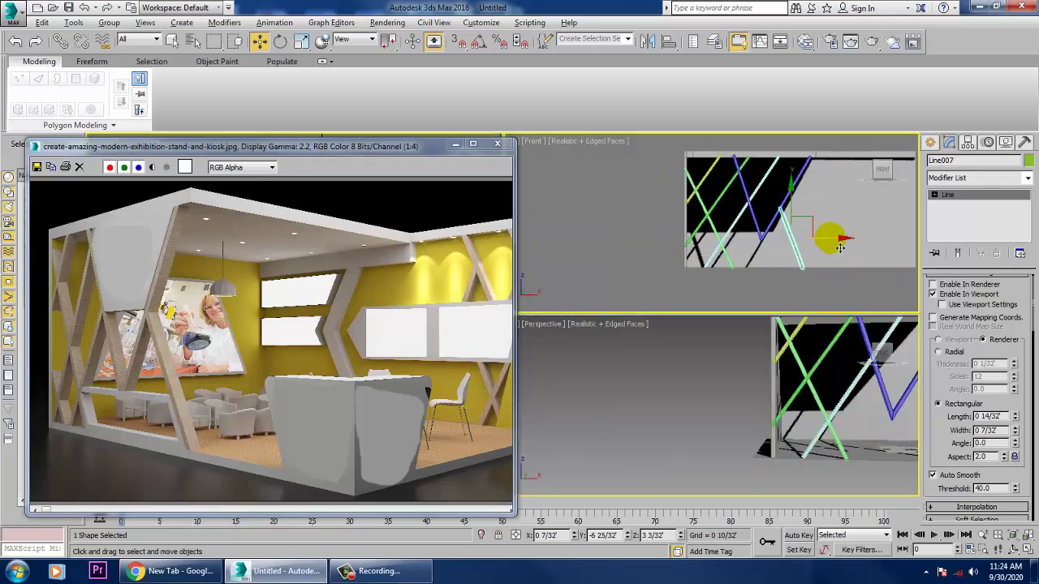
key(alt+w)
Step: Save the scene as stall_1 in the exhi stall folder on the Desktop
key(ctrl+s)
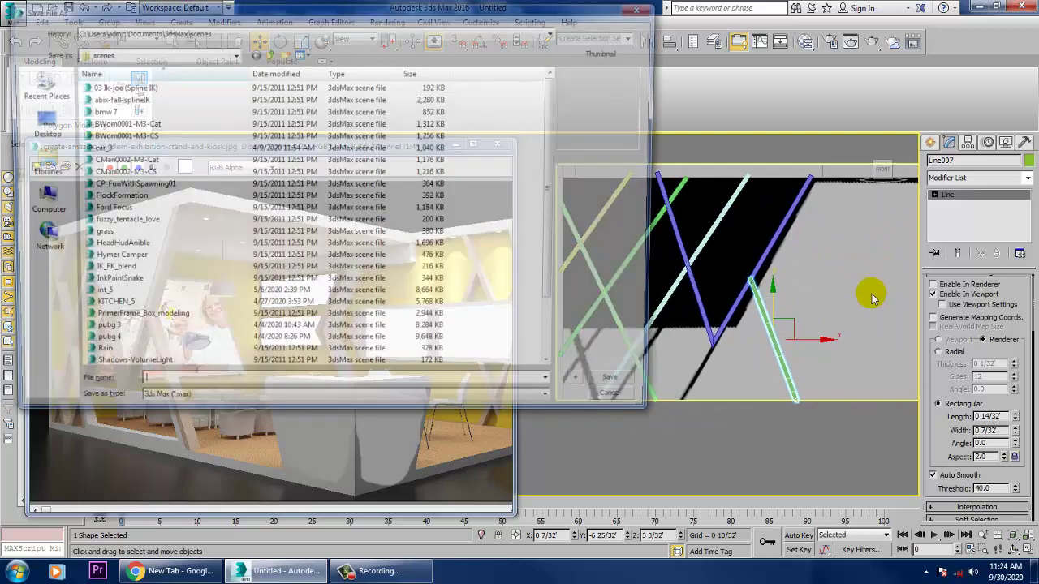
click(26, 127)
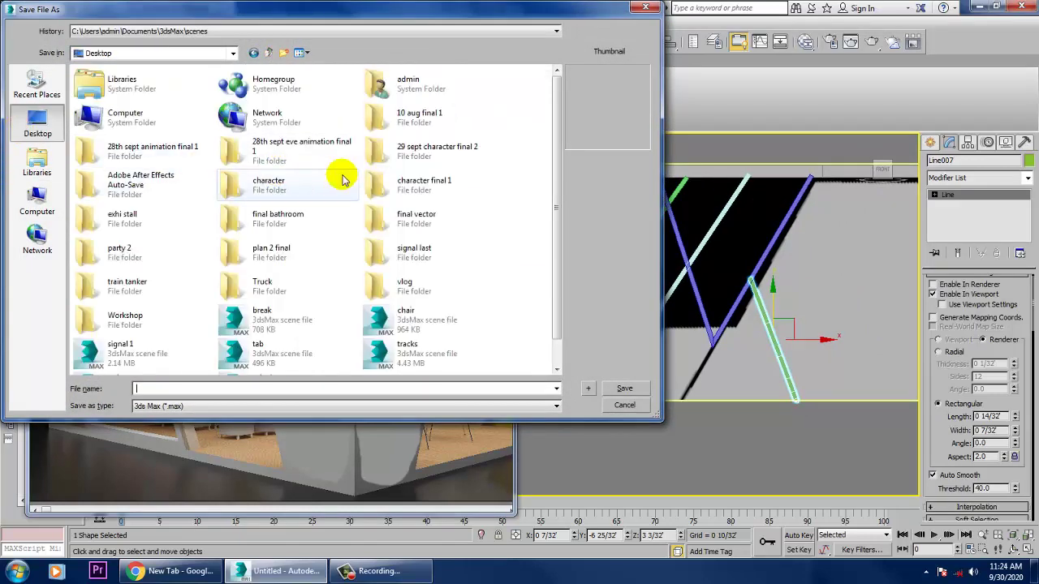
double_click(139, 217)
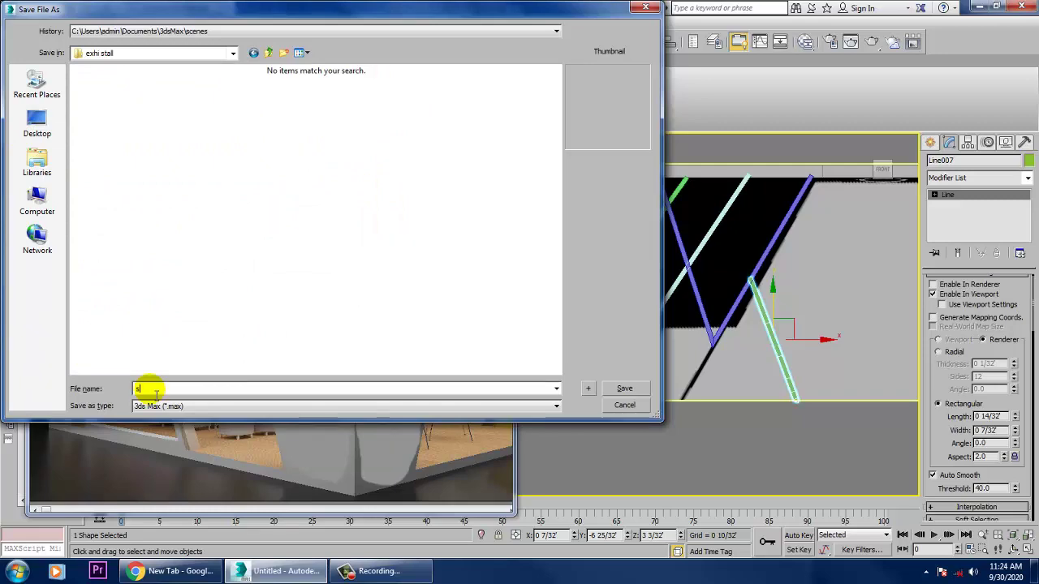
text(stall_1)
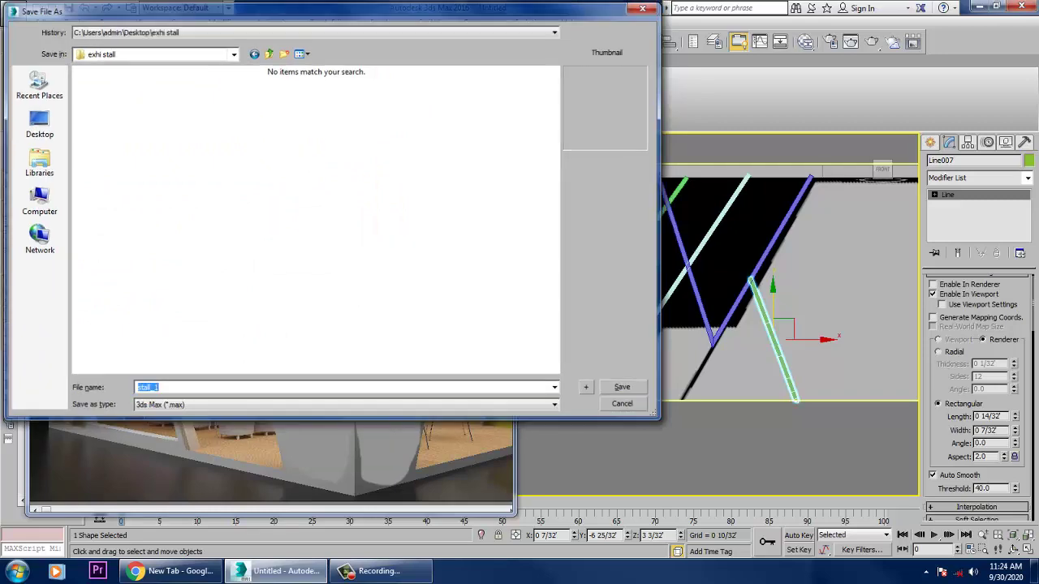
key(Return)
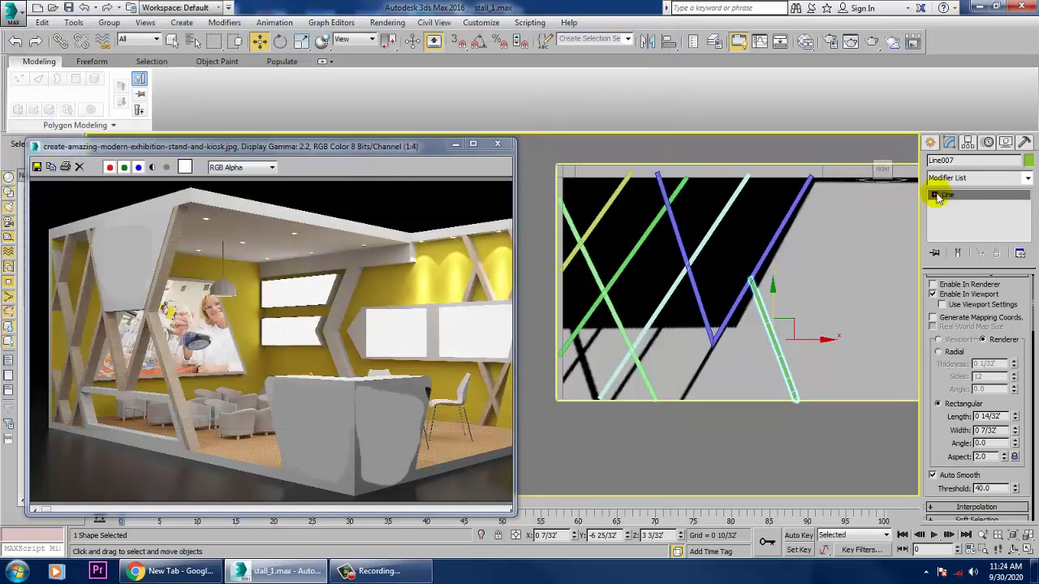
Step: Draw a short diagonal line in the front view from the stall's left edge down to the foot of the long diagonal bar
click(930, 142)
click(954, 235)
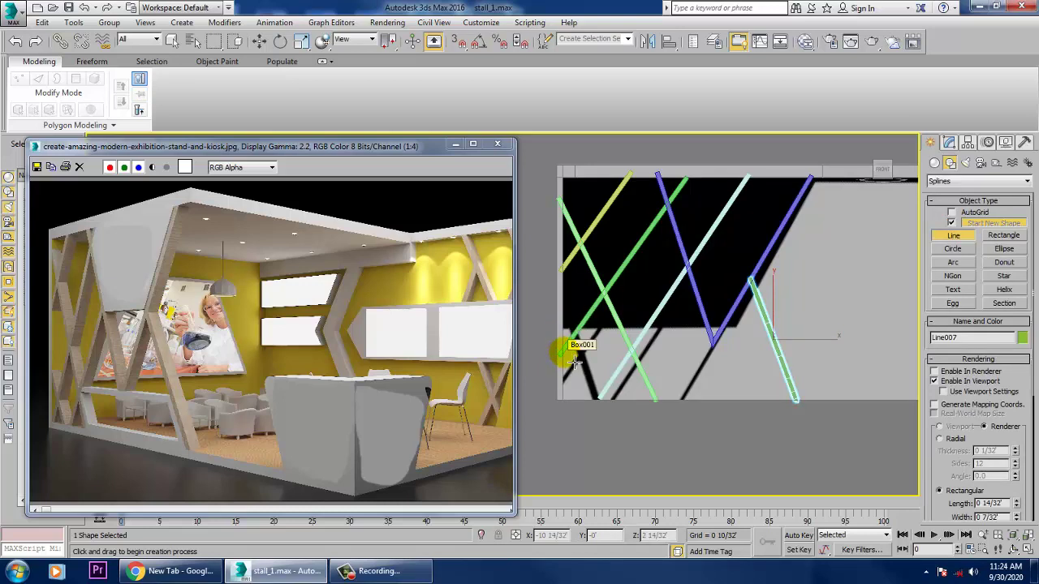
click(568, 343)
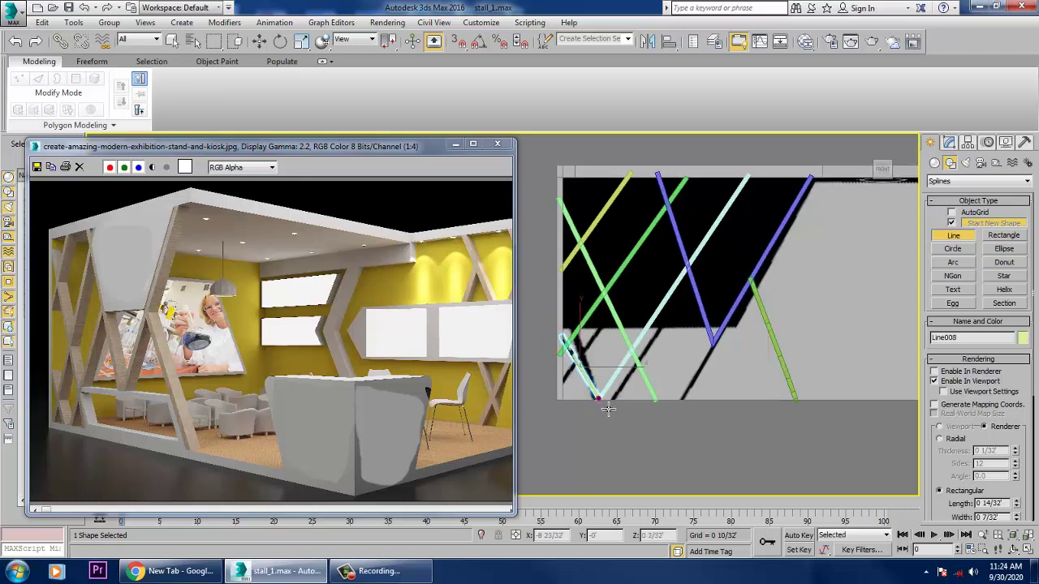
right_click(658, 431)
right_click(658, 431)
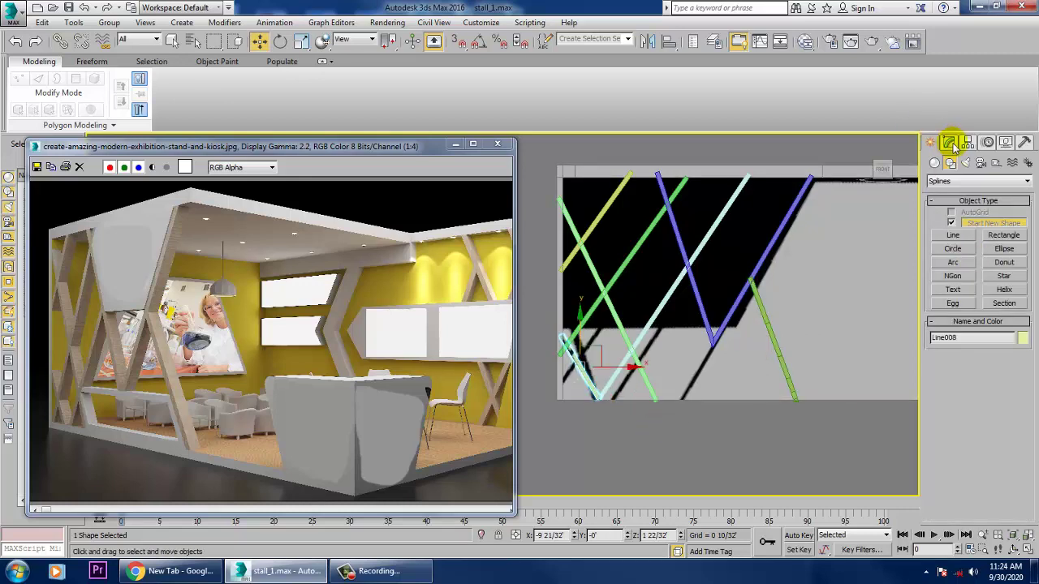
Step: Move the new short bar along Y to about -6 24/32', in line with the front lattice
click(949, 142)
key(alt+w)
middle_drag(779, 400, 668, 333)
key(alt+w)
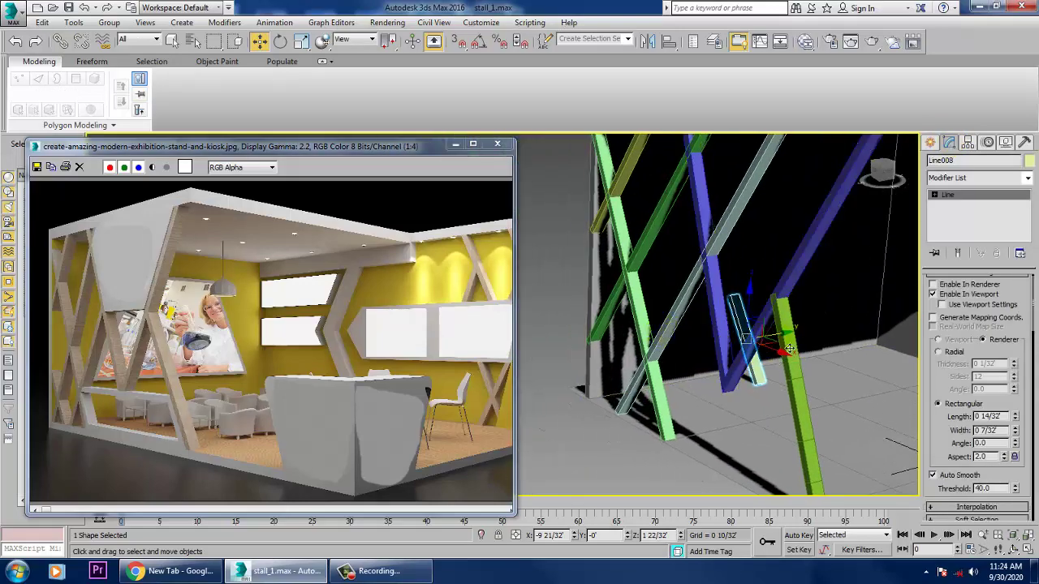
drag(783, 345, 647, 381)
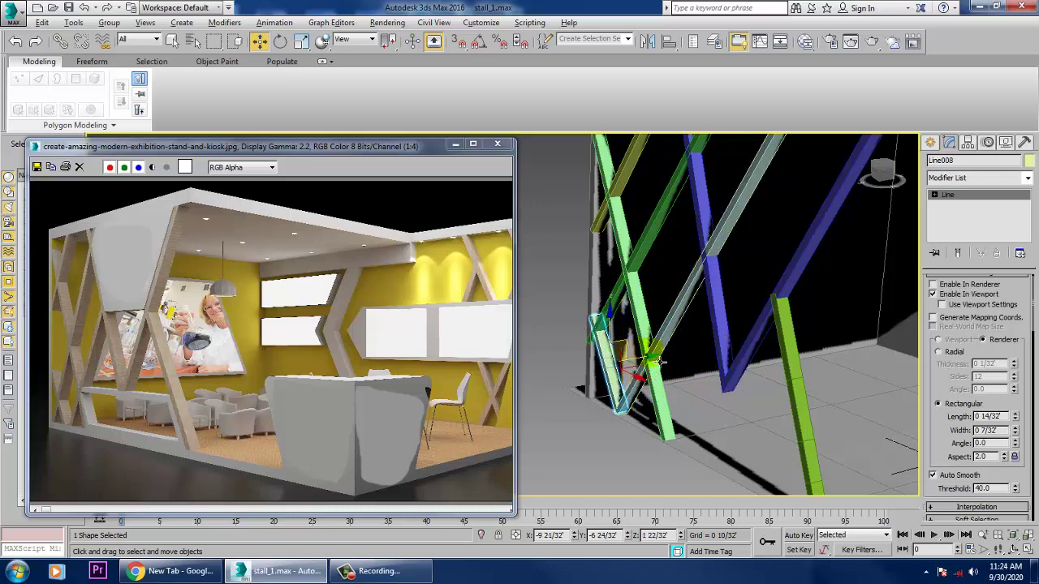
Step: Select all the stall objects and set their object color to the light gray custom color
scroll(690, 406, down, 6)
drag(762, 454, 591, 202)
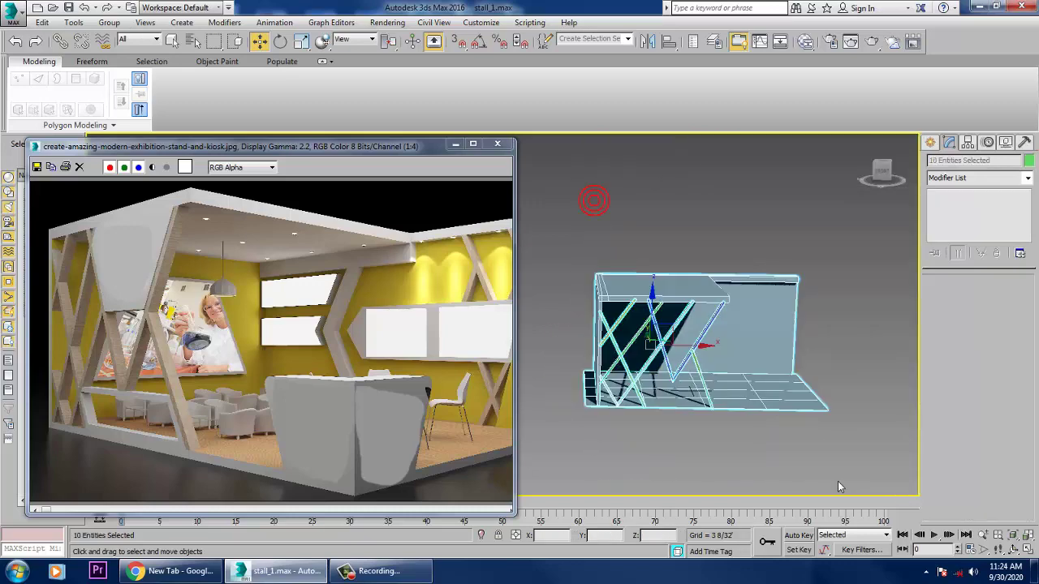
click(1029, 160)
click(617, 315)
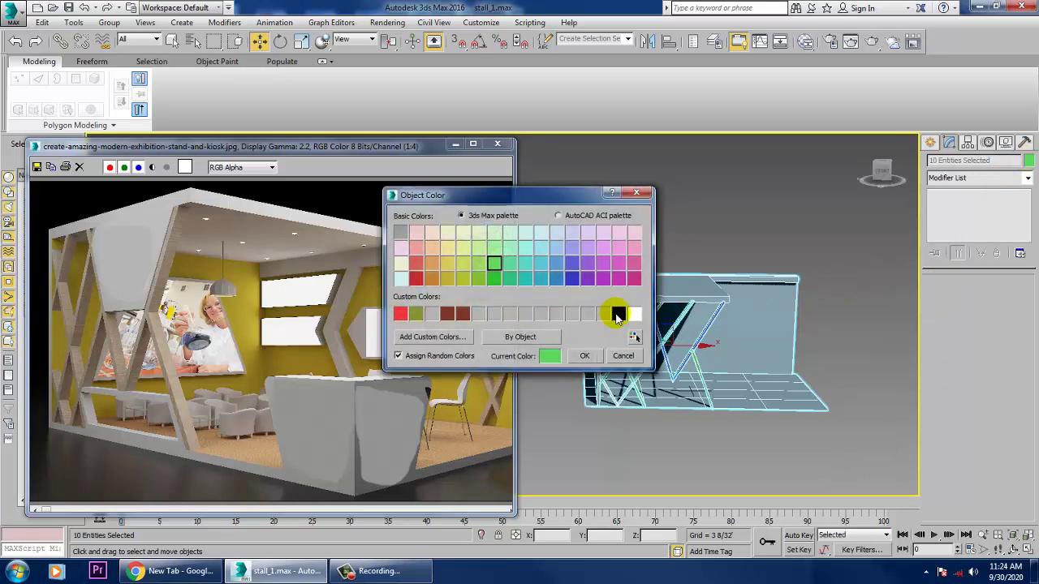
click(605, 315)
click(585, 357)
Step: Move the bottom vertex of the V-shaped front lattice bar to about X -2 29/32', Z 3 1/32'
alt+middle_drag(806, 400, 800, 378)
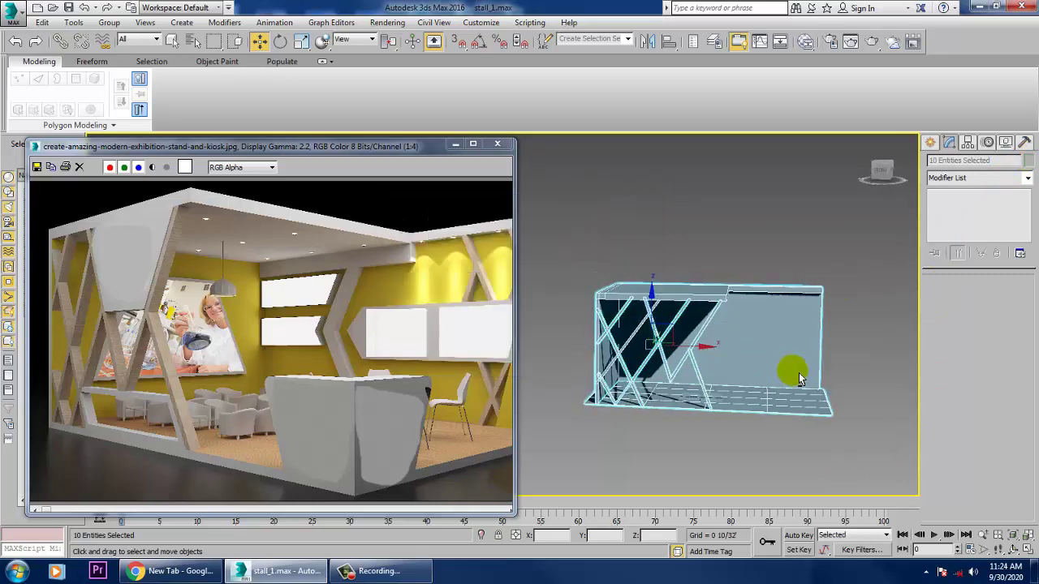
key(alt+w)
middle_drag(766, 265, 723, 264)
key(alt+w)
middle_drag(707, 208, 724, 199)
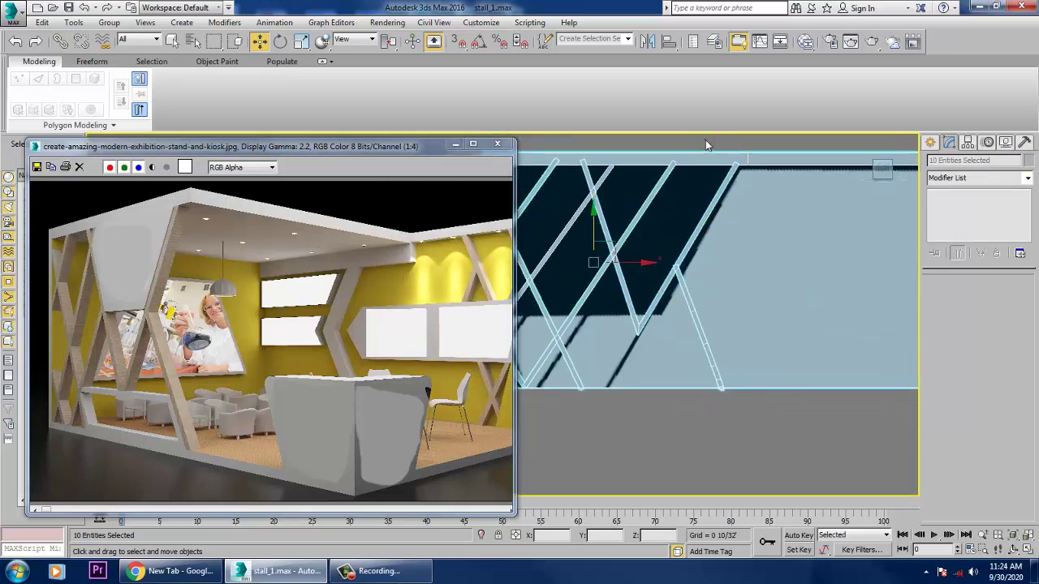
click(706, 146)
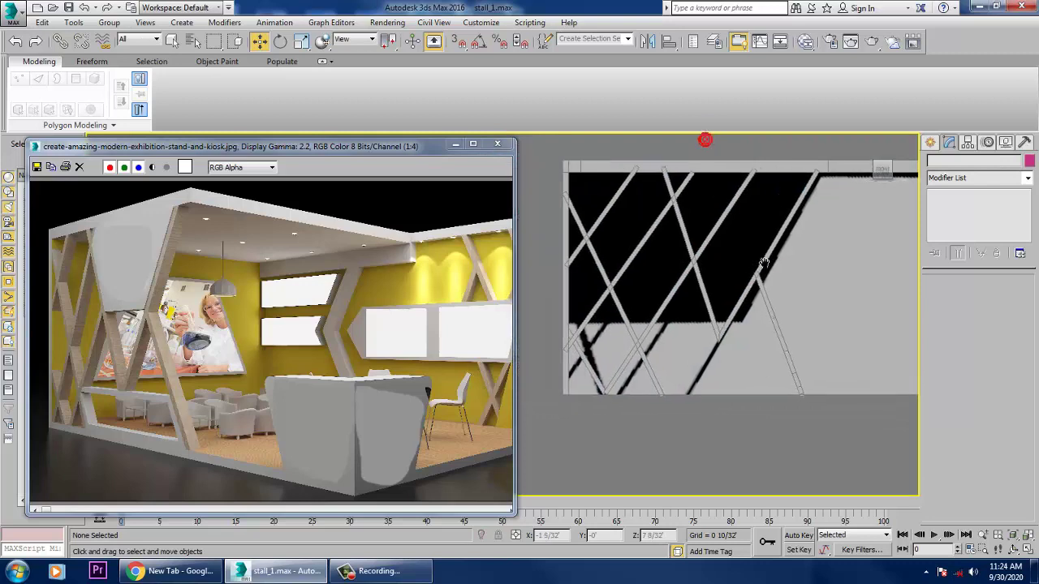
click(740, 345)
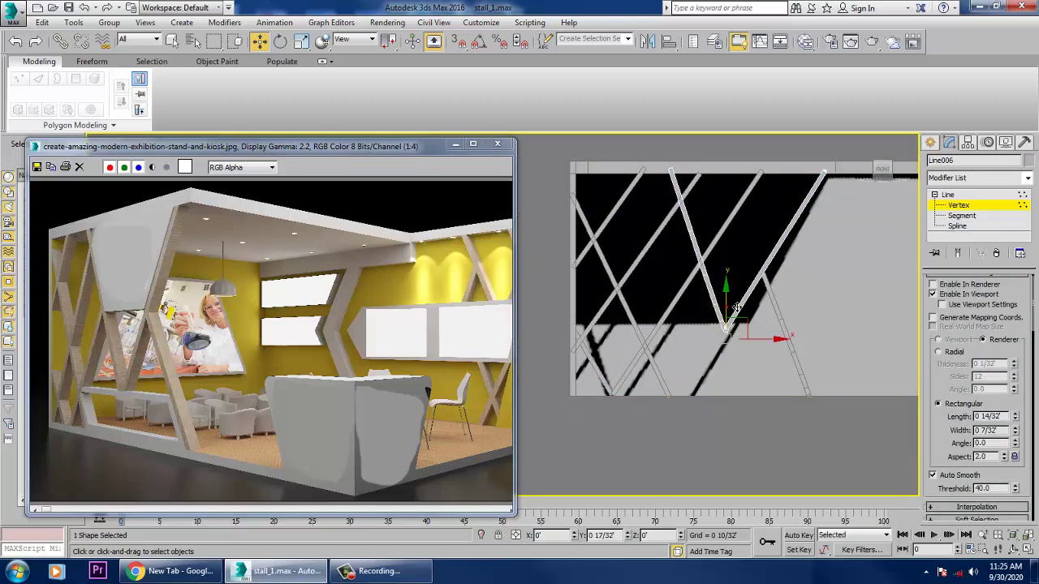
click(761, 338)
drag(761, 337, 759, 334)
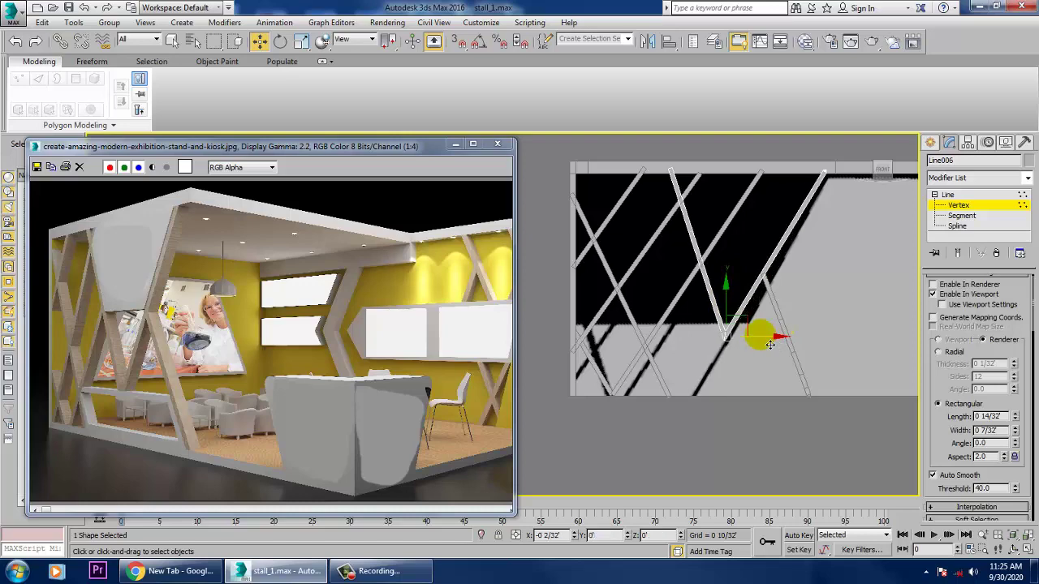
right_click(721, 347)
click(704, 263)
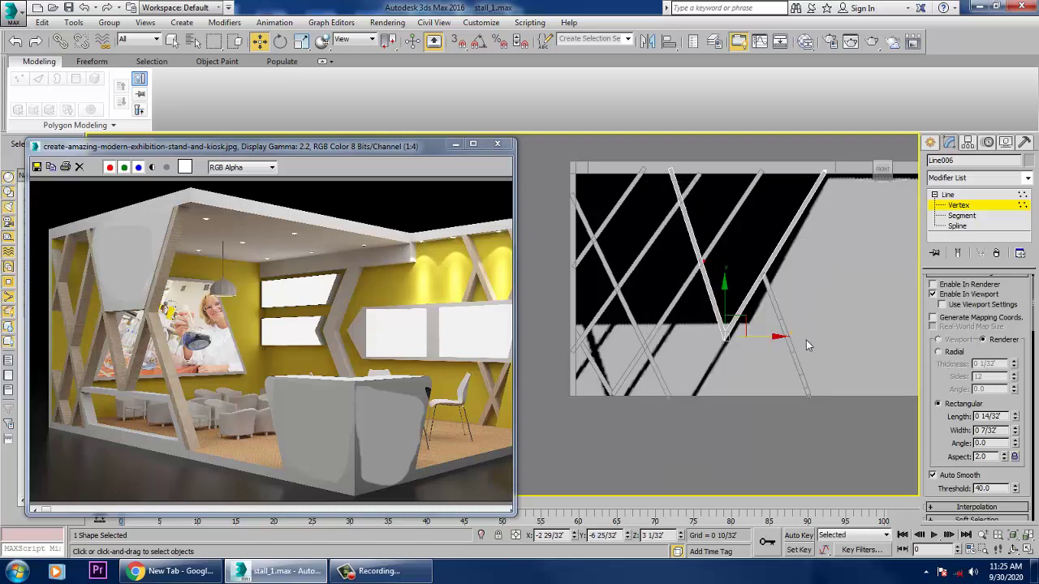
click(758, 422)
Step: Draw a closed four-sided slanted line frame between the feet of two lattice bars, about 7 11/32' wide along its upper edge
click(930, 142)
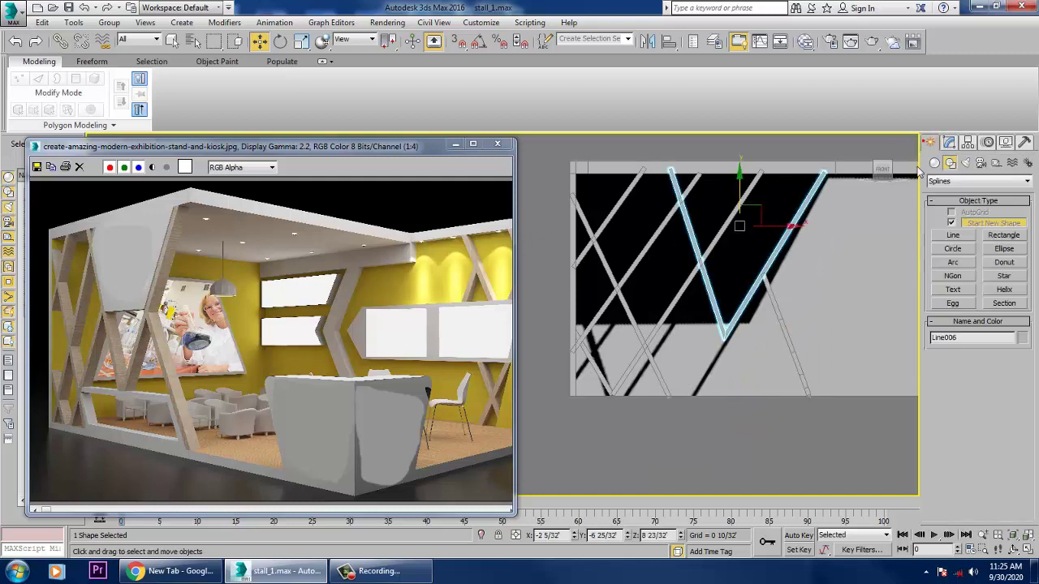
click(949, 236)
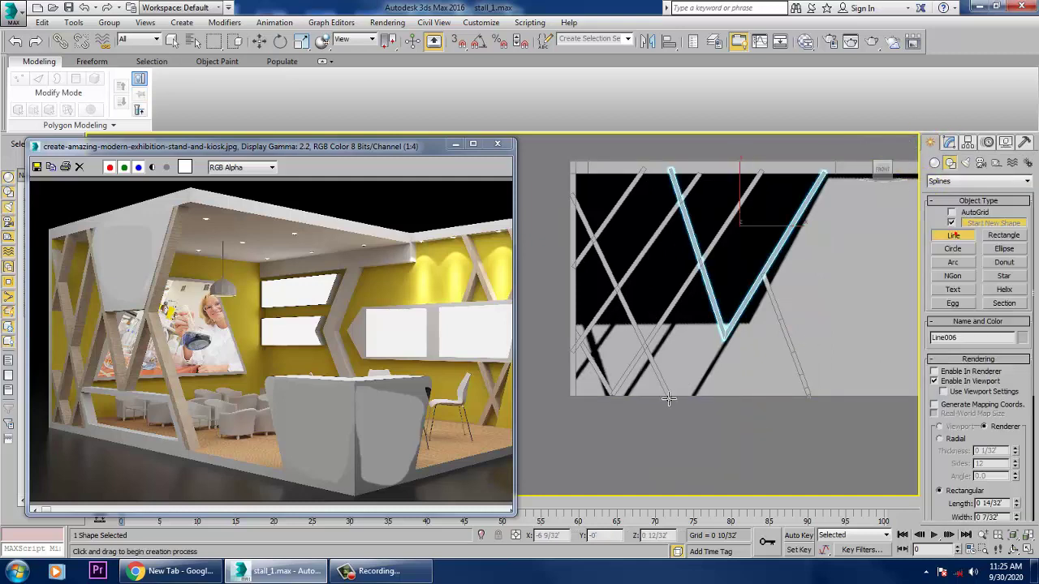
click(668, 399)
click(653, 361)
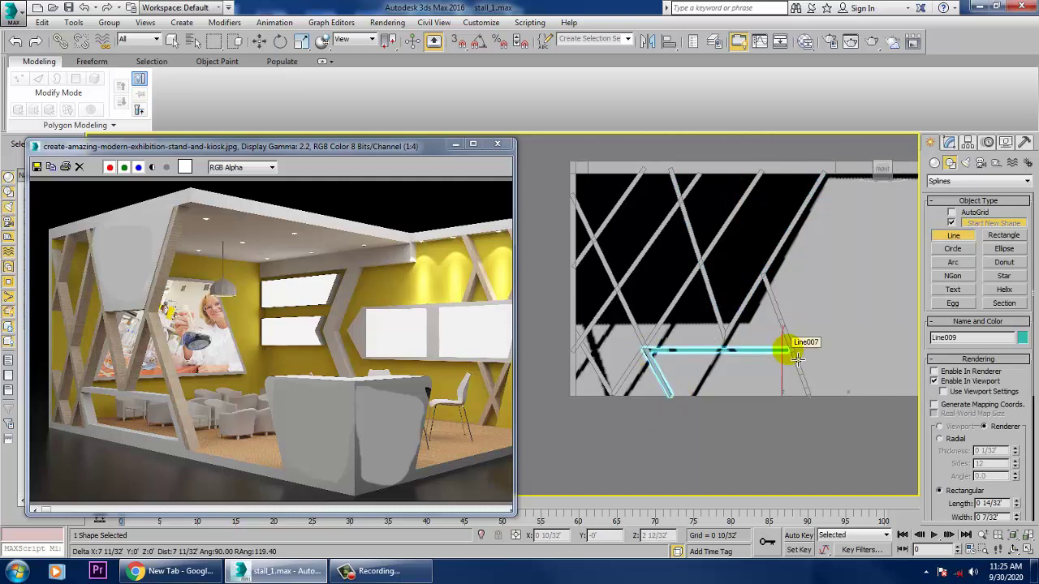
click(798, 355)
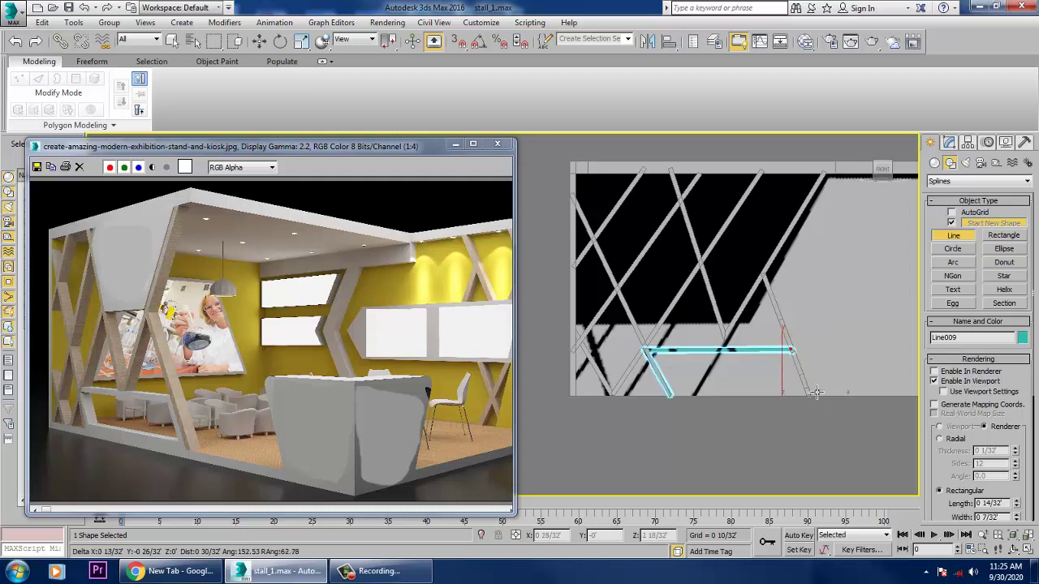
click(810, 396)
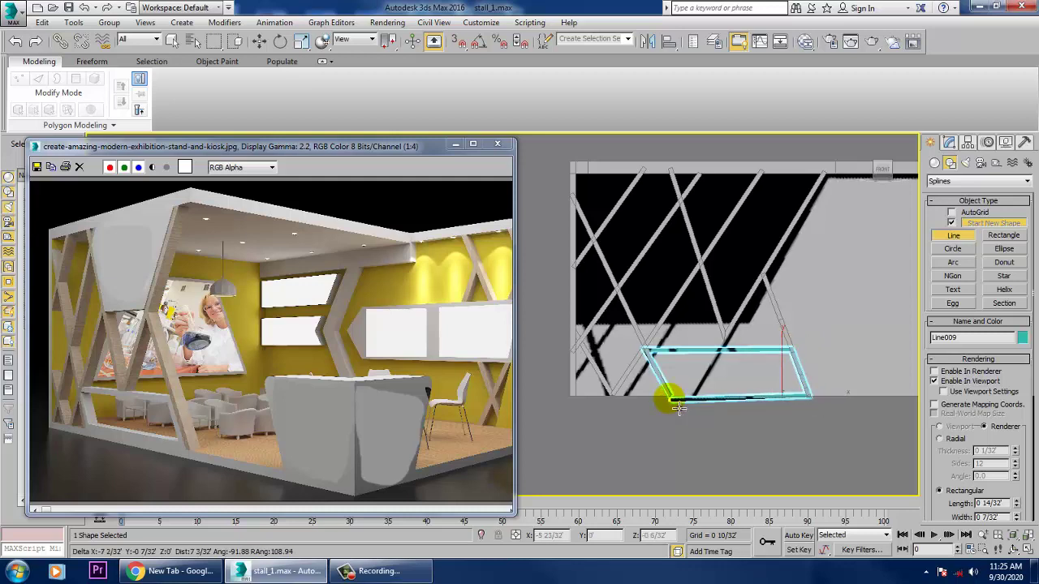
click(674, 397)
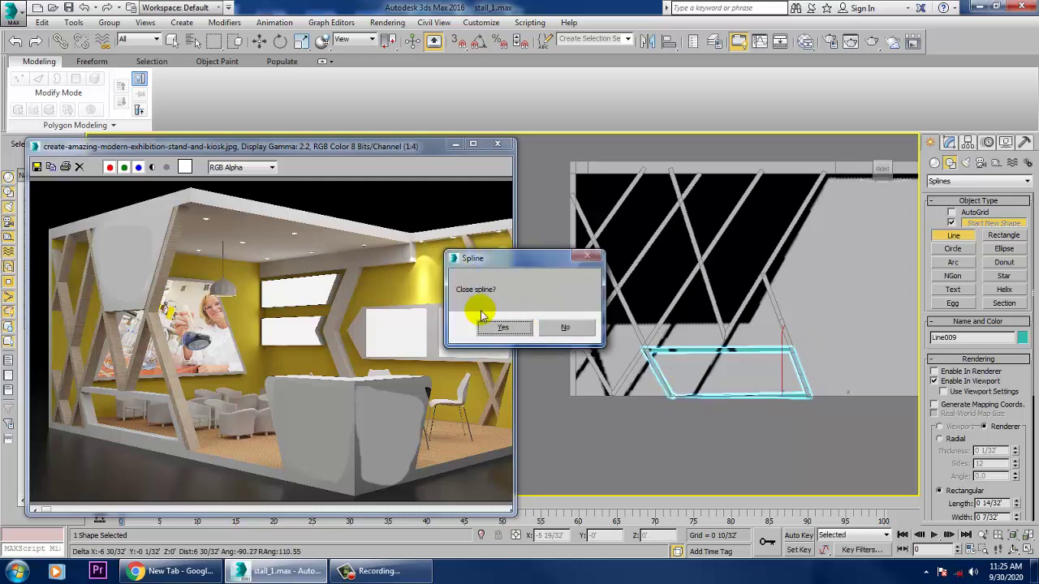
click(503, 327)
Step: Convert the lower-left and upper-left vertices of the new slanted frame to Corner
key(w)
scroll(706, 403, up, 2)
key(1)
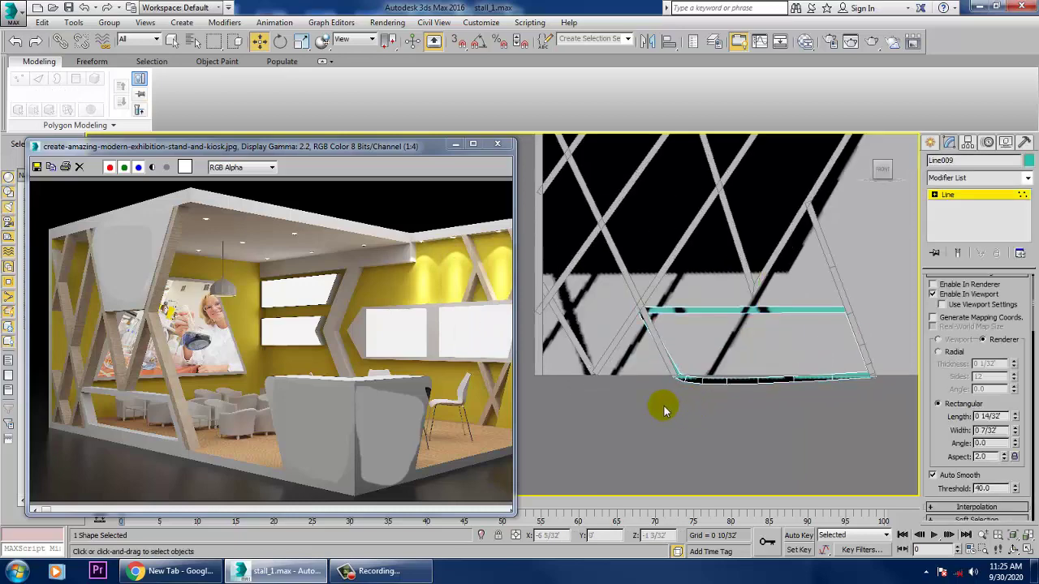
drag(666, 403, 690, 368)
right_click(668, 371)
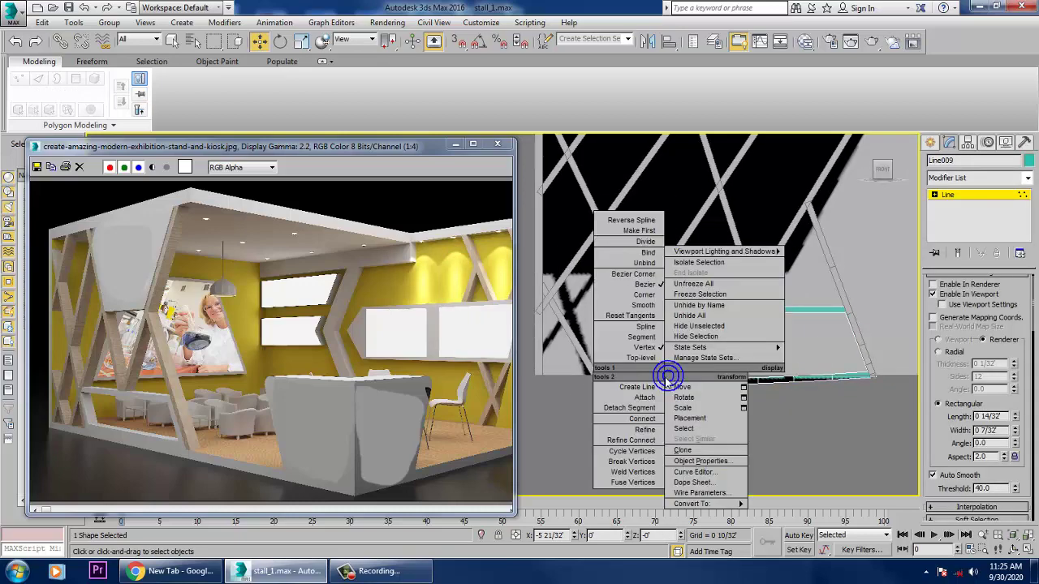
click(666, 322)
click(641, 310)
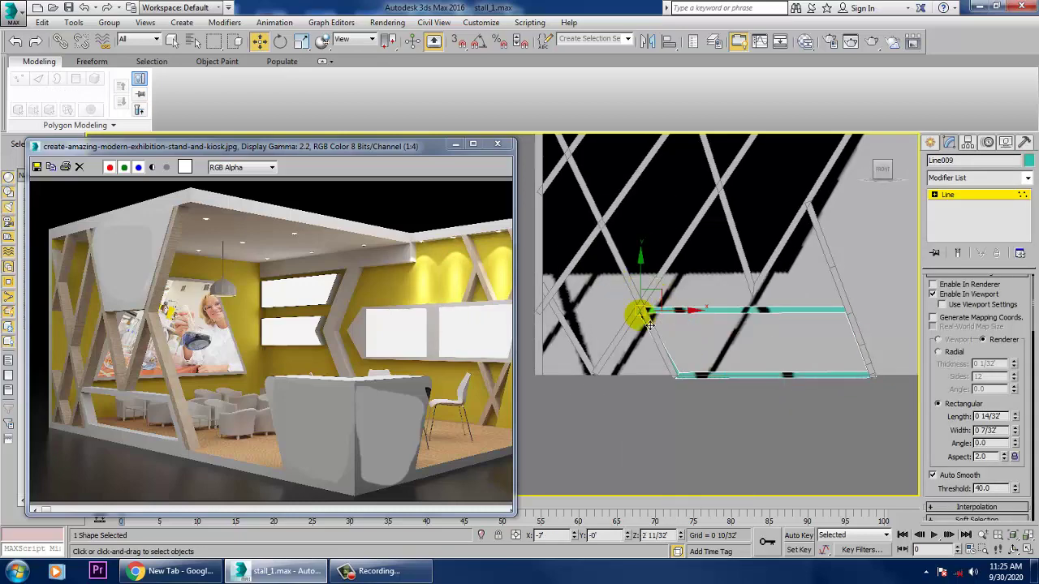
right_click(639, 311)
click(617, 235)
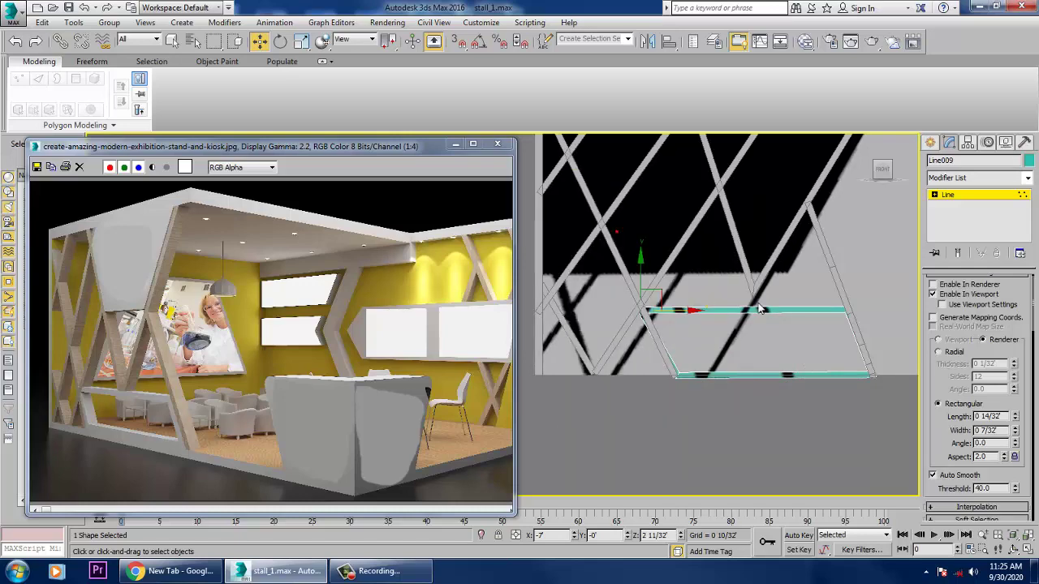
Step: Move the slanted frame's upper-left vertex to about X -7 2/32', Z 2 17/32', toward the crossing of the lattice bars
click(845, 311)
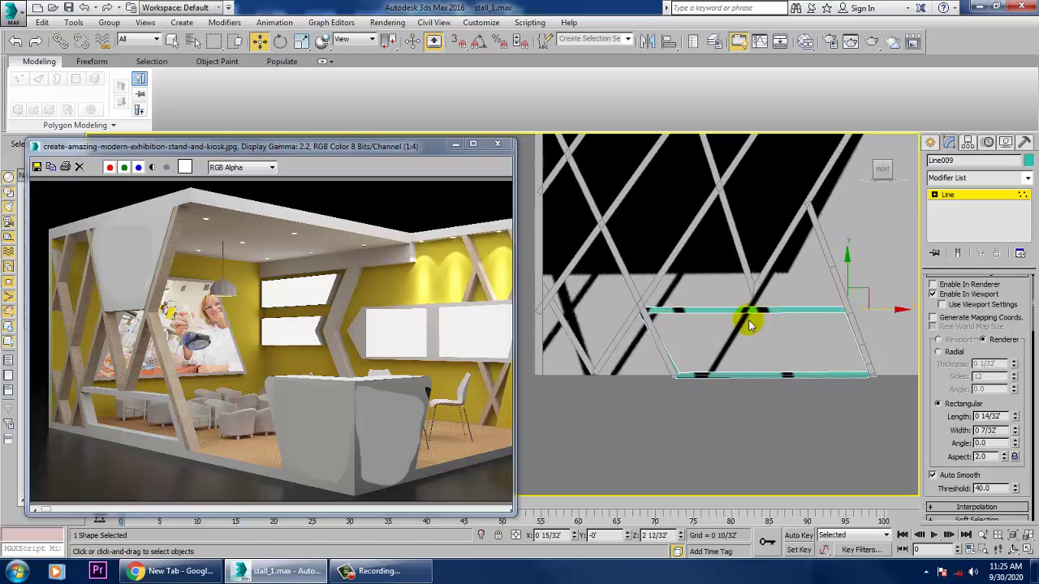
scroll(748, 323, up, 3)
middle_drag(623, 288, 650, 301)
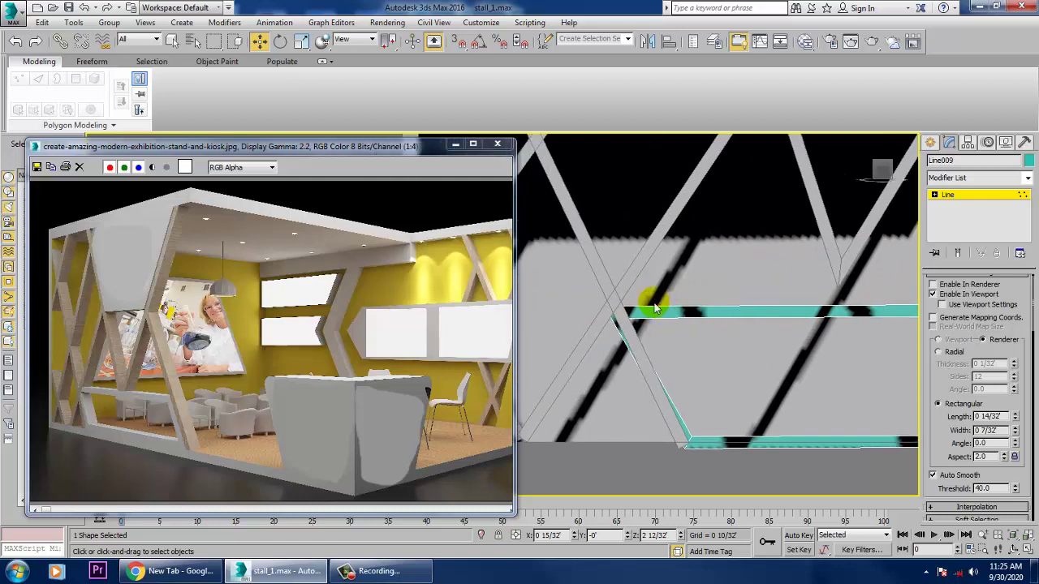
drag(581, 278, 667, 302)
scroll(674, 312, down, 8)
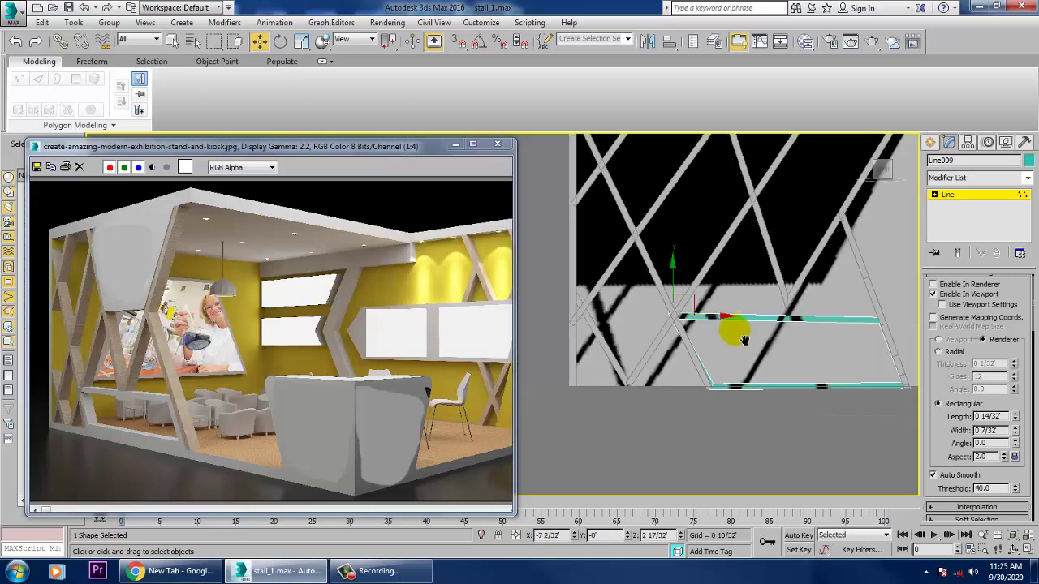
Step: Move the slanted frame along Y to about -6 26/32', in line with the front lattice
alt+middle_drag(800, 403, 766, 360)
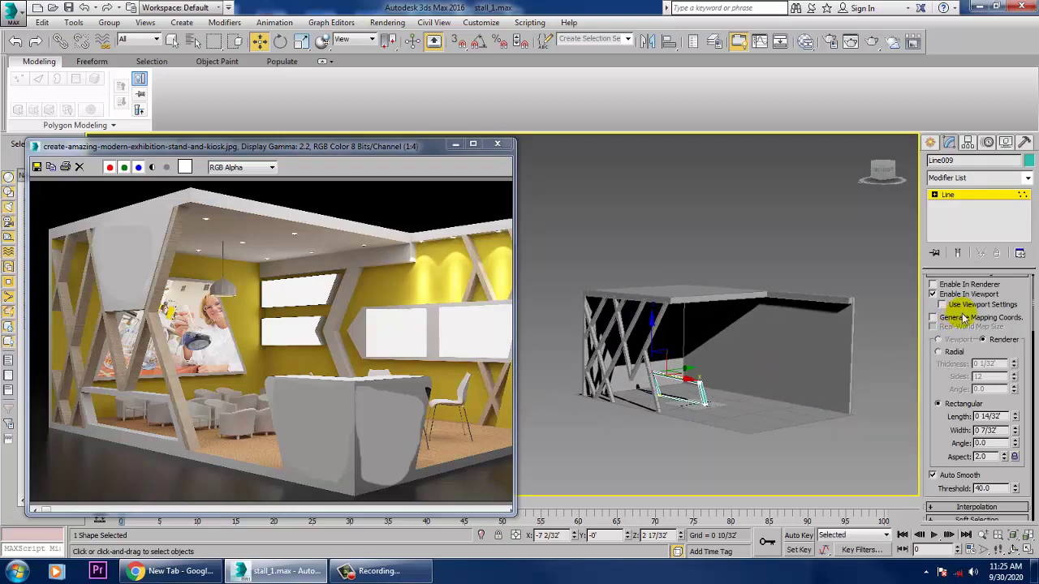
scroll(821, 422, up, 8)
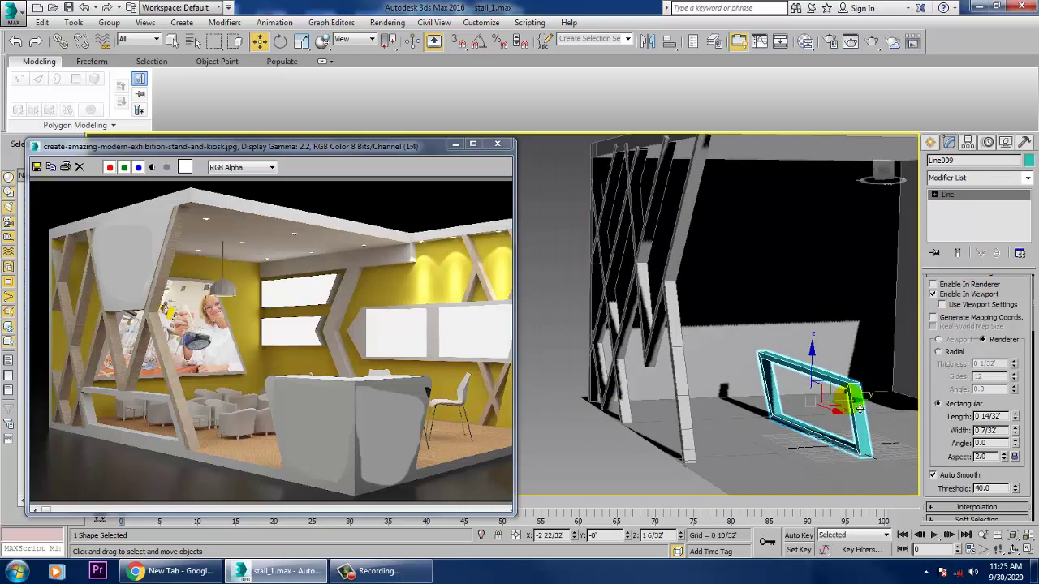
drag(860, 409, 697, 437)
alt+middle_drag(697, 437, 630, 422)
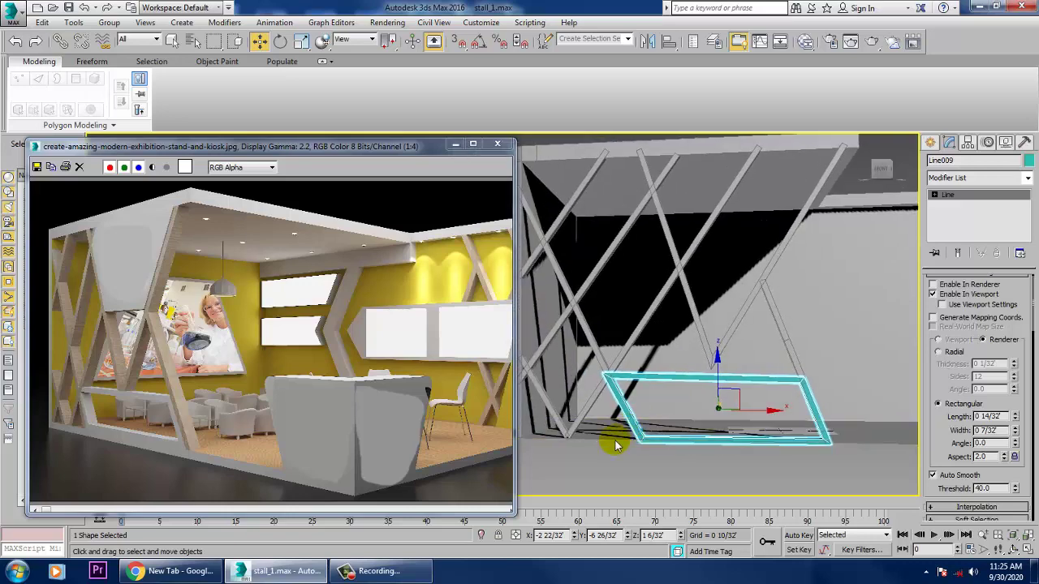
Step: Lower the V-shaped bar's bottom vertex to about X -2 26/32', Z 2 26/32', so it meets the slanted frame's upper edge
key(alt+w)
middle_drag(675, 296, 655, 291)
key(alt+w)
scroll(650, 336, up, 5)
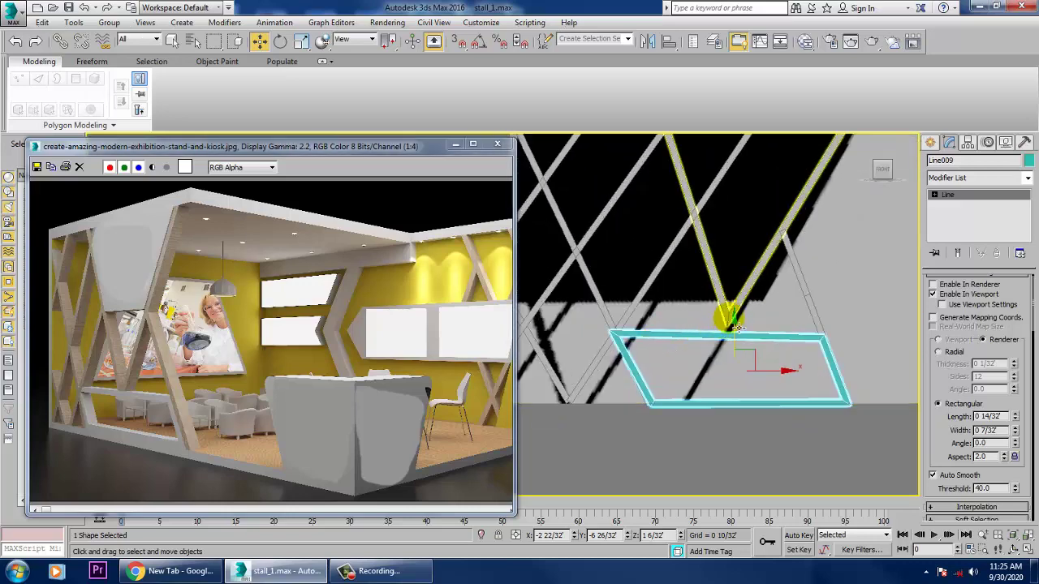
click(706, 341)
key(1)
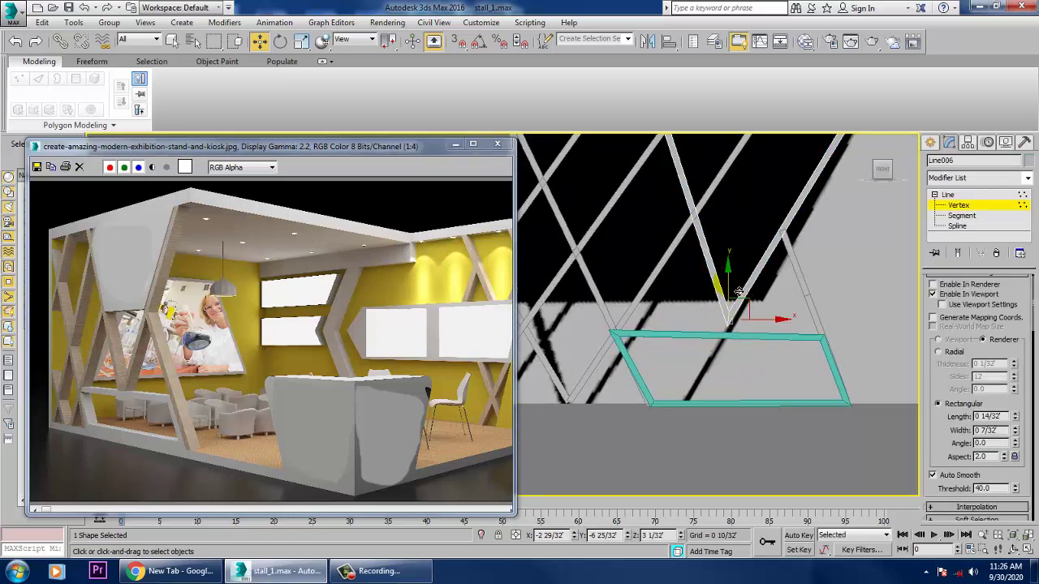
click(739, 294)
alt+middle_drag(740, 297, 740, 338)
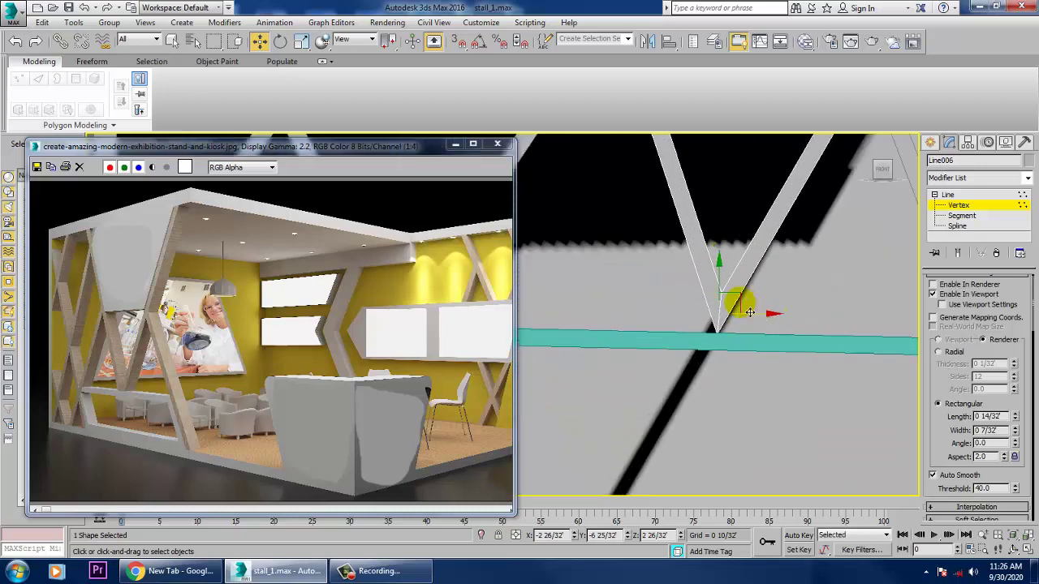
alt+middle_drag(737, 290, 641, 344)
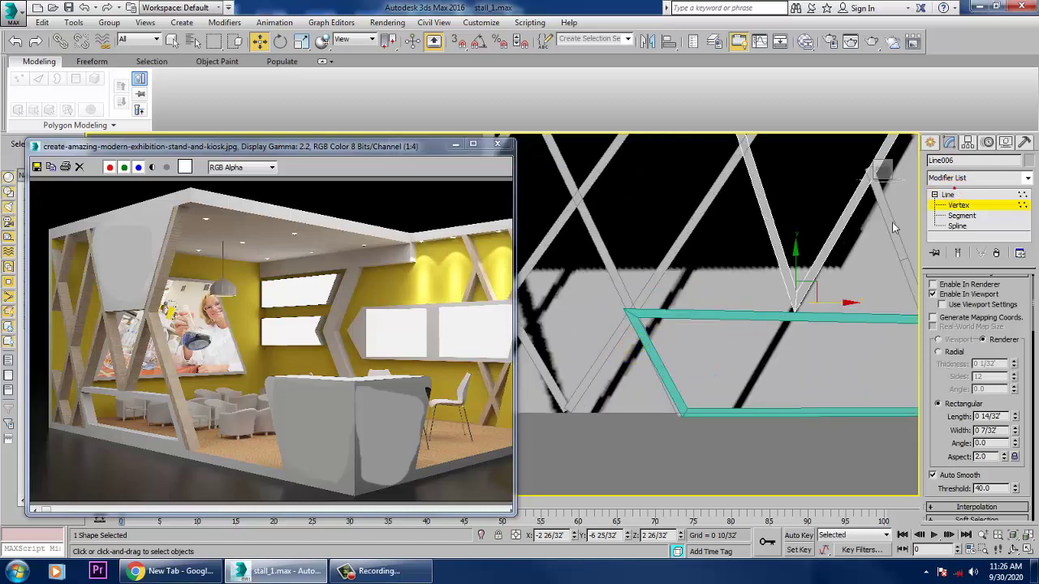
click(945, 196)
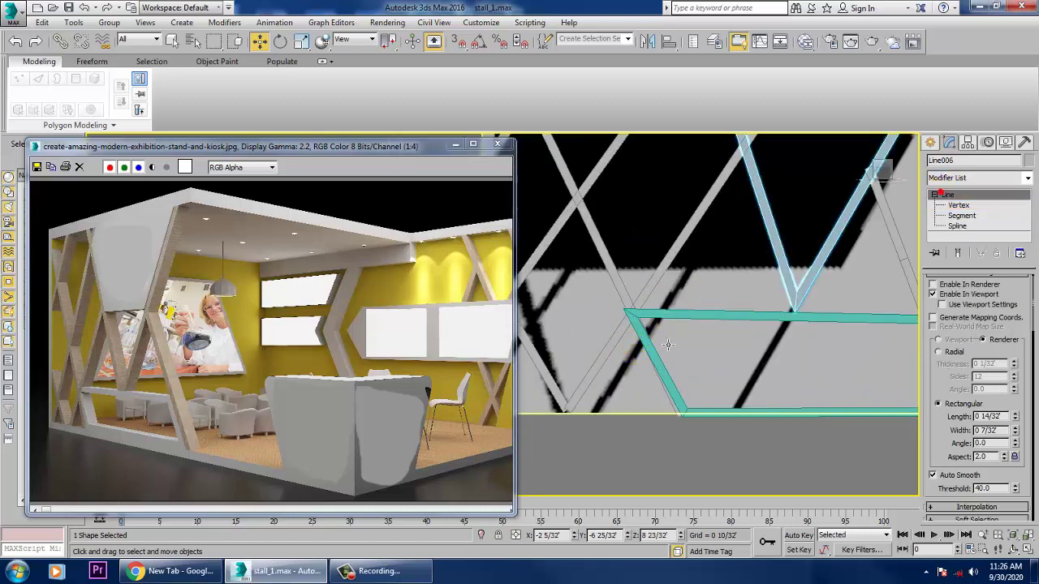
Step: Shift the slanted frame's upper-left vertex along X to about -6 30/32'
click(687, 328)
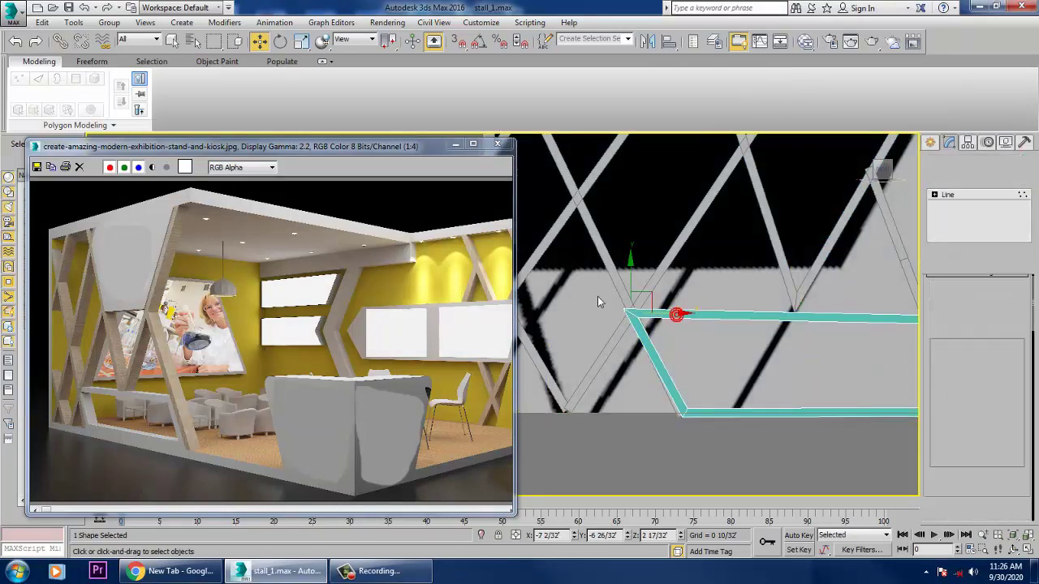
click(672, 320)
drag(672, 321, 678, 320)
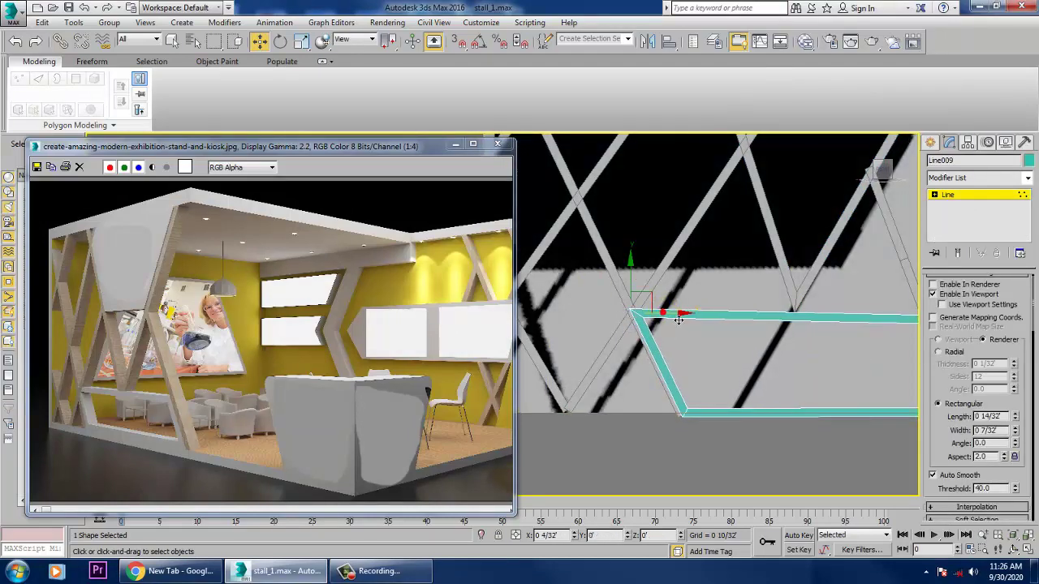
Step: Set the whole slanted frame's object color to the light gray custom color
key(alt+w)
middle_click(783, 398)
key(alt+w)
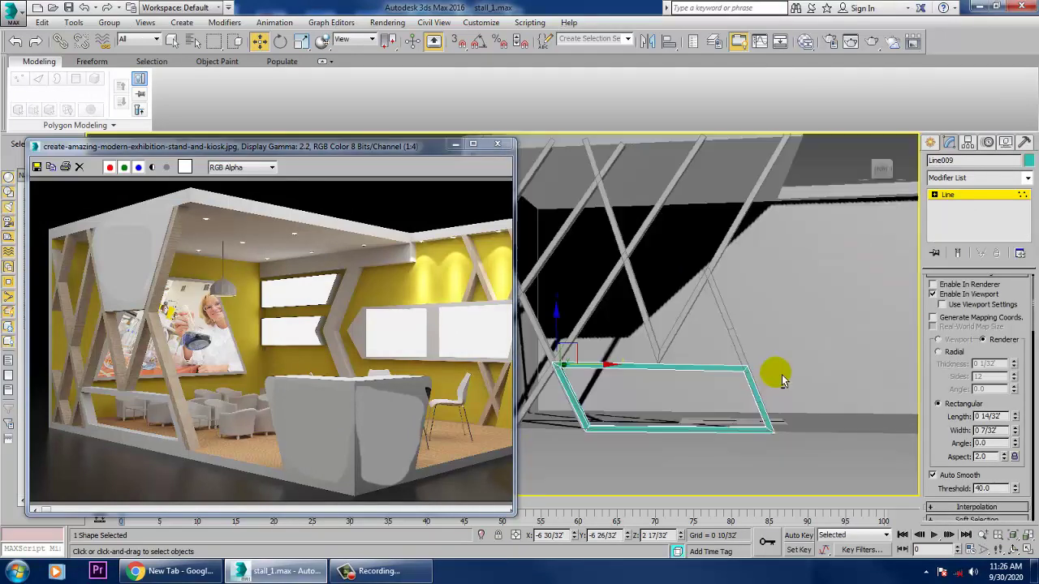
alt+middle_drag(781, 378, 693, 393)
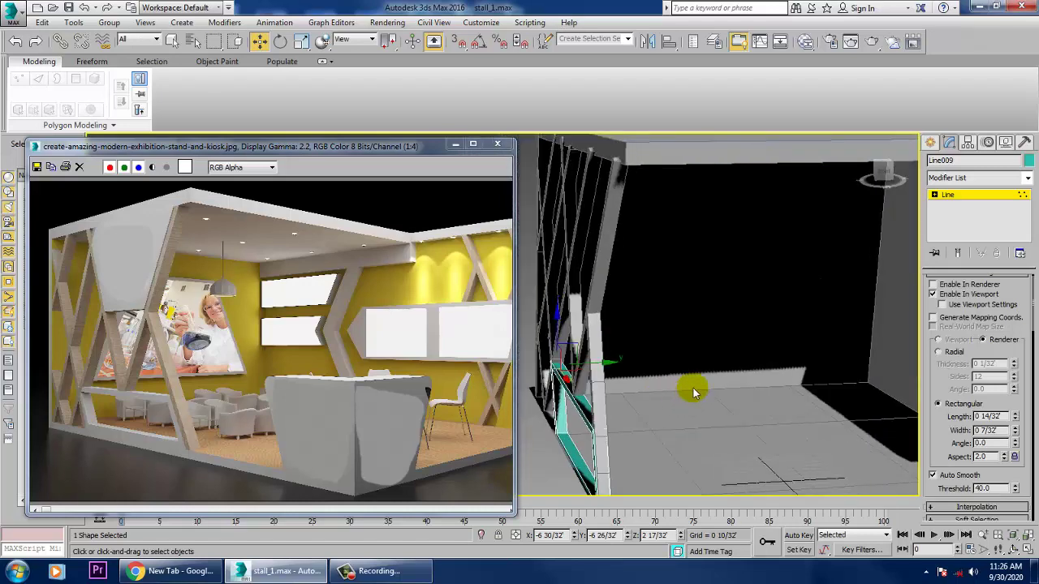
click(973, 196)
click(1027, 161)
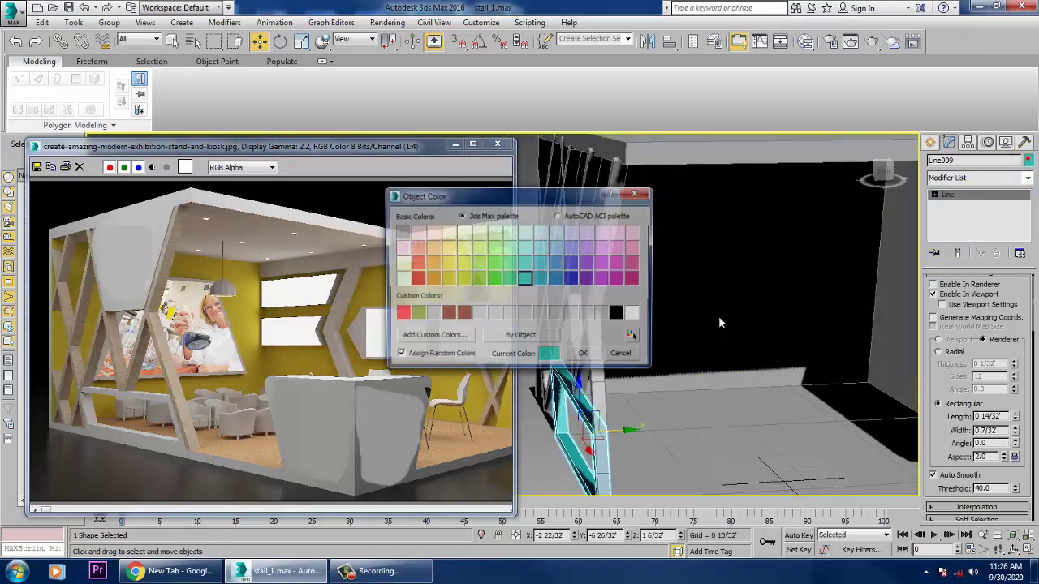
click(595, 360)
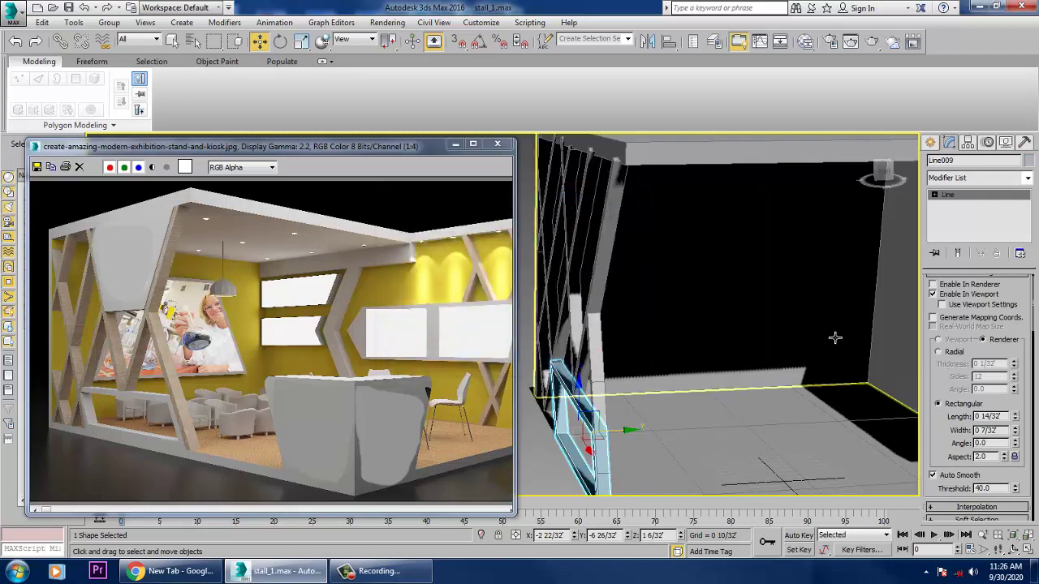
scroll(836, 338, down, 5)
alt+middle_drag(836, 337, 898, 321)
scroll(833, 315, up, 4)
alt+middle_drag(715, 332, 779, 317)
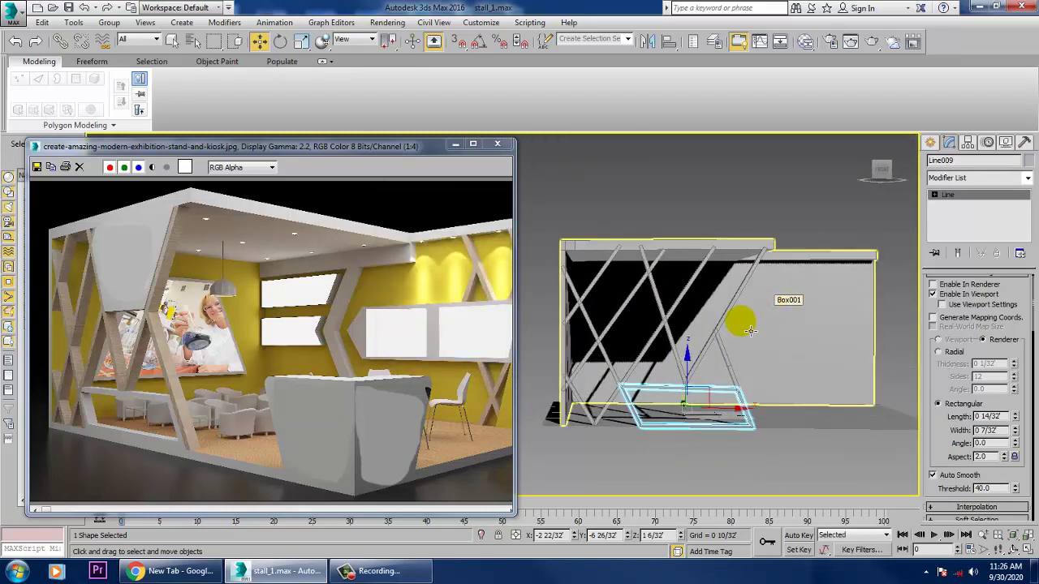
scroll(737, 323, up, 5)
scroll(698, 284, down, 6)
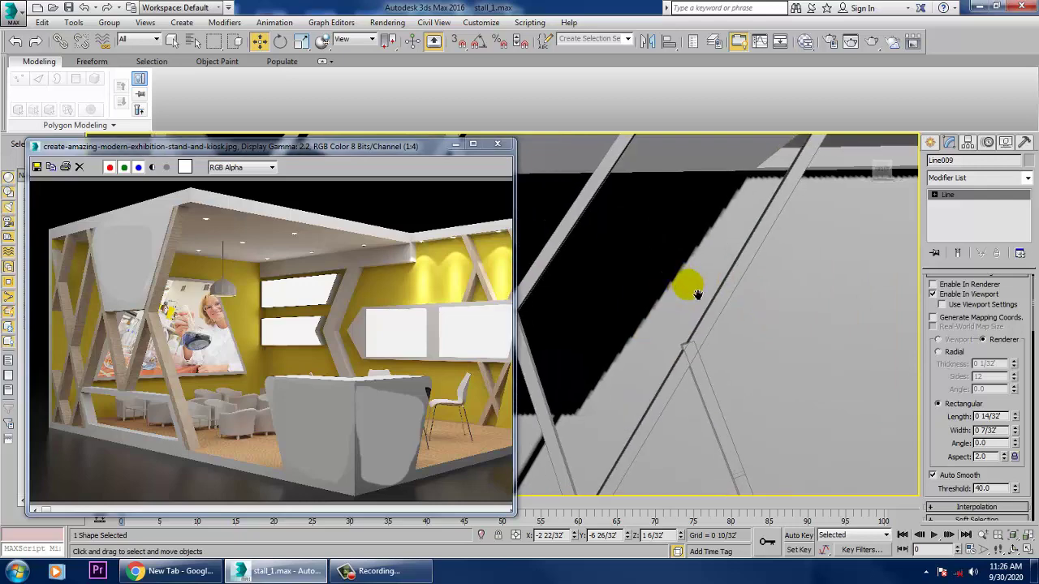
Step: Shorten the long diagonal bar by moving its upper vertex to about X -4 5/32', Z 7 4/32', where it meets the crossing bar
alt+middle_drag(691, 269, 730, 277)
click(742, 279)
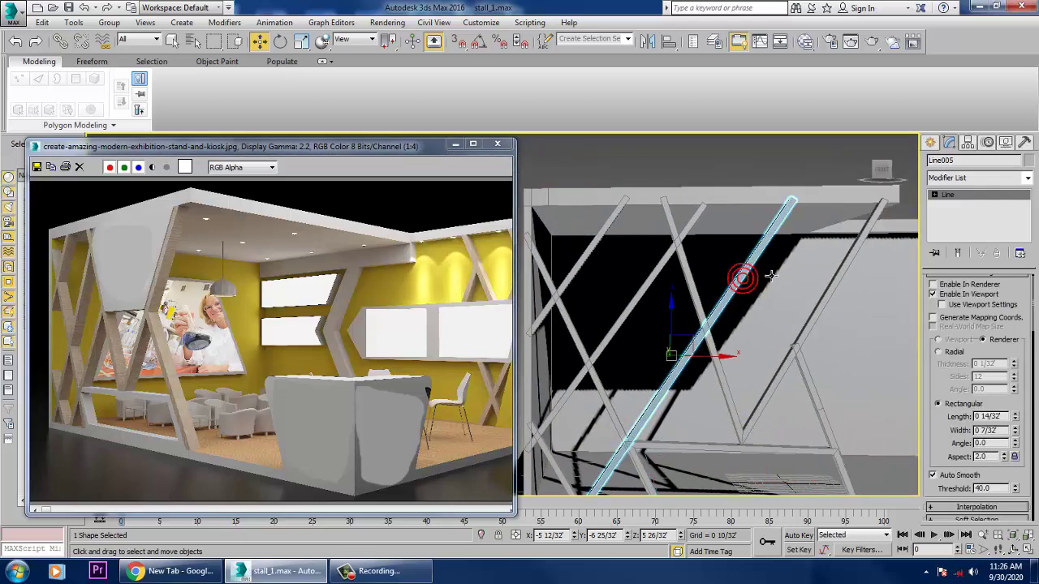
key(1)
key(alt+w)
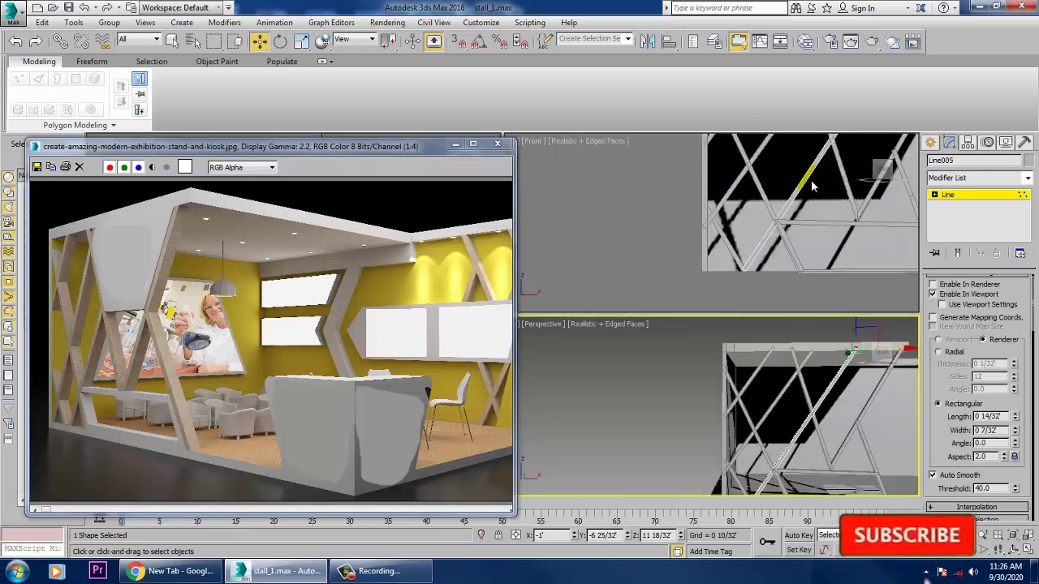
middle_click(786, 186)
key(alt+w)
scroll(783, 185, down, 3)
middle_drag(783, 185, 768, 337)
scroll(805, 265, down, 2)
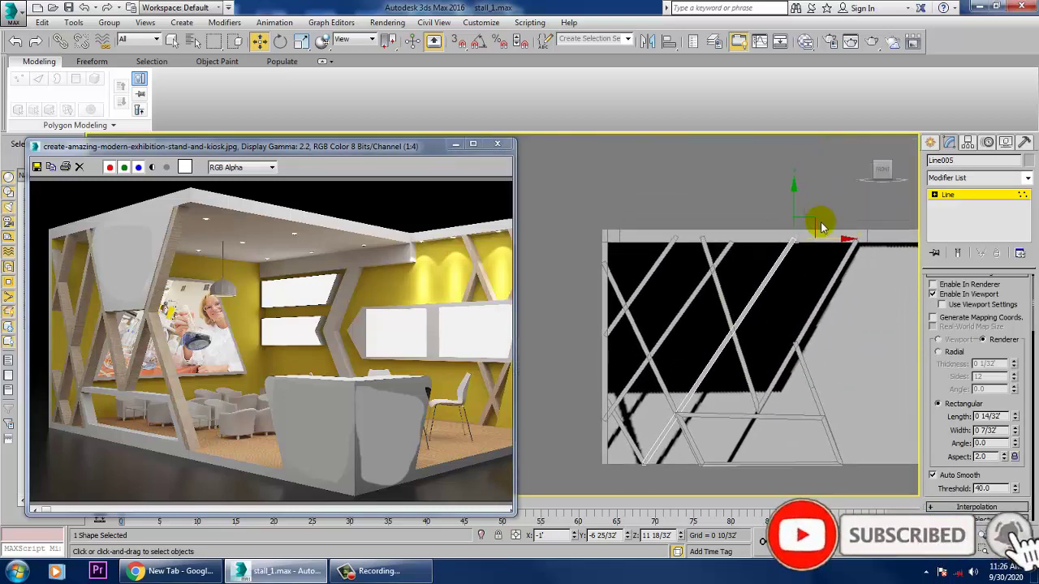
drag(819, 230, 756, 314)
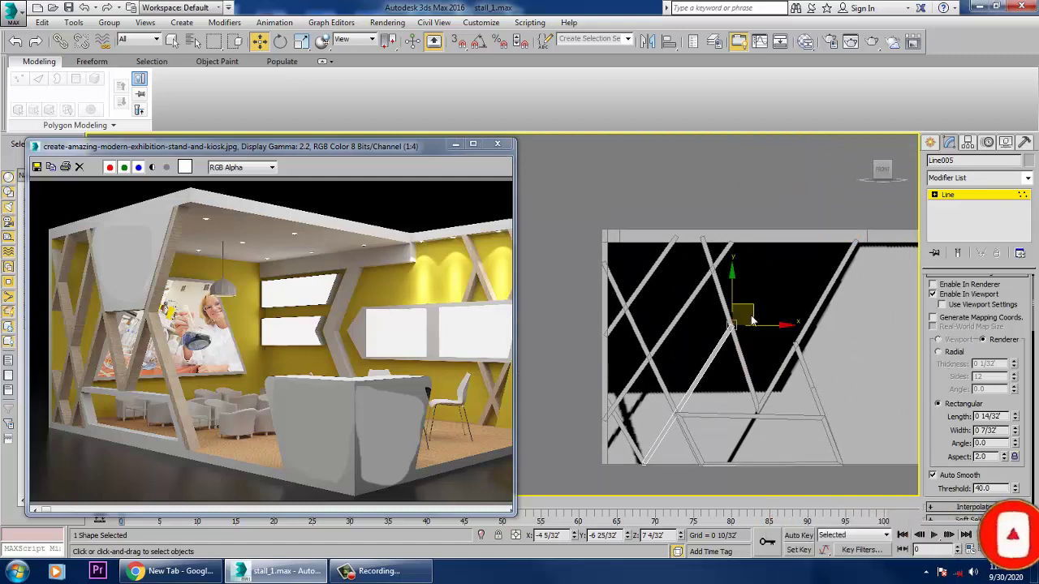
Step: Draw a closed trapezoid spline in the front view between the two bars below the roof edge, with a horizontal base about 3 31/32' long
click(931, 142)
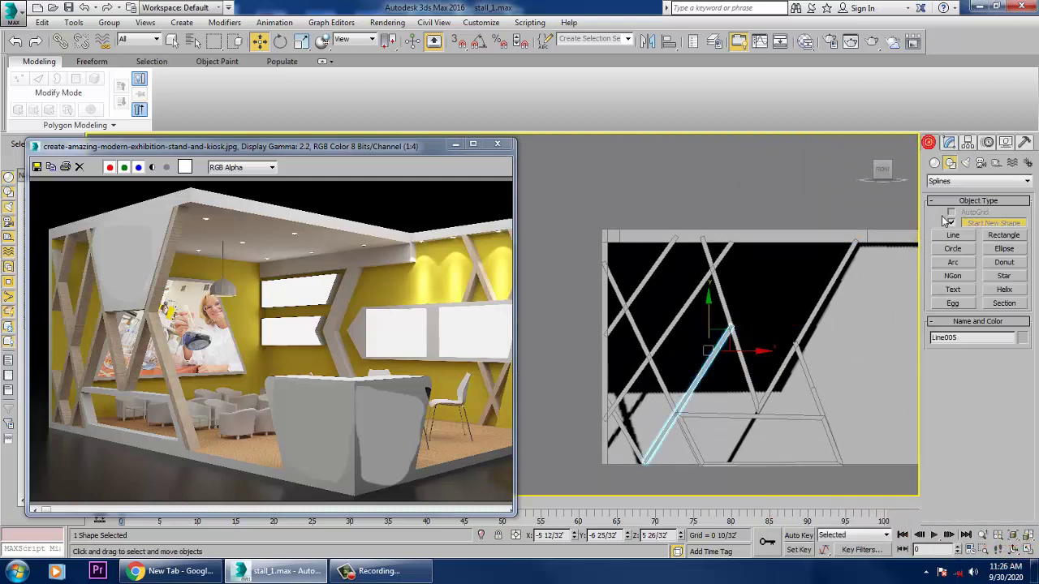
click(955, 236)
scroll(711, 265, up, 4)
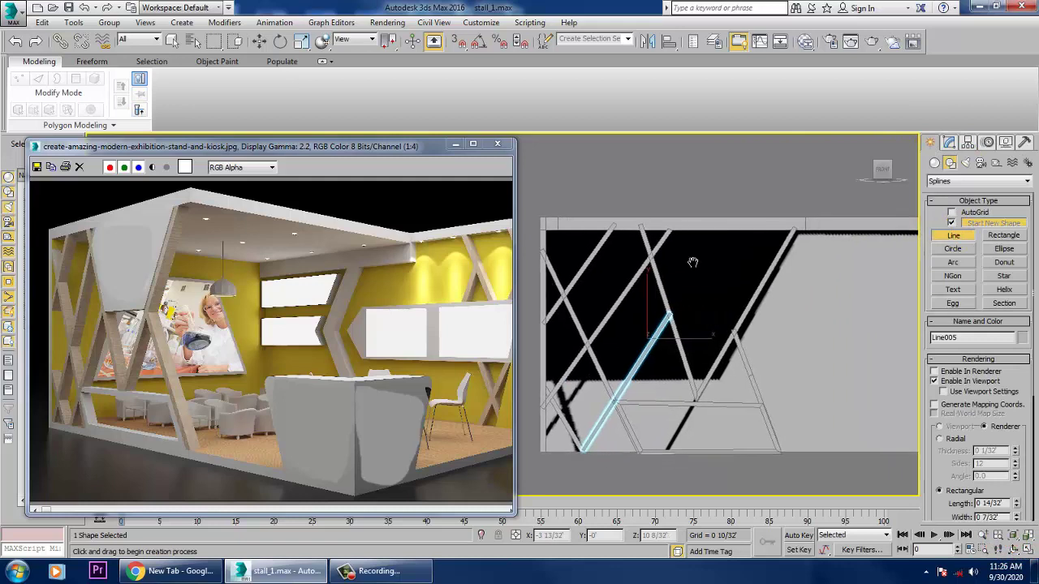
scroll(647, 257, up, 2)
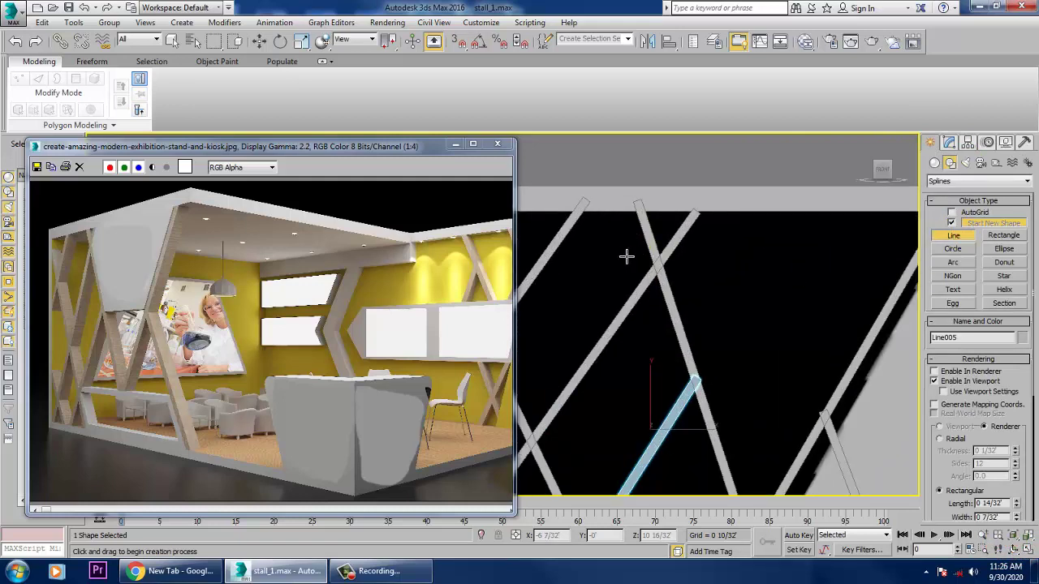
click(646, 210)
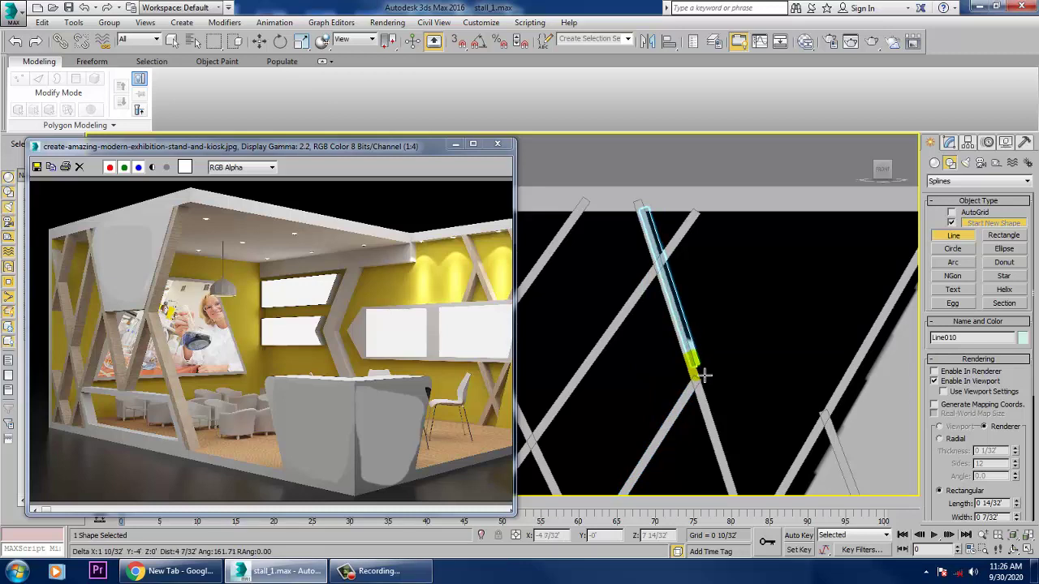
click(695, 367)
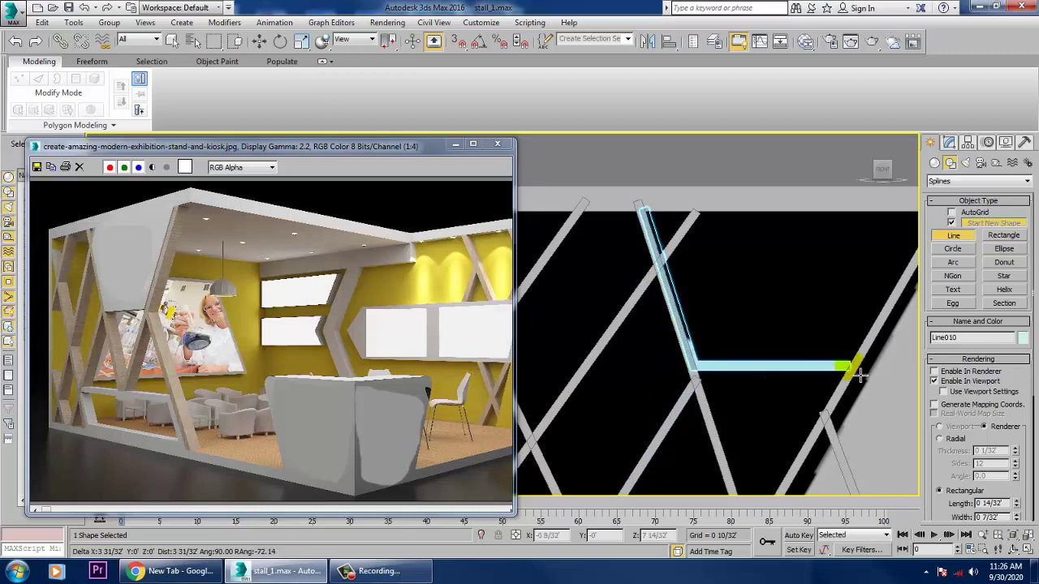
click(856, 368)
middle_drag(901, 285, 836, 317)
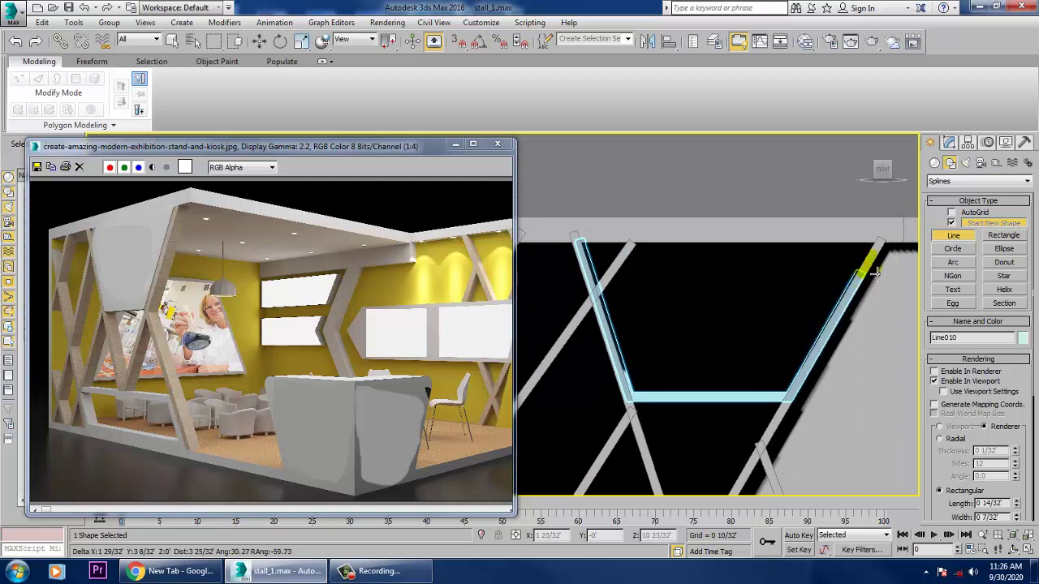
click(883, 243)
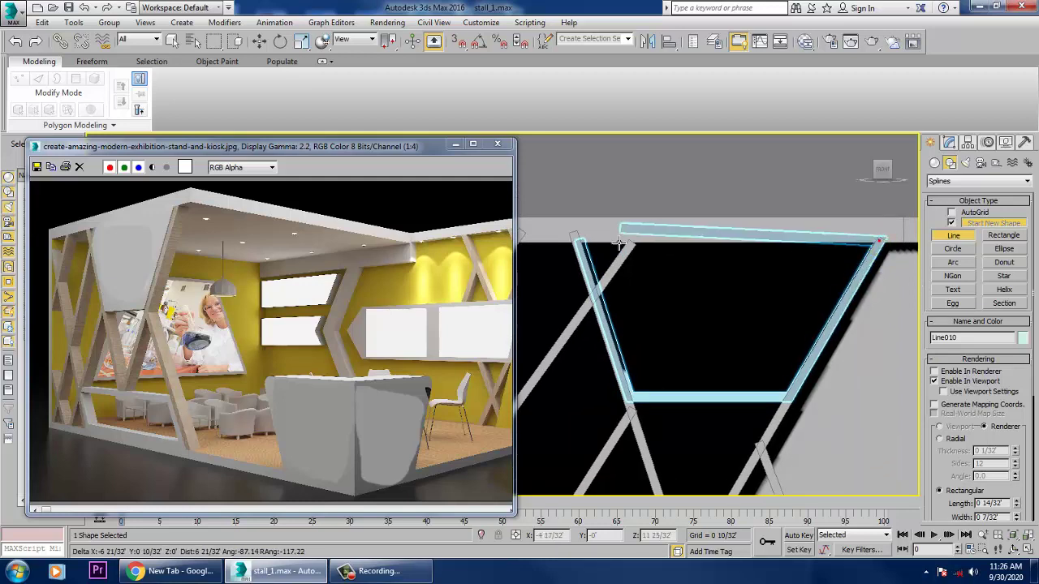
click(588, 248)
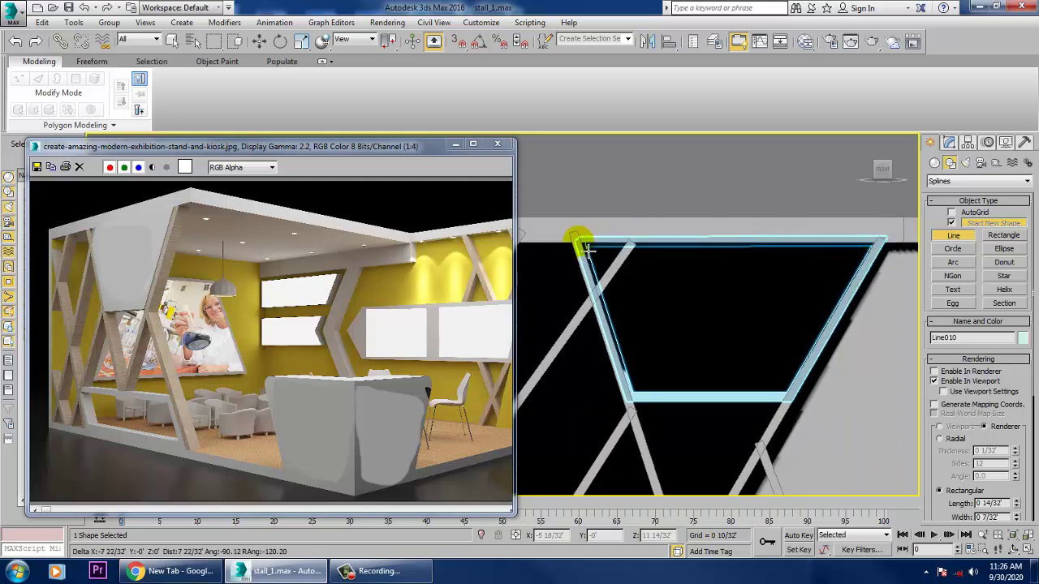
click(504, 327)
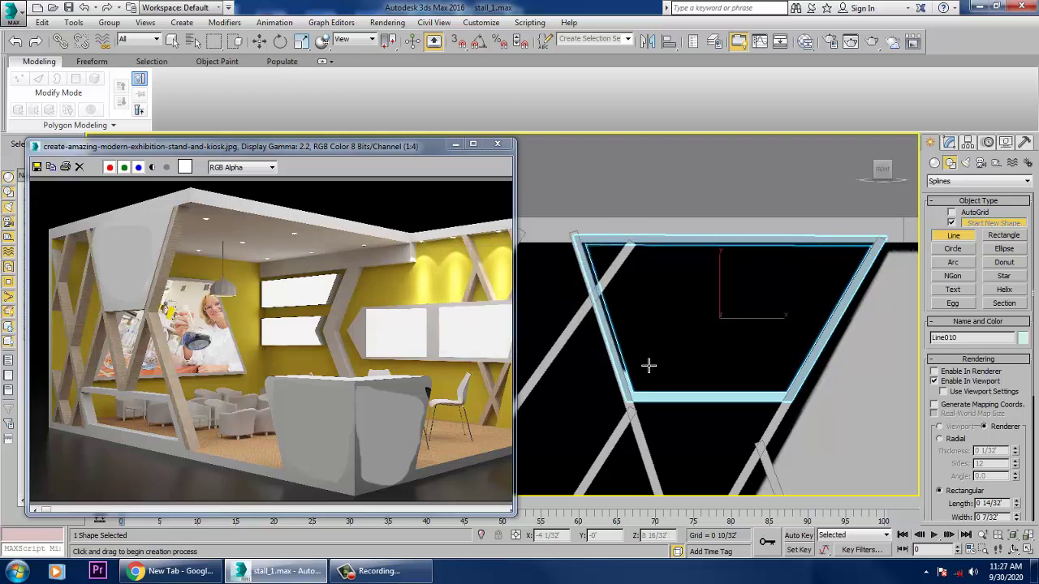
Step: Apply an Extrude modifier to the trapezoid with an amount of 0 13/32'
key(w)
key(alt+w)
middle_click(742, 349)
key(alt+w)
mouse_move(738, 349)
alt+middle_down()
mouse_move(719, 366)
mouse_move(730, 357)
alt+middle_up()
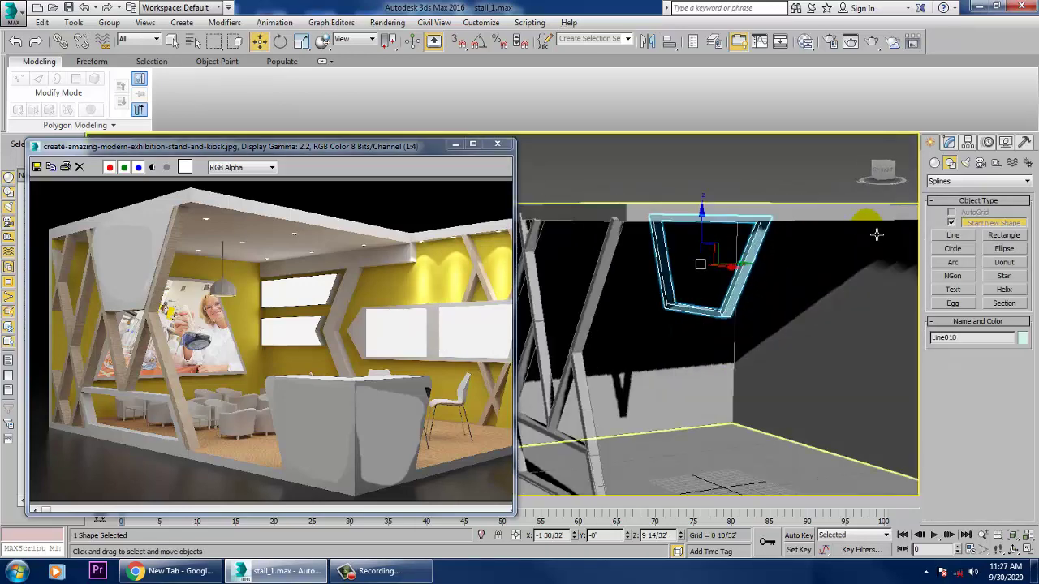
click(949, 142)
click(1000, 178)
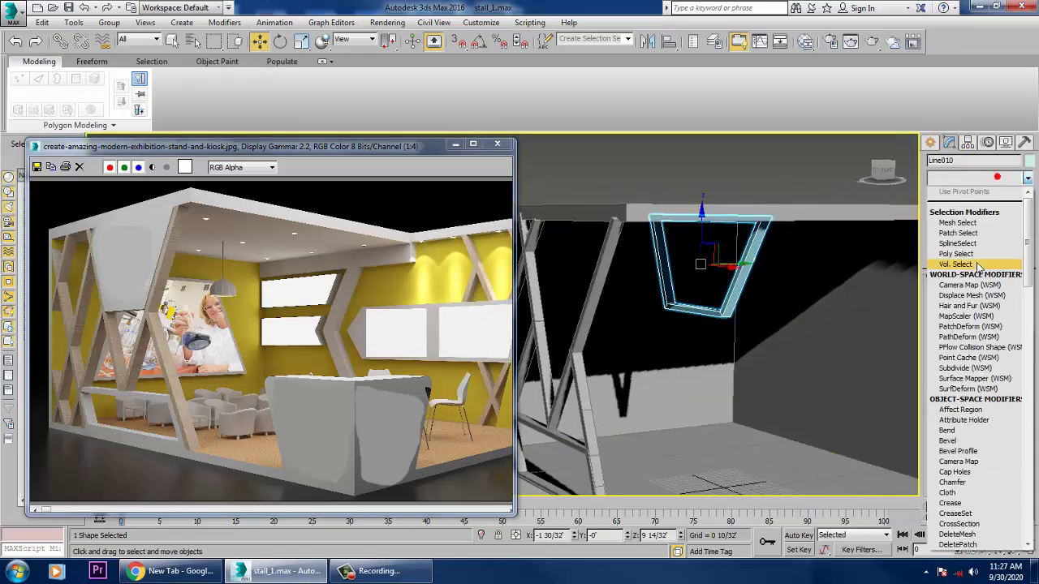
text(ex)
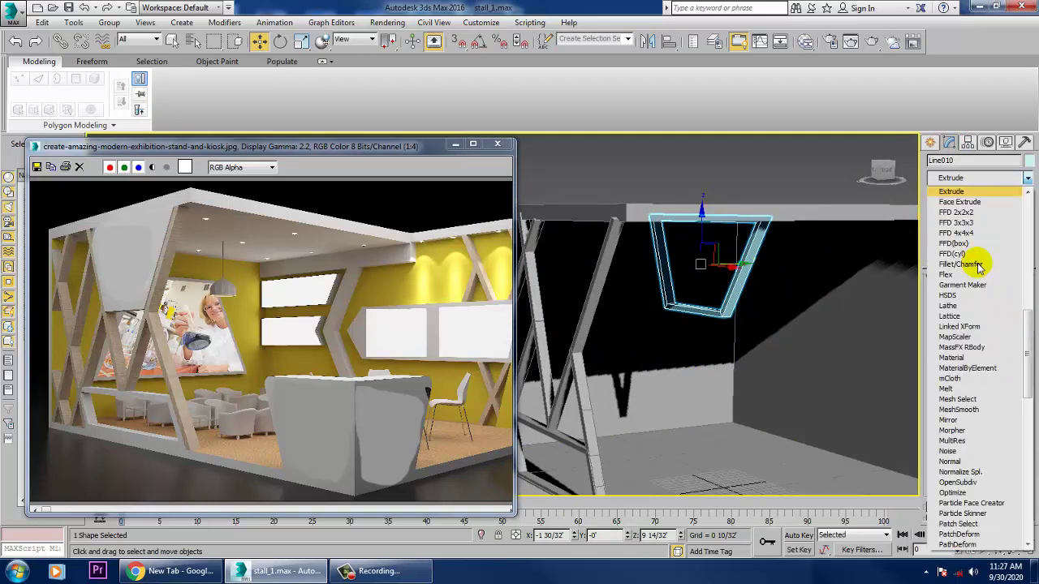
key(Return)
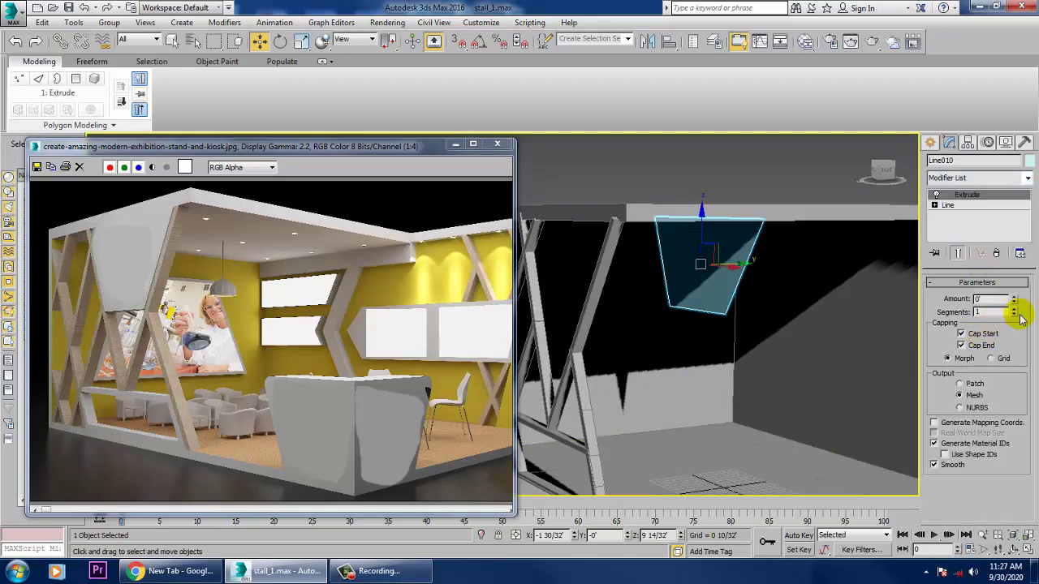
drag(1022, 301, 1021, 291)
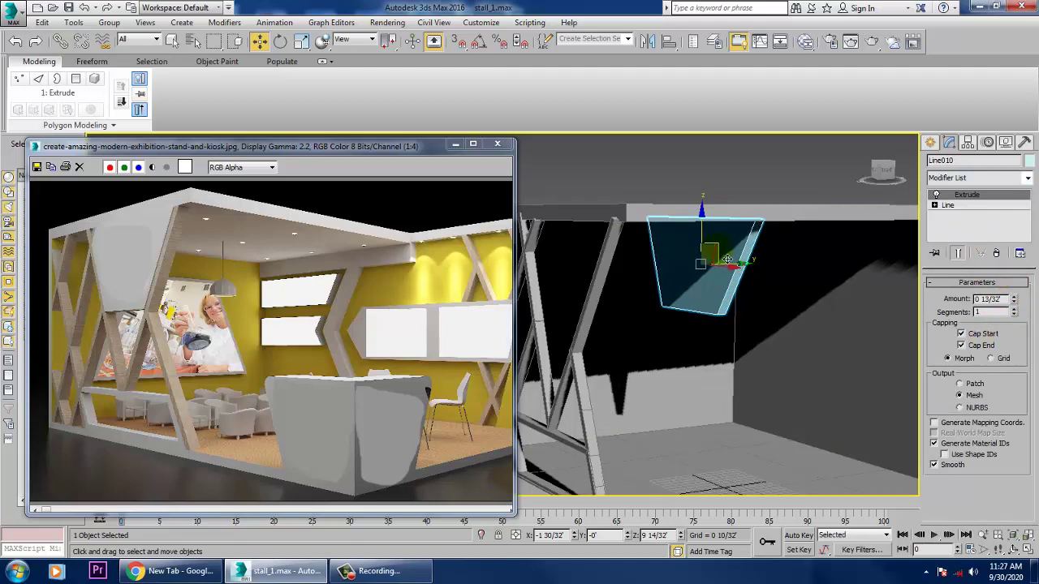
Step: Move the extruded trapezoid panel along Y to about -6 21/32', in line with the front lattice
drag(728, 260, 622, 271)
alt+middle_drag(628, 270, 668, 257)
key(alt+w)
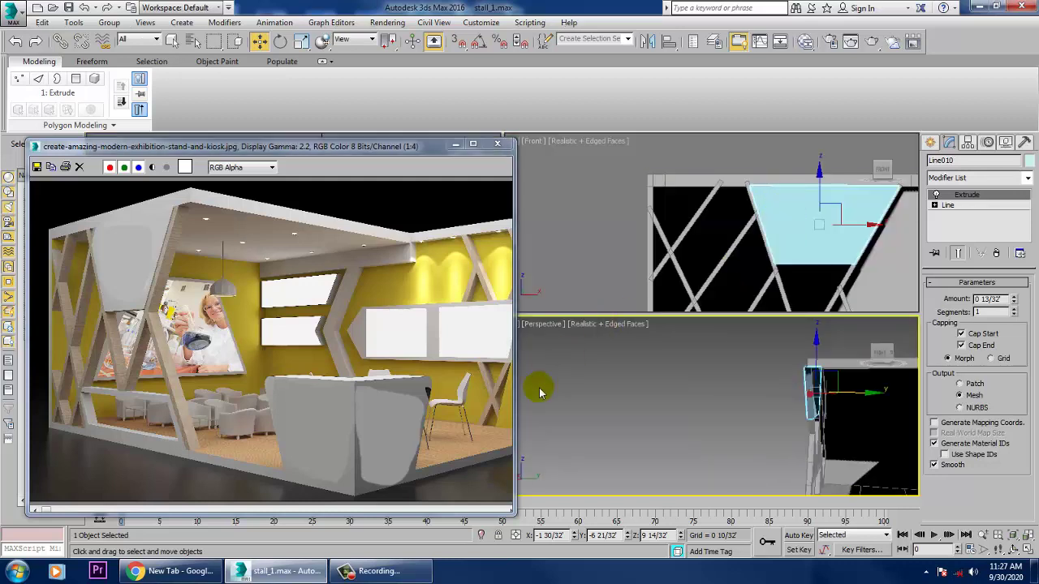
key(alt+w)
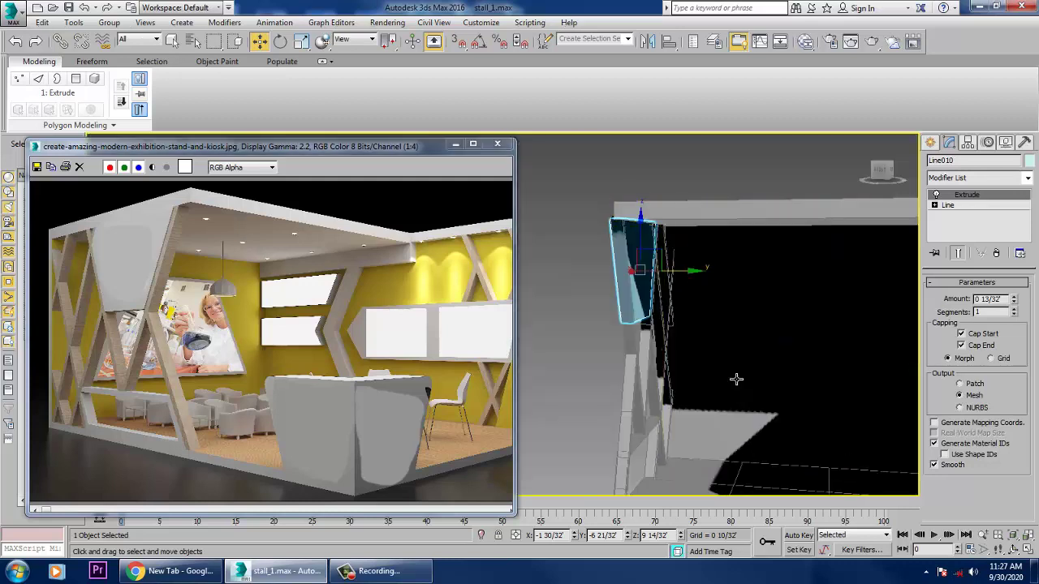
middle_drag(735, 376, 724, 350)
Step: Reduce the panel's extrusion amount to 0 10/32' and shift it along Y to about -6 19/32'
click(1013, 302)
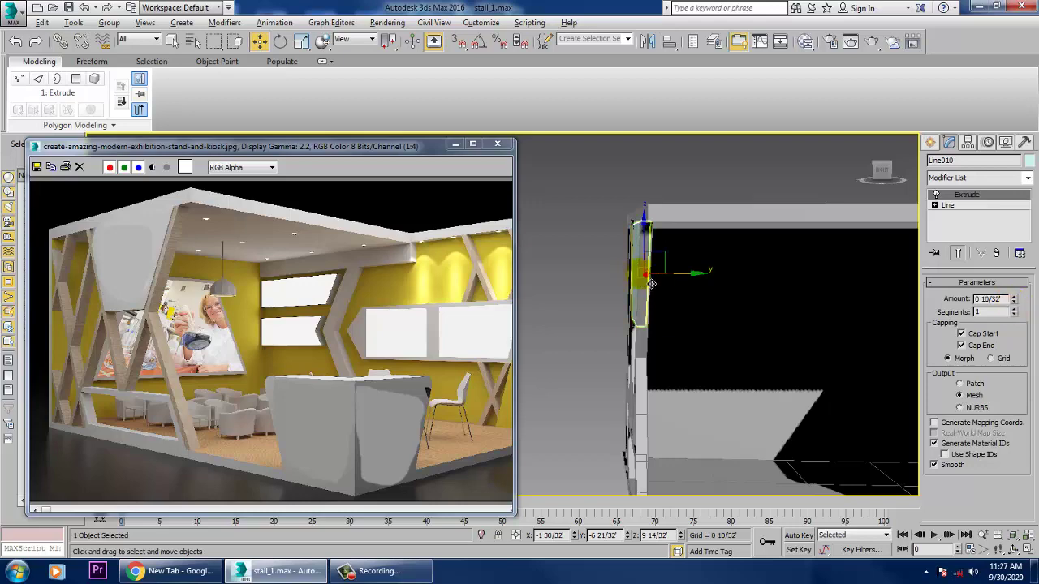
alt+middle_drag(654, 284, 687, 323)
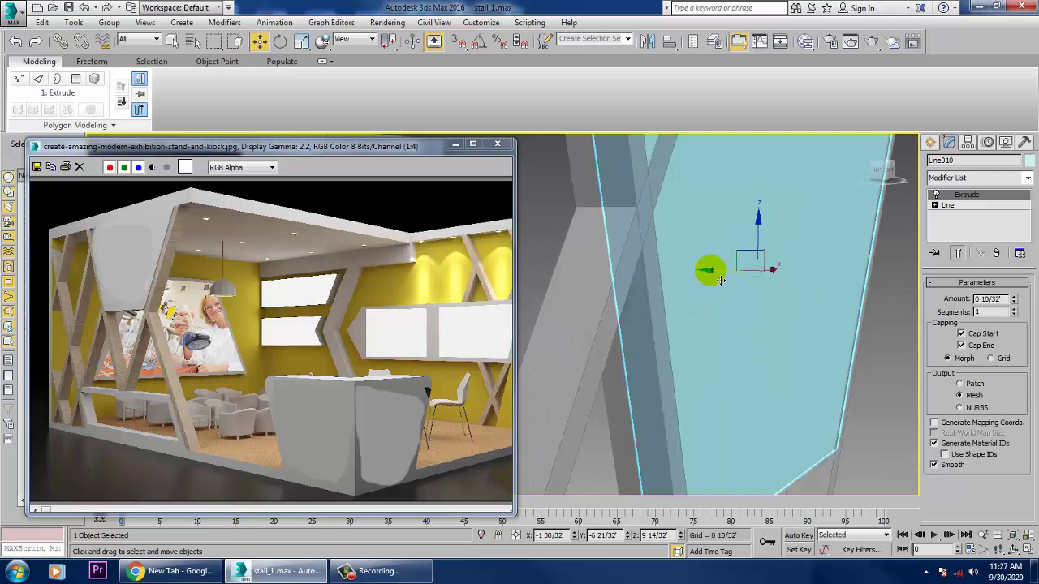
drag(710, 270, 710, 270)
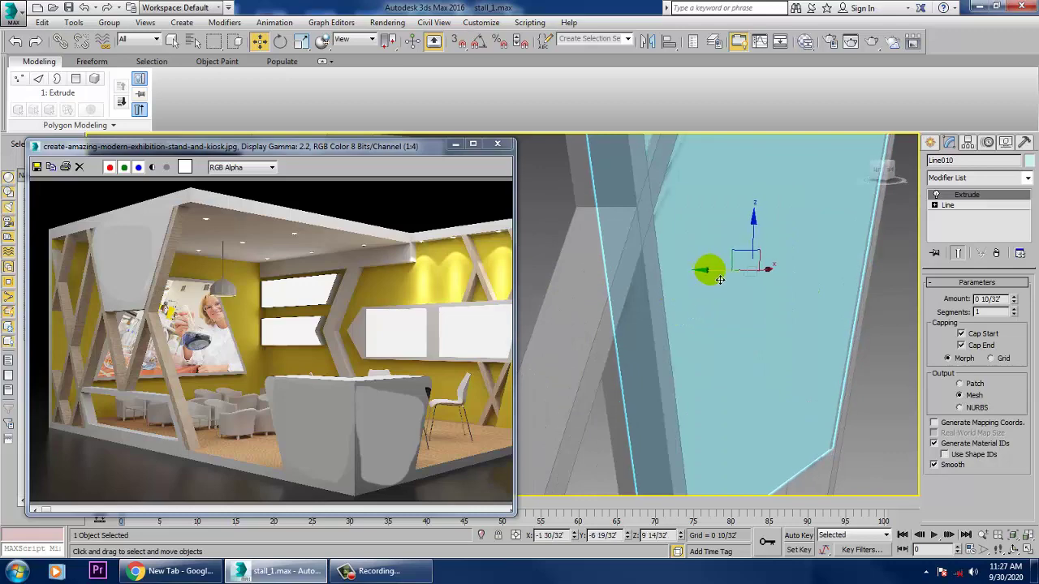
Step: Shorten the diagonal bar overlapping the panel by moving its upper vertex to about X -5 5/32', Z 10 1/32', then exit vertex editing
alt+middle_drag(720, 280, 625, 227)
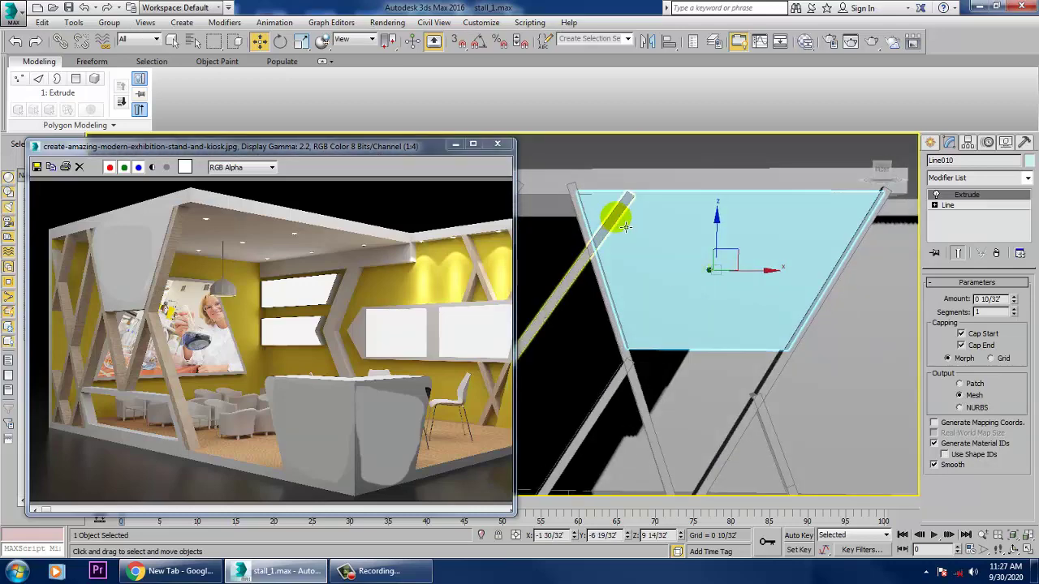
click(617, 215)
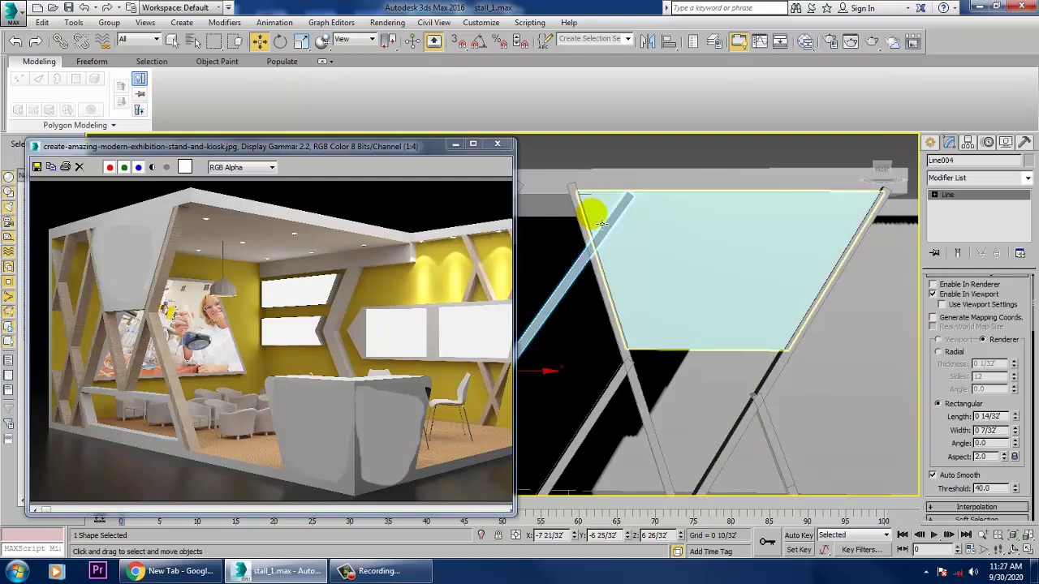
key(1)
click(628, 196)
drag(665, 188, 631, 229)
scroll(669, 269, down, 7)
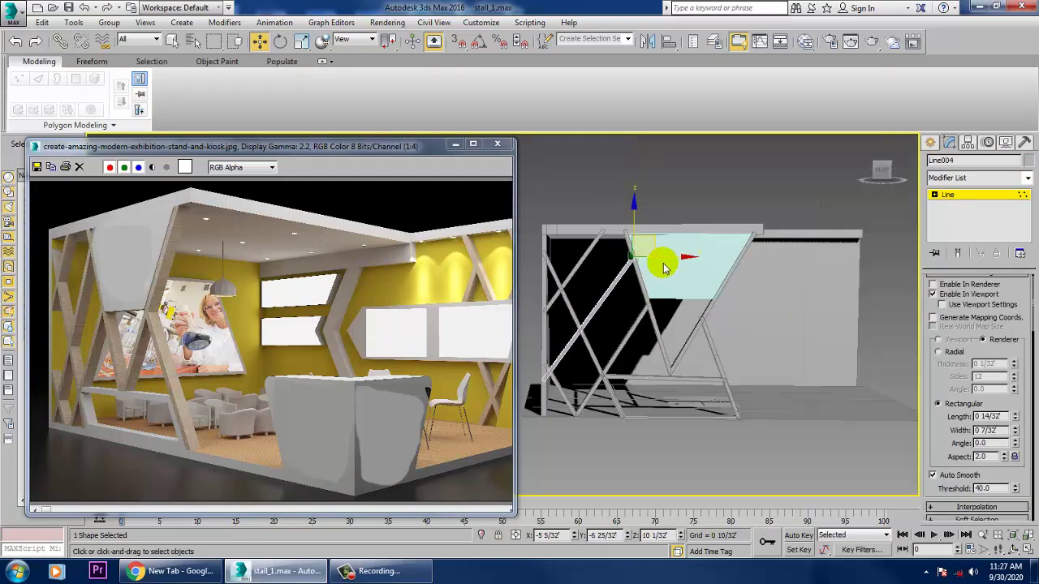
middle_drag(671, 271, 694, 261)
scroll(698, 261, up, 2)
alt+middle_drag(680, 299, 762, 301)
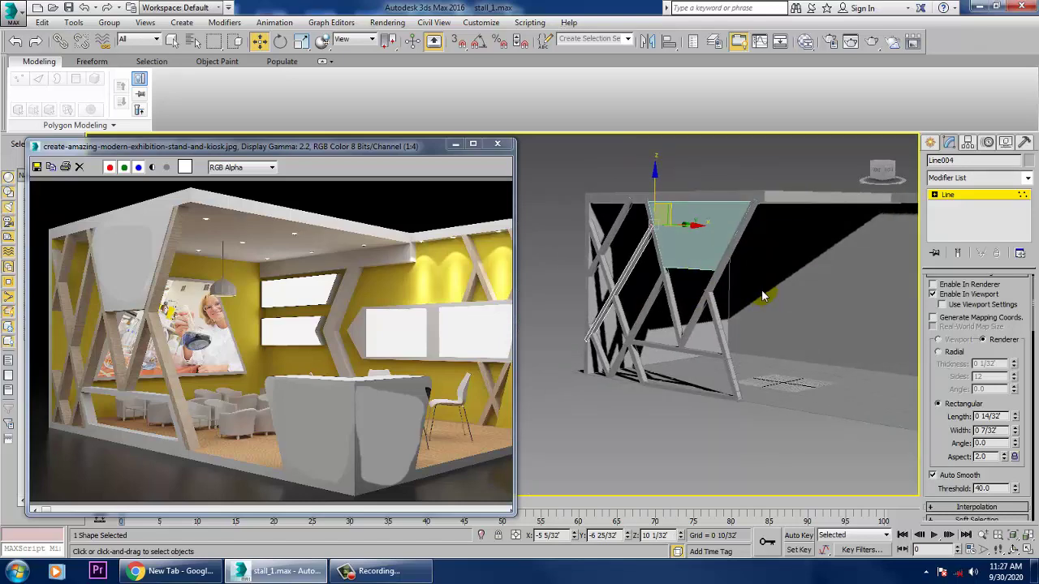
click(981, 235)
click(968, 198)
Step: Set the trapezoid panel's object color to the light gray custom color
middle_drag(696, 259, 670, 267)
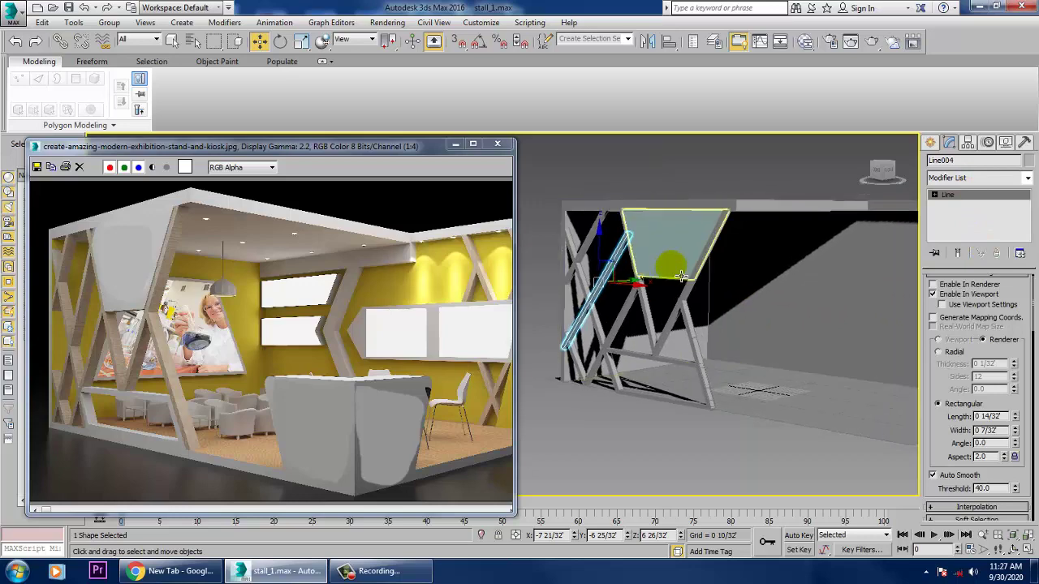
click(671, 268)
click(1029, 163)
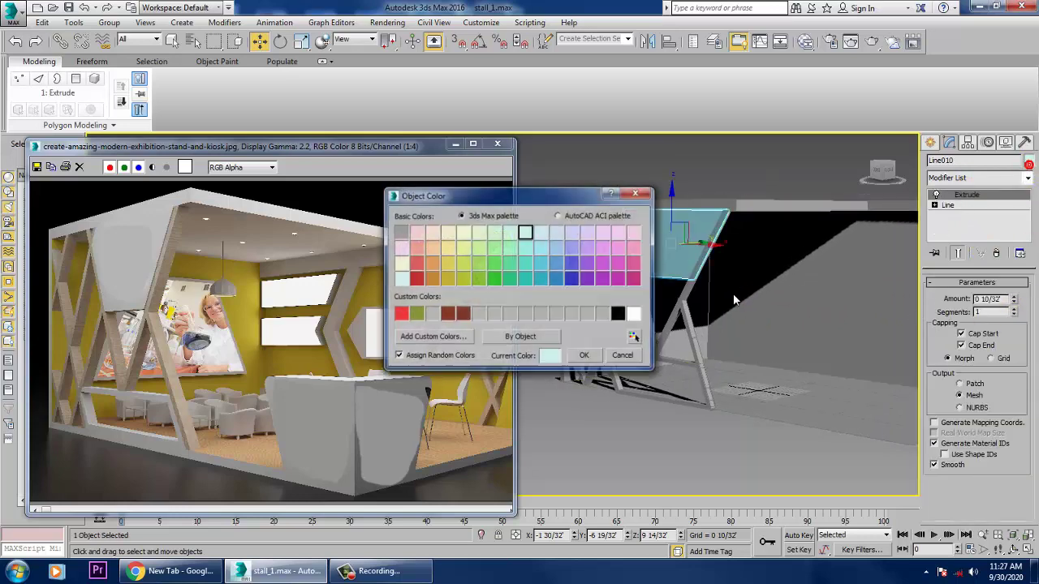
click(586, 357)
Step: Move the reference image window away from the model and select the stall's main body
alt+middle_drag(812, 380, 748, 383)
scroll(746, 382, down, 5)
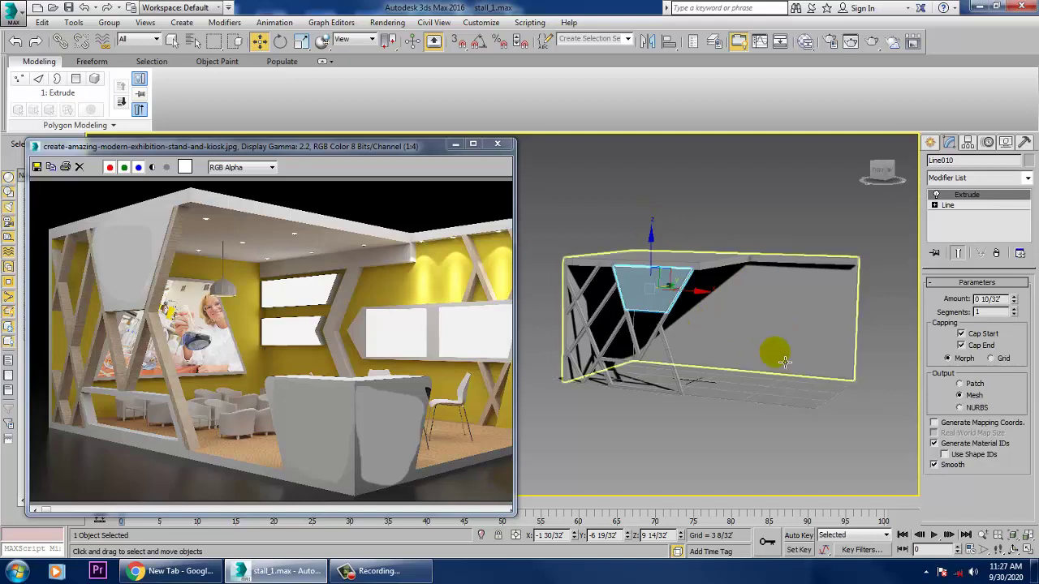
alt+middle_drag(777, 352, 739, 392)
scroll(767, 363, up, 3)
drag(376, 160, 305, 110)
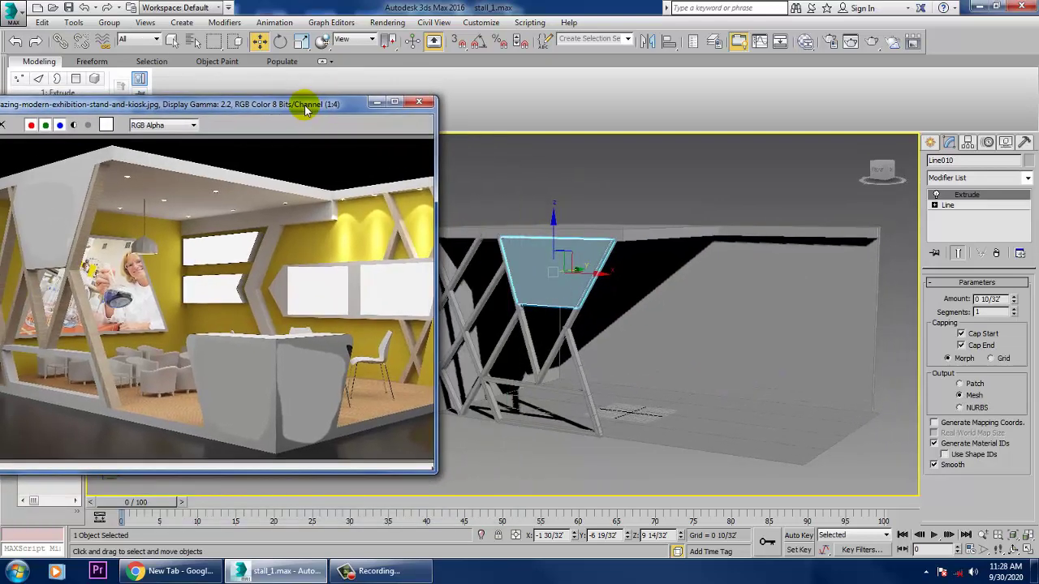
alt+middle_drag(709, 294, 701, 283)
click(701, 283)
click(691, 274)
scroll(699, 300, up, 2)
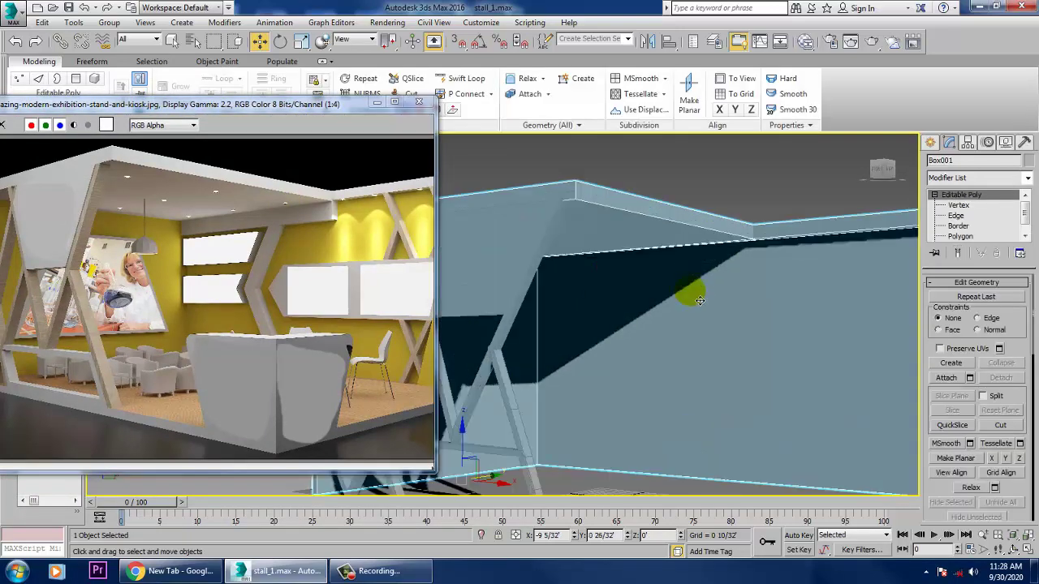
Step: Create a box with AutoGrid on the back wall just below the roof, about 12 27/32' wide and 0 28/32' long
click(931, 143)
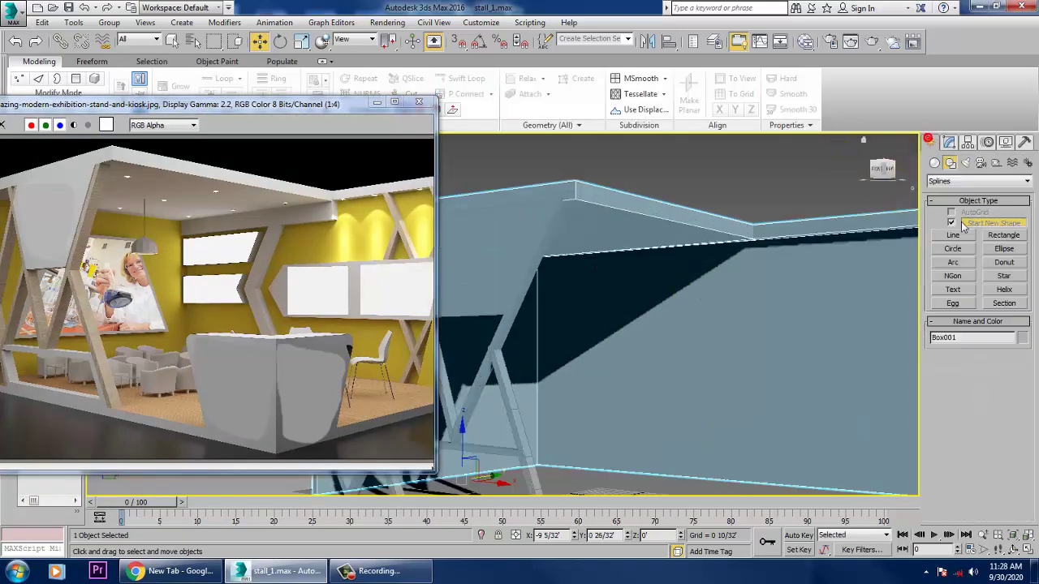
click(935, 163)
click(953, 225)
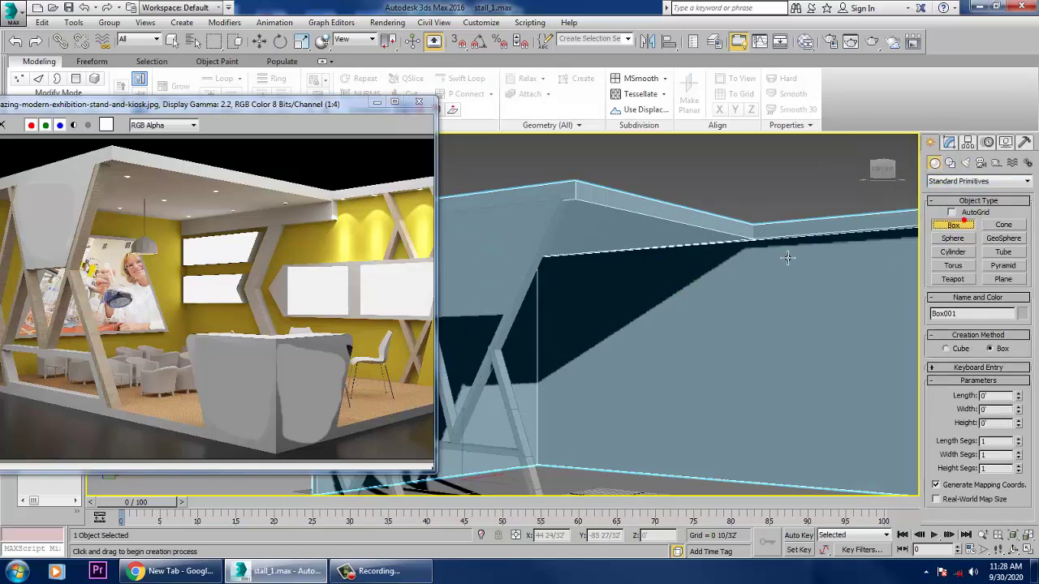
key(alt+w)
middle_drag(742, 239, 783, 250)
key(alt+w)
scroll(790, 255, down, 3)
click(951, 212)
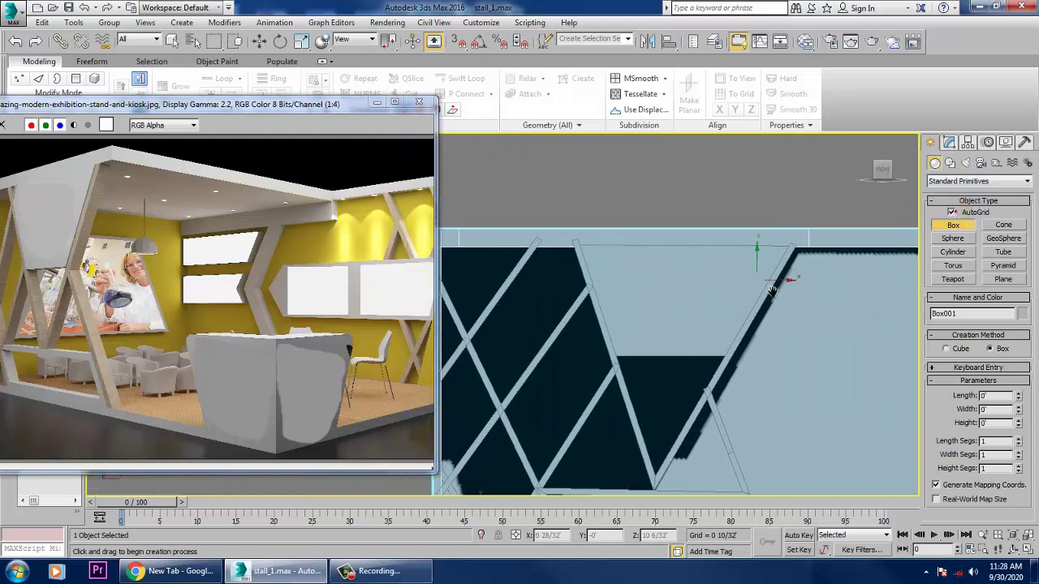
scroll(840, 231, down, 4)
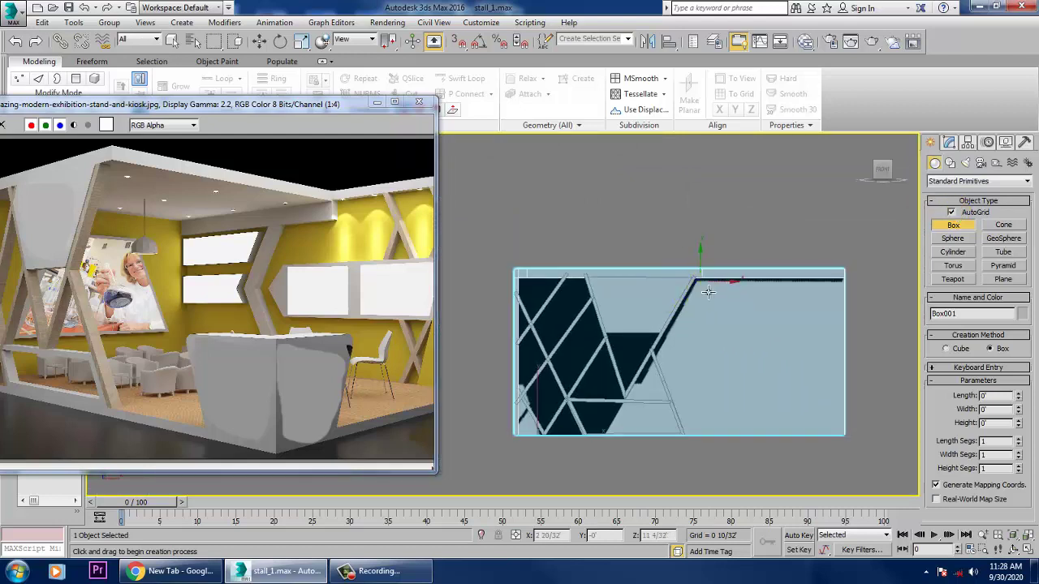
drag(700, 281, 533, 303)
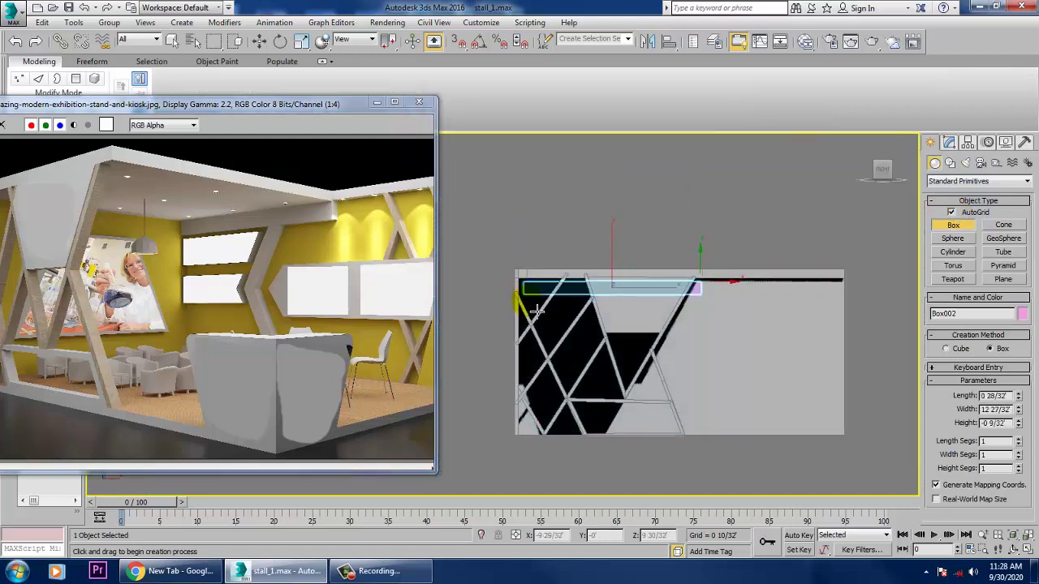
Step: Move the new box along Y to about 7 18/32', towards the back wall under the roof
key(w)
key(alt+w)
middle_click(763, 386)
key(alt+w)
alt+middle_drag(779, 390, 749, 397)
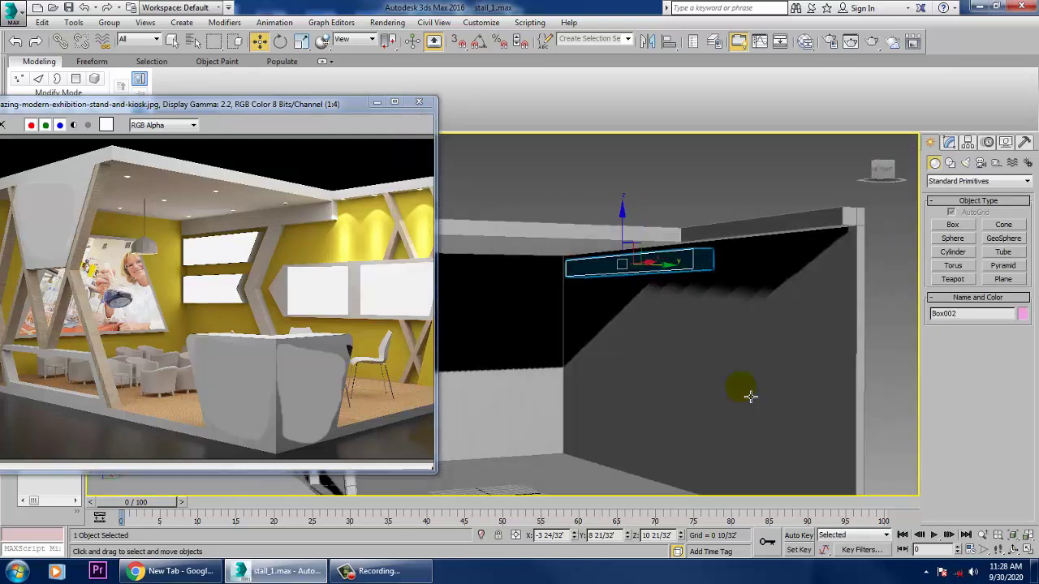
drag(661, 276, 654, 274)
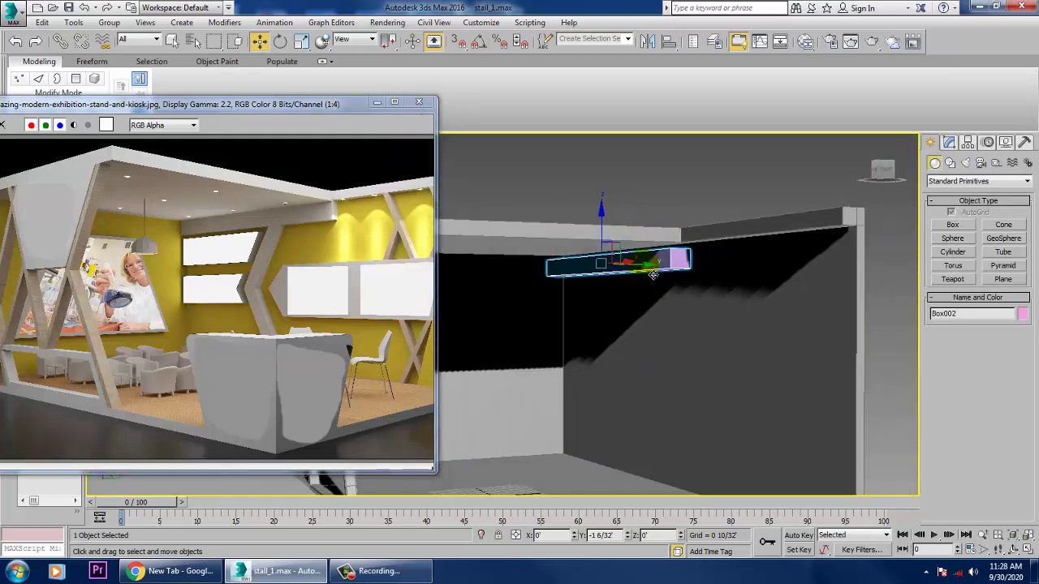
alt+middle_drag(737, 303, 653, 272)
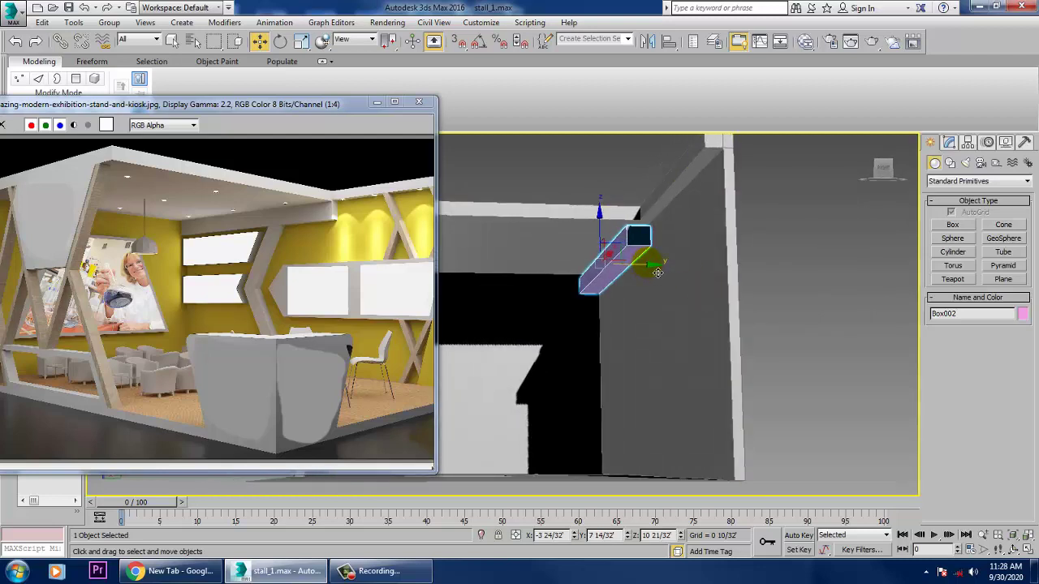
drag(657, 273, 663, 273)
alt+middle_drag(660, 273, 670, 290)
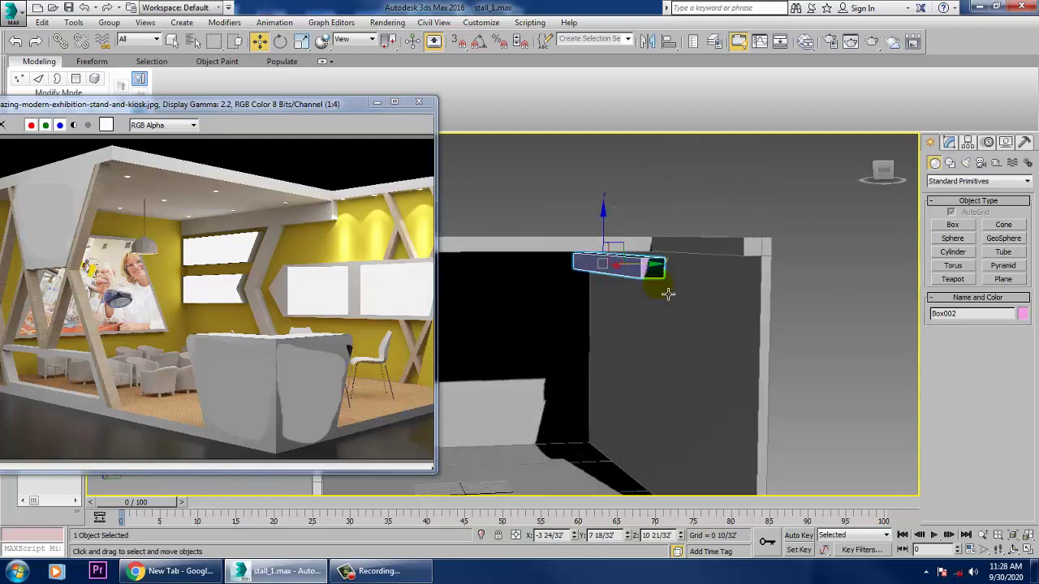
Step: Scale the box's depth to about 57% and move it along Y to about 8 2/32'
key(r)
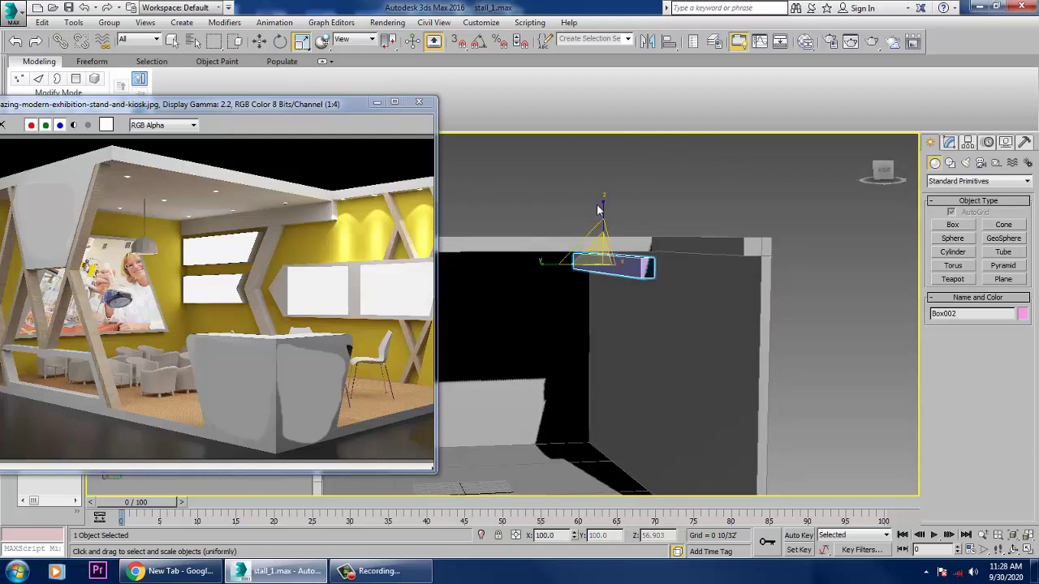
alt+middle_drag(598, 211, 607, 204)
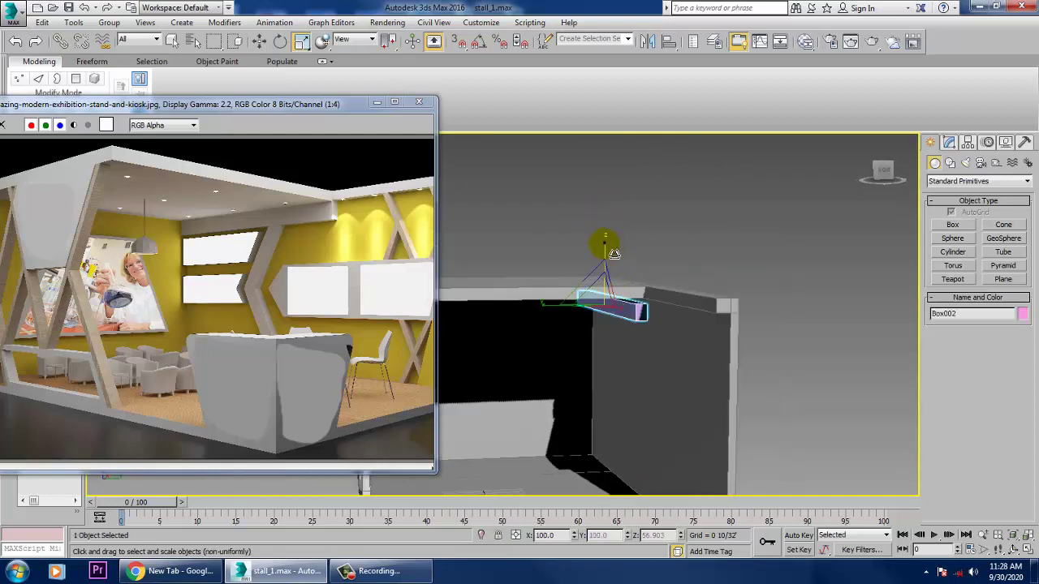
drag(605, 244, 602, 233)
alt+middle_drag(626, 283, 601, 307)
key(w)
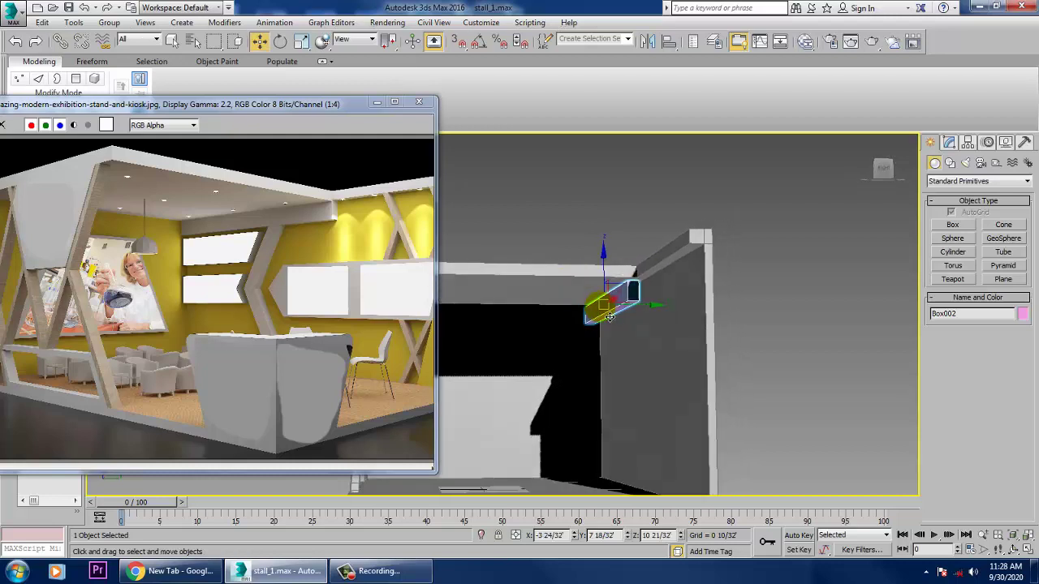
scroll(610, 317, up, 3)
drag(659, 312, 672, 315)
Step: In the Front view, align the box with the roof's underside at about X -4 3/32', Z 10 26/32'
key(alt+w)
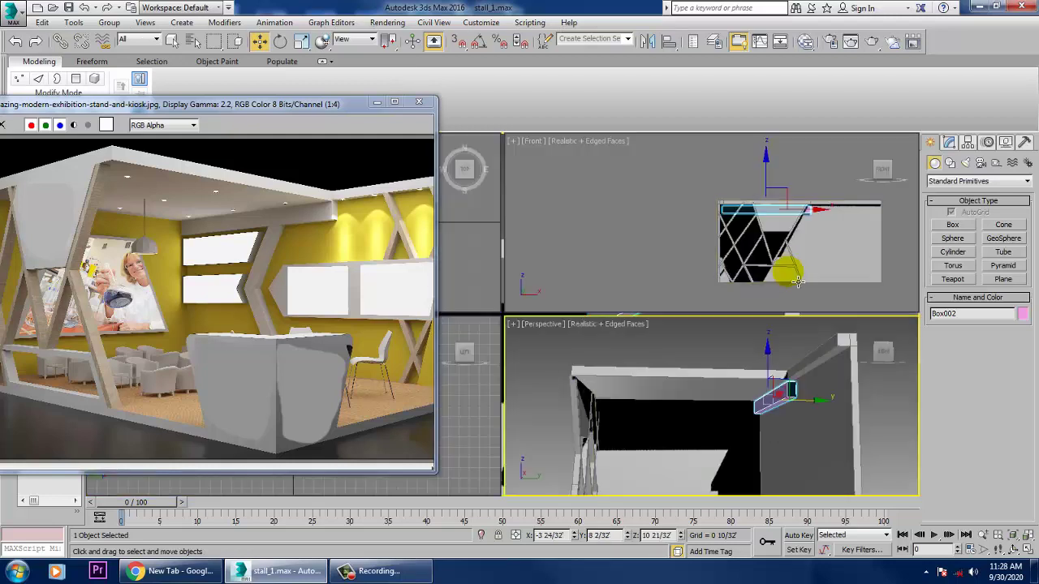
key(alt+w)
scroll(649, 329, up, 5)
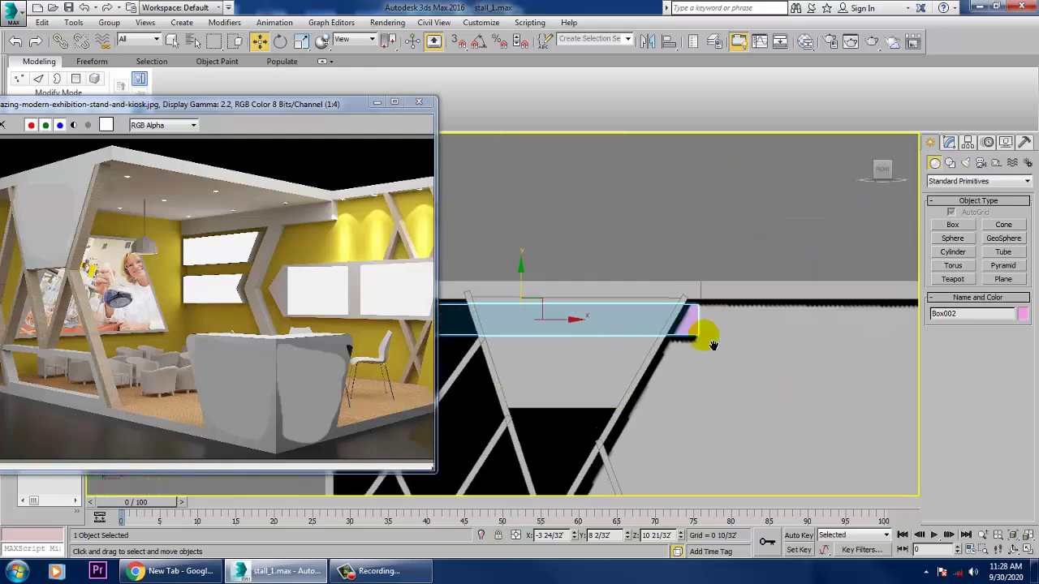
middle_drag(712, 345, 758, 324)
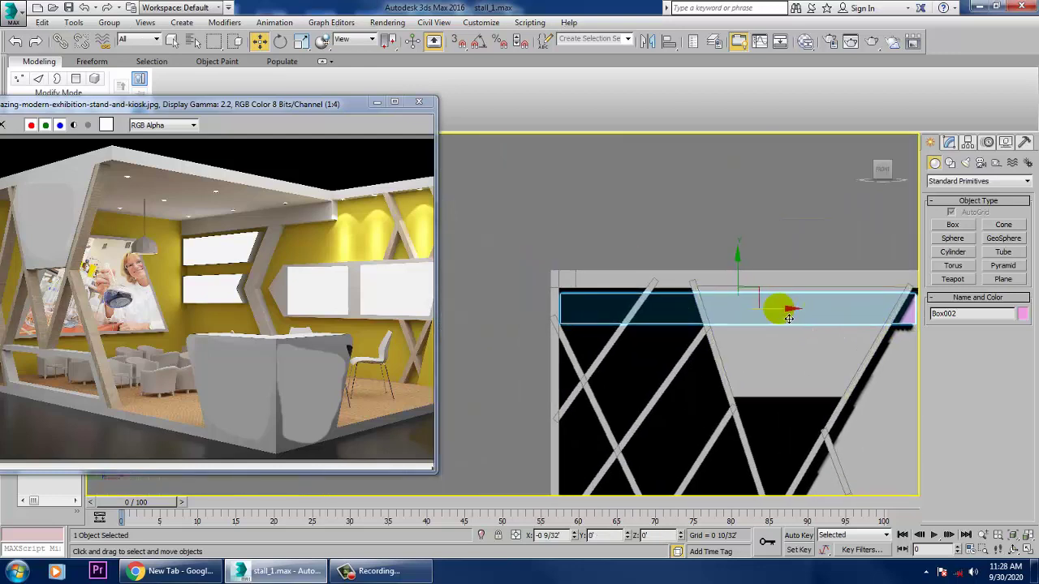
drag(735, 281, 735, 277)
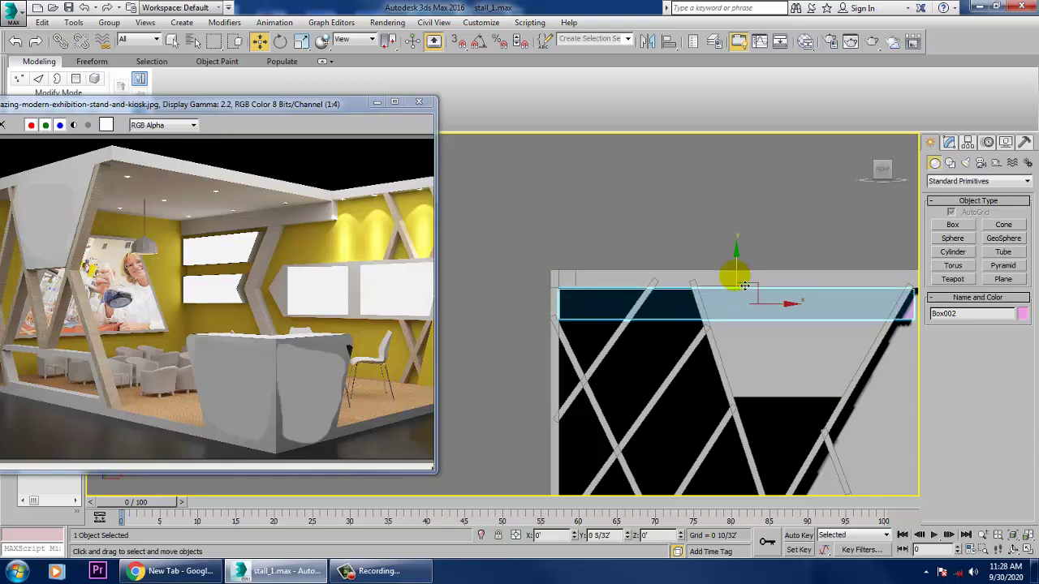
Step: Convert the box to an Editable Poly and move the vertices of its free end to about X 1 6/32'
right_click(903, 307)
mouse_move(946, 438)
click(845, 451)
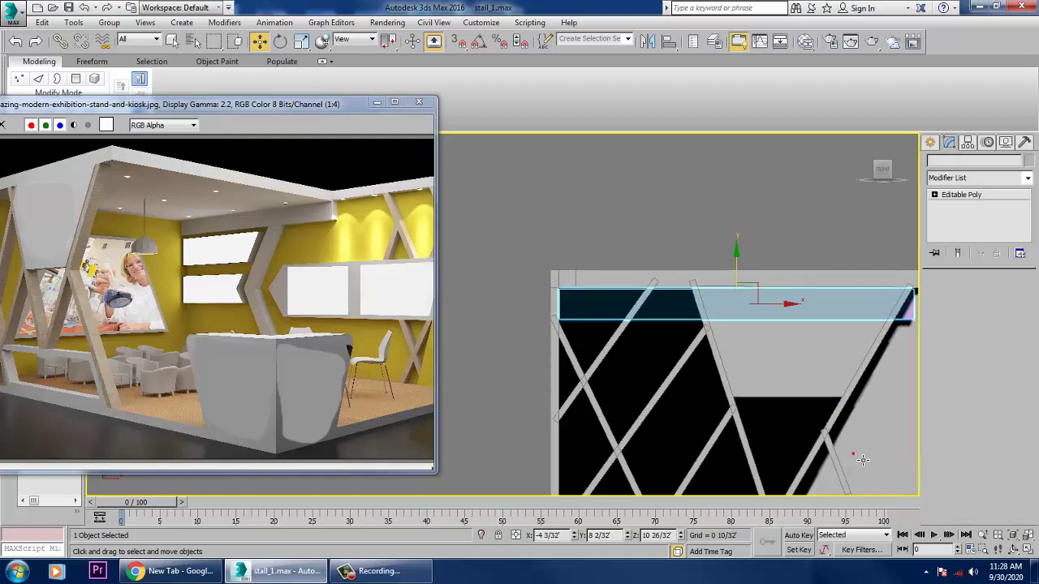
key(1)
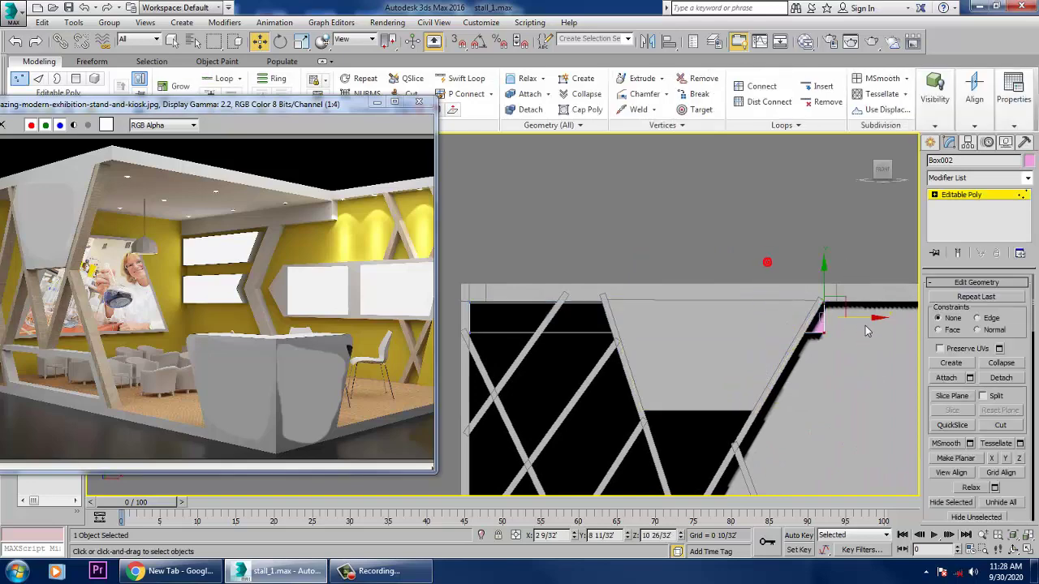
click(835, 327)
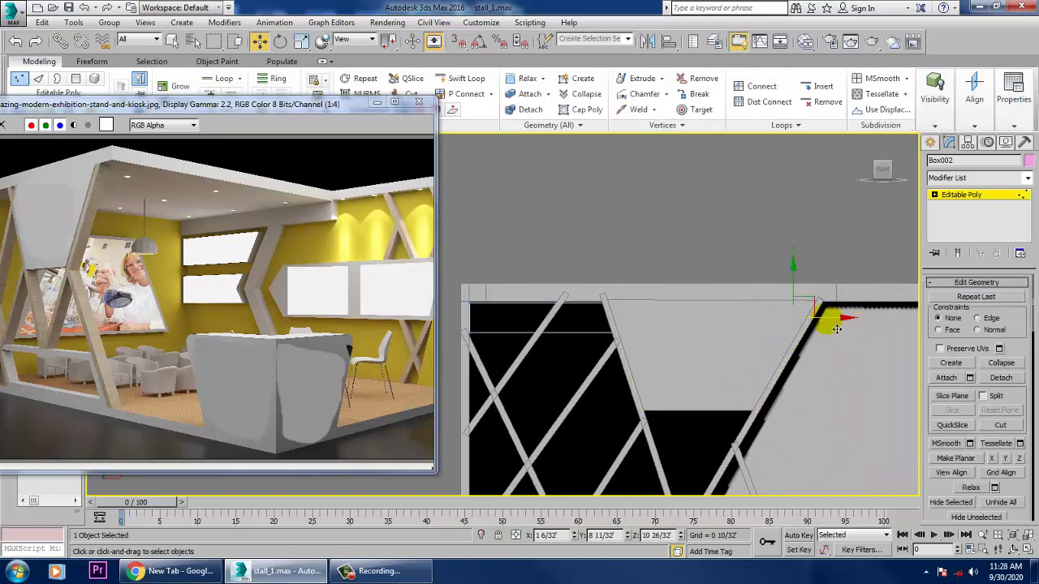
scroll(744, 326, down, 3)
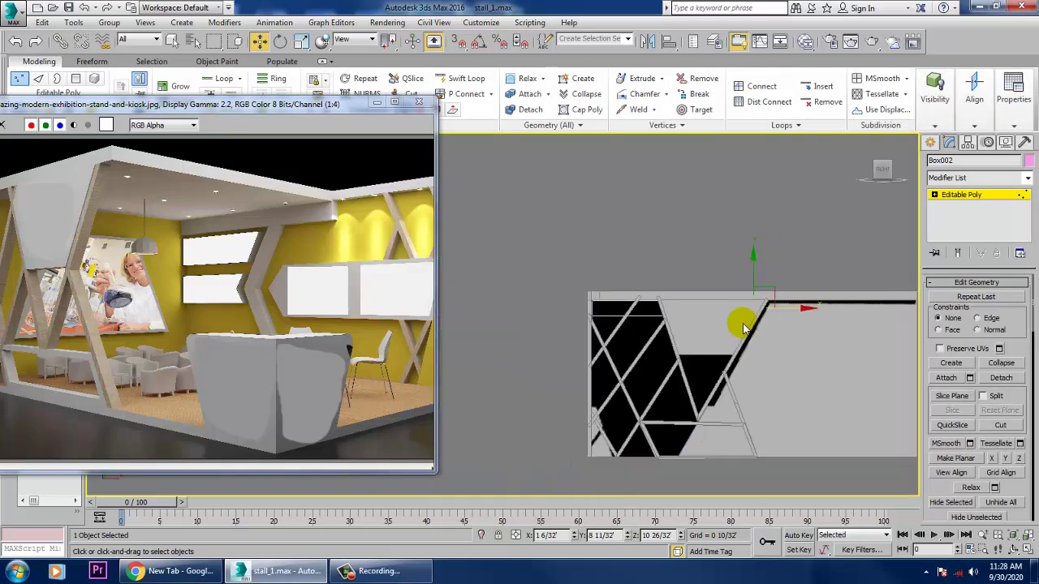
middle_drag(790, 346, 695, 308)
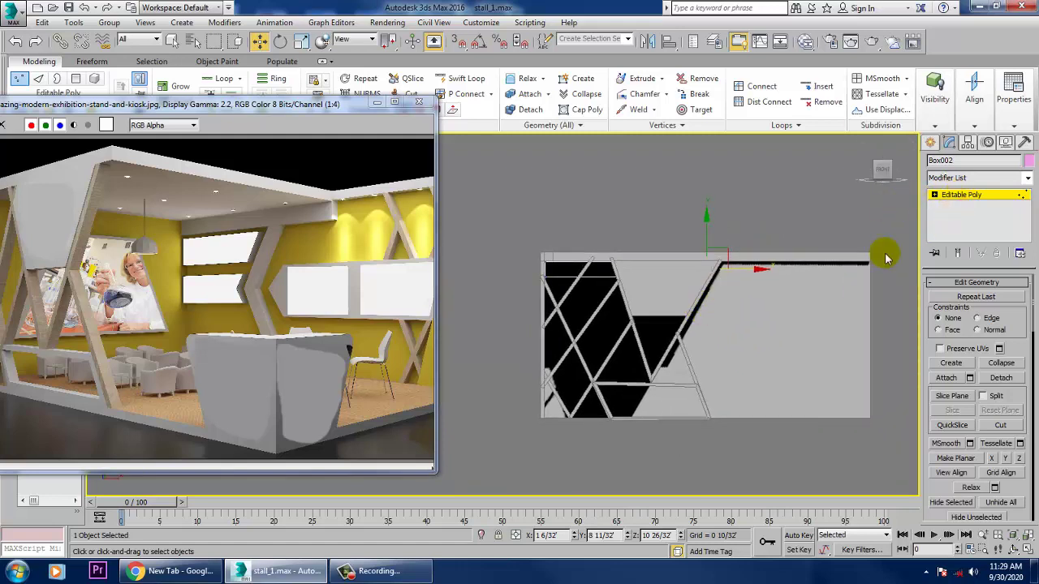
key(F3)
middle_drag(742, 326, 735, 313)
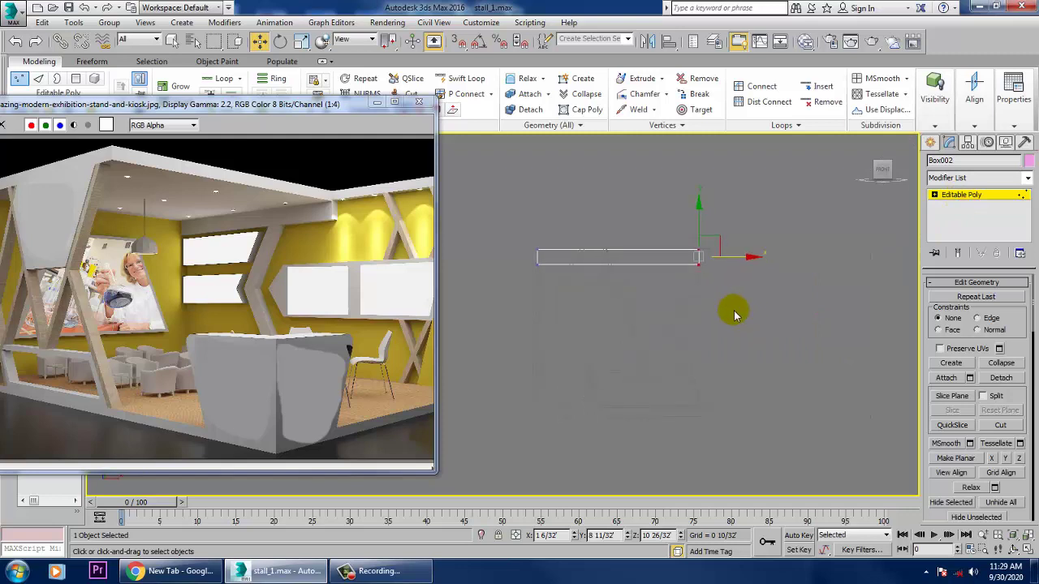
scroll(733, 314, up, 2)
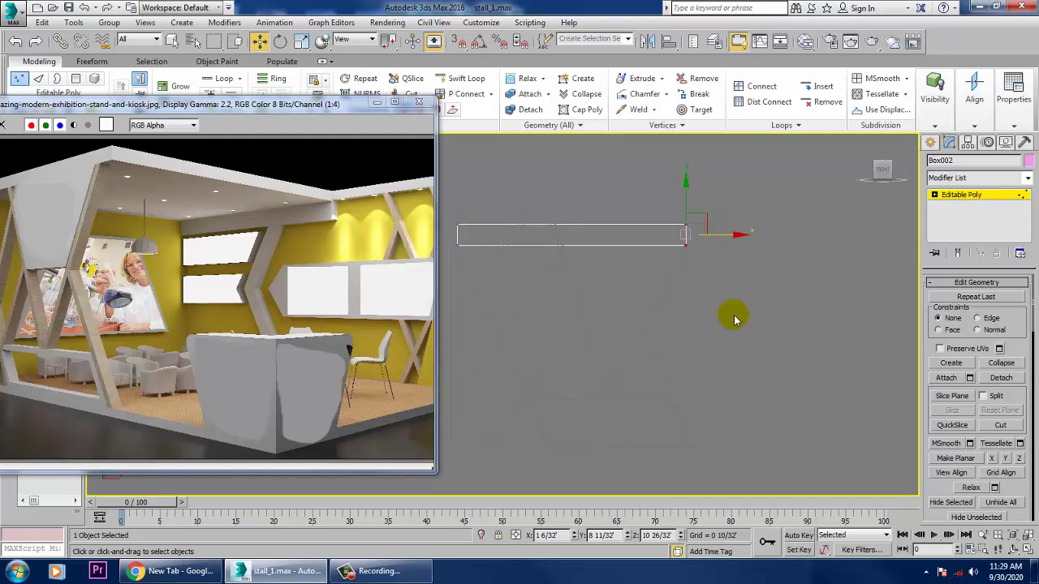
click(946, 195)
Step: Extend the front roof section of the stall's main body by moving its end vertices to about X 3 16/32'
click(718, 232)
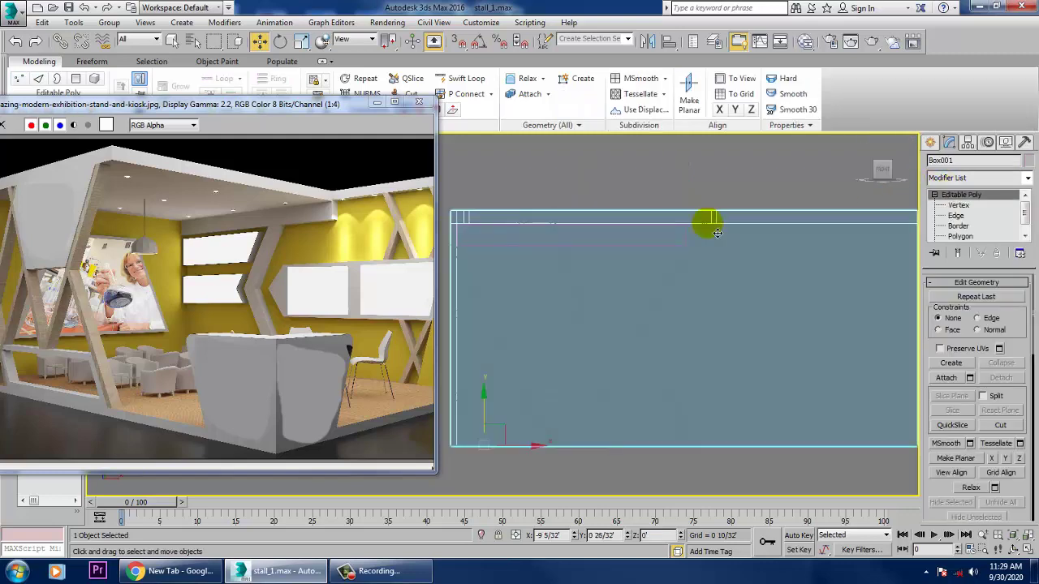
key(alt+w)
click(820, 371)
key(alt+w)
alt+middle_drag(736, 369, 705, 329)
key(1)
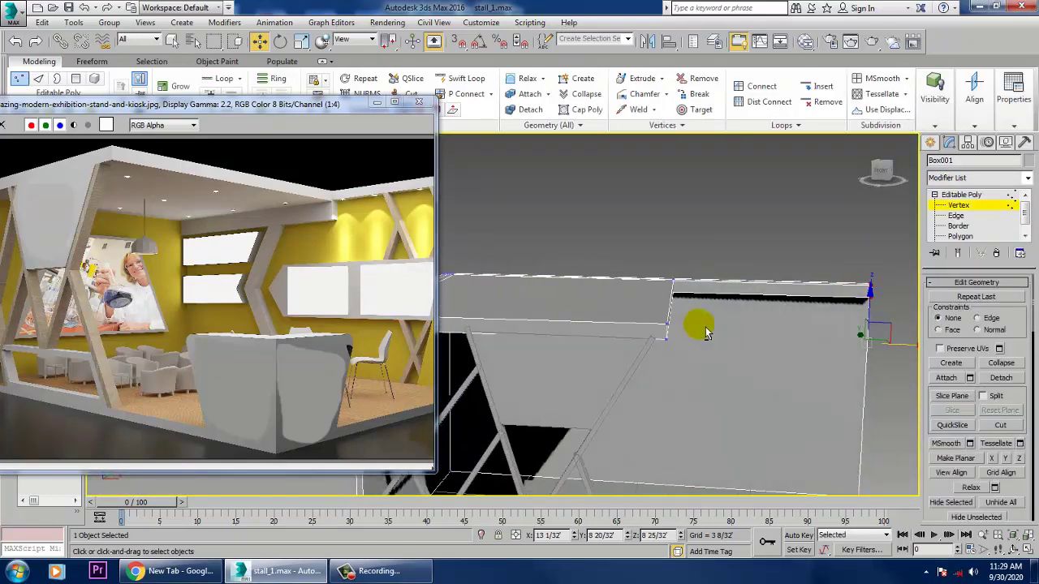
drag(682, 325, 740, 318)
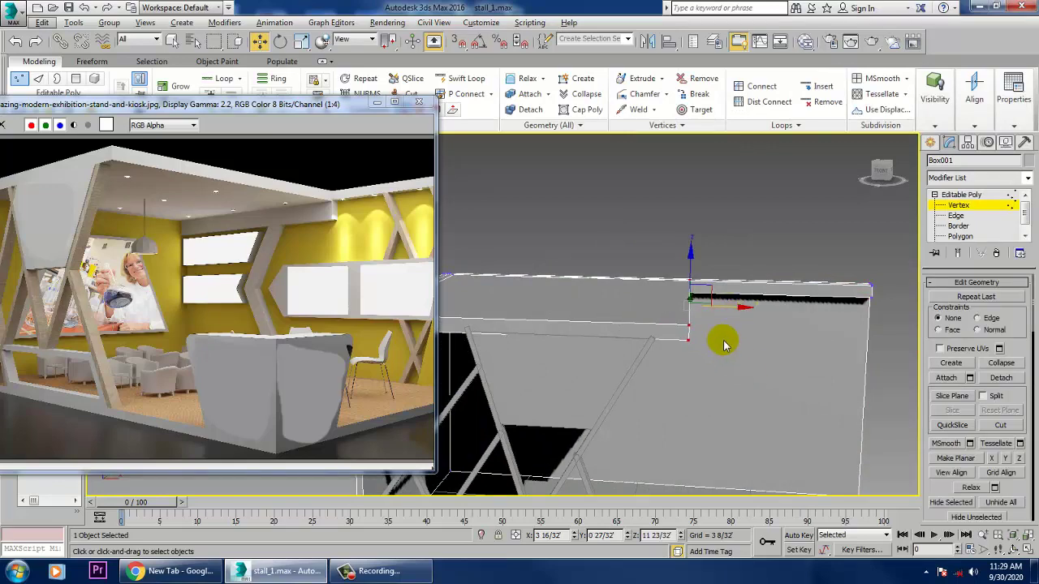
click(1004, 205)
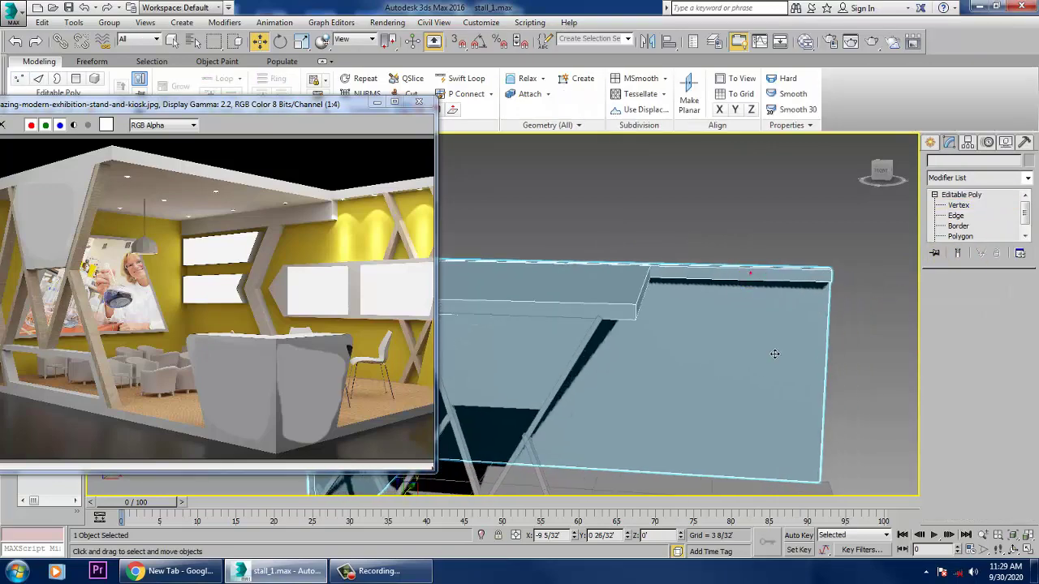
Step: Lengthen the main body's back wall by moving its far end vertices to about X 14 16/32', using the reference image's wall end as a guide
middle_drag(775, 353, 747, 329)
middle_drag(329, 313, 280, 310)
middle_drag(352, 327, 320, 323)
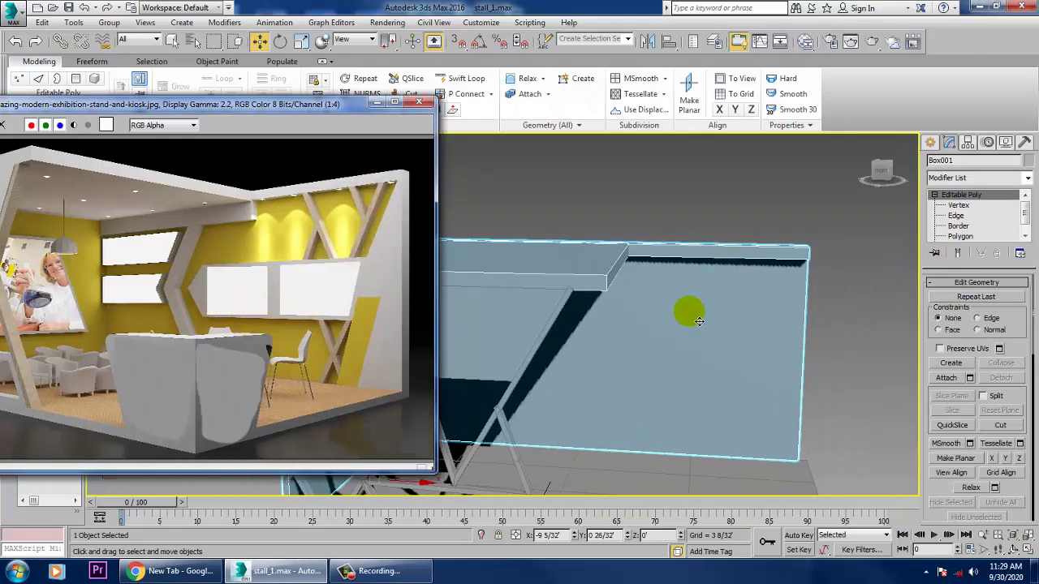
drag(773, 217, 862, 469)
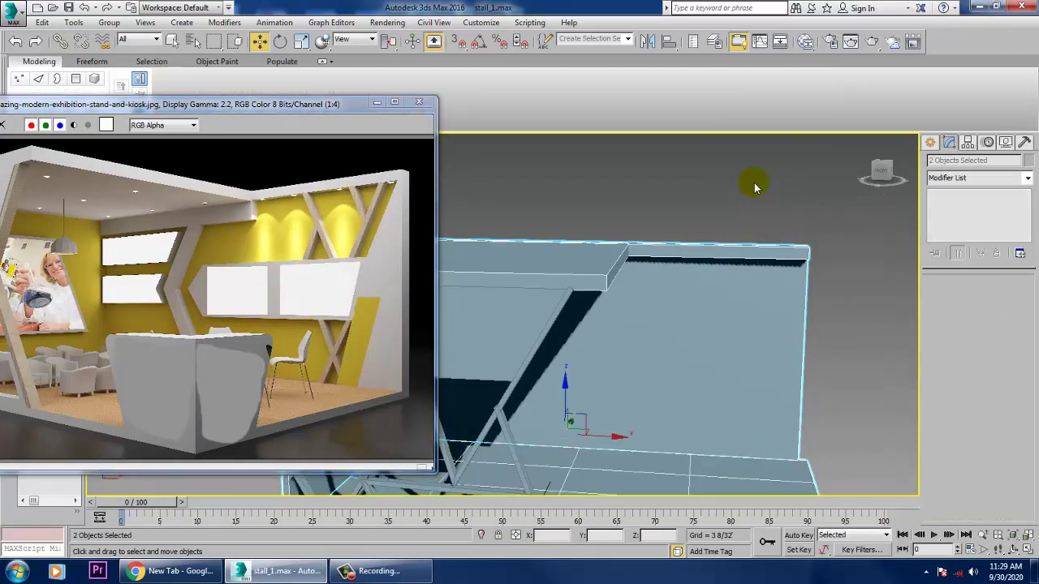
click(765, 298)
key(1)
drag(730, 209, 896, 482)
scroll(766, 379, down, 4)
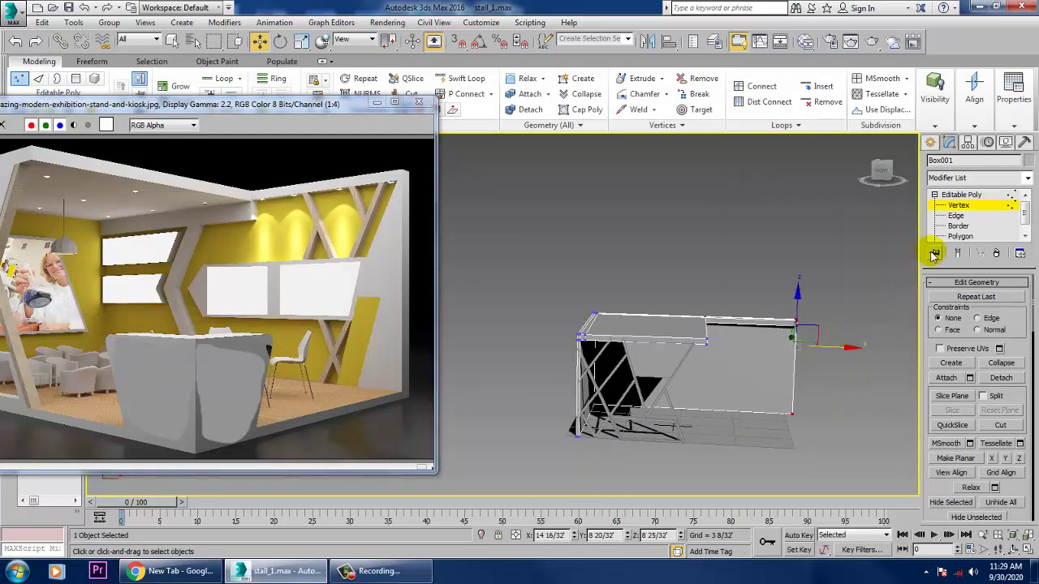
click(949, 195)
Step: Set the floor plane's width to 22 11/32'
alt+middle_drag(775, 280, 754, 378)
click(731, 436)
scroll(731, 434, up, 4)
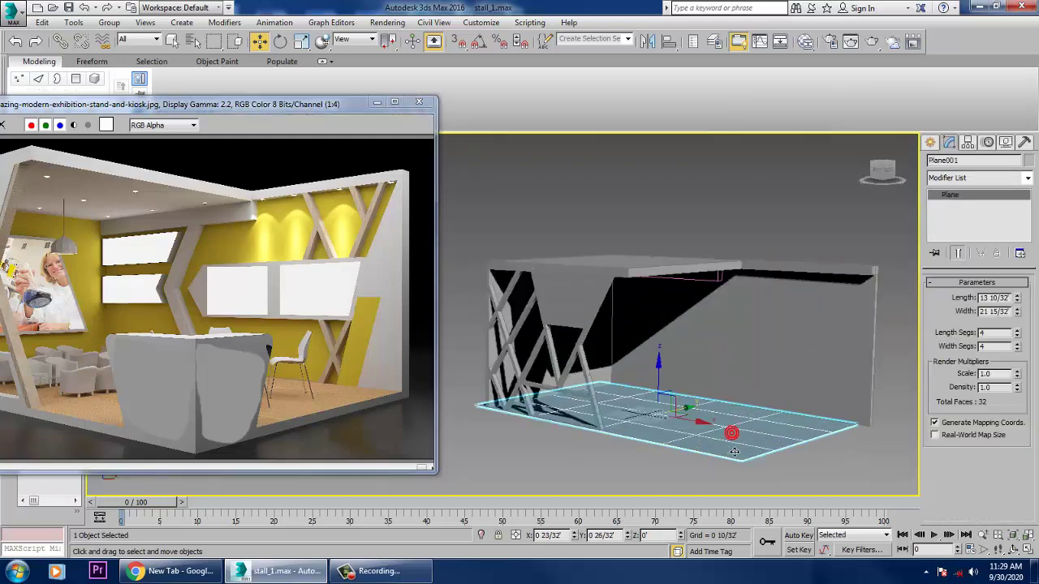
alt+middle_drag(732, 434, 788, 454)
drag(1018, 312, 1018, 302)
alt+middle_drag(837, 352, 736, 339)
scroll(817, 357, up, 3)
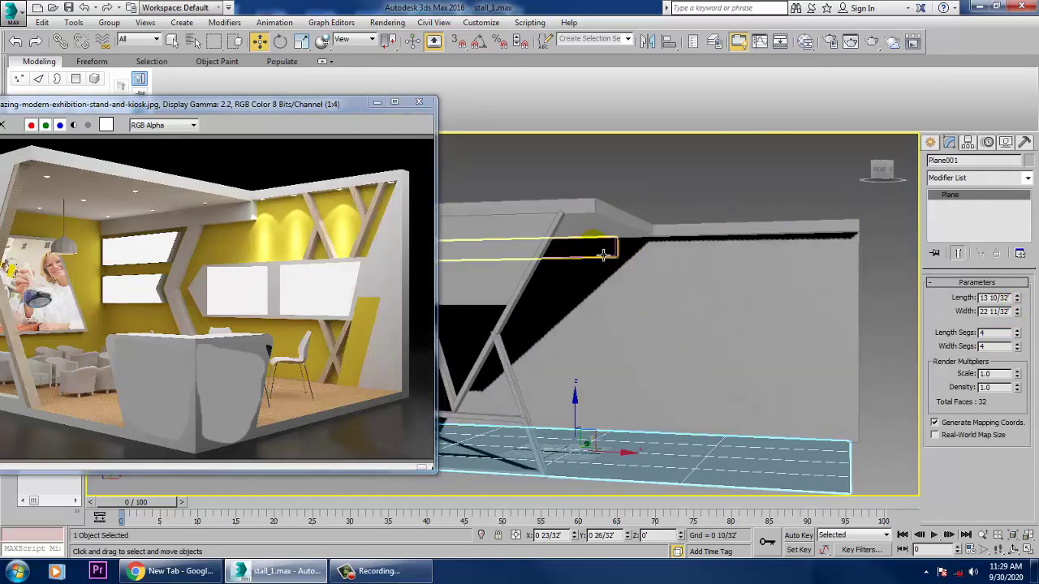
Step: Extend the box beam under the roof by moving its free end vertices to about X 3 7/32'
click(613, 253)
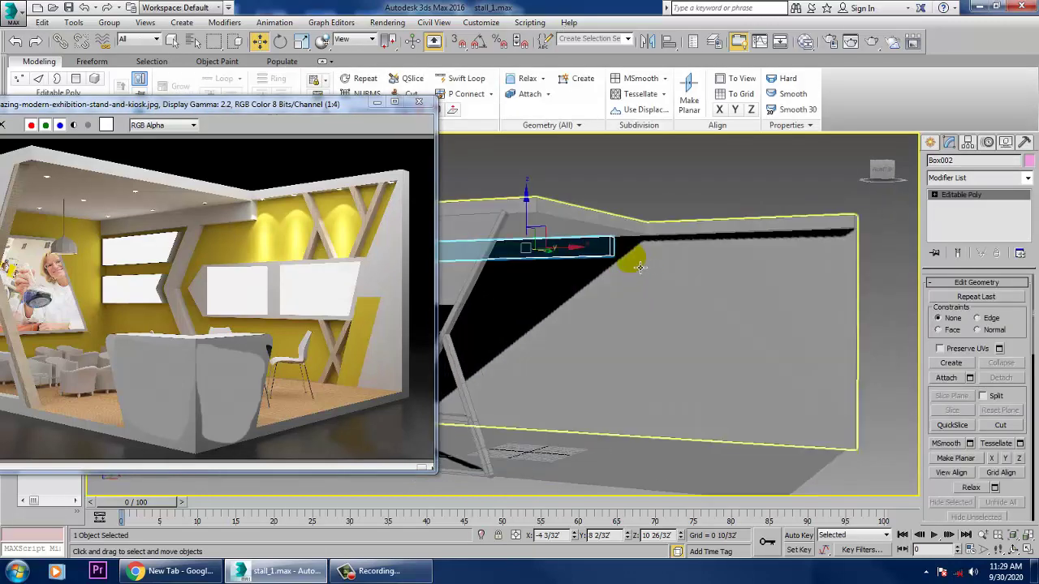
alt+middle_drag(639, 266, 659, 190)
key(1)
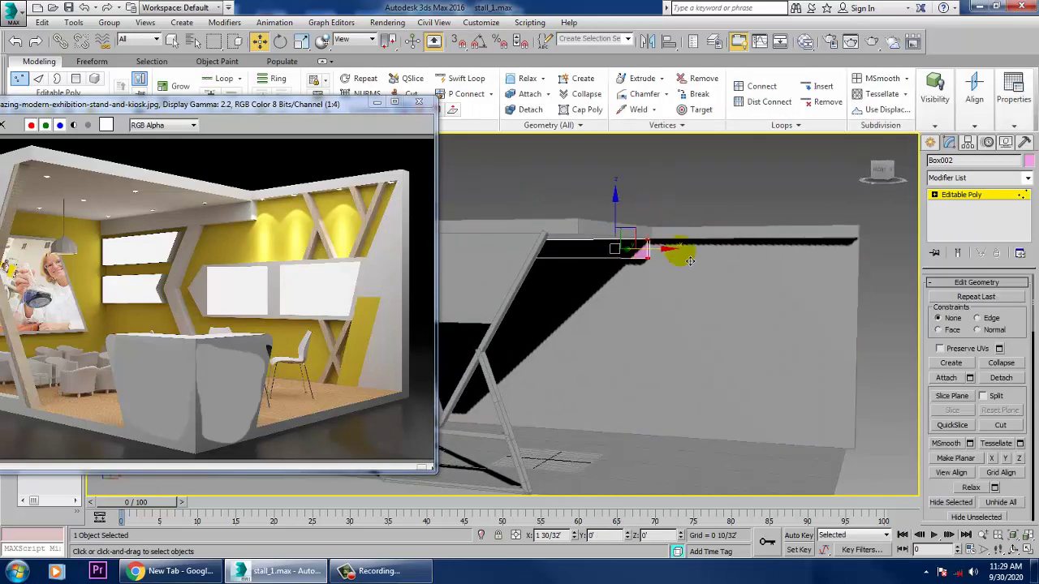
drag(689, 261, 689, 260)
key(alt+w)
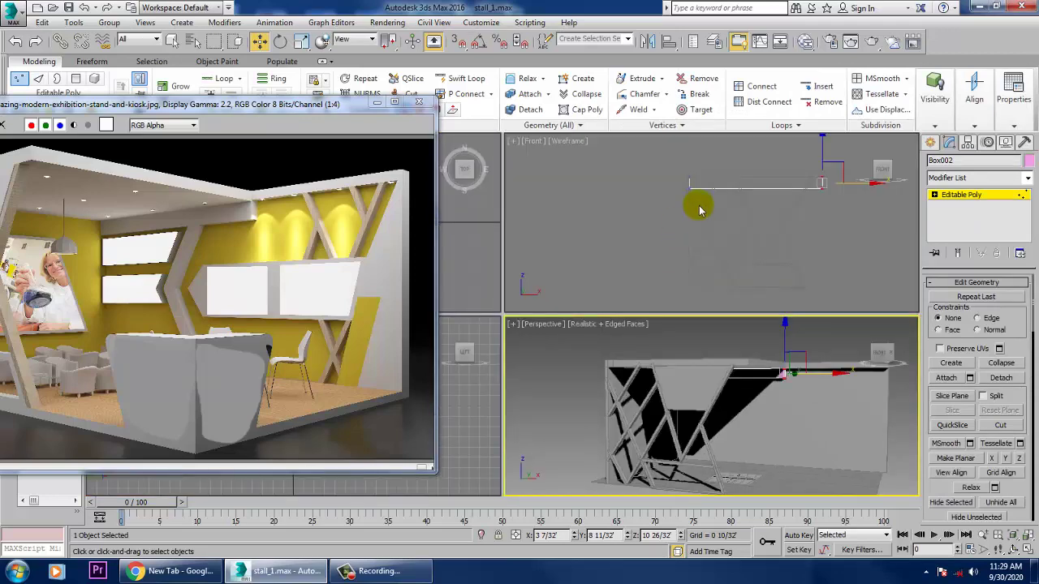
Step: Draw a two-segment angled line in the front view, from the box beam through a bend down to the floor, as a wall post
right_click(750, 203)
middle_drag(739, 211, 764, 211)
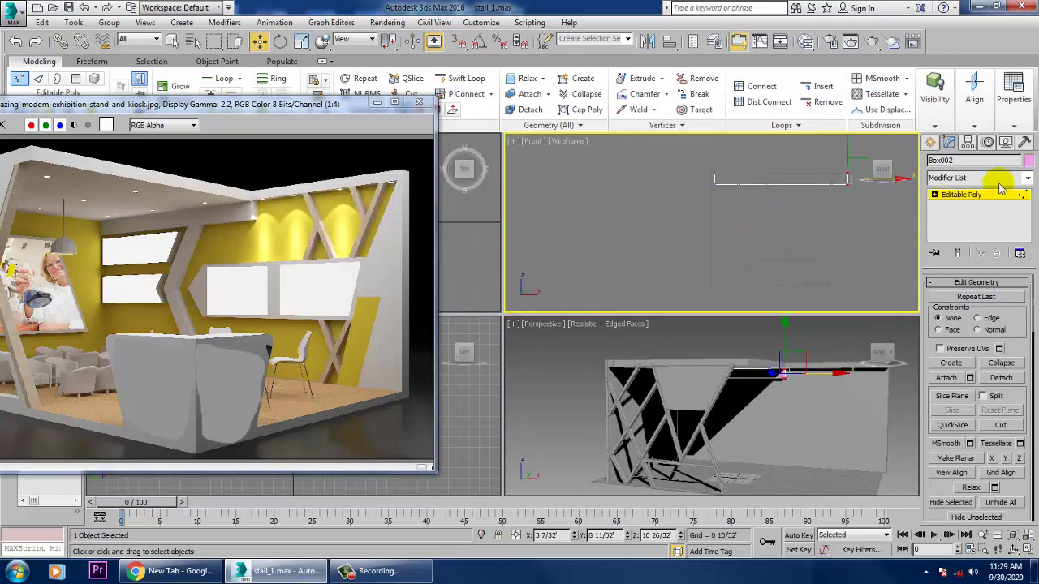
click(931, 143)
key(alt+w)
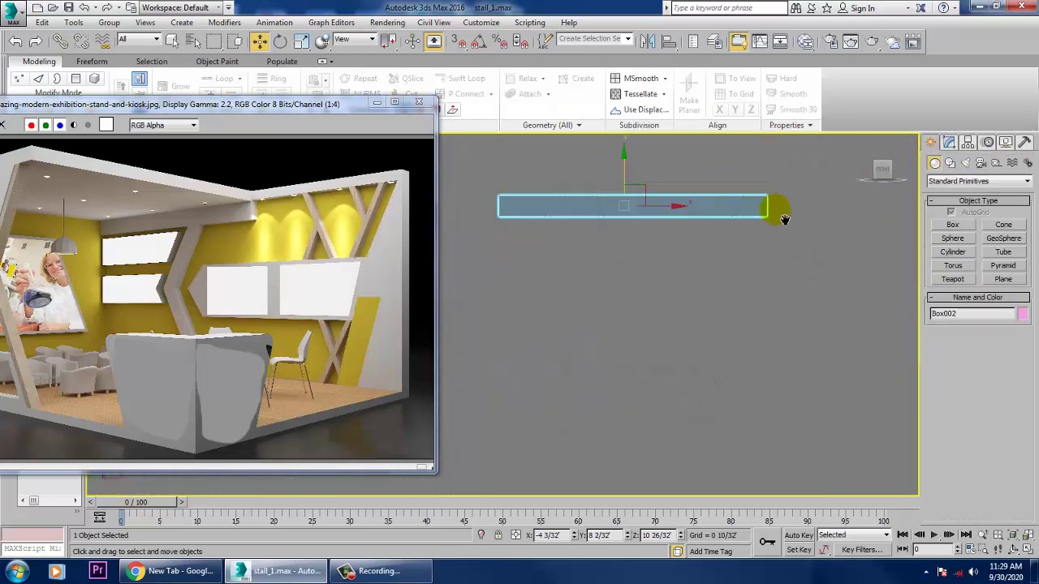
click(950, 162)
click(948, 235)
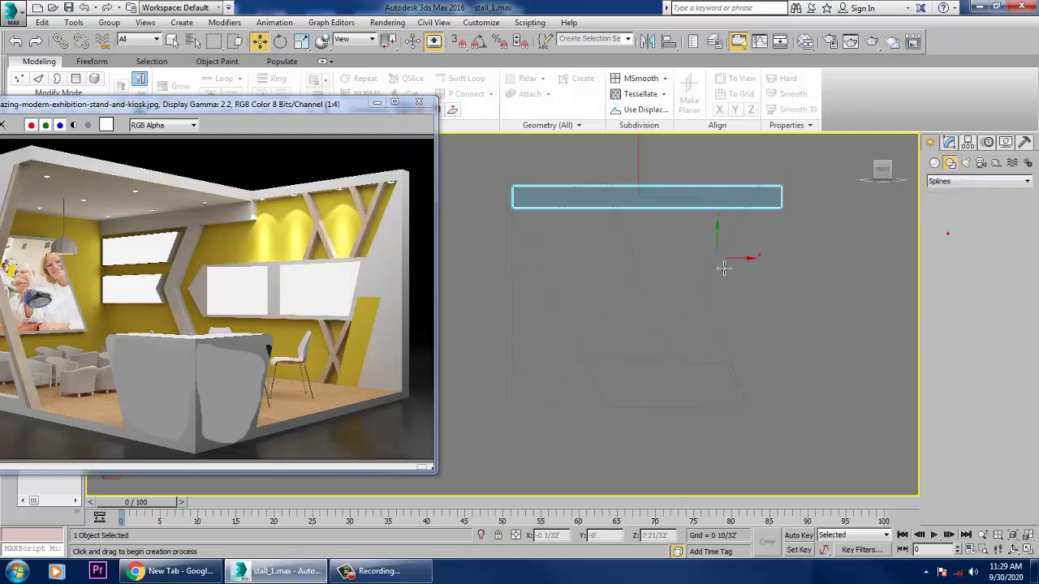
click(686, 203)
click(687, 205)
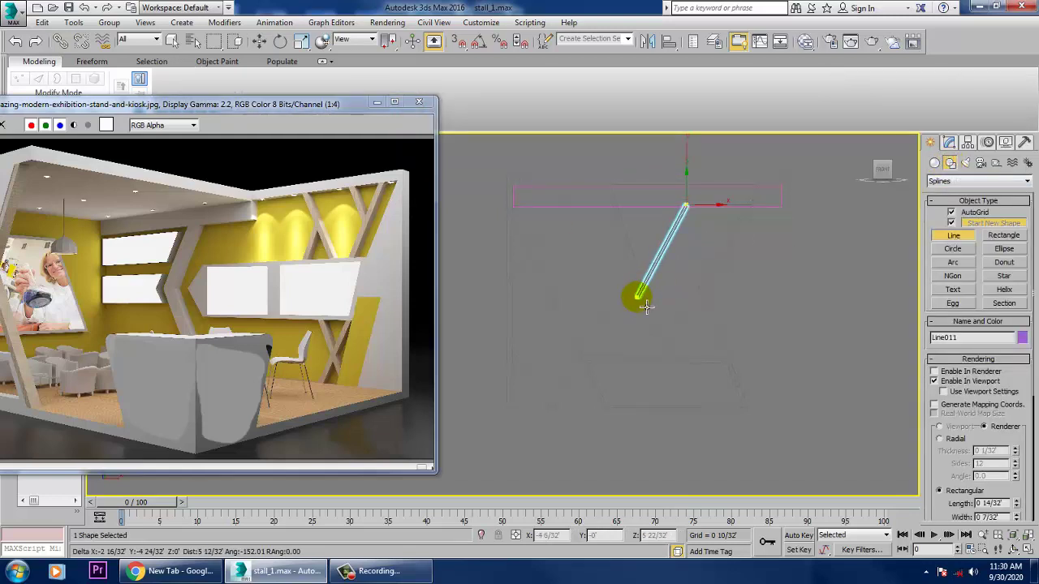
drag(638, 296, 638, 293)
drag(673, 408, 676, 404)
right_click(688, 416)
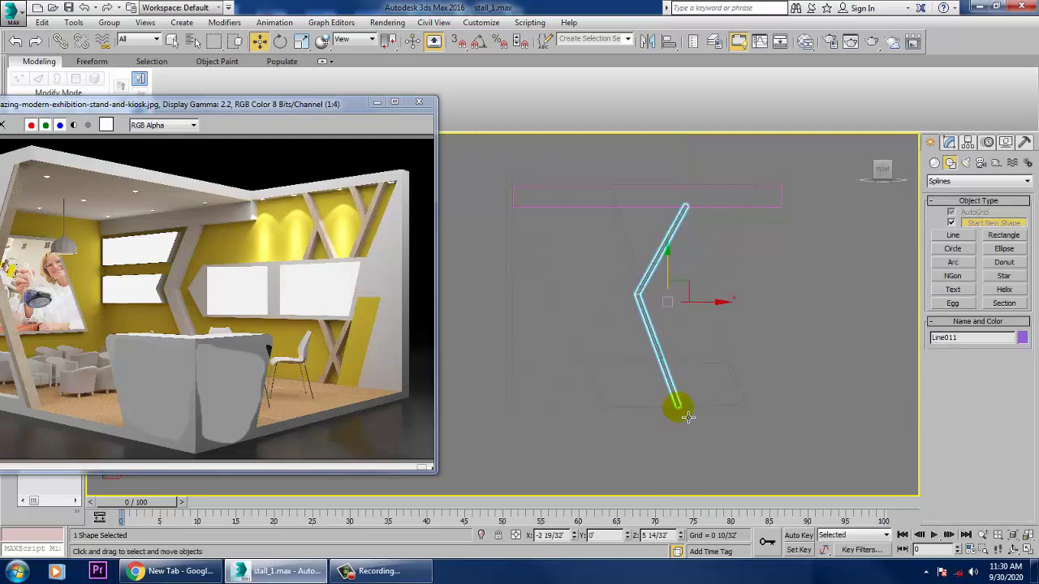
Step: Lower the angled post's bend vertex slightly and set the post's rectangular width to 0 28/32'
key(1)
drag(688, 343, 688, 342)
drag(636, 260, 645, 276)
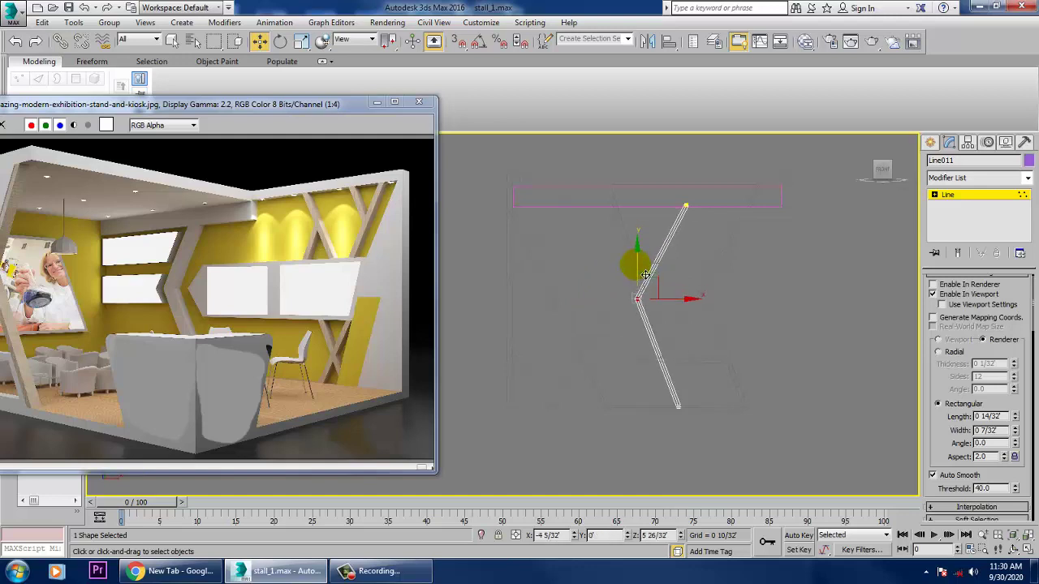
click(978, 198)
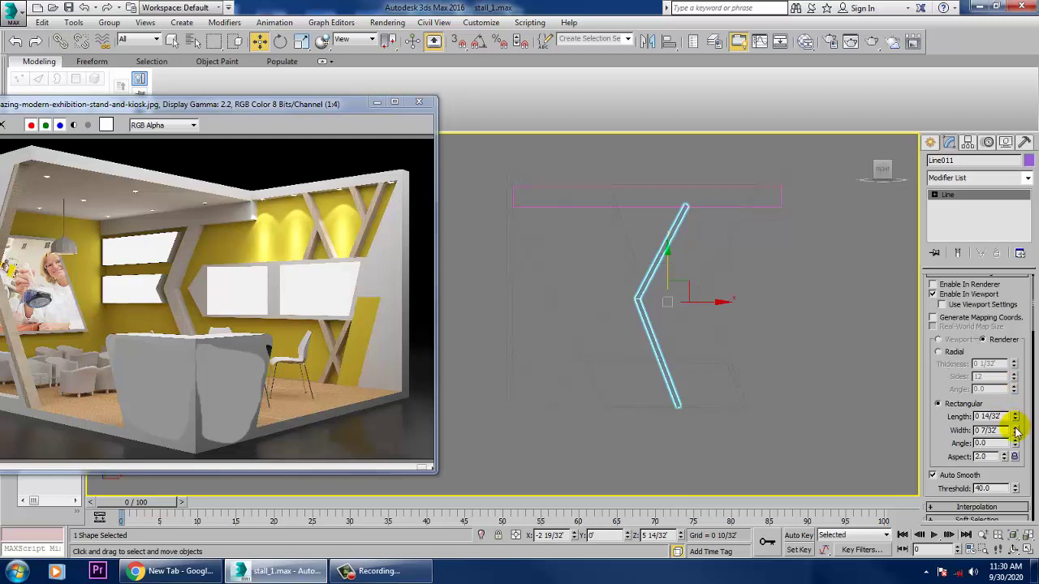
drag(1017, 432, 1011, 238)
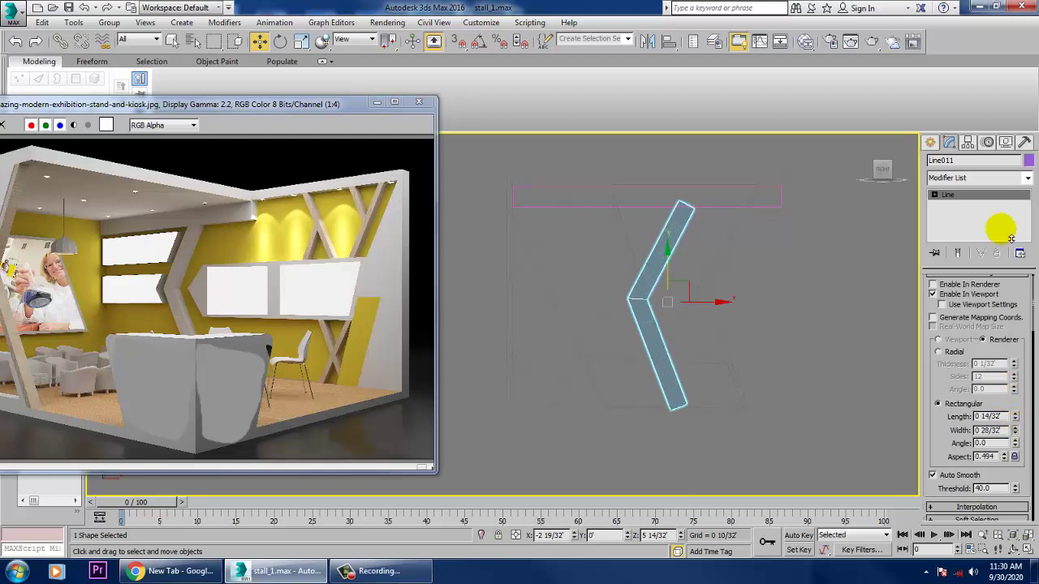
Step: Move the angled post back to the wall beneath the box beam, at about Y 8 11/32'
key(alt+w)
right_click(833, 364)
key(alt+w)
alt+middle_drag(829, 363, 606, 362)
drag(556, 360, 677, 348)
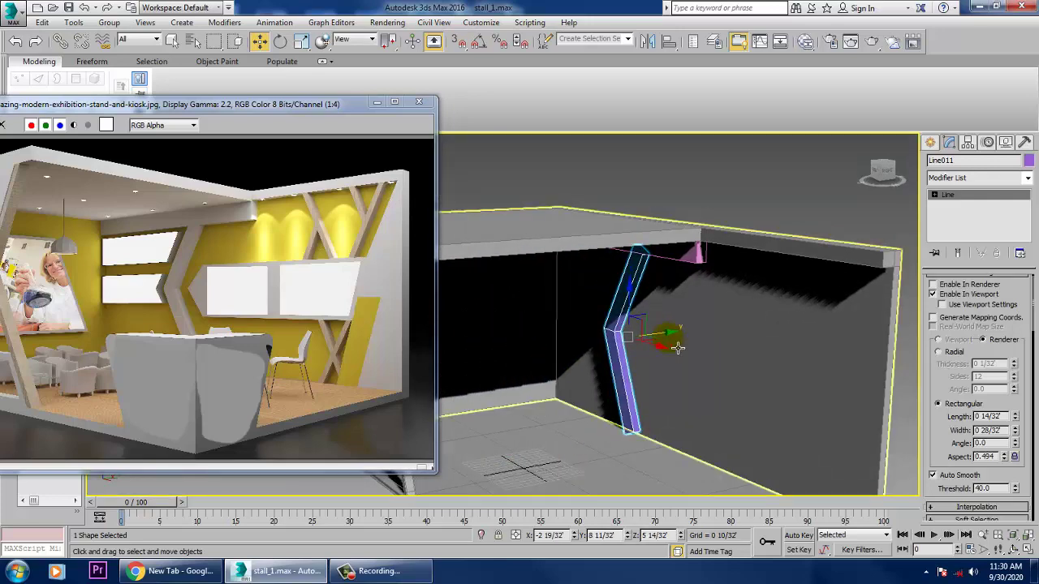
Step: Set the angled post's rectangular length to 0 18/32' and align its sides with the box beam in the left view
key(alt+w)
key(alt+w)
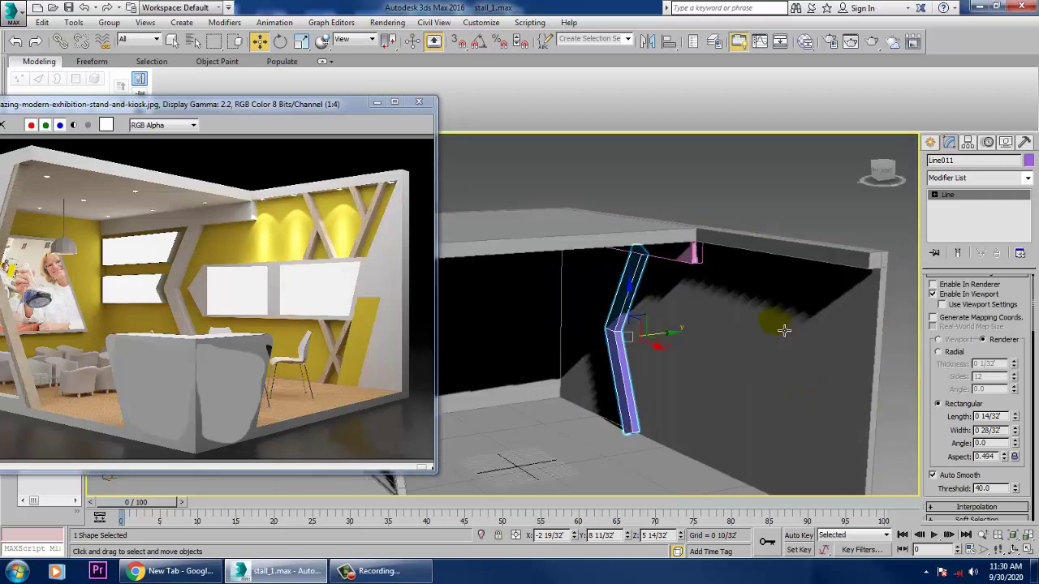
alt+middle_drag(784, 327, 754, 318)
key(alt+w)
right_click(470, 459)
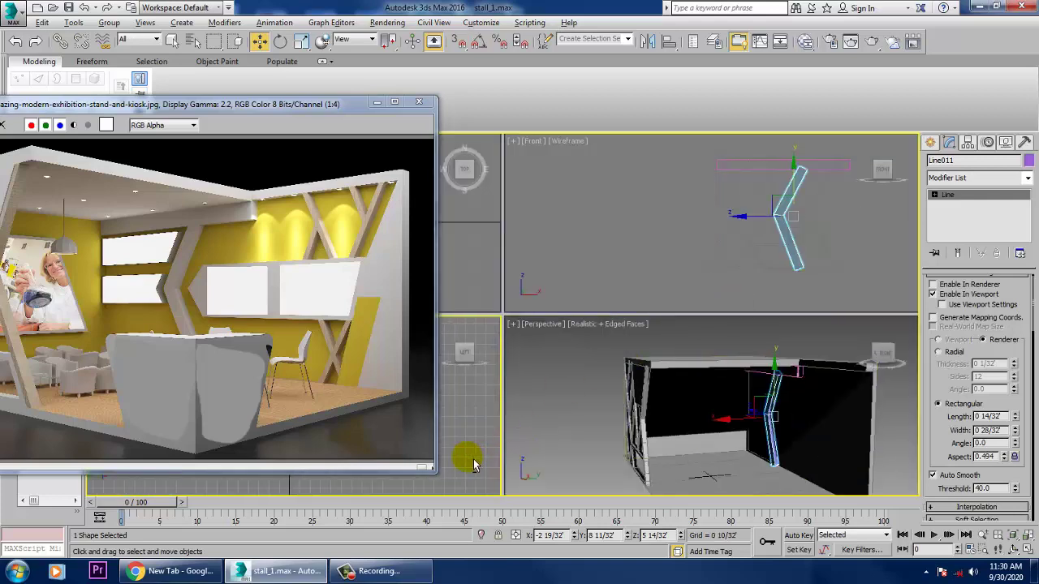
key(alt+w)
scroll(623, 371, down, 2)
scroll(602, 345, up, 2)
middle_drag(576, 326, 628, 364)
scroll(640, 328, up, 2)
middle_drag(532, 165, 628, 336)
scroll(628, 336, up, 4)
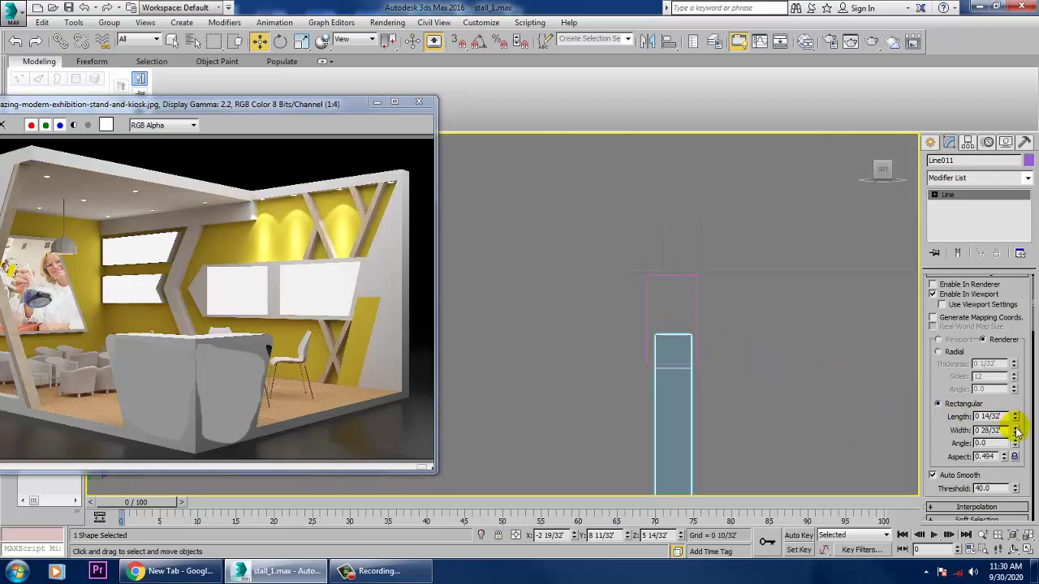
drag(1014, 420, 1024, 402)
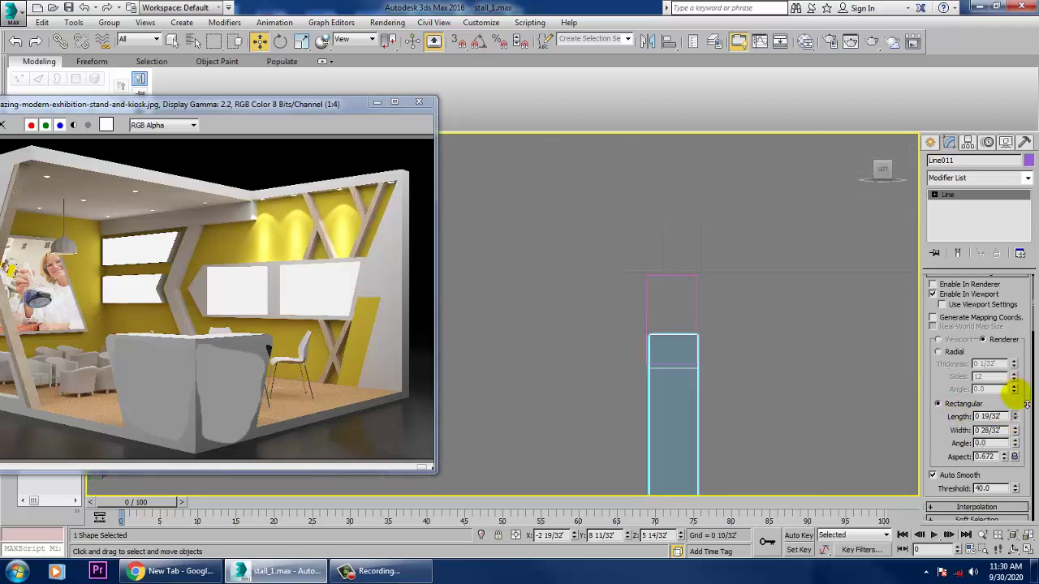
scroll(649, 332, down, 2)
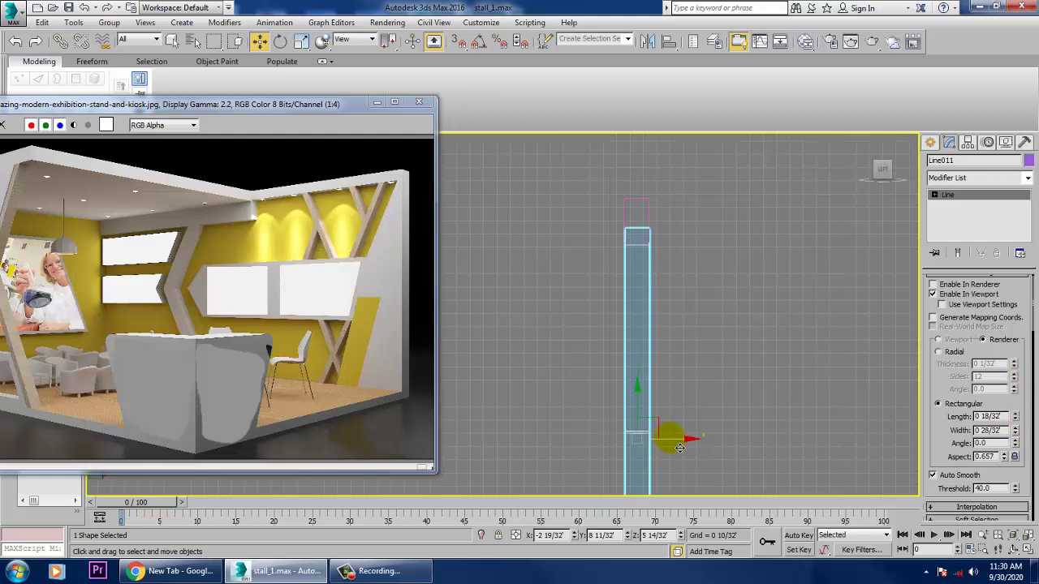
drag(680, 448, 680, 448)
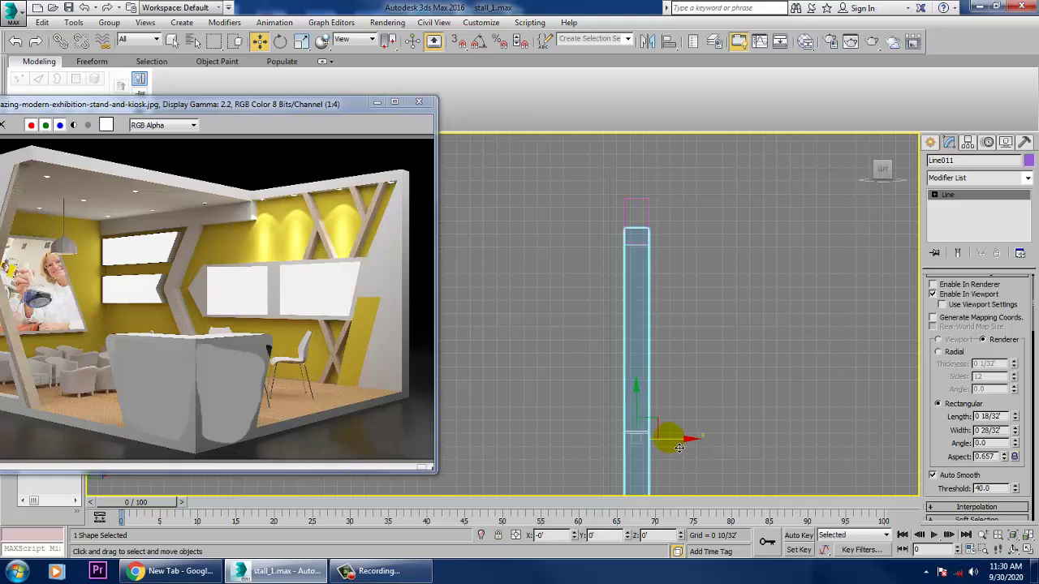
Step: Shift the angled post along the box beam to about X -2 9/32'
key(alt+w)
right_click(788, 388)
key(alt+w)
alt+middle_drag(788, 387, 803, 345)
middle_drag(698, 301, 718, 318)
drag(642, 318, 675, 328)
Step: Raise the angled post's upper end vertex into the box beam, to about Z 10 29/32'
scroll(647, 302, up, 5)
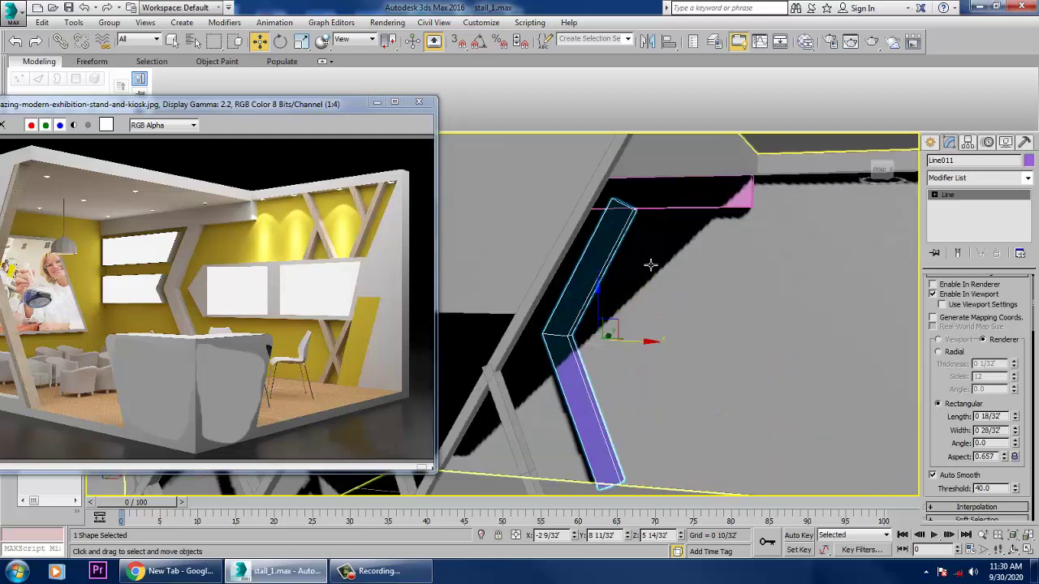
middle_drag(652, 264, 656, 273)
key(1)
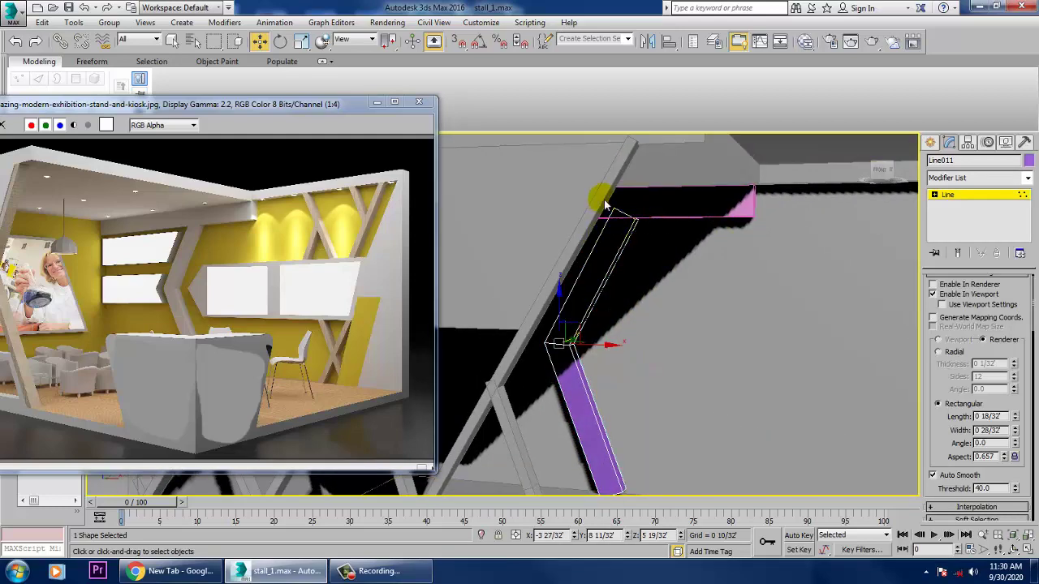
drag(554, 273, 554, 273)
drag(636, 190, 638, 175)
scroll(617, 376, up, 3)
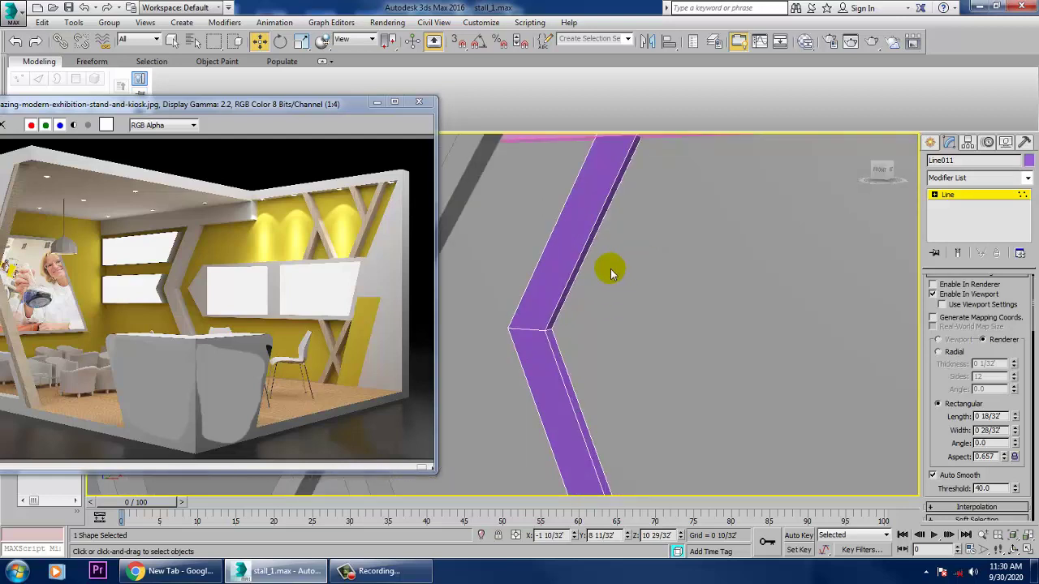
Step: Lower the angled post's bottom vertex into the floor, to about Z -0 6/32', and finish vertex editing
scroll(646, 419, down, 5)
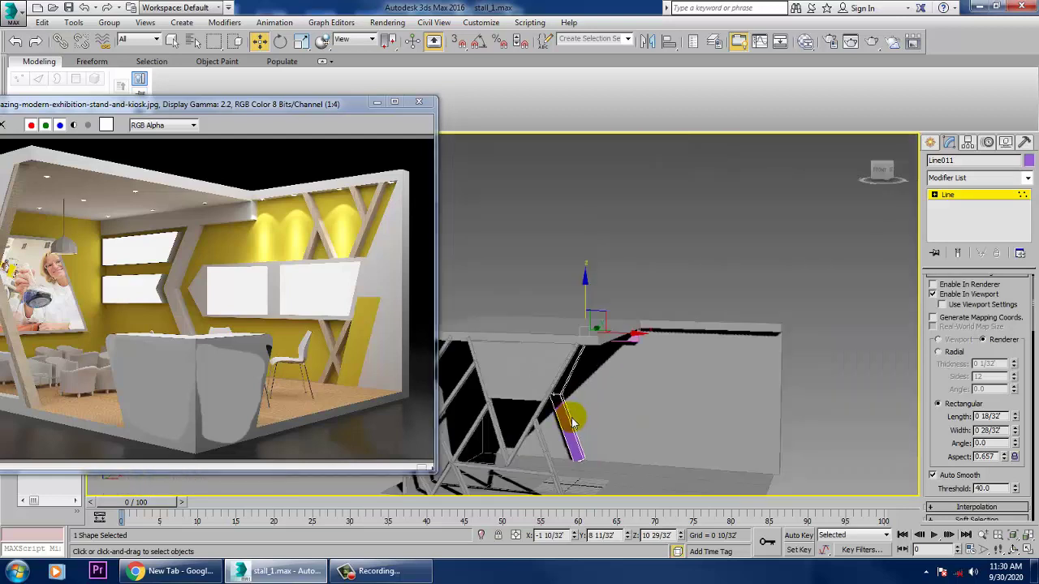
drag(597, 439, 540, 473)
scroll(584, 451, up, 3)
middle_drag(586, 447, 586, 328)
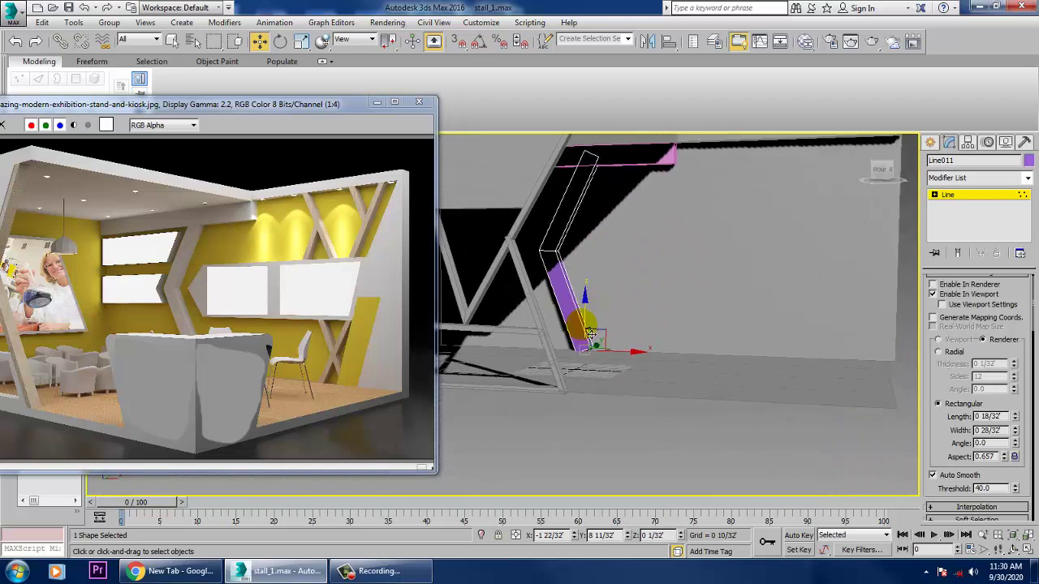
drag(584, 321, 586, 328)
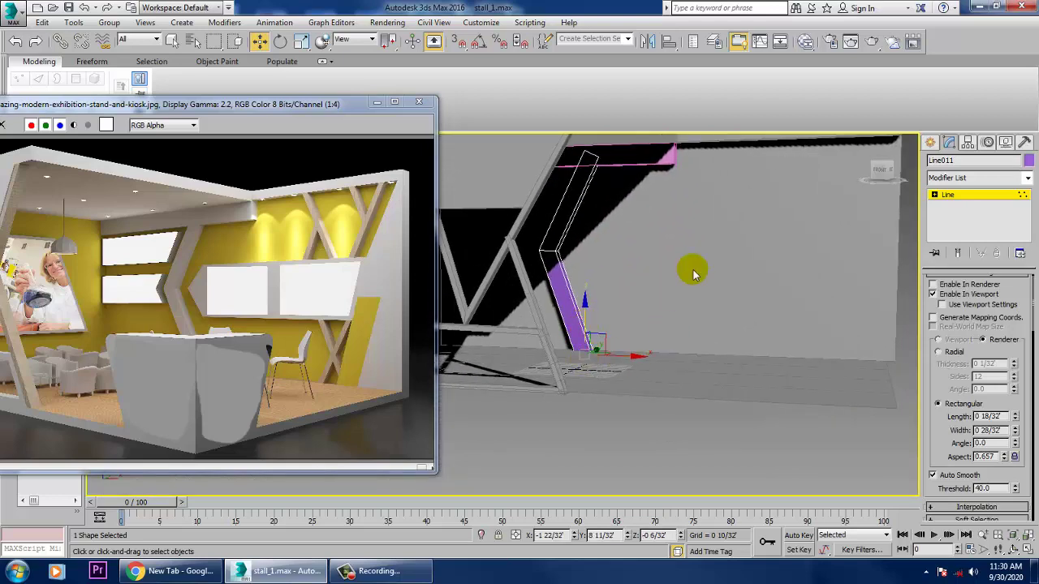
middle_drag(717, 336, 707, 380)
scroll(695, 353, down, 5)
scroll(692, 341, up, 5)
click(941, 196)
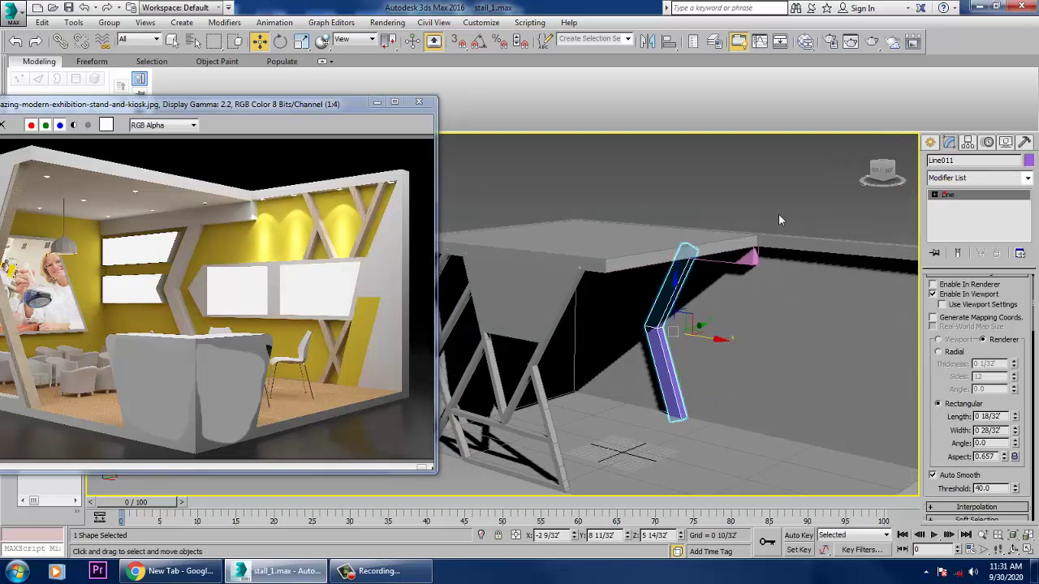
Step: Select all objects of the stall and give them the same grey object color
click(529, 408)
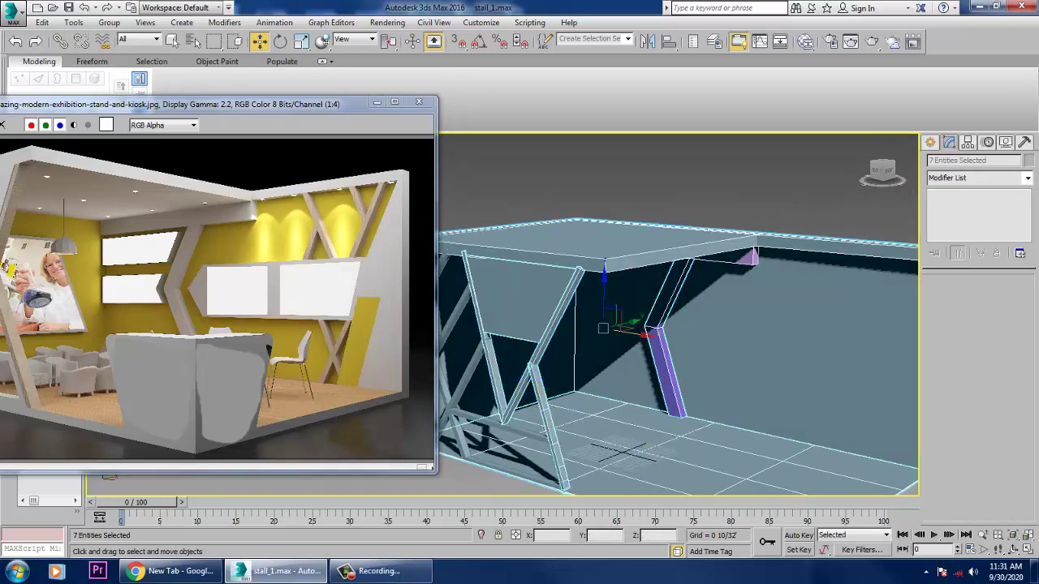
click(880, 324)
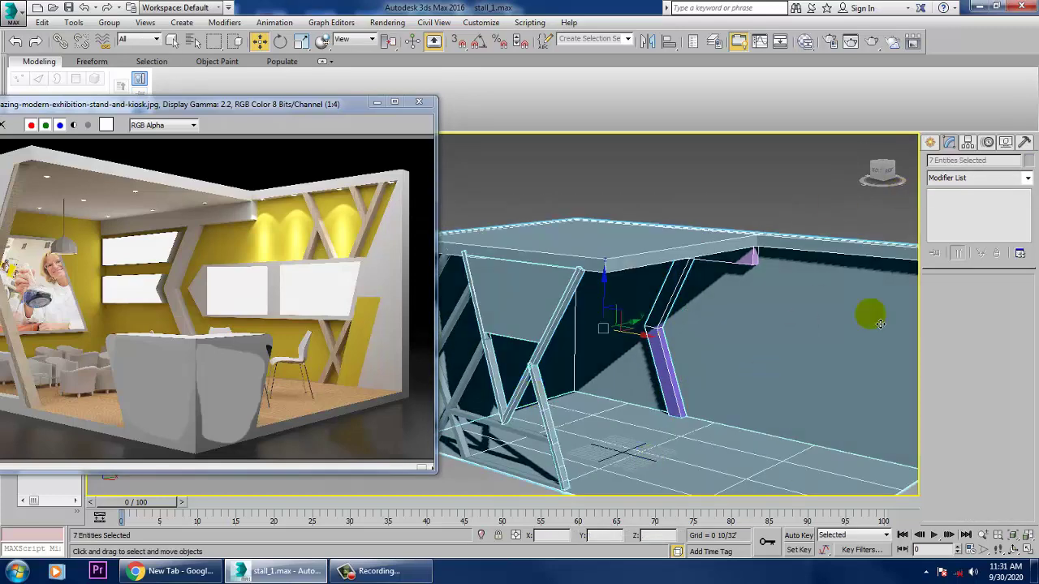
click(1026, 159)
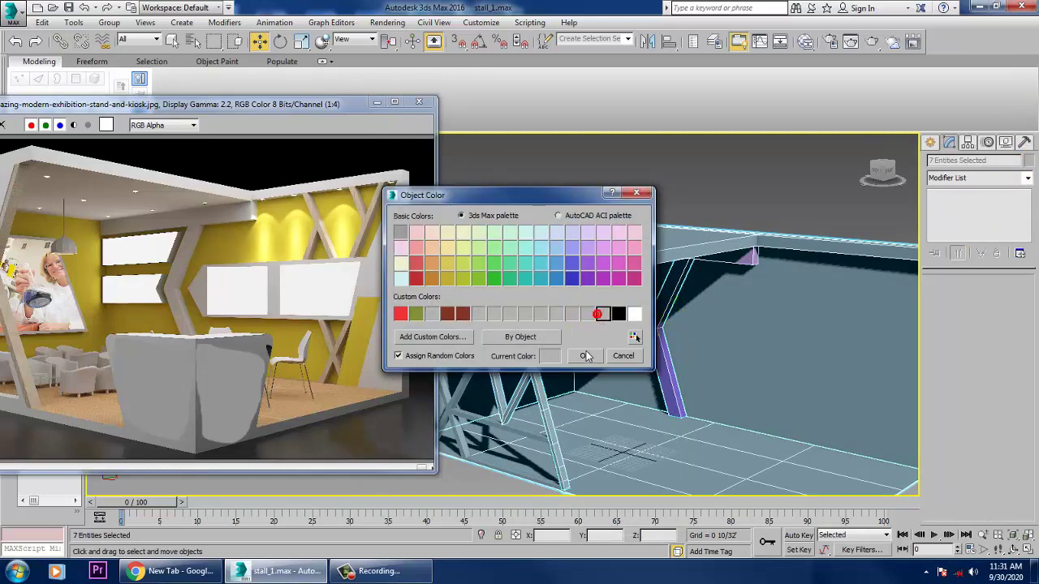
click(585, 356)
scroll(696, 340, down, 5)
scroll(698, 345, up, 6)
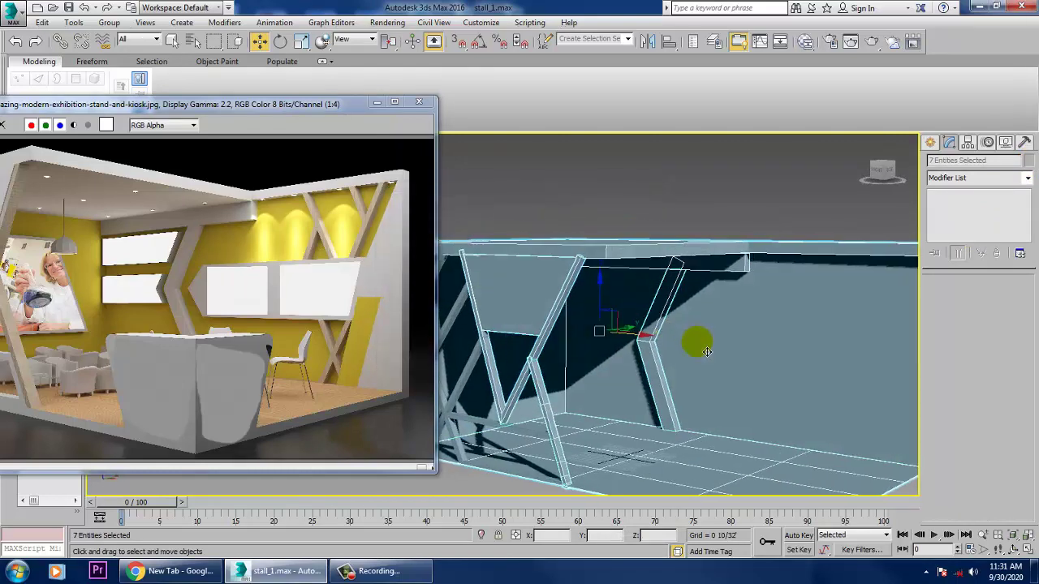
scroll(707, 349, down, 3)
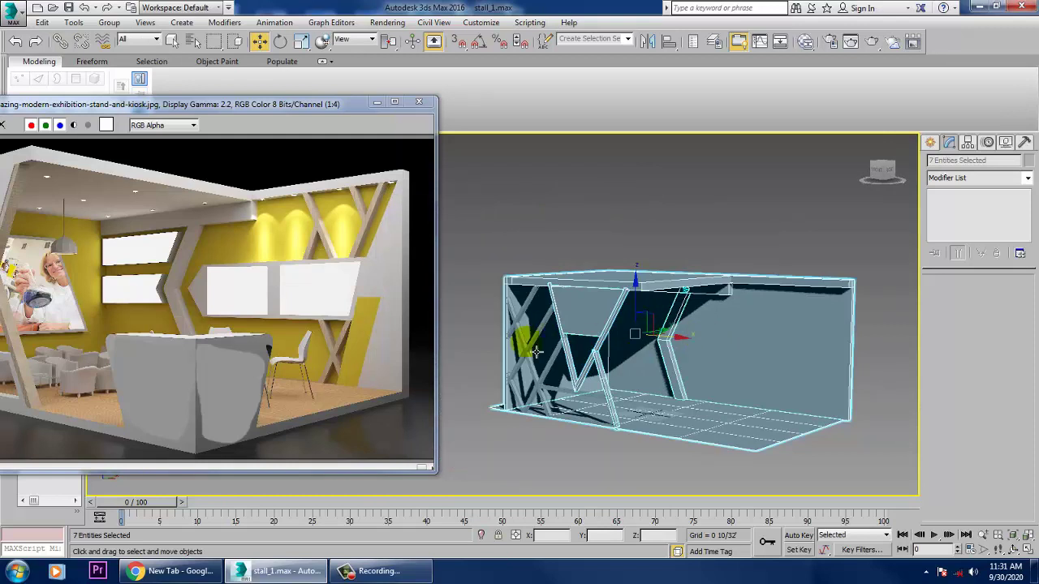
Step: Compare the stall's posts, beam and back wall with the reference image, moving the image window aside and clearing the selection
click(600, 404)
scroll(685, 375, down, 2)
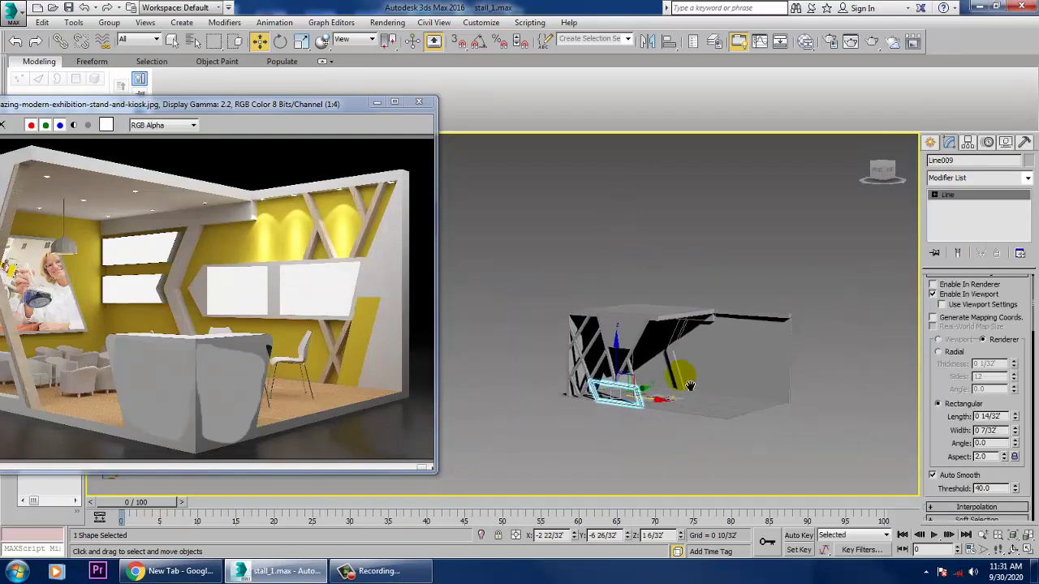
middle_drag(685, 375, 673, 365)
scroll(673, 365, up, 2)
scroll(683, 377, up, 3)
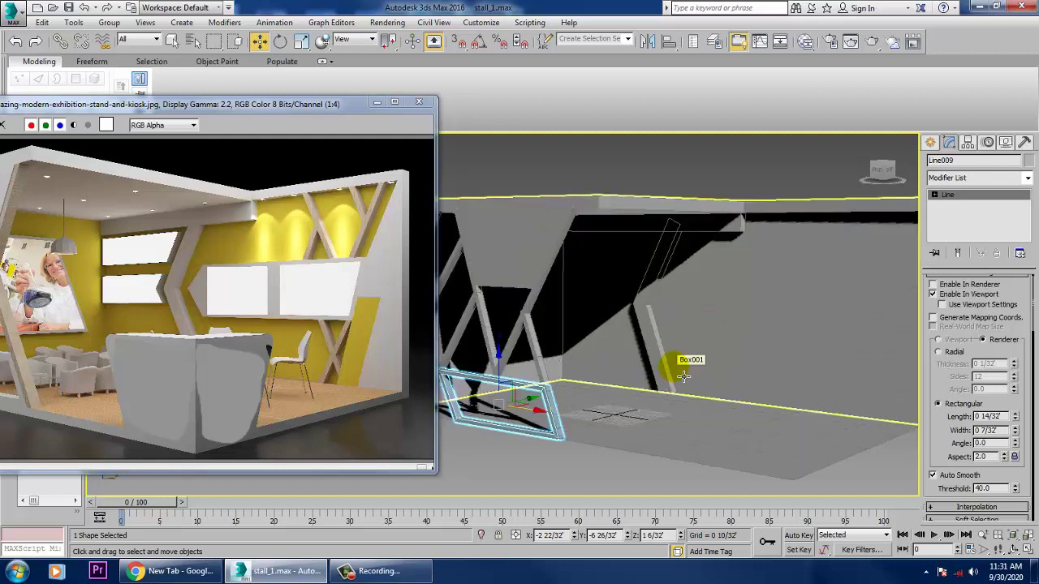
scroll(682, 373, down, 3)
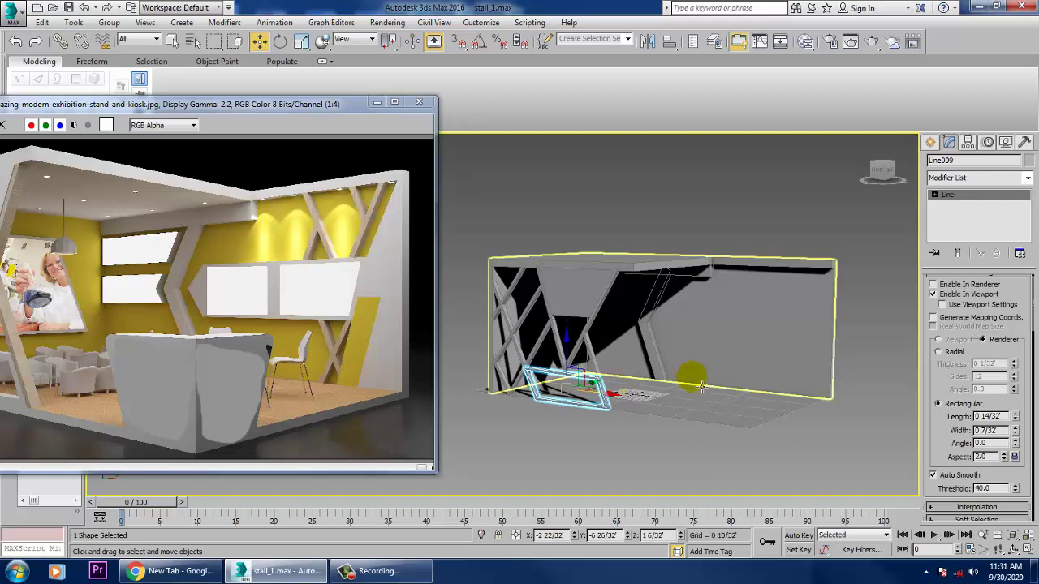
scroll(690, 373, up, 4)
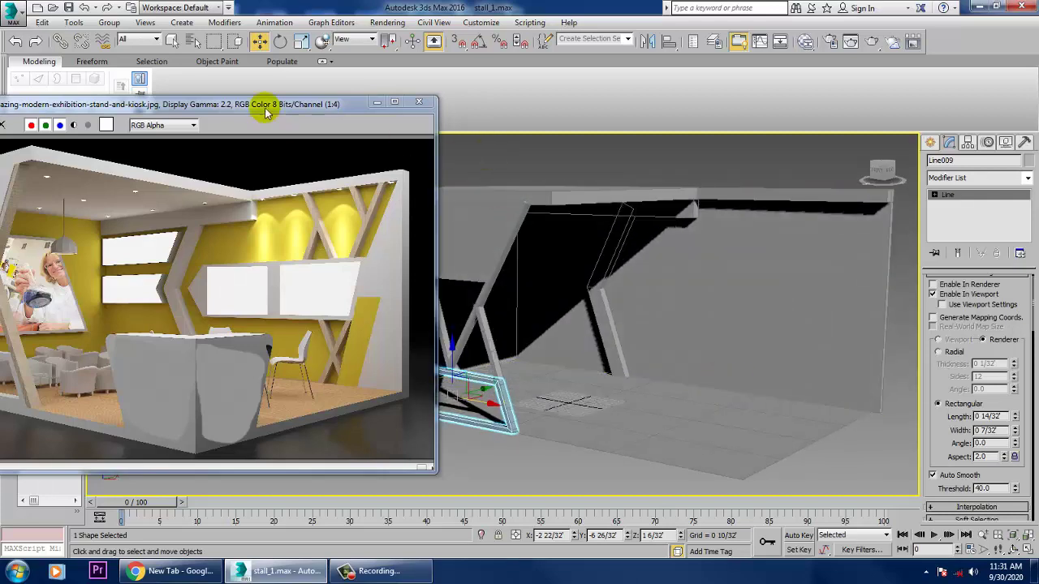
drag(279, 98, 175, 106)
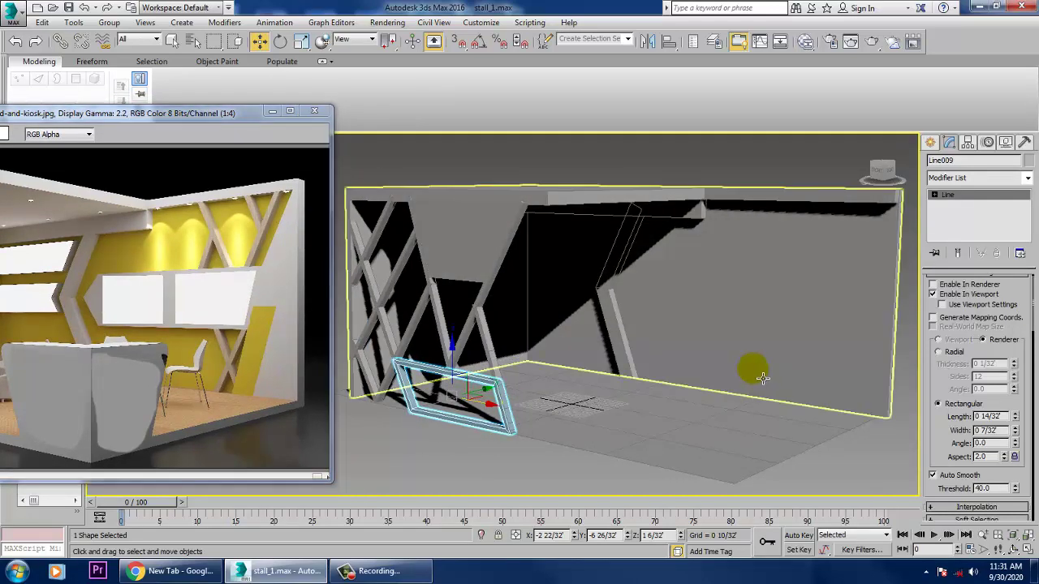
click(767, 176)
middle_drag(619, 317, 625, 316)
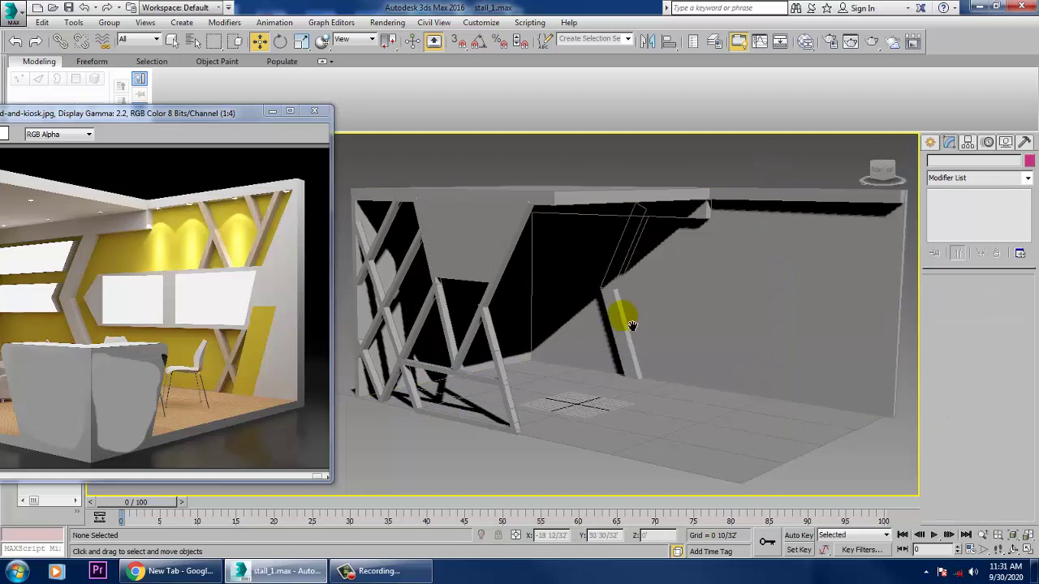